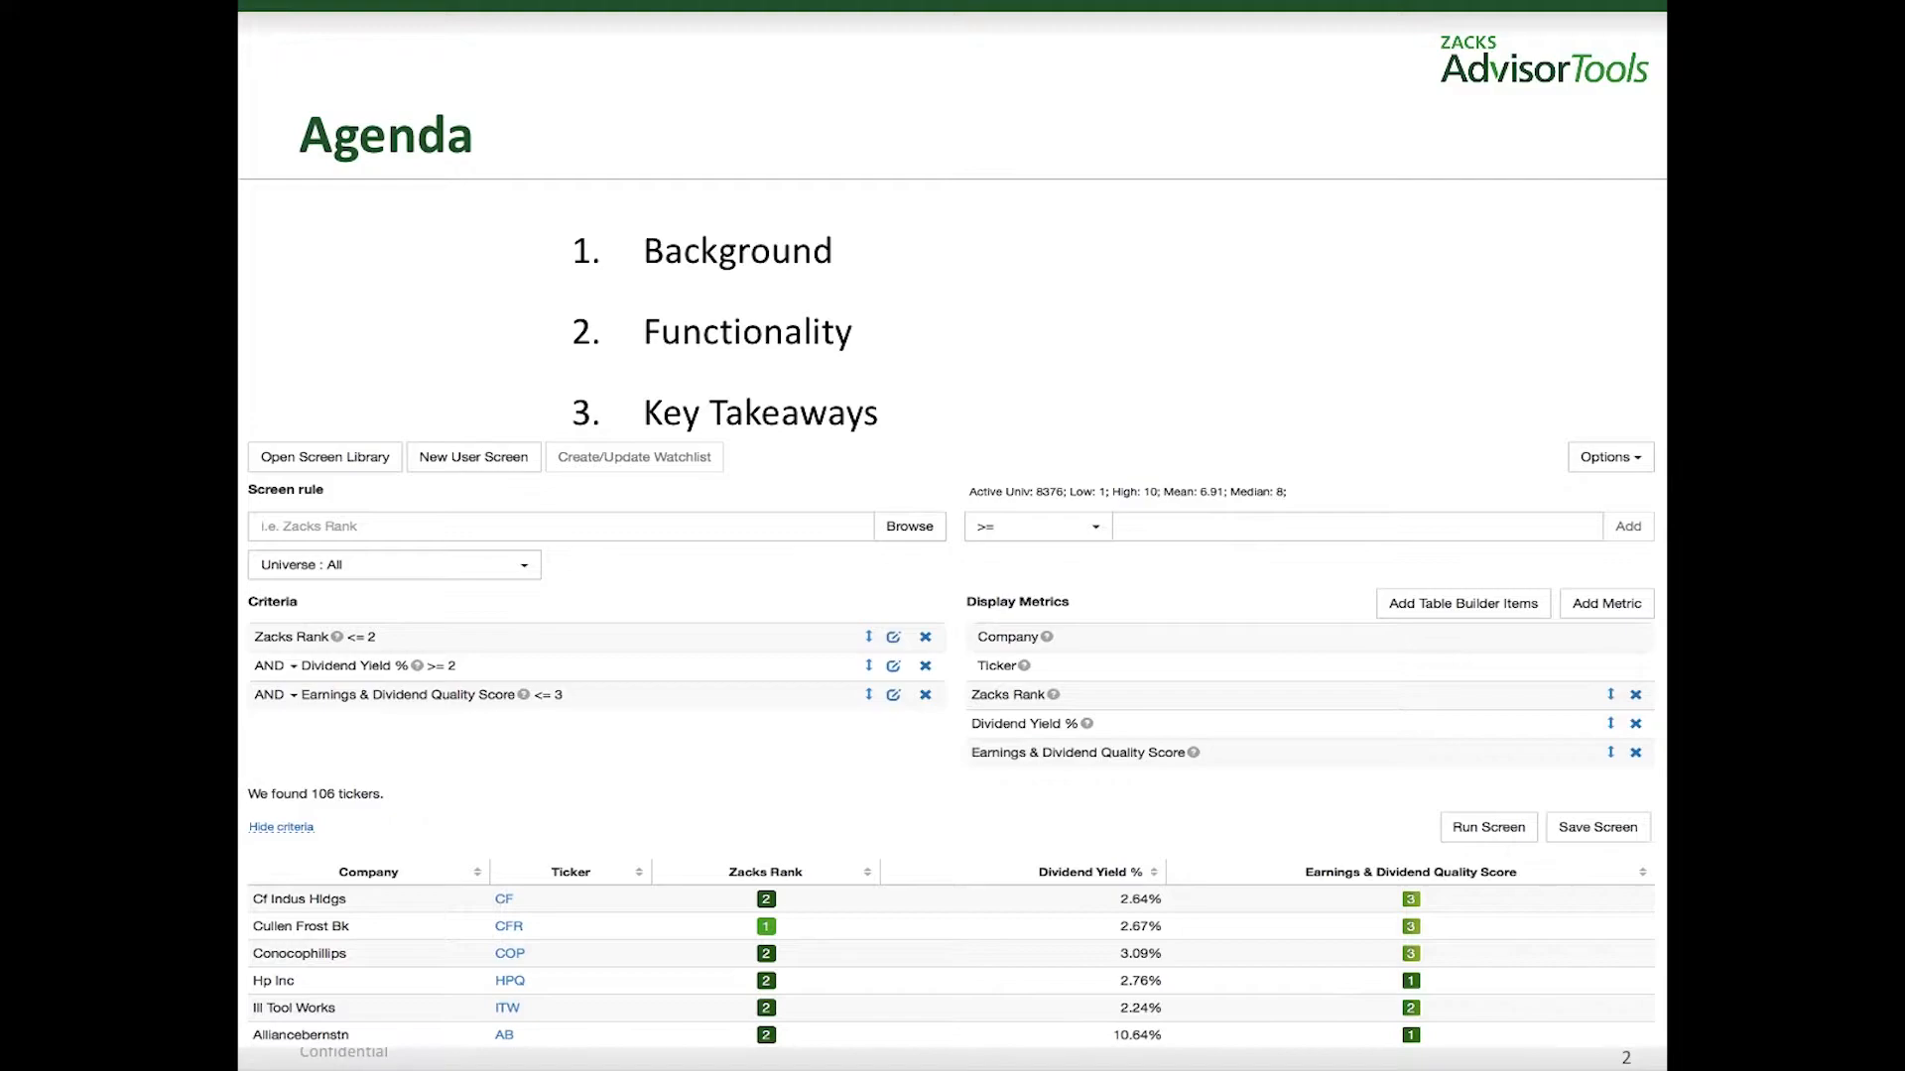
pyautogui.press('Right')
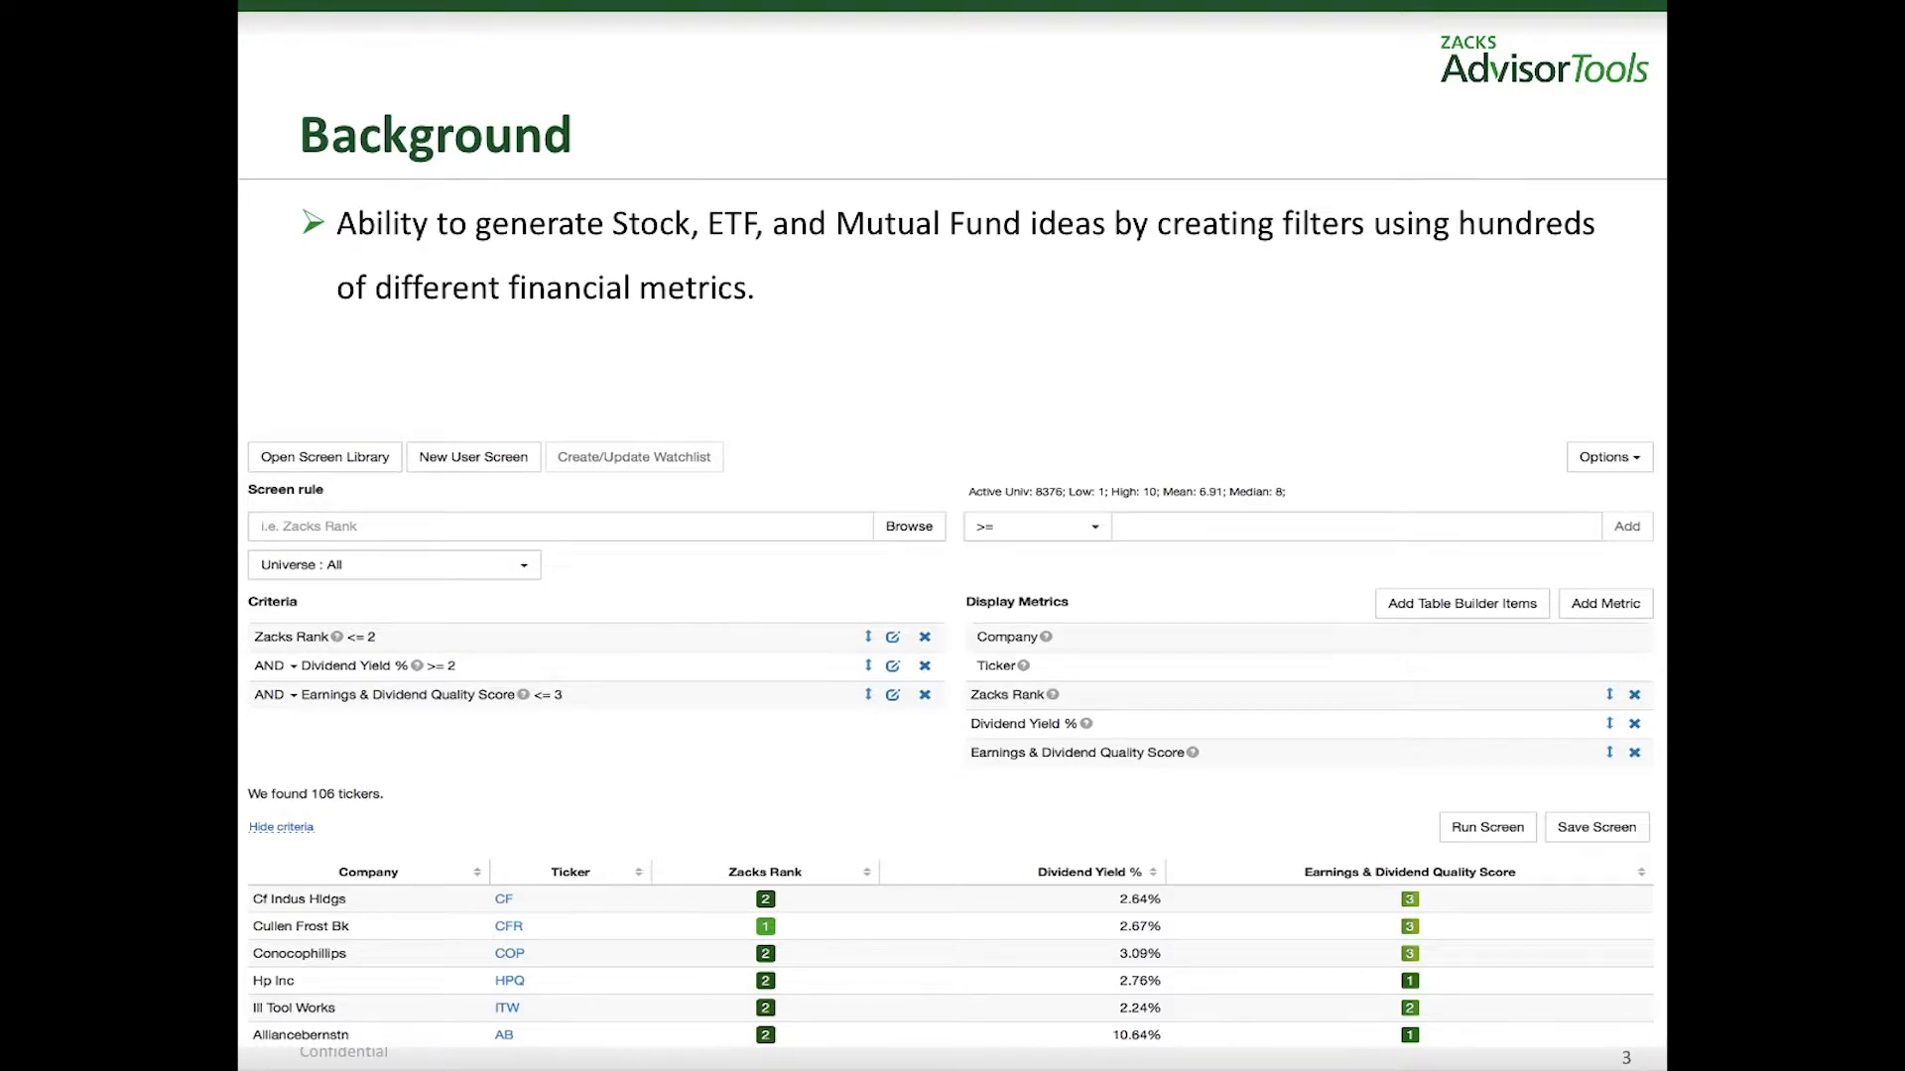
pyautogui.press('Right')
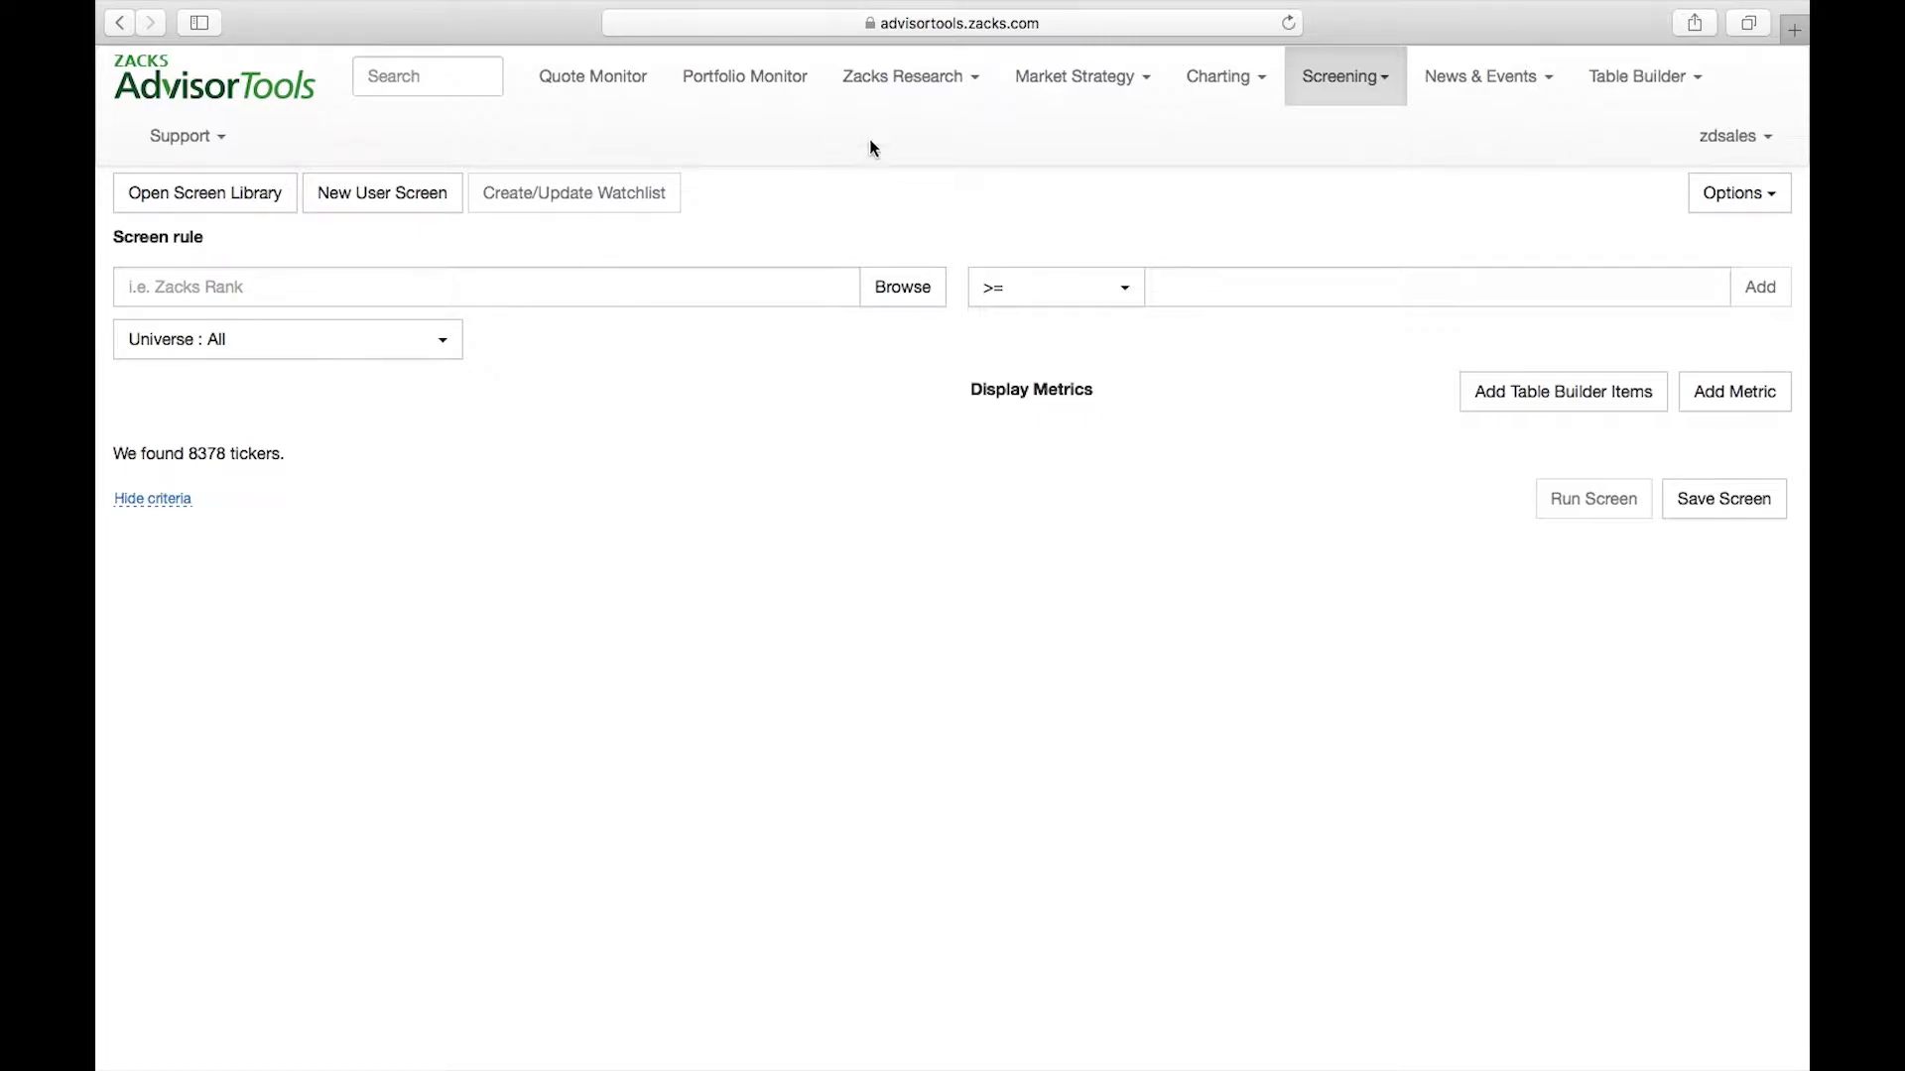
pyautogui.moveTo(1372, 88)
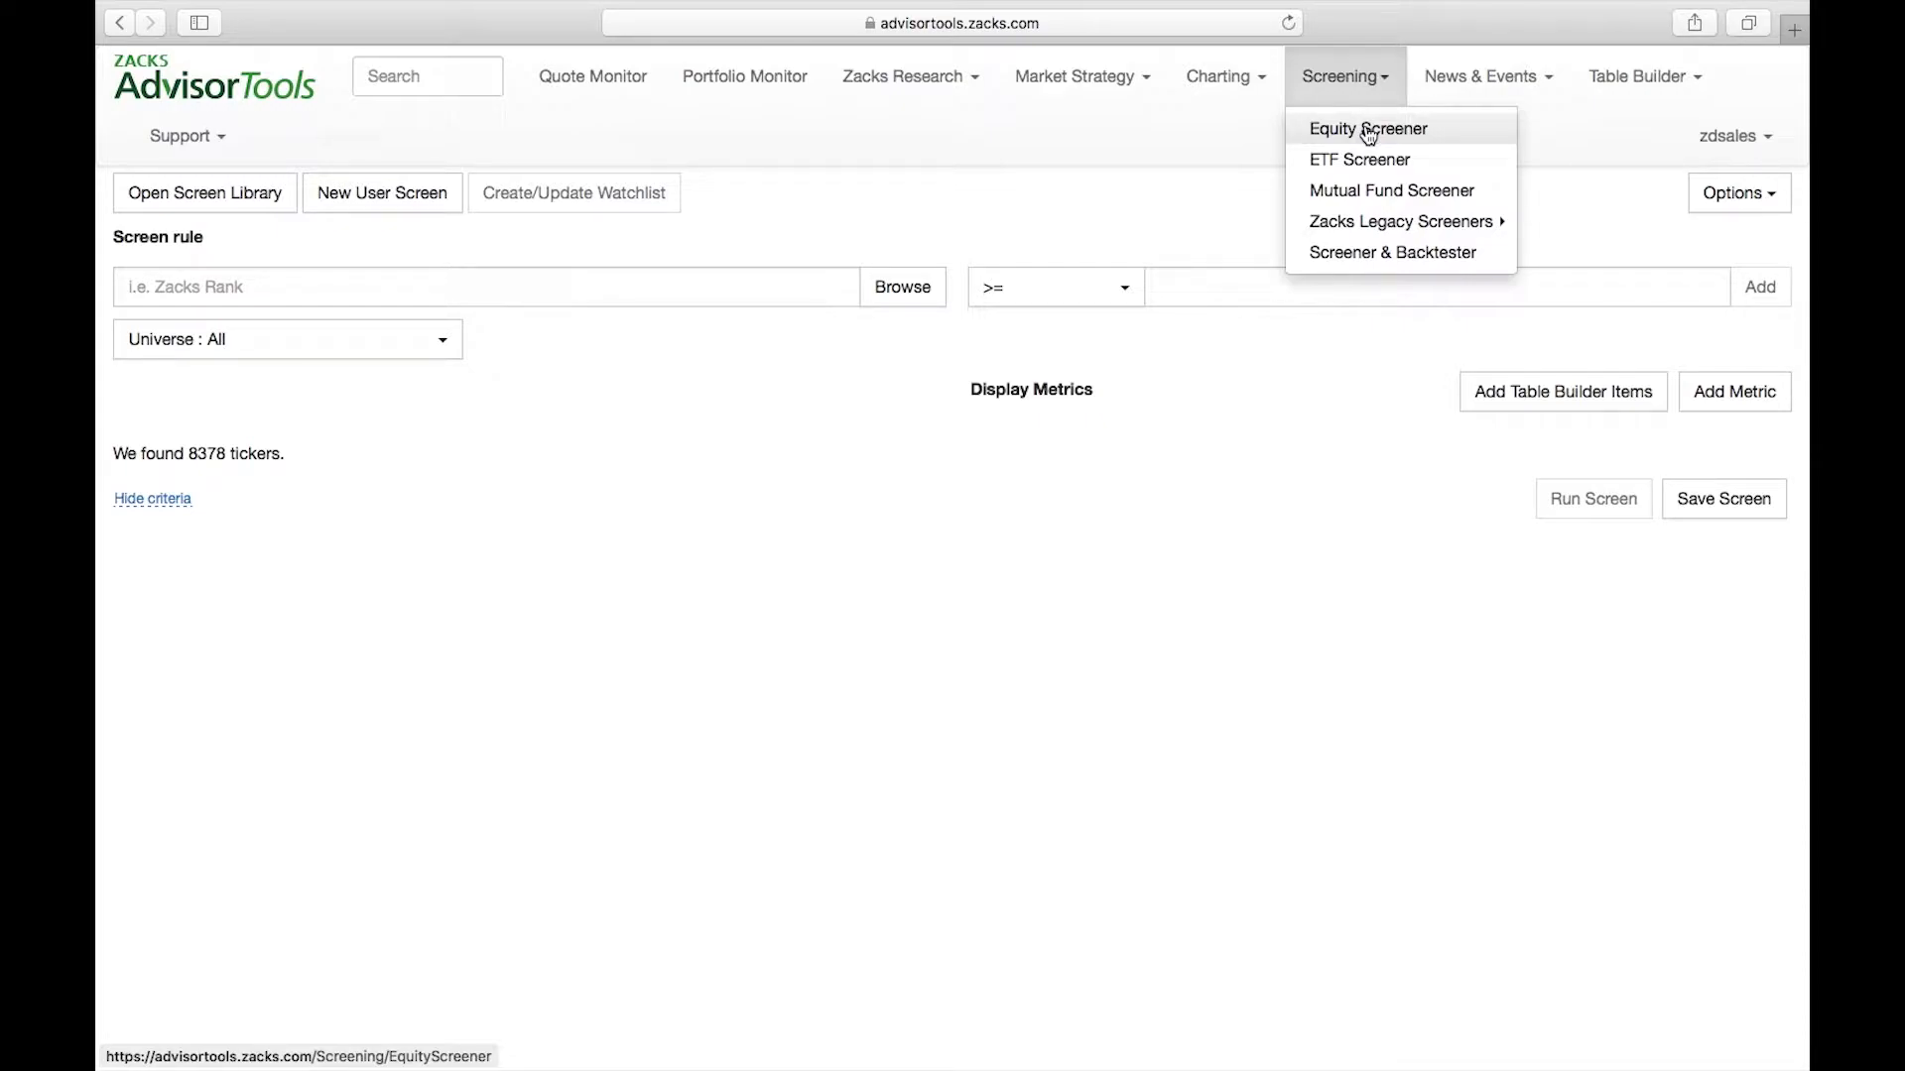
pyautogui.click(1164, 186)
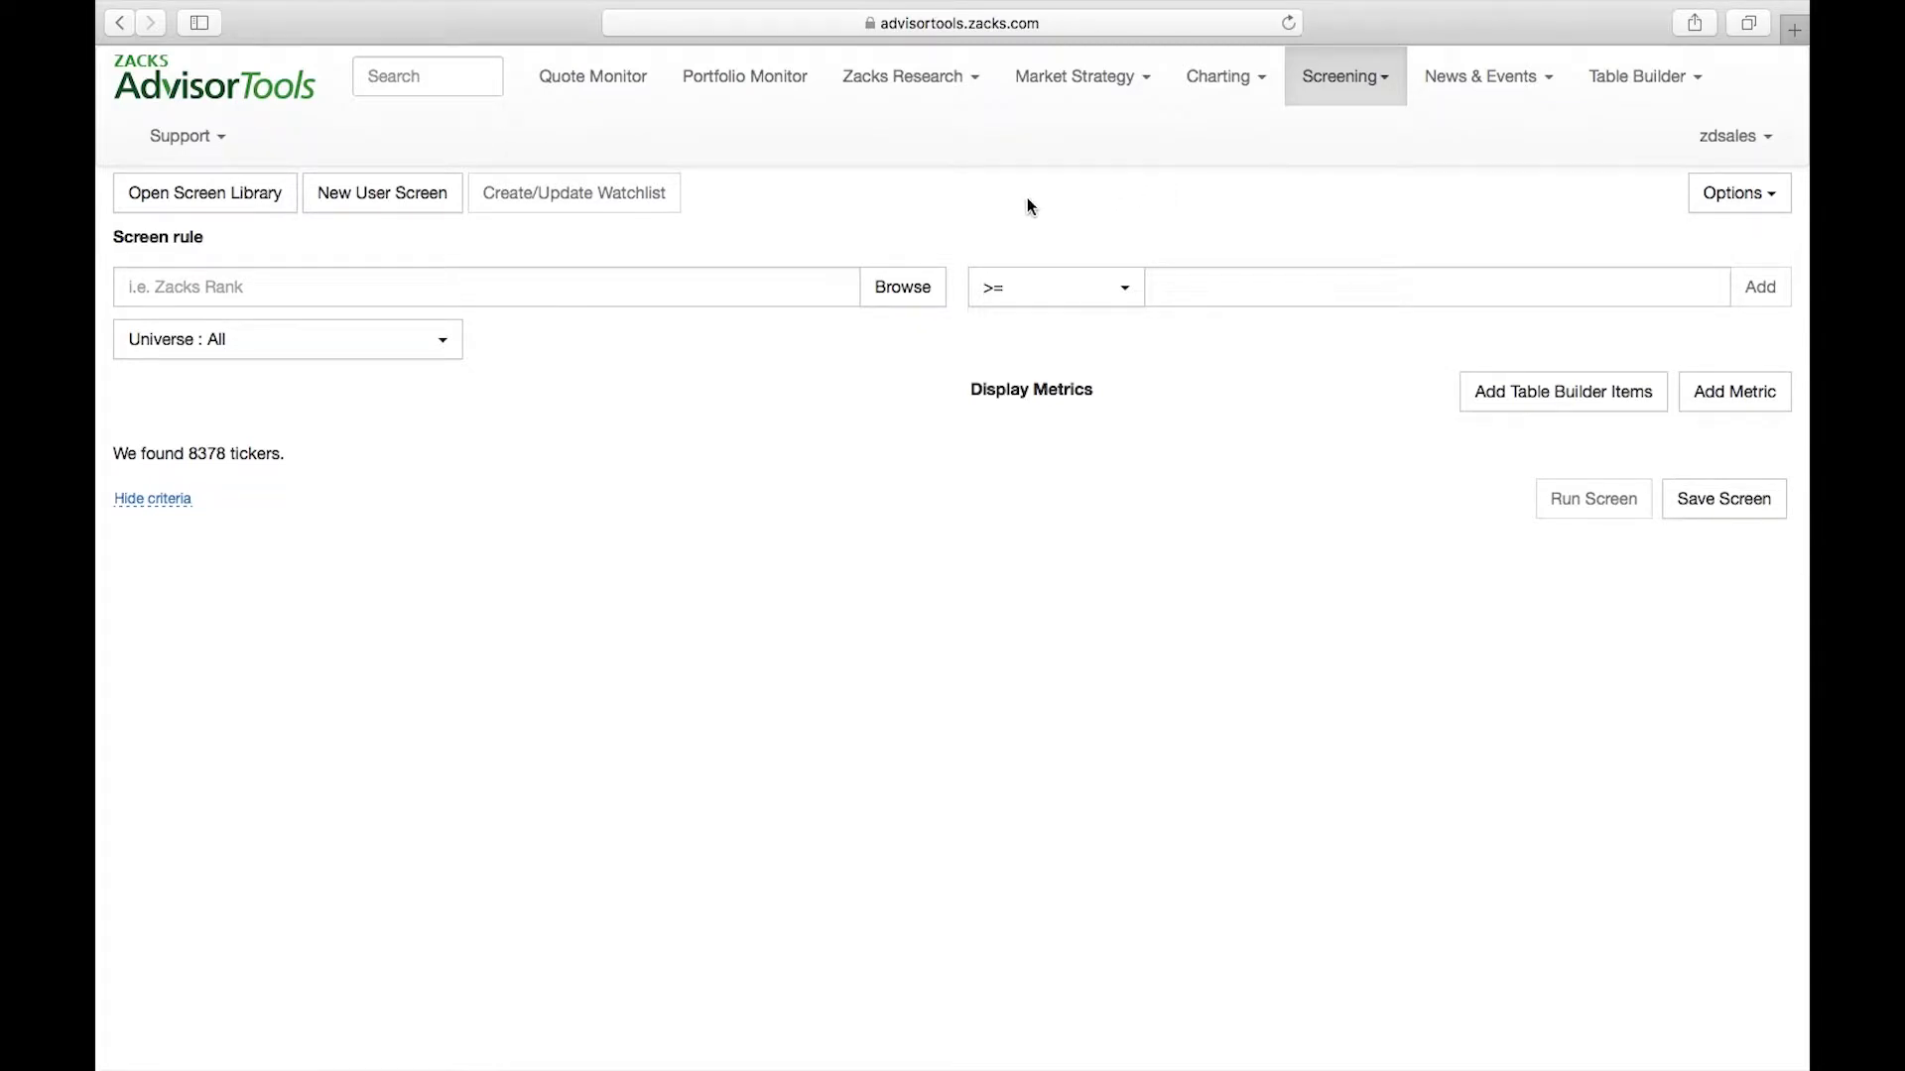
# Choose the Zacks Rank metric from the Ratings category for the screen rule
pyautogui.click(900, 291)
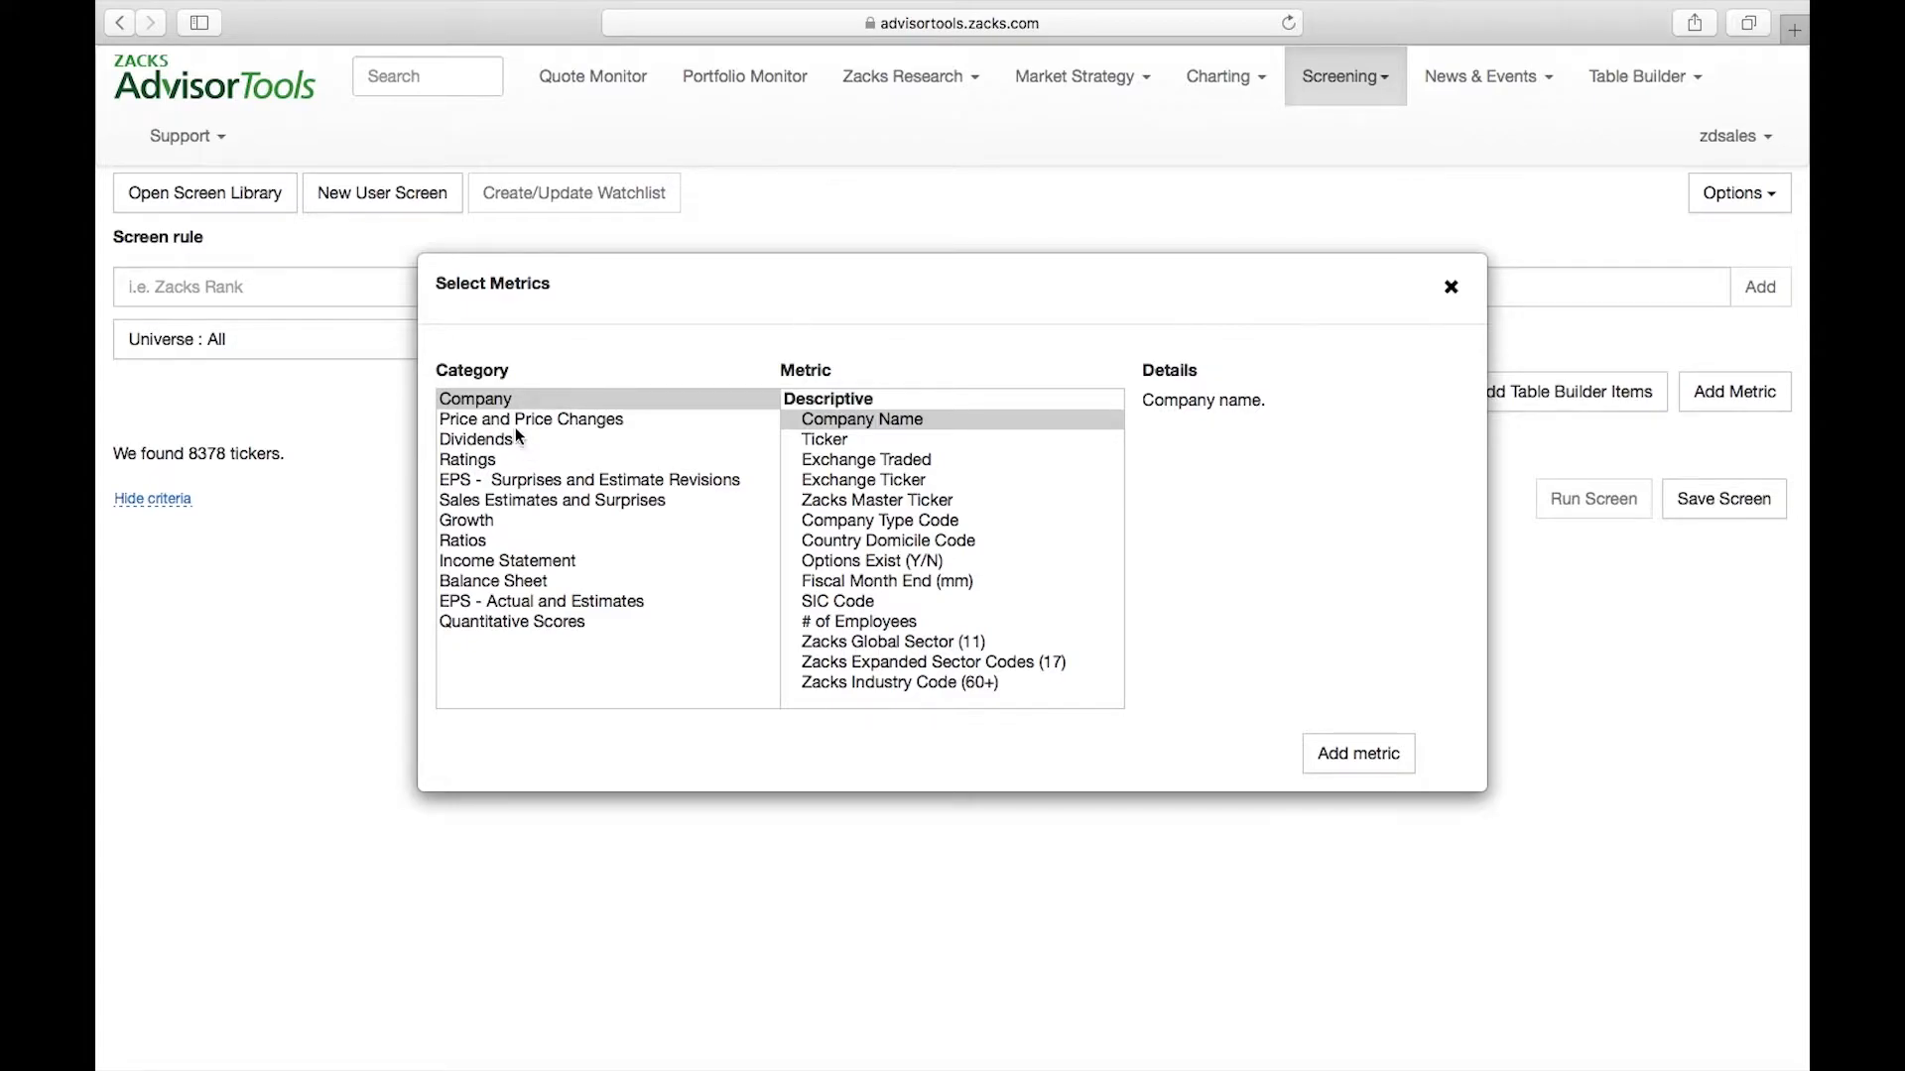
pyautogui.moveTo(429, 367); pyautogui.dragTo(515, 372)
pyautogui.click(521, 373)
pyautogui.click(470, 460)
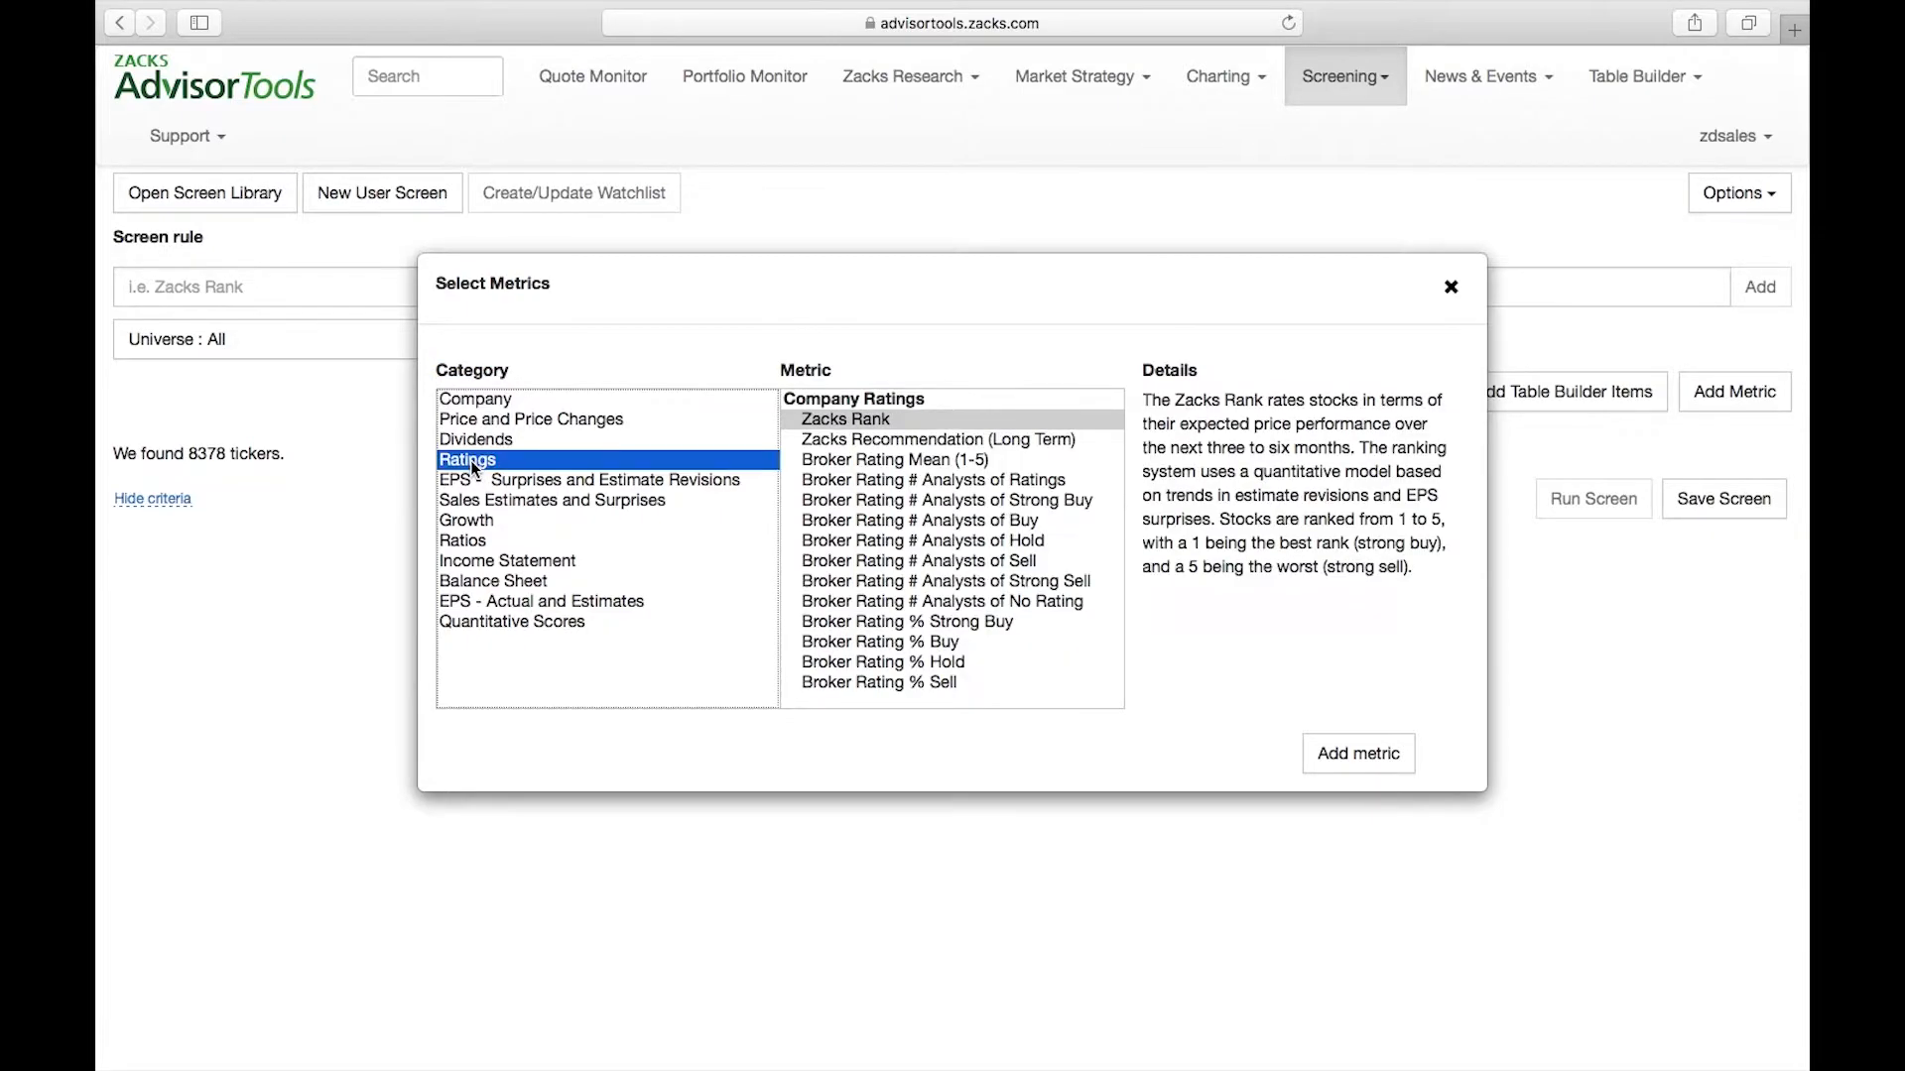
pyautogui.click(869, 420)
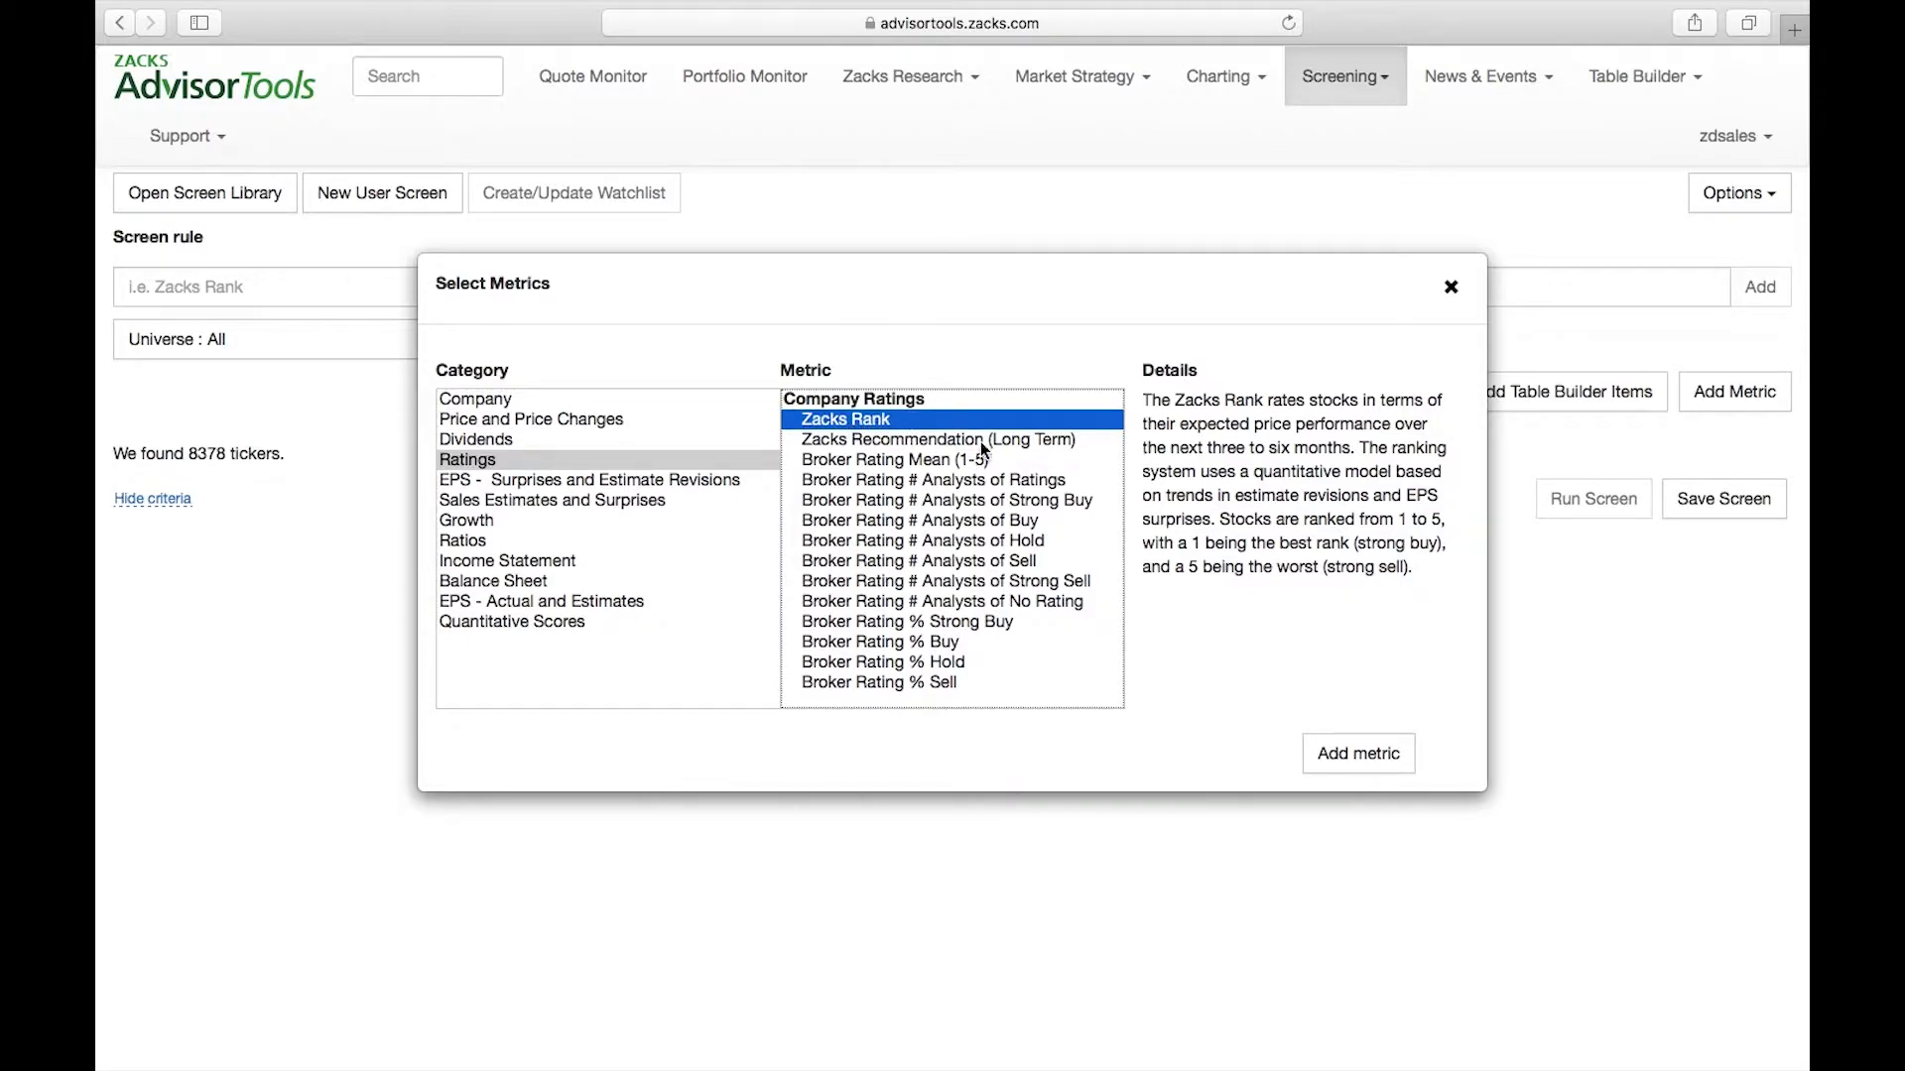
pyautogui.click(1370, 756)
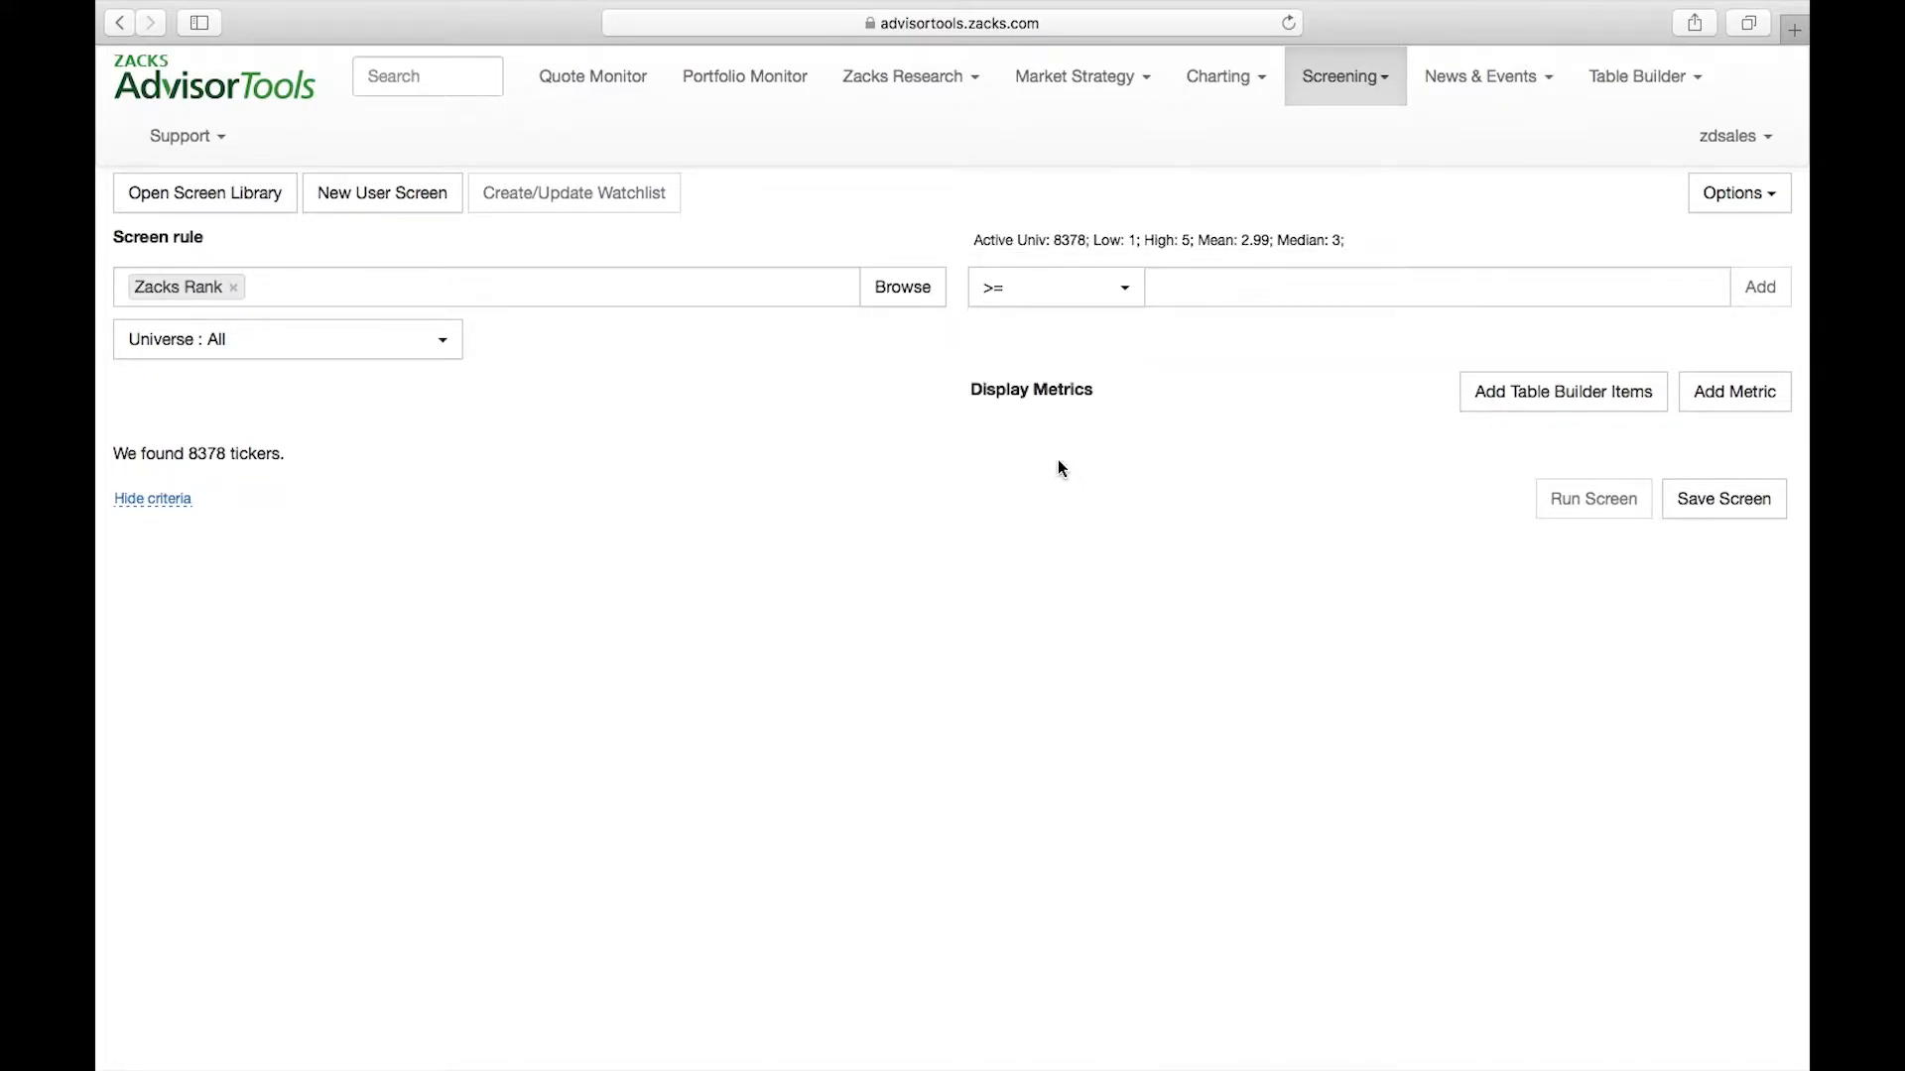
# Set the Zacks Rank rule to less than or equal to 2 and add it to the screening criteria
pyautogui.click(1118, 302)
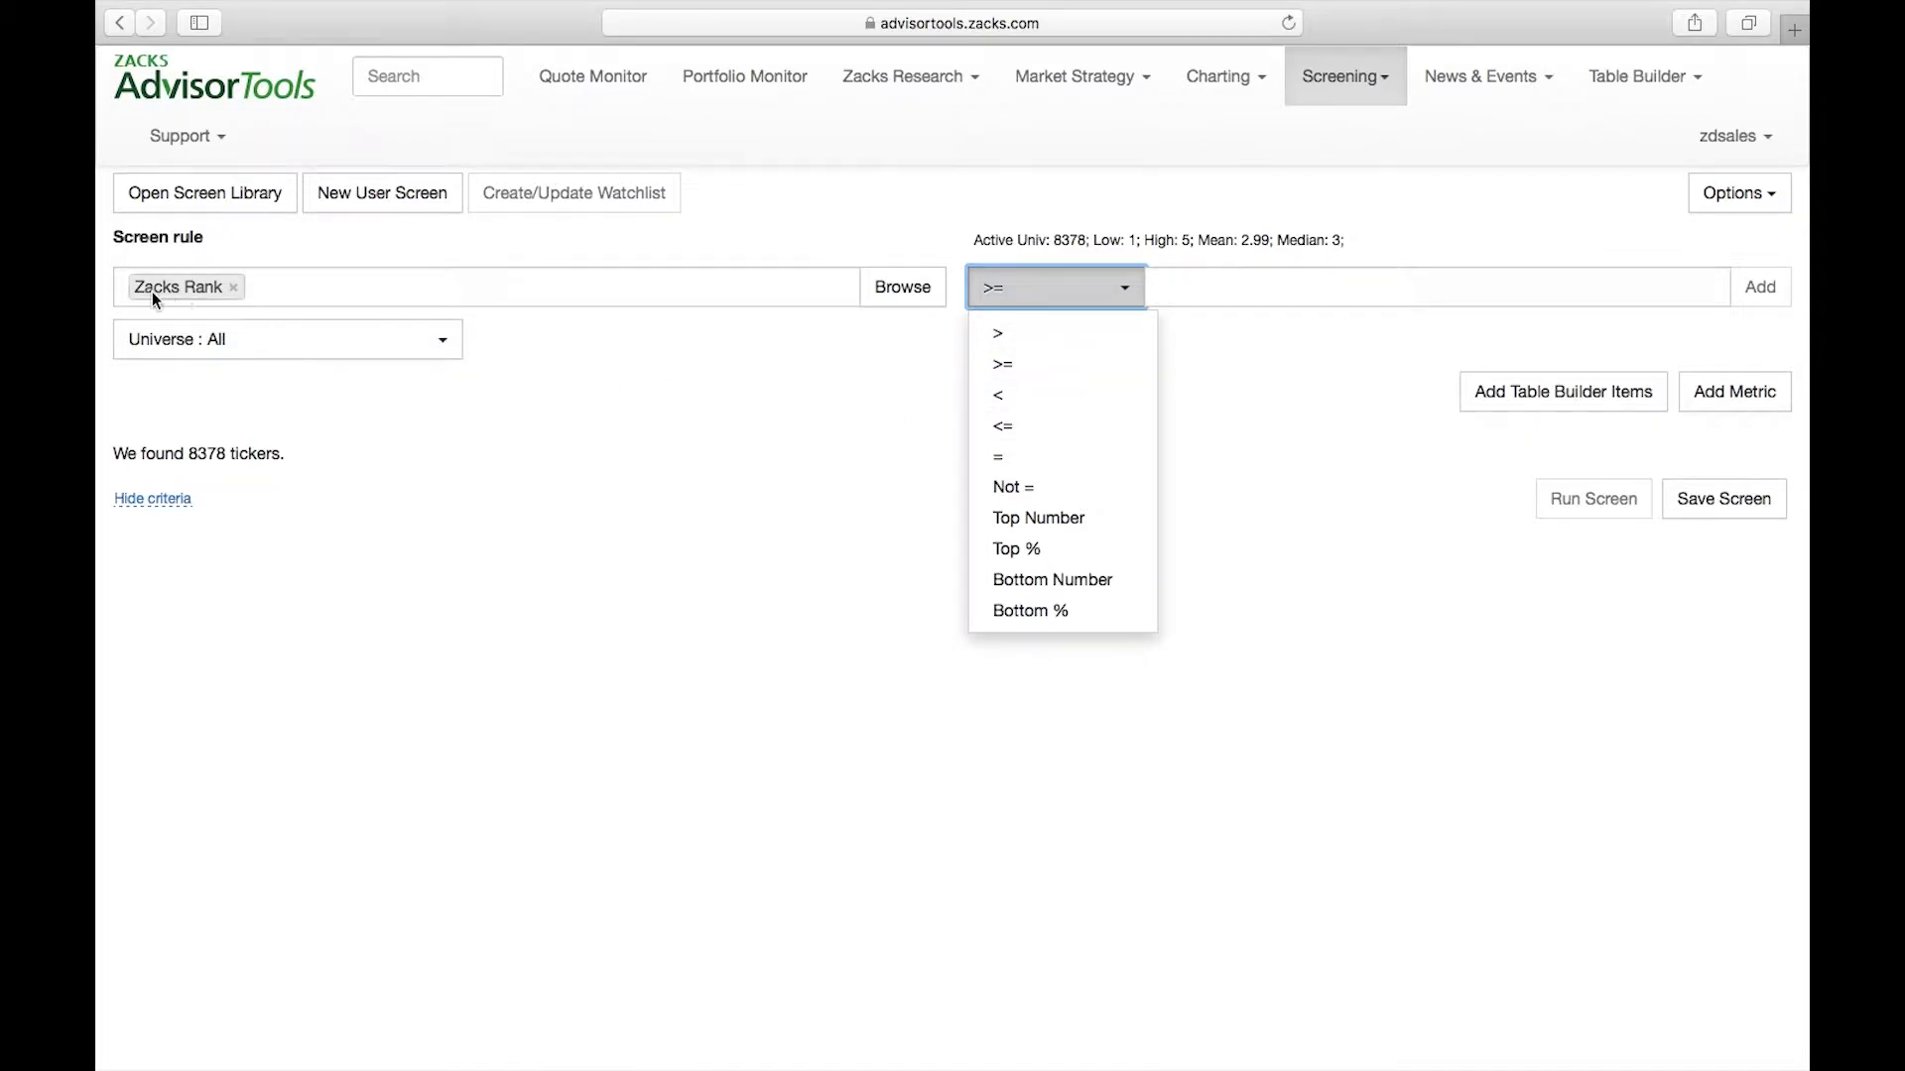
pyautogui.click(1016, 436)
pyautogui.click(1178, 279)
pyautogui.write('2')
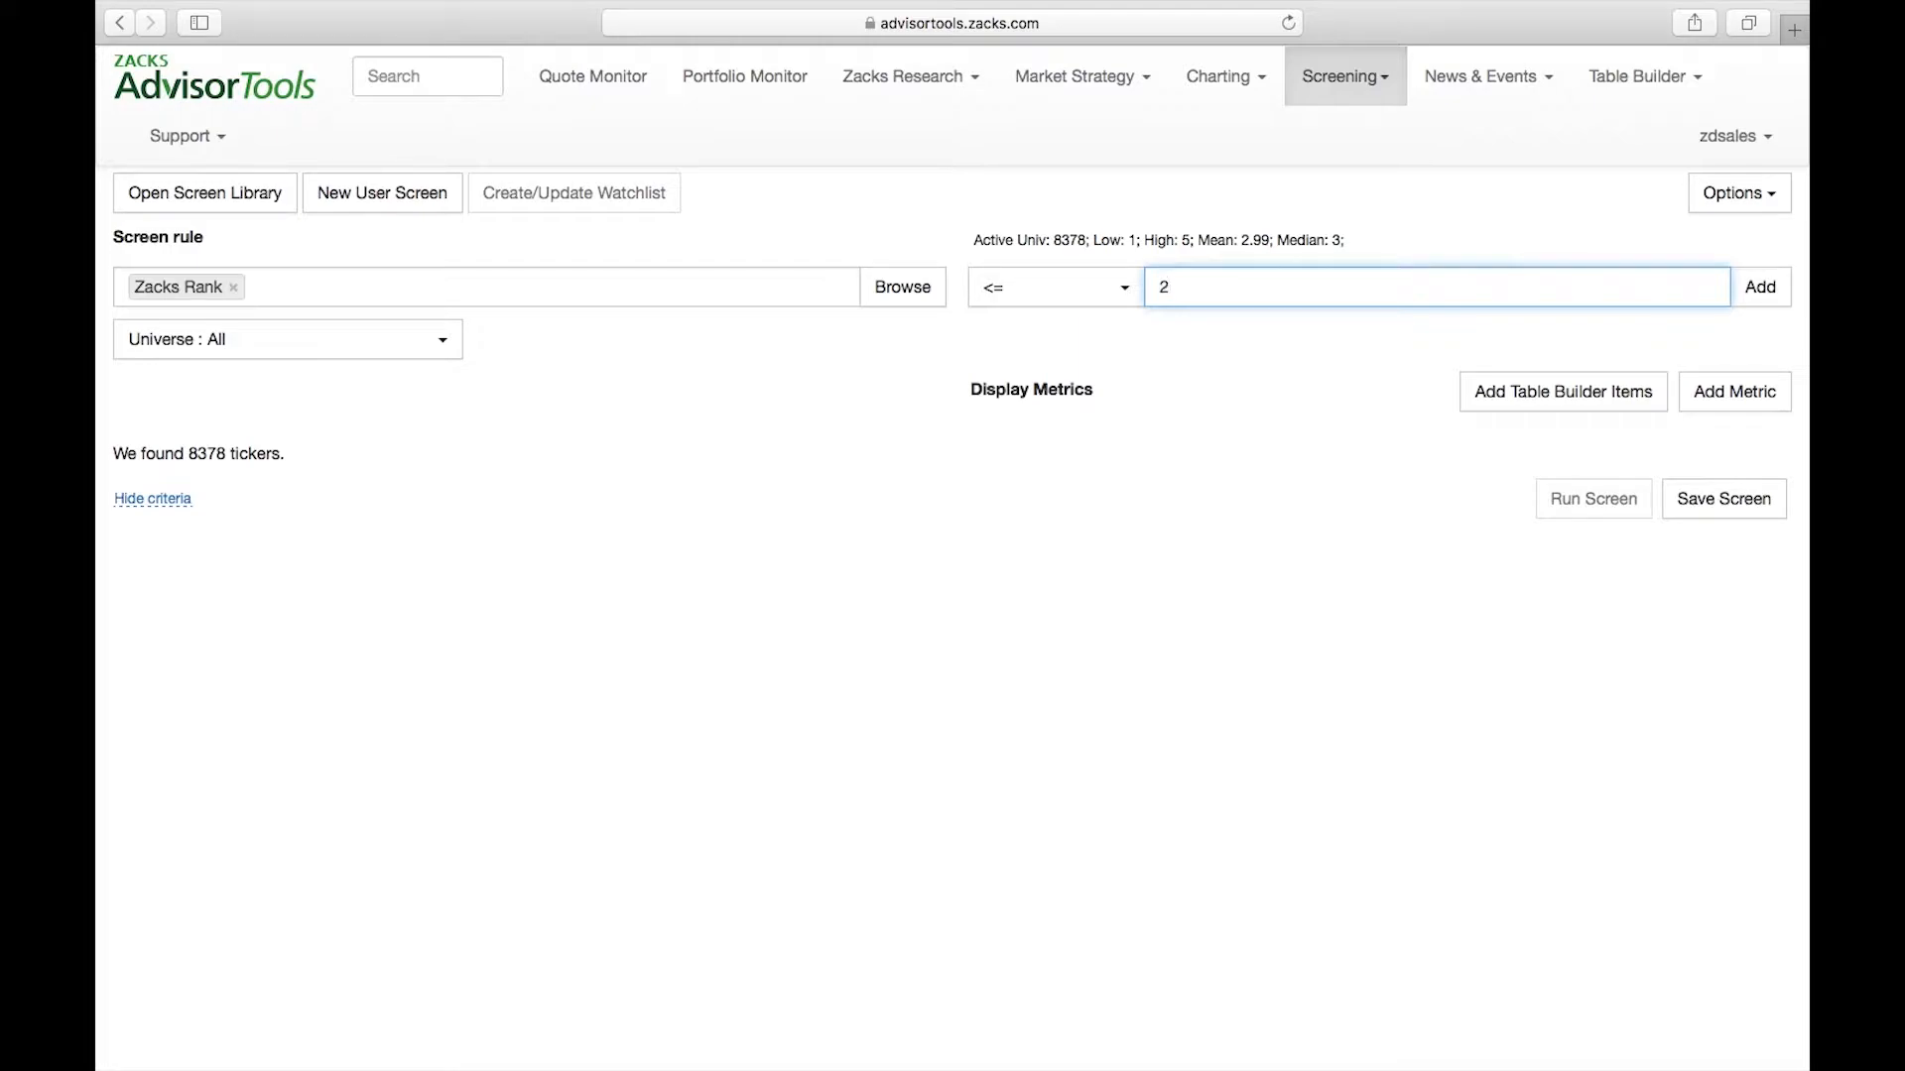
pyautogui.click(1766, 287)
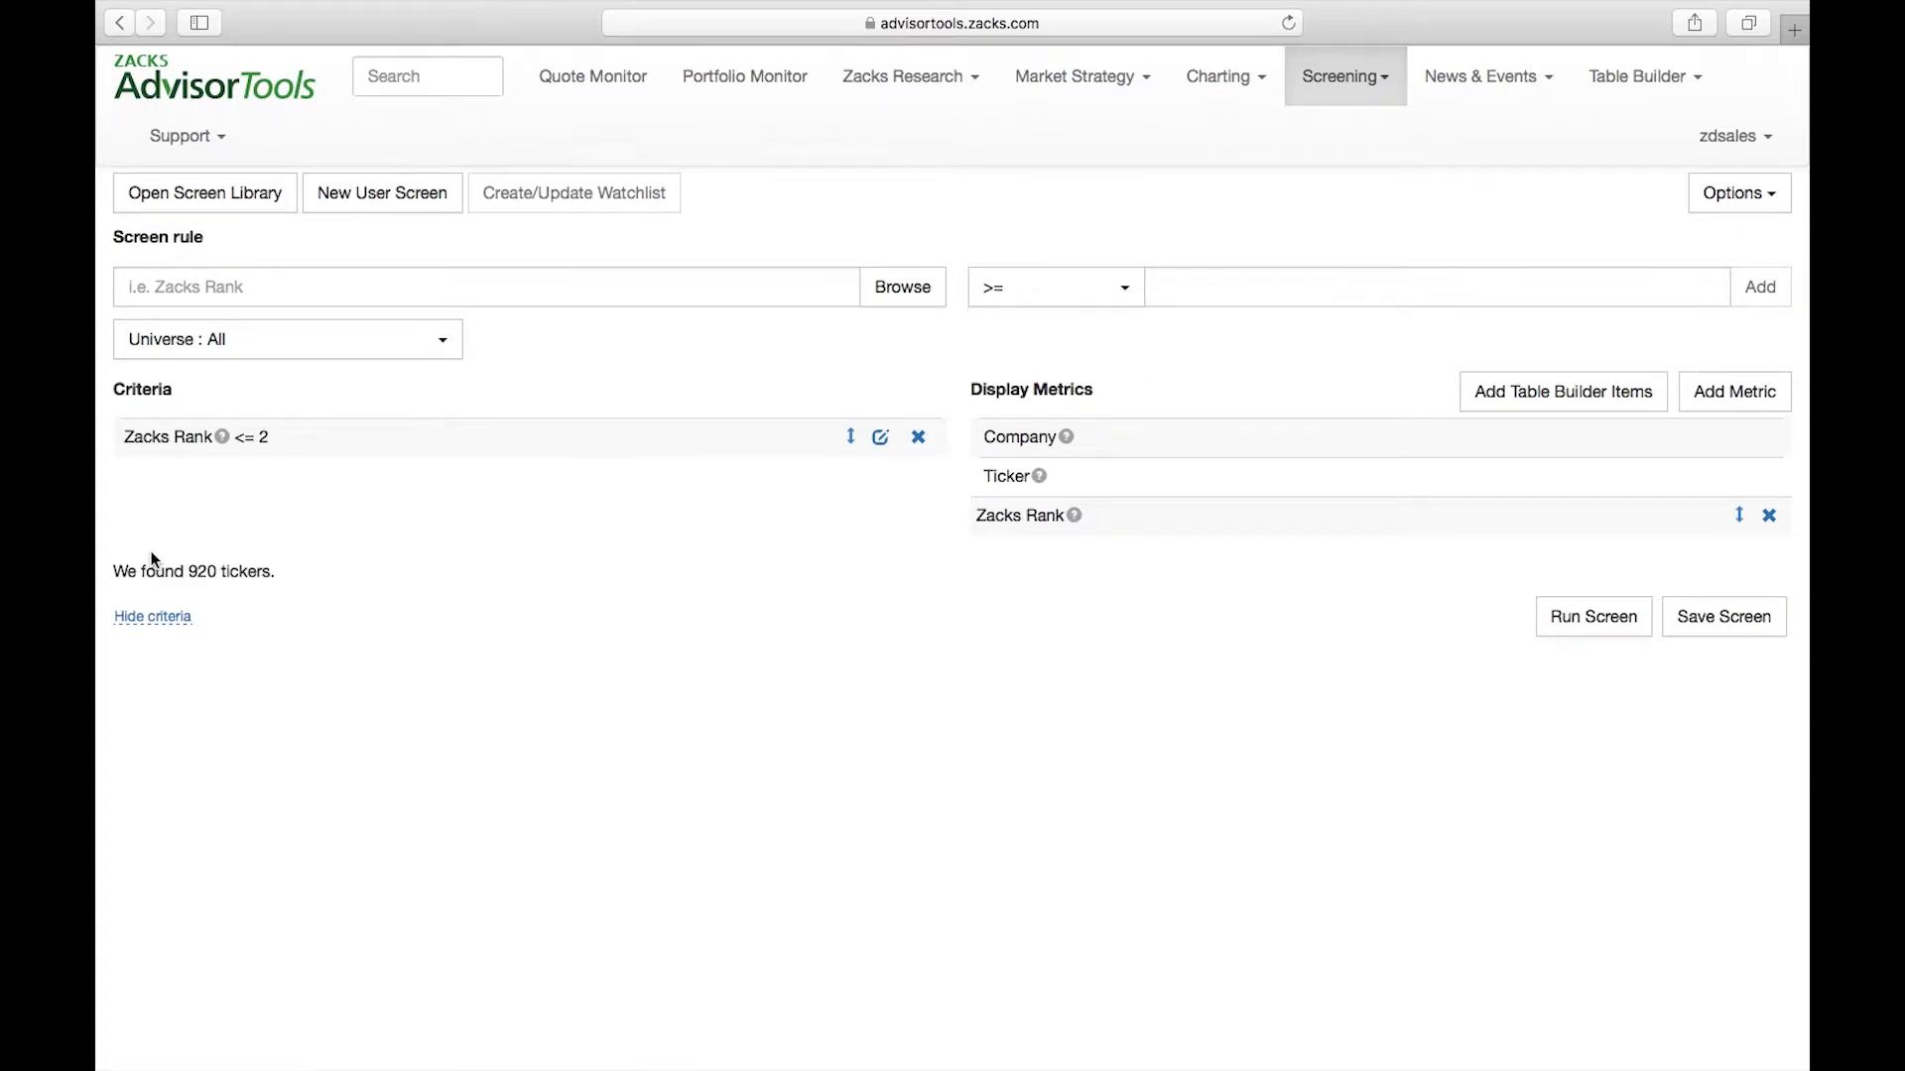
pyautogui.moveTo(113, 572); pyautogui.dragTo(274, 573)
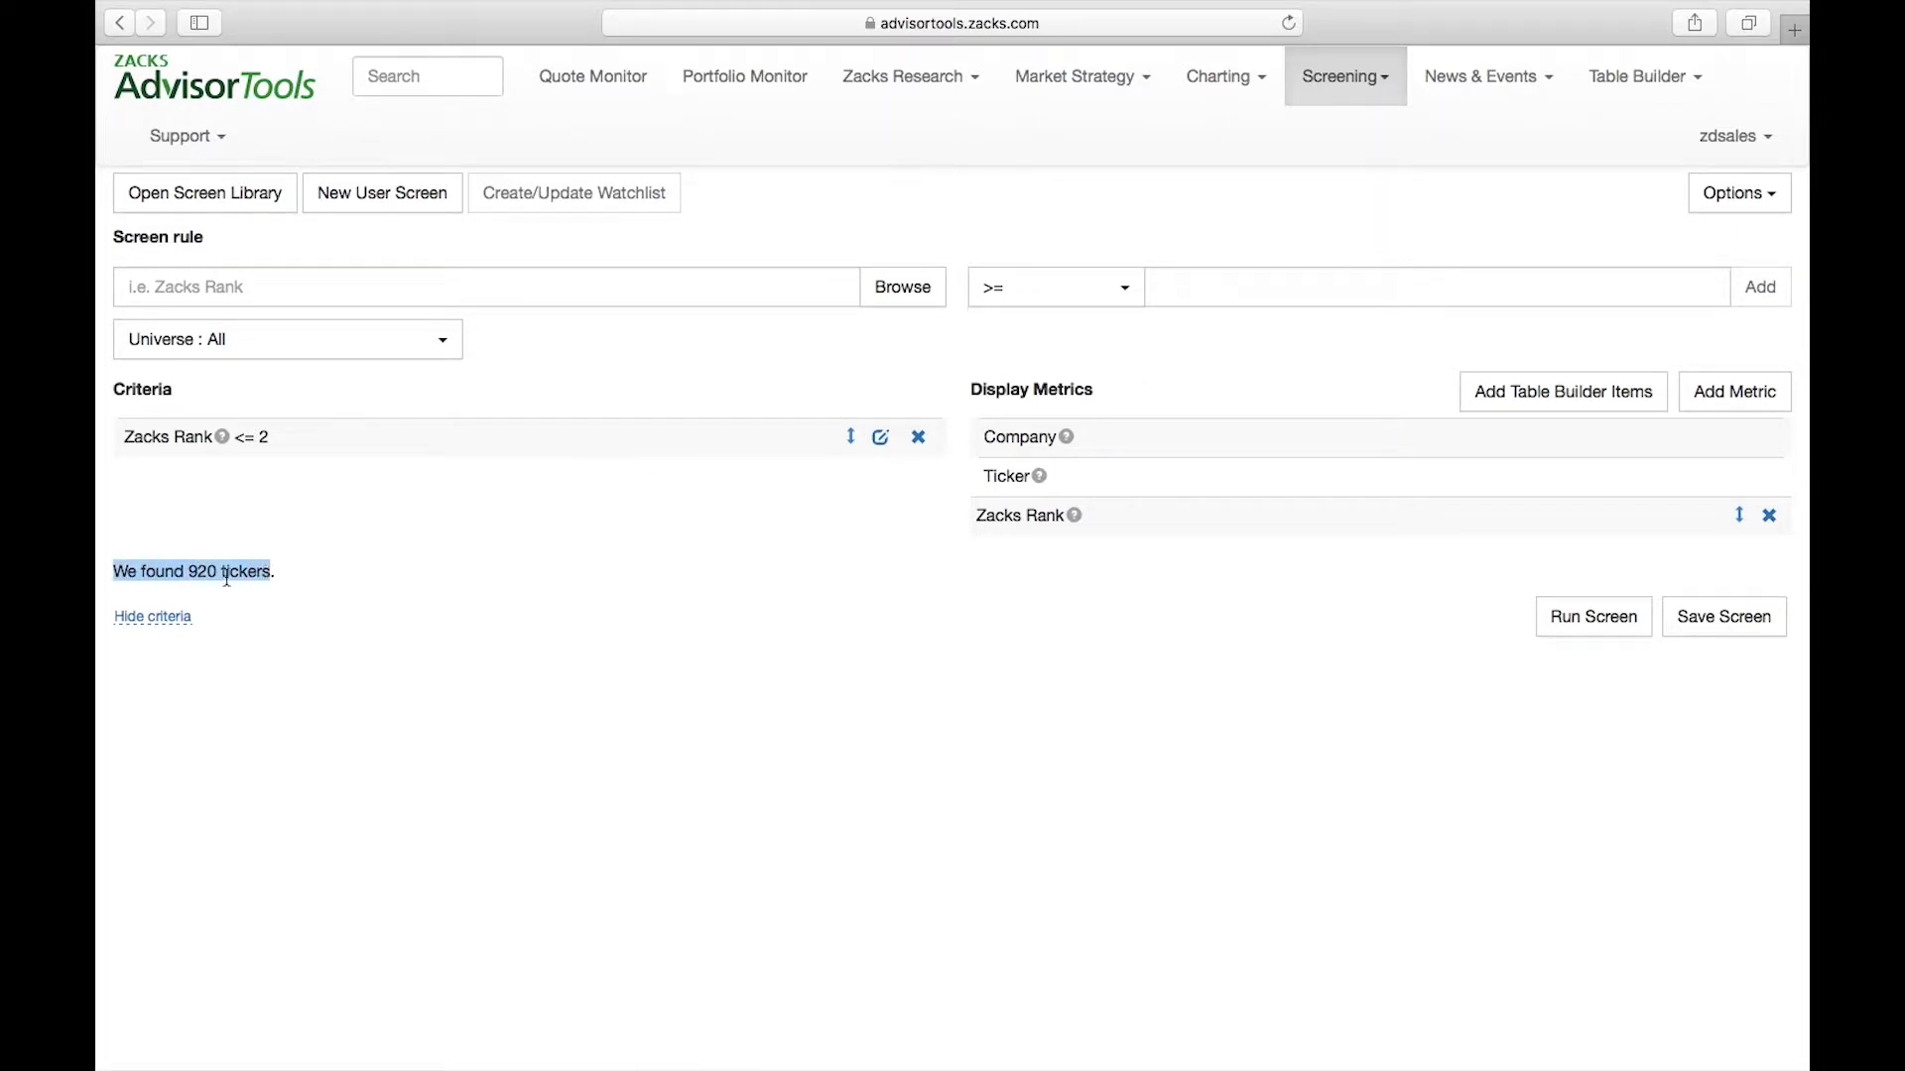
pyautogui.click(227, 574)
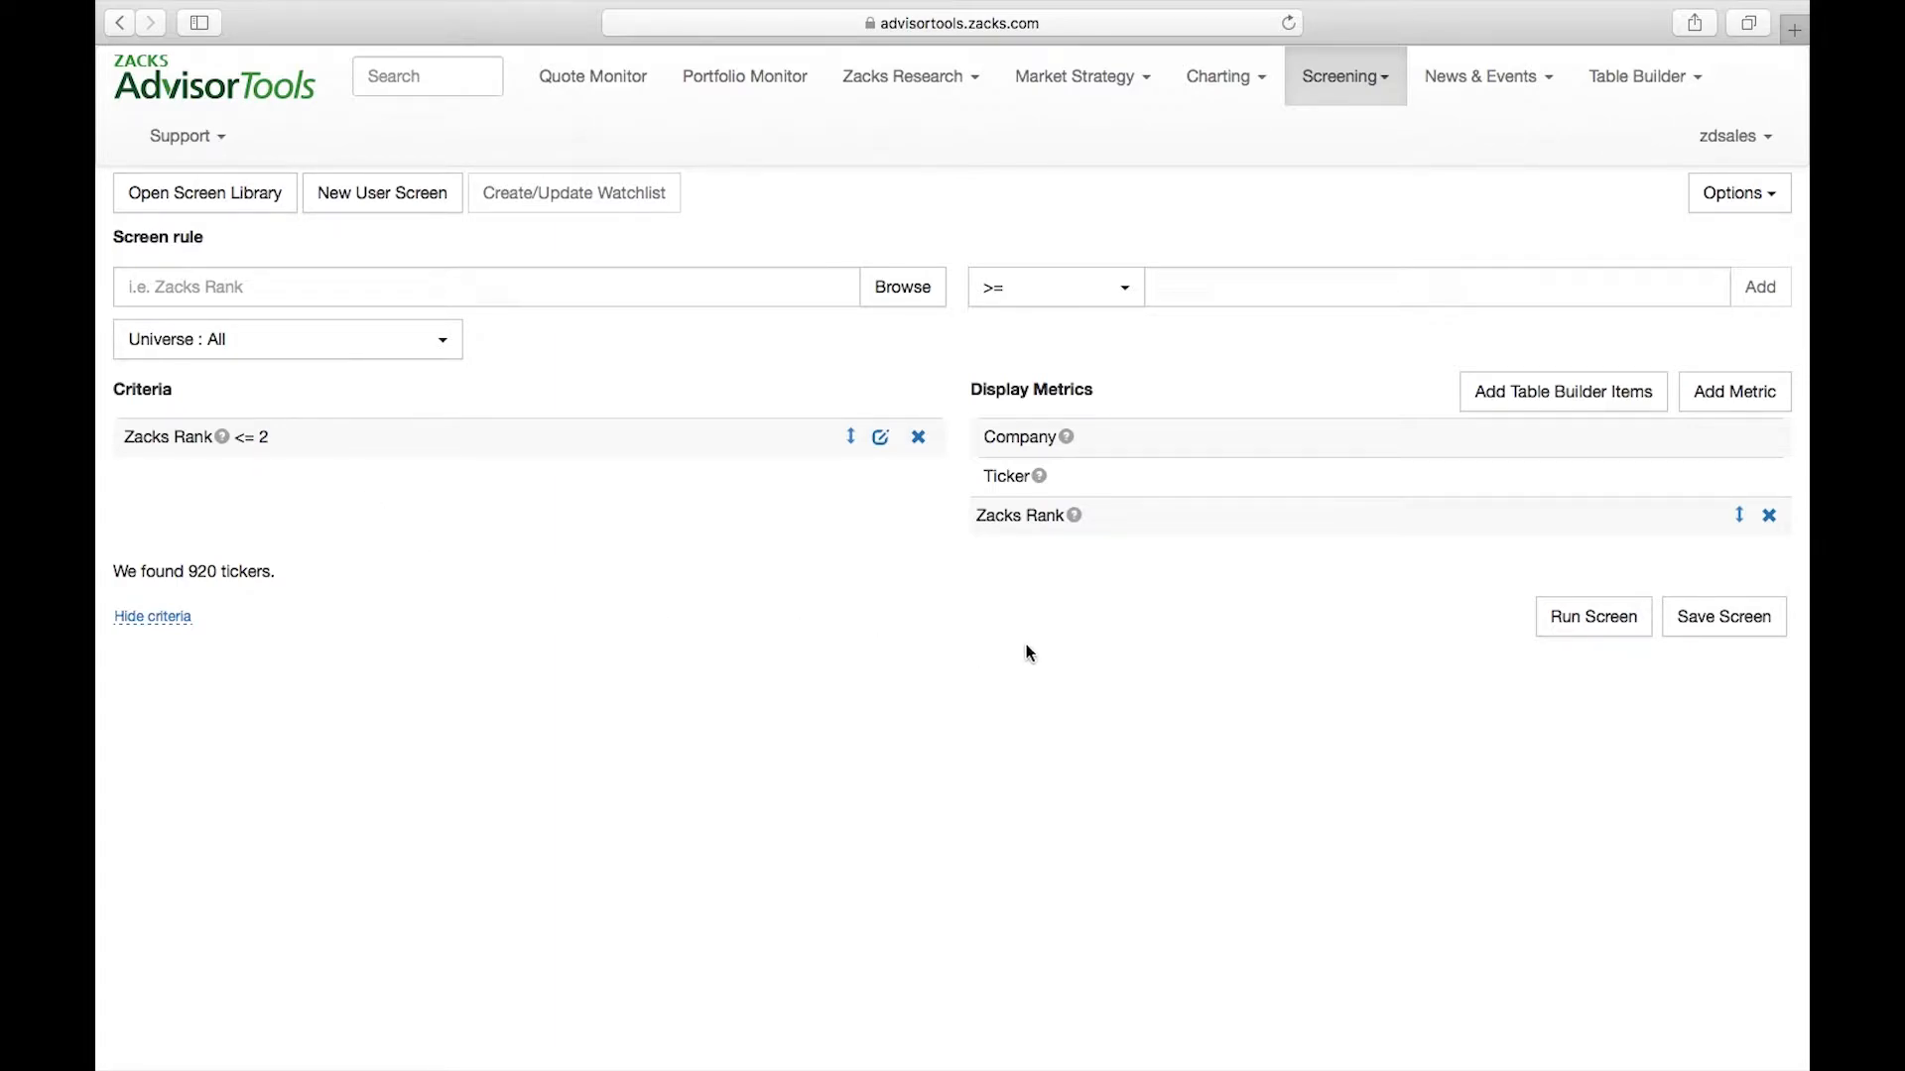
# Run the screen and sort the resulting stocks by Zacks Rank
pyautogui.click(1621, 623)
pyautogui.scroll(-2, 1458, 595)
pyautogui.moveTo(1481, 604)
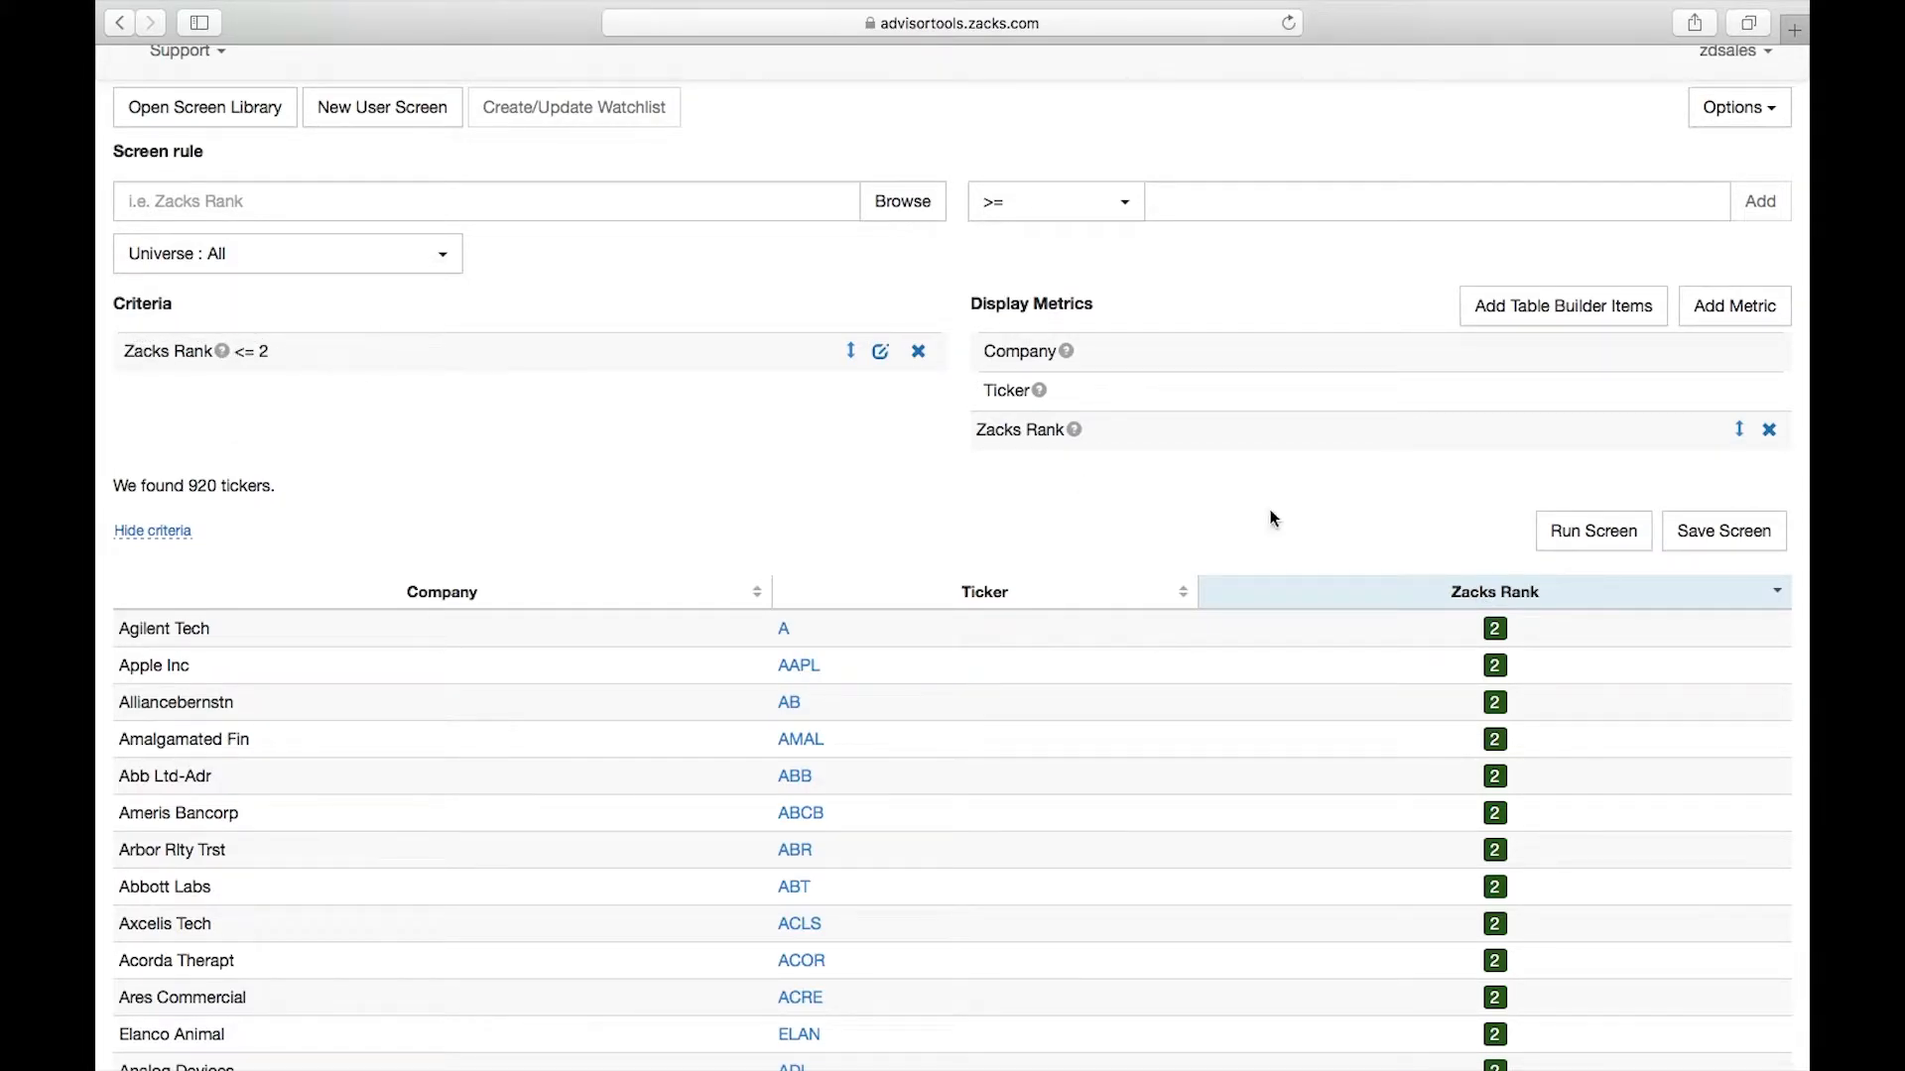
pyautogui.click(1525, 599)
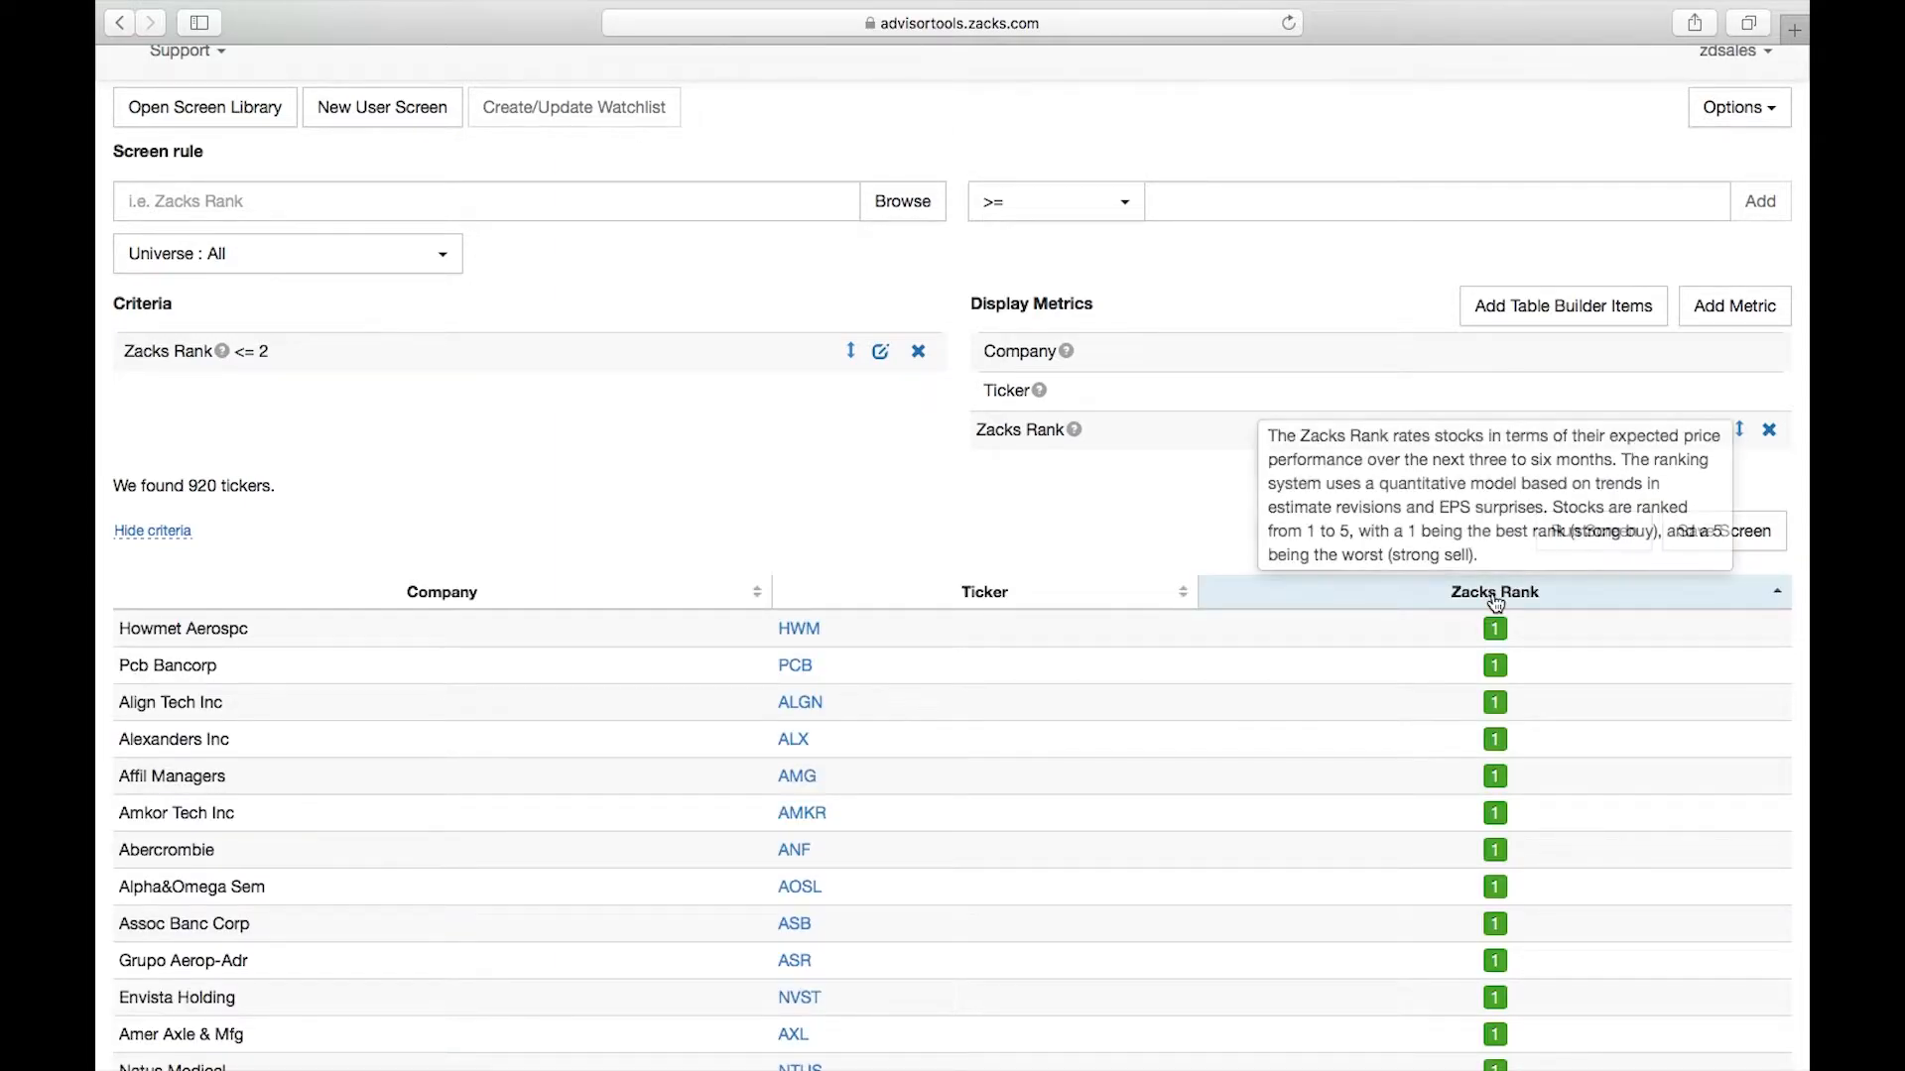
pyautogui.click(1495, 596)
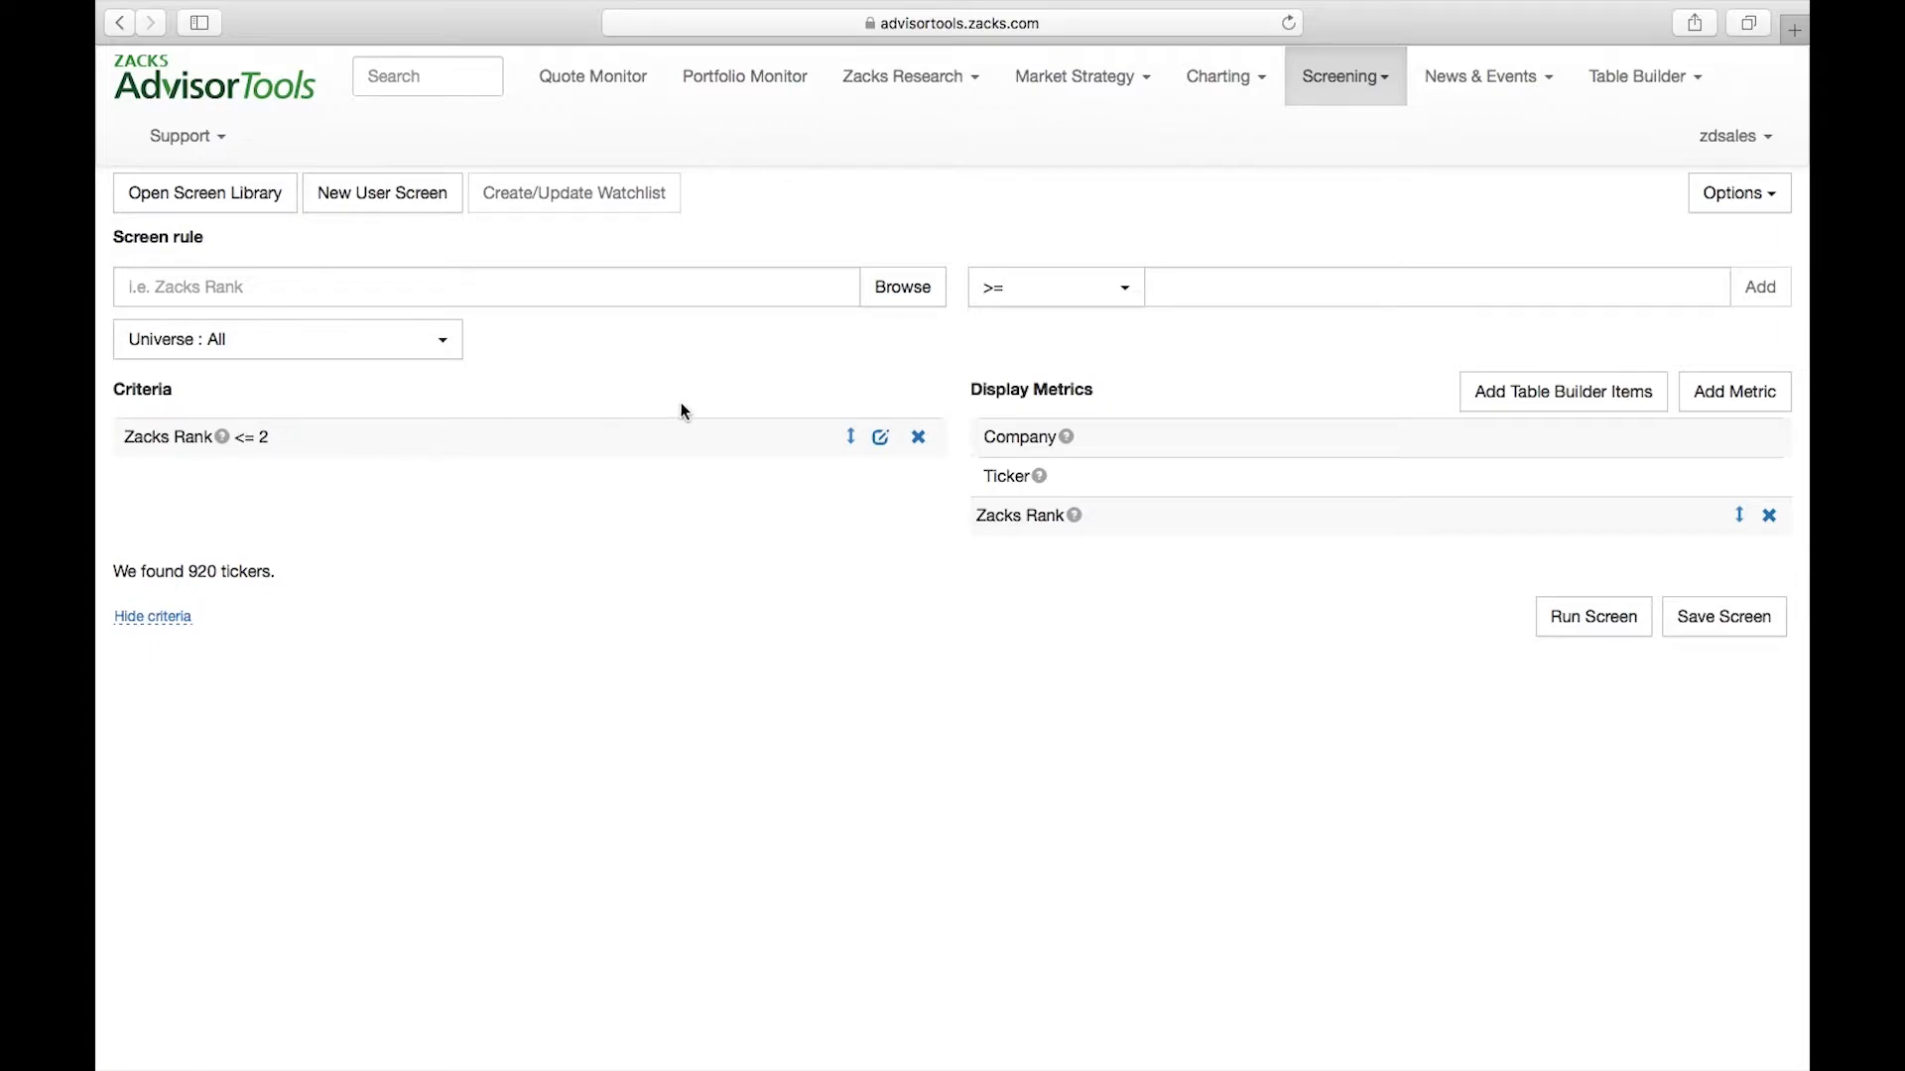
# Add a criterion requiring the Dividend Yield % metric from the Dividends category to be greater than or equal to 2
pyautogui.click(902, 294)
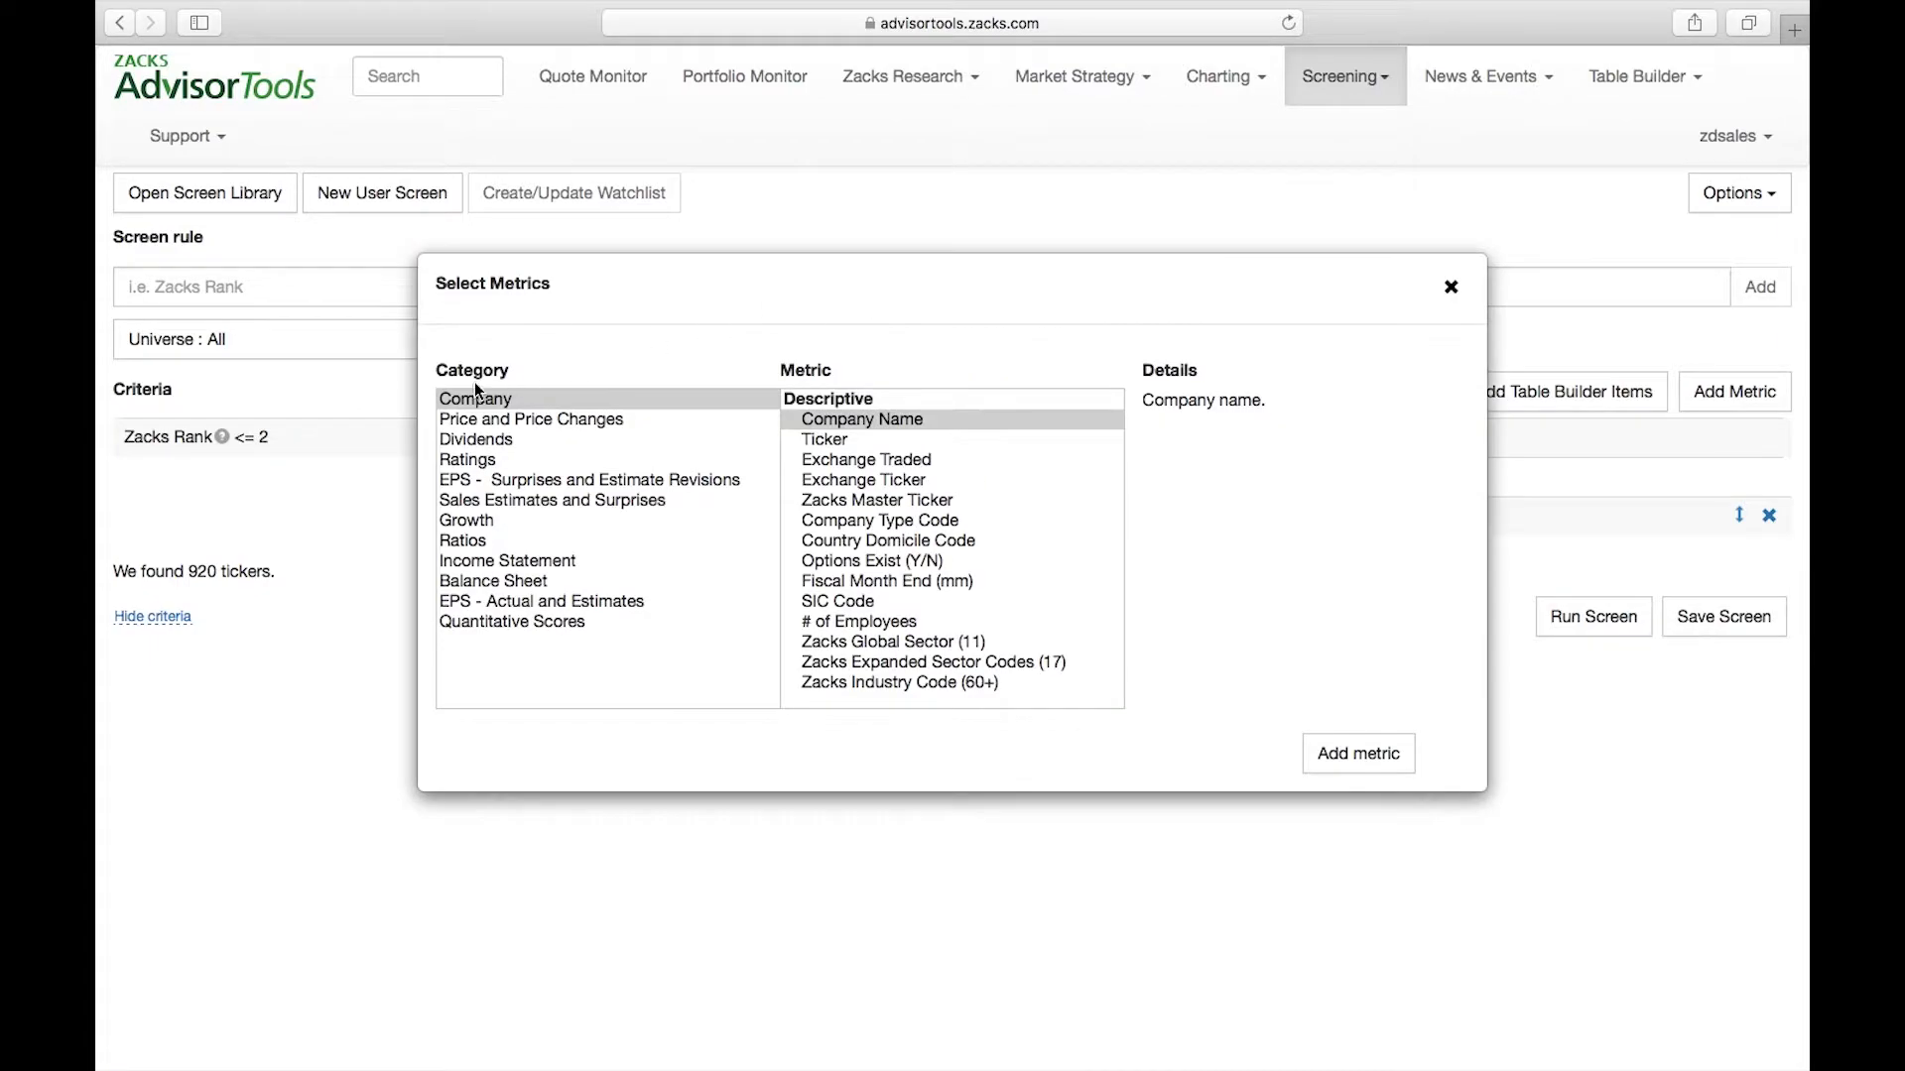
pyautogui.click(486, 443)
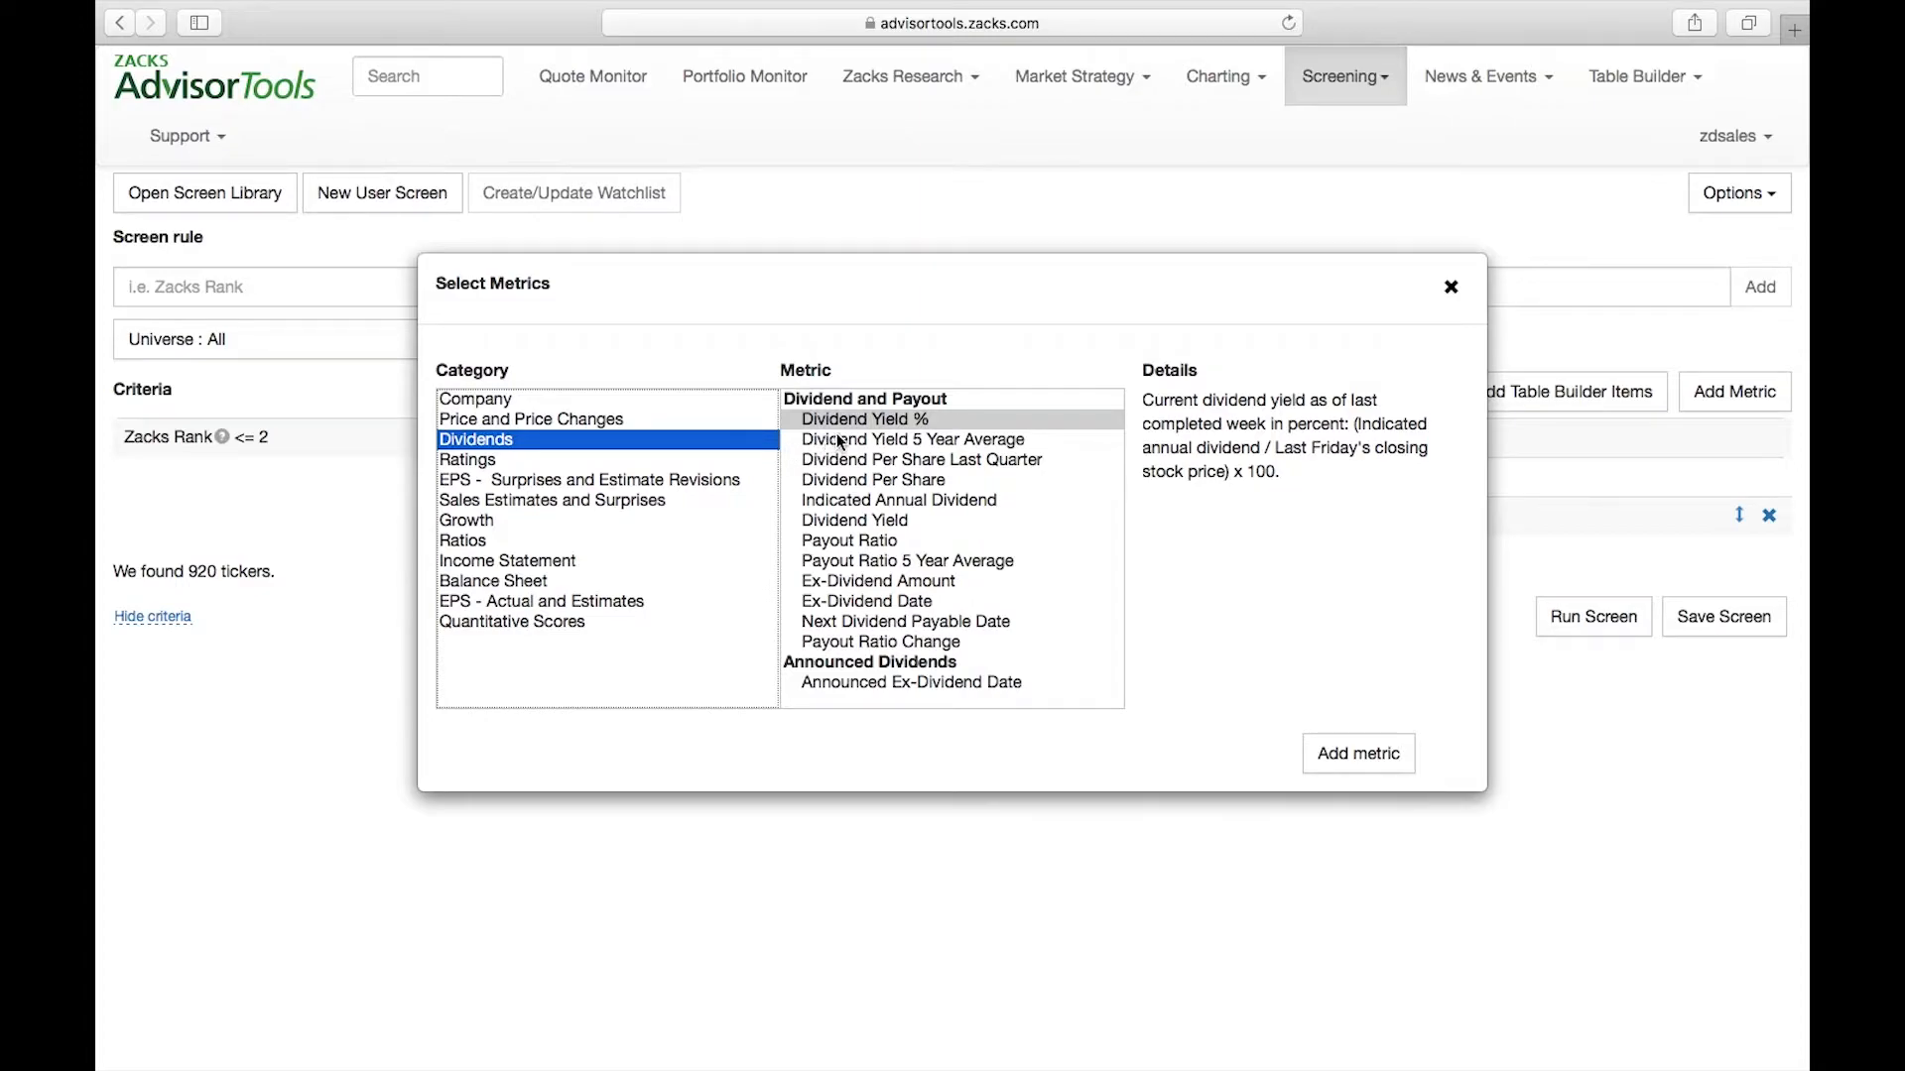
pyautogui.click(872, 418)
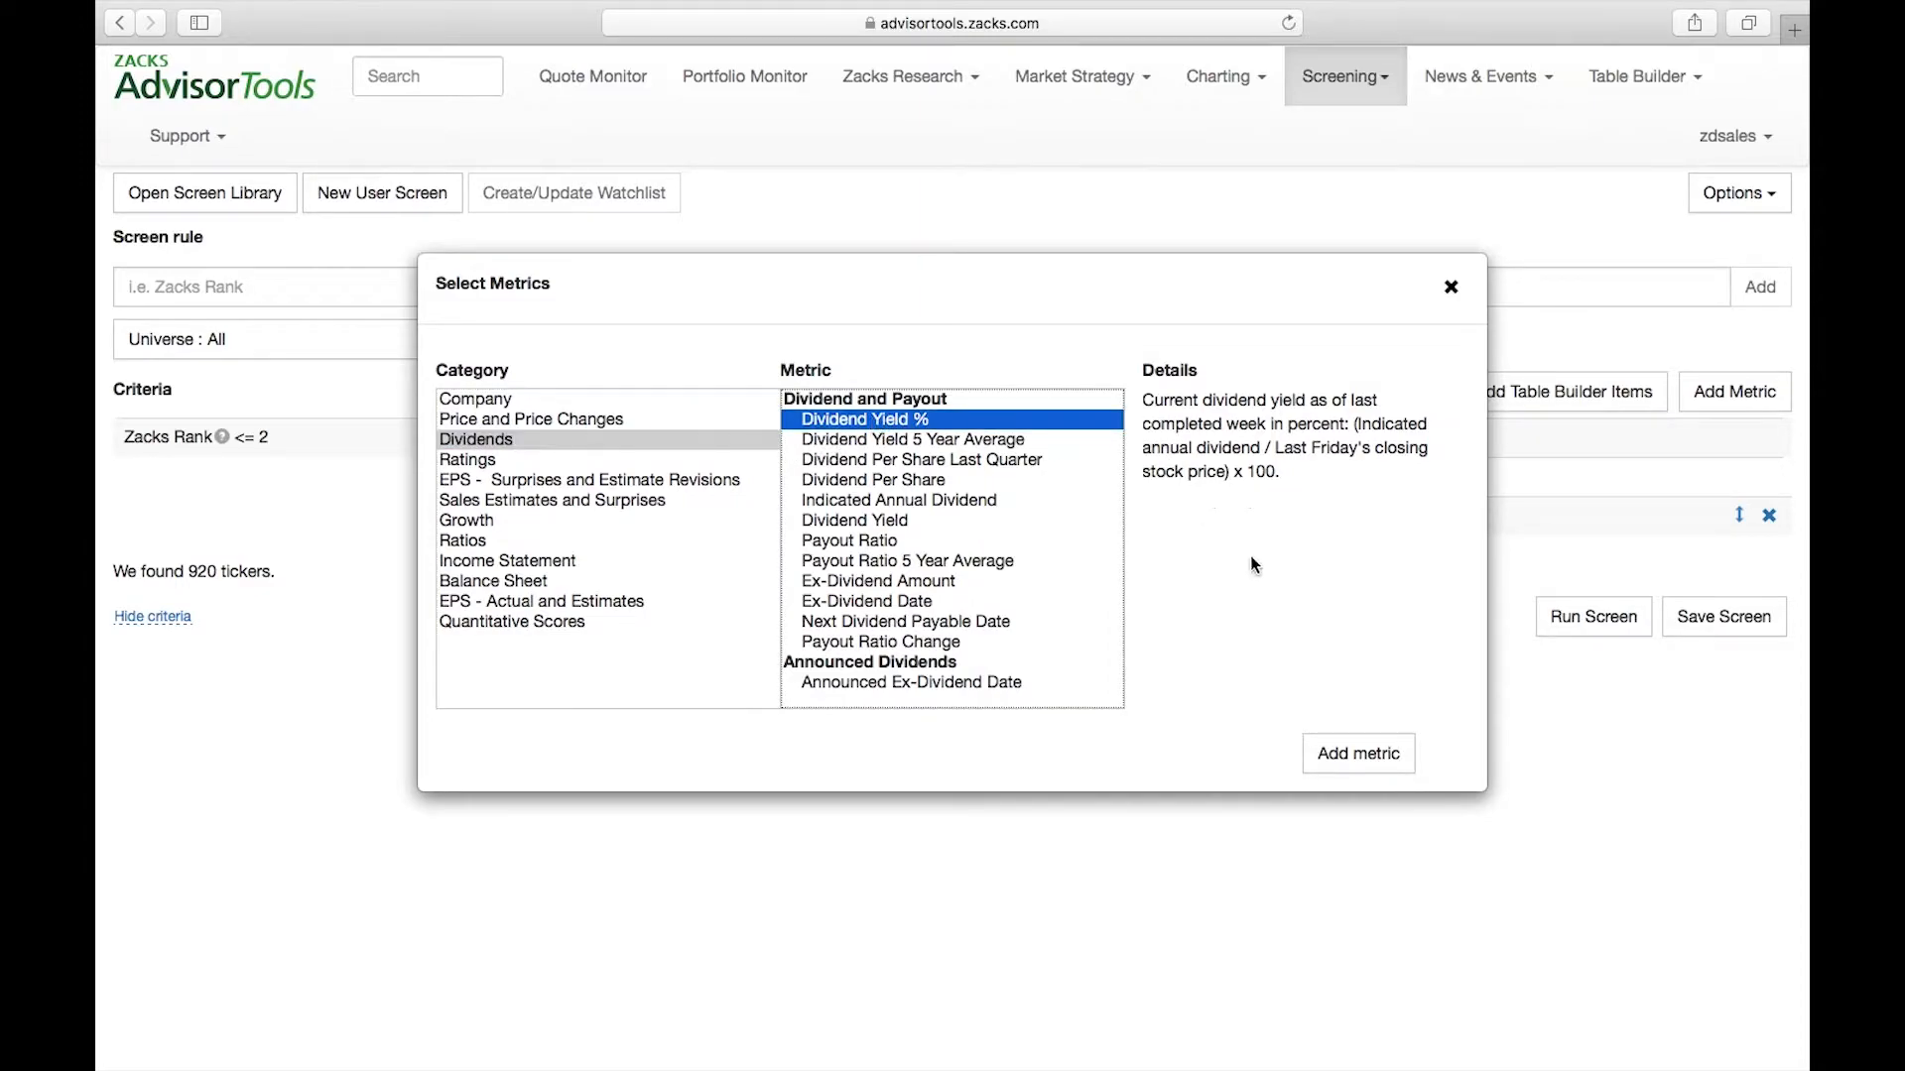
pyautogui.click(1369, 757)
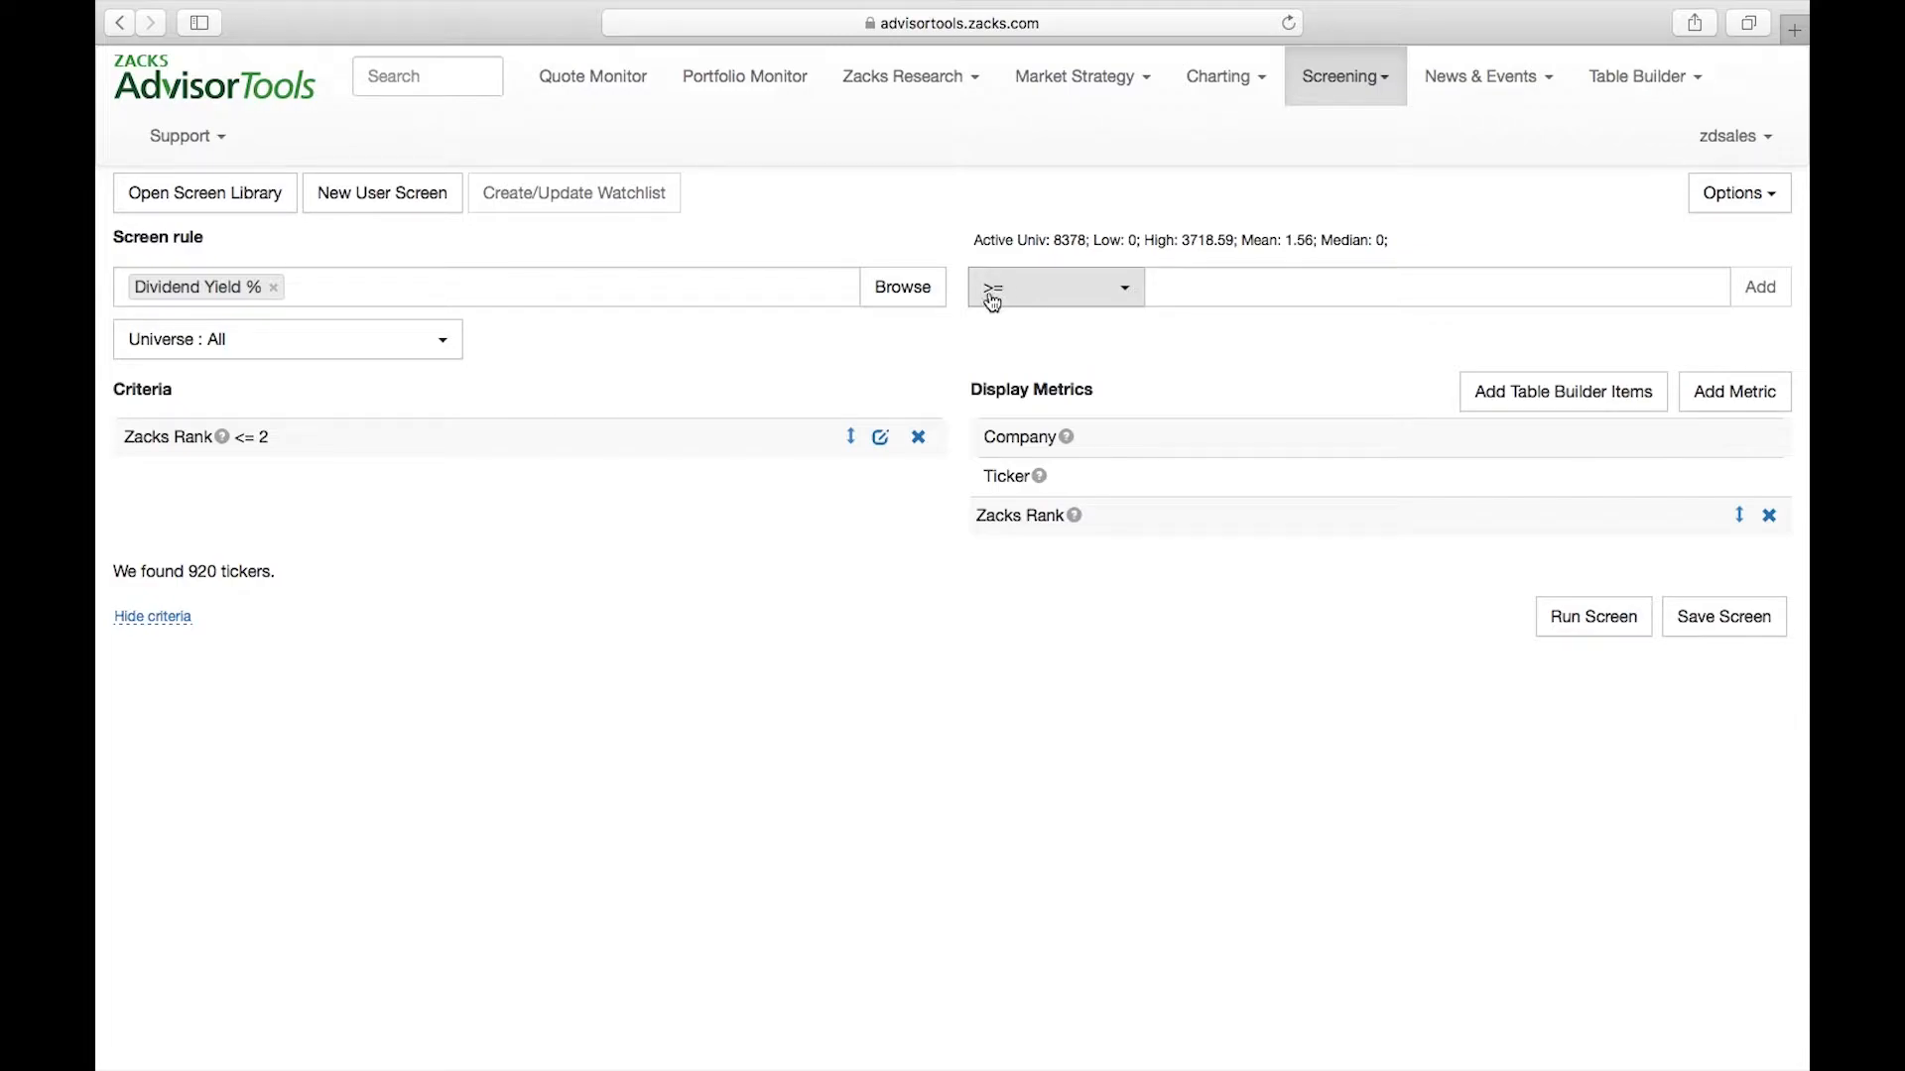
pyautogui.click(1195, 292)
pyautogui.write('2')
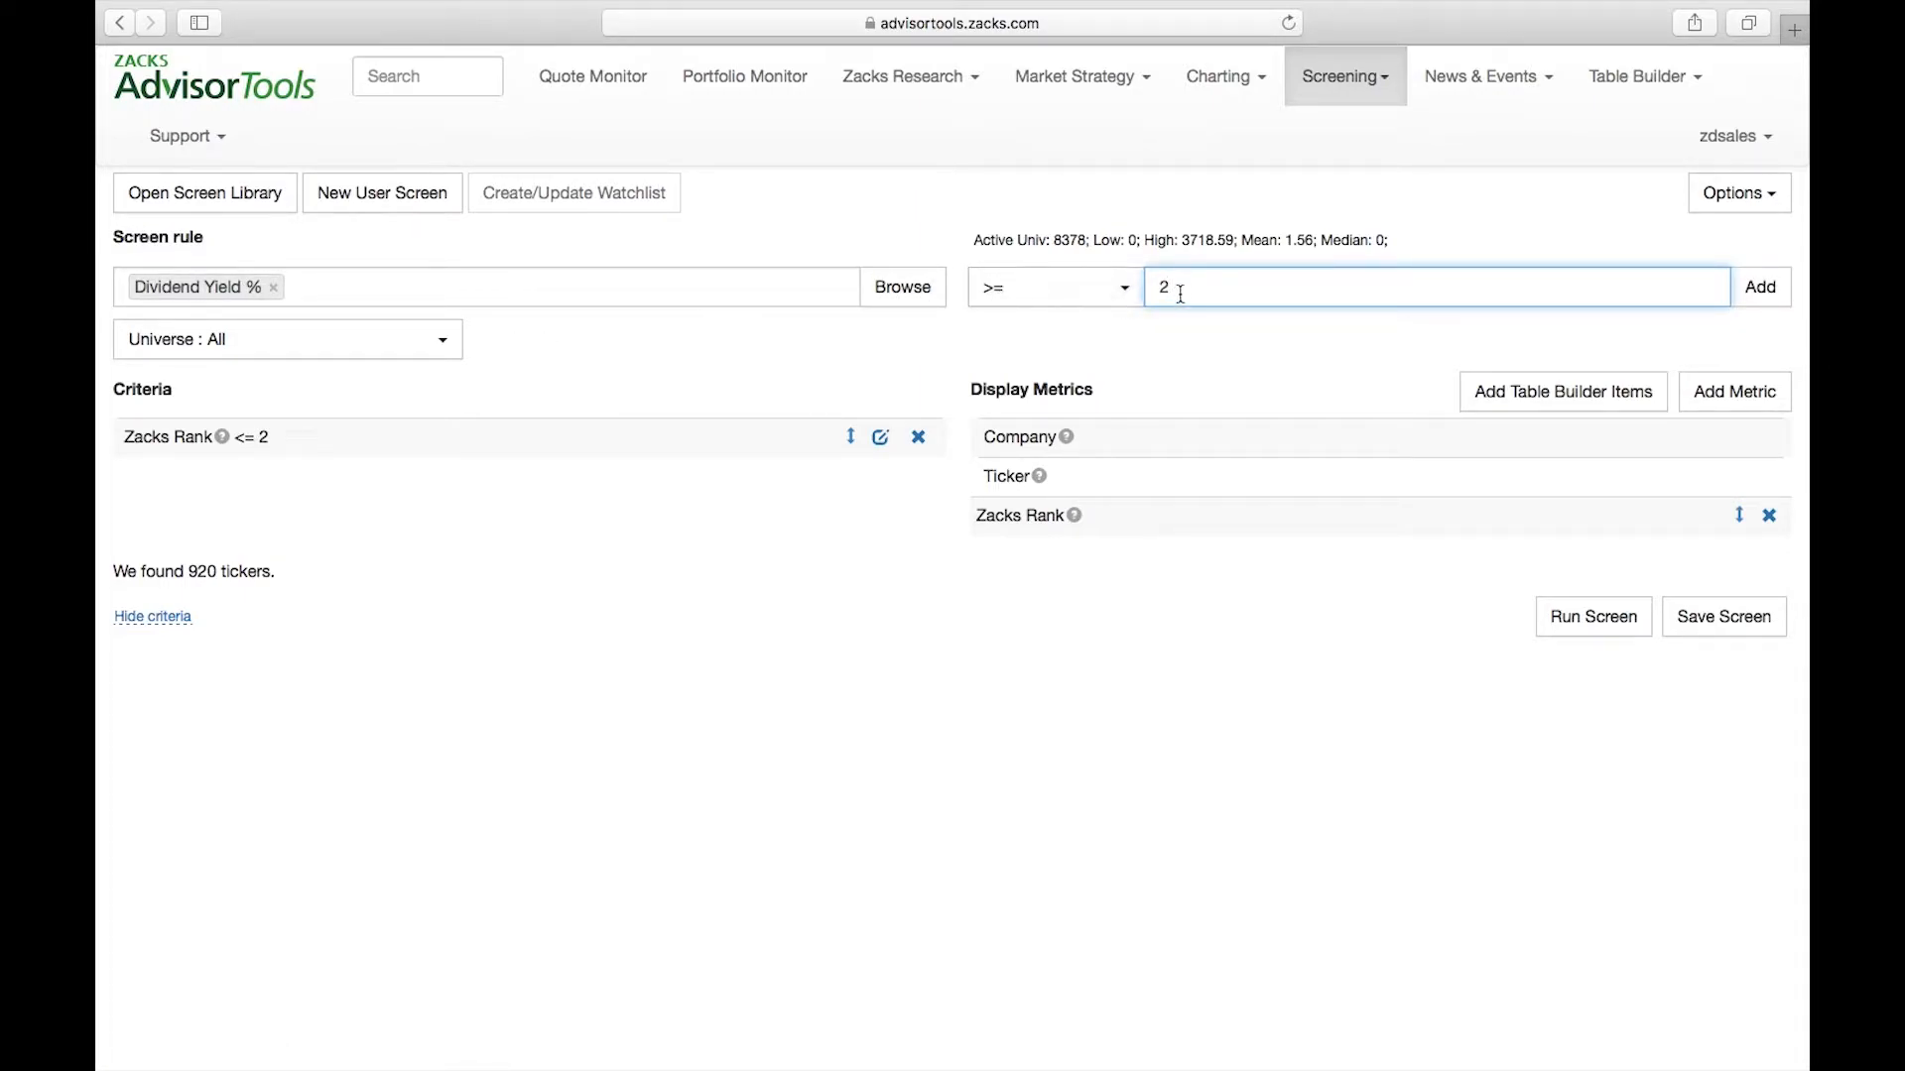
pyautogui.click(1763, 288)
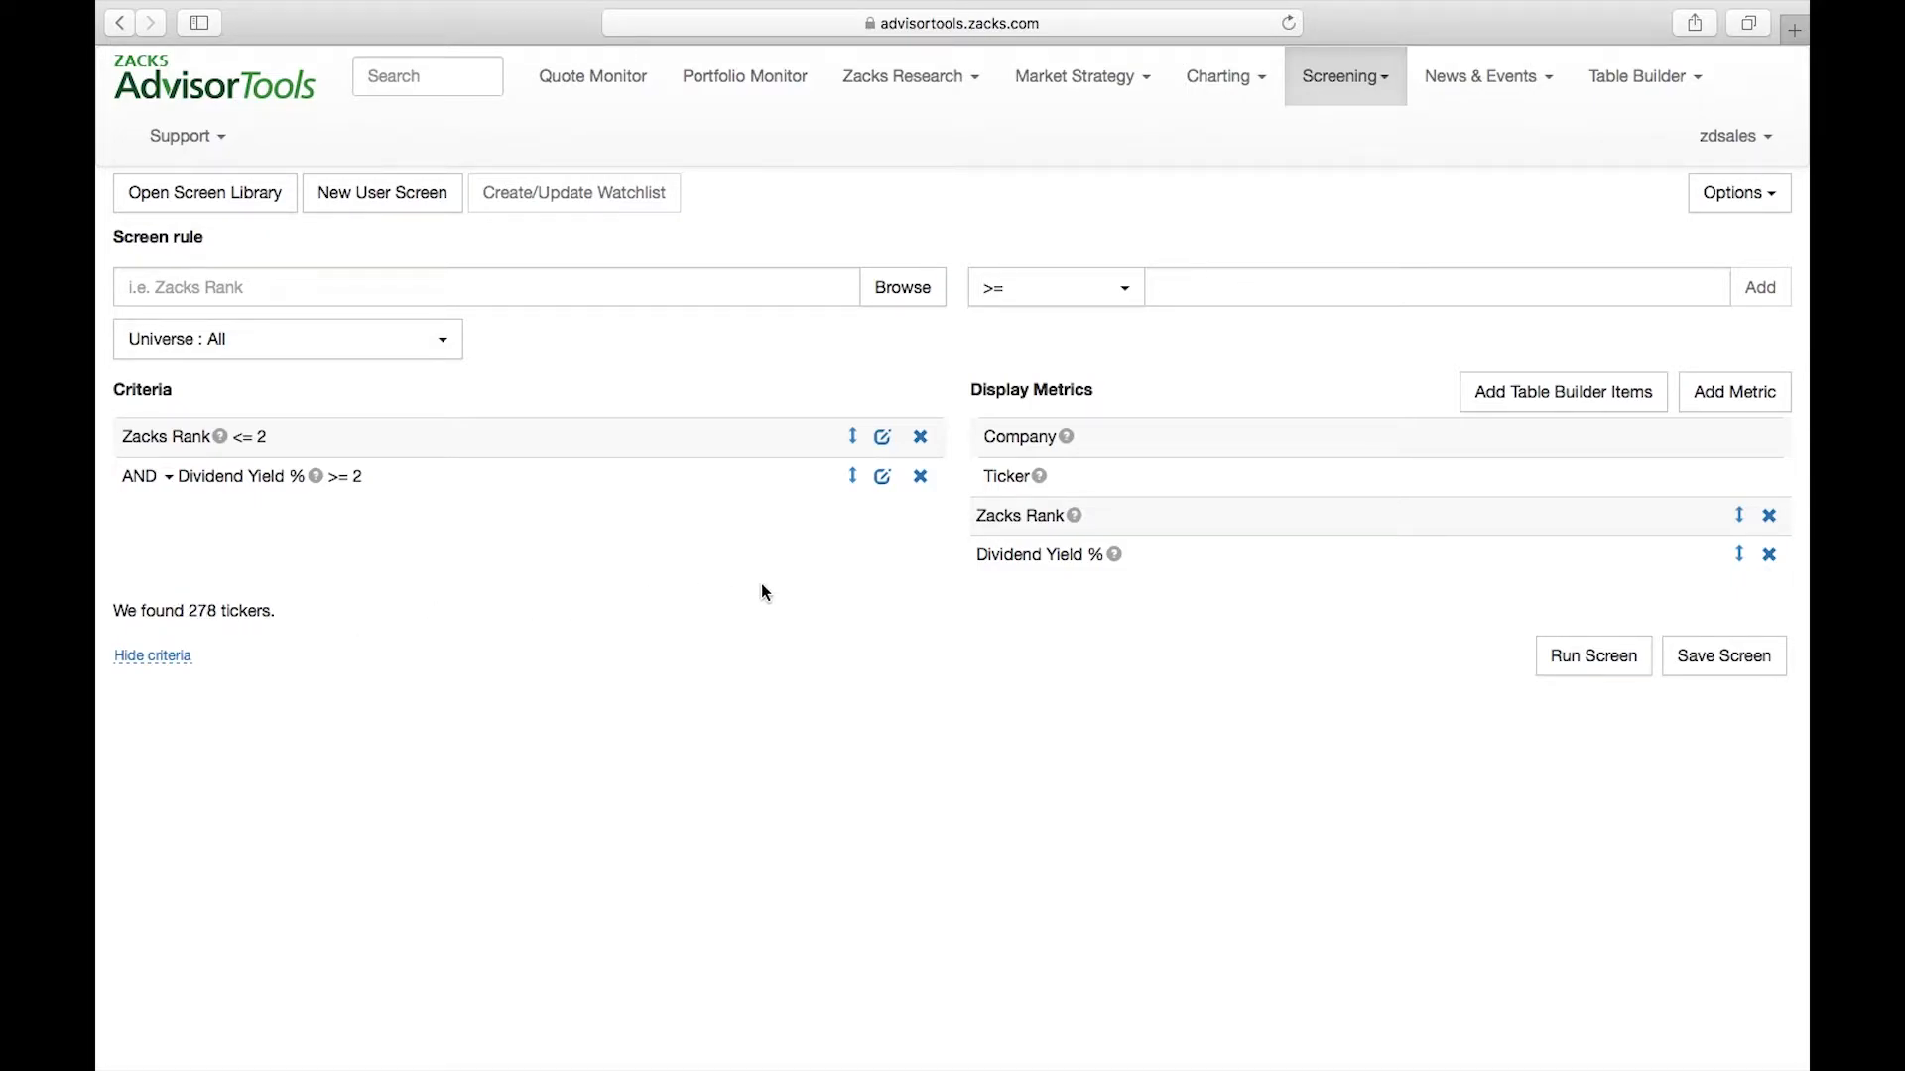
# Choose the Earnings & Dividend Quality Score metric from the Quantitative Scores category, reading its description first
pyautogui.click(904, 290)
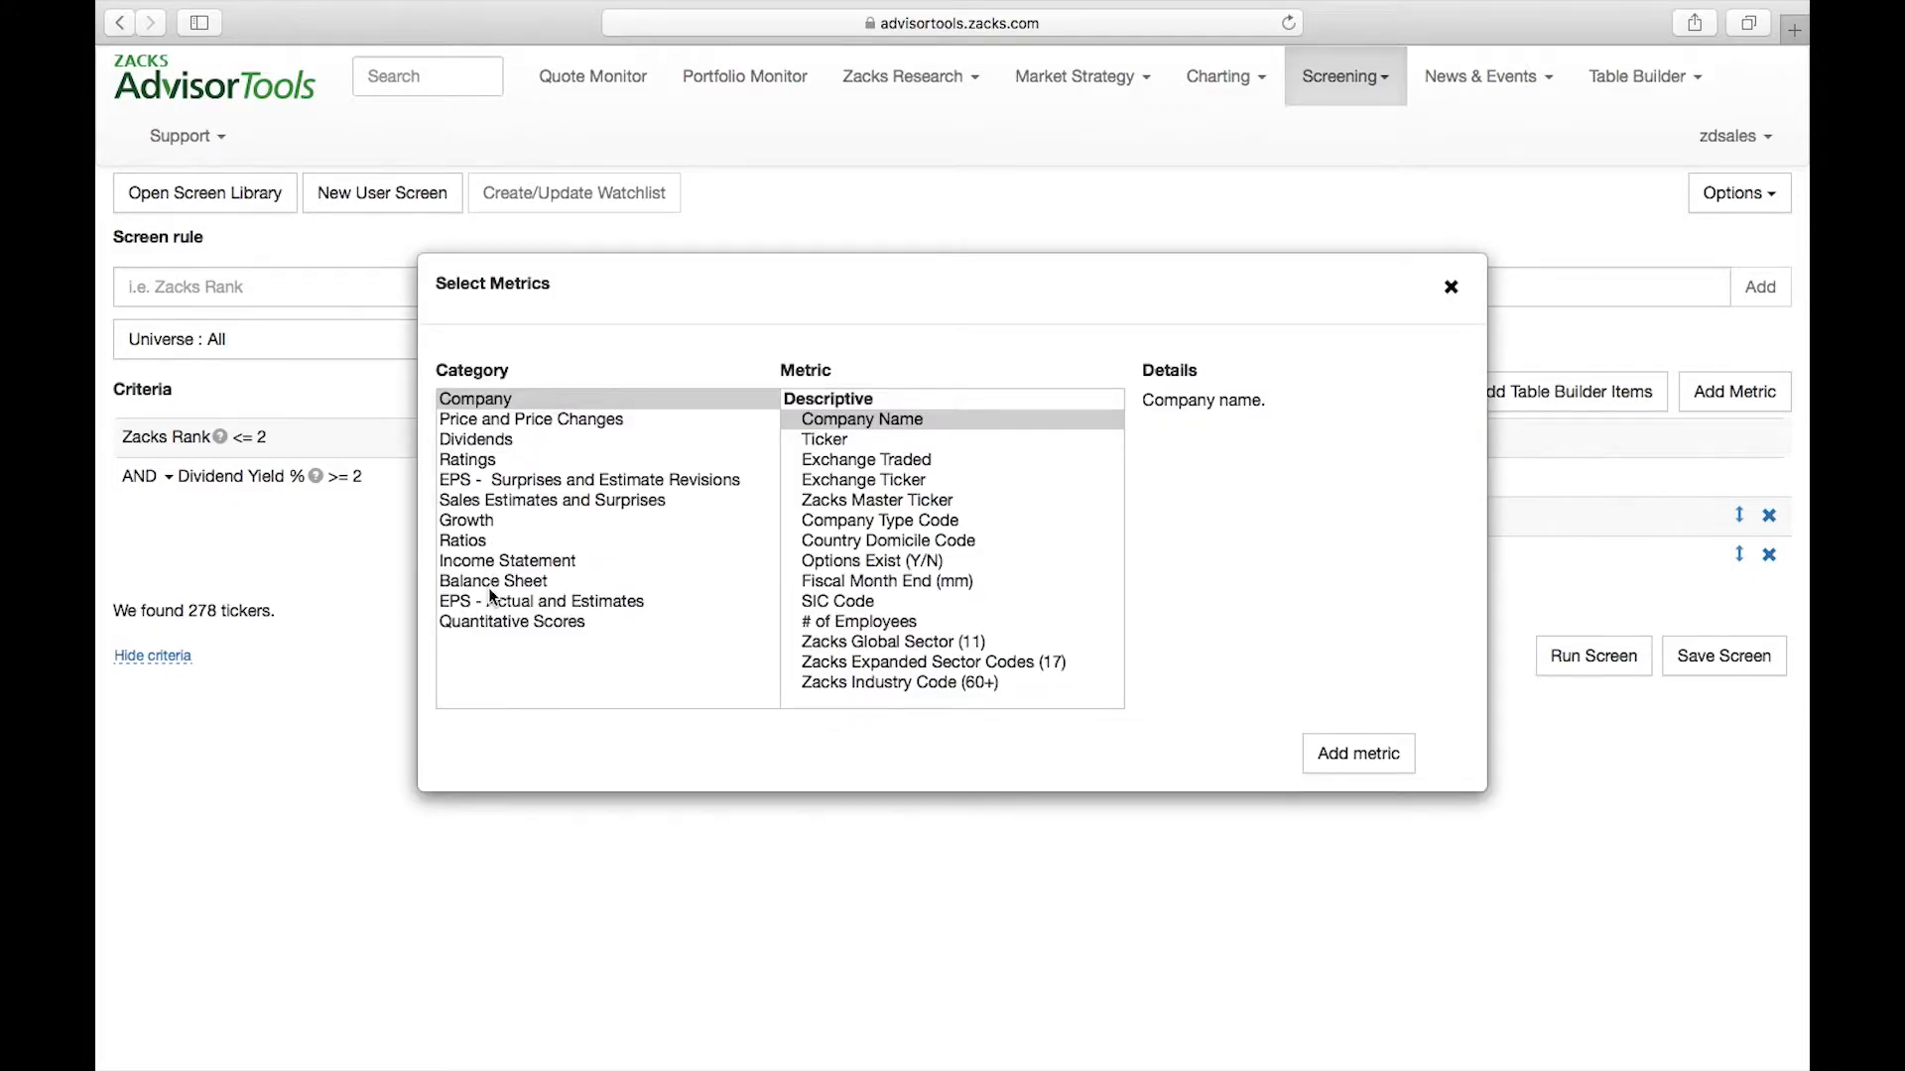
pyautogui.click(490, 623)
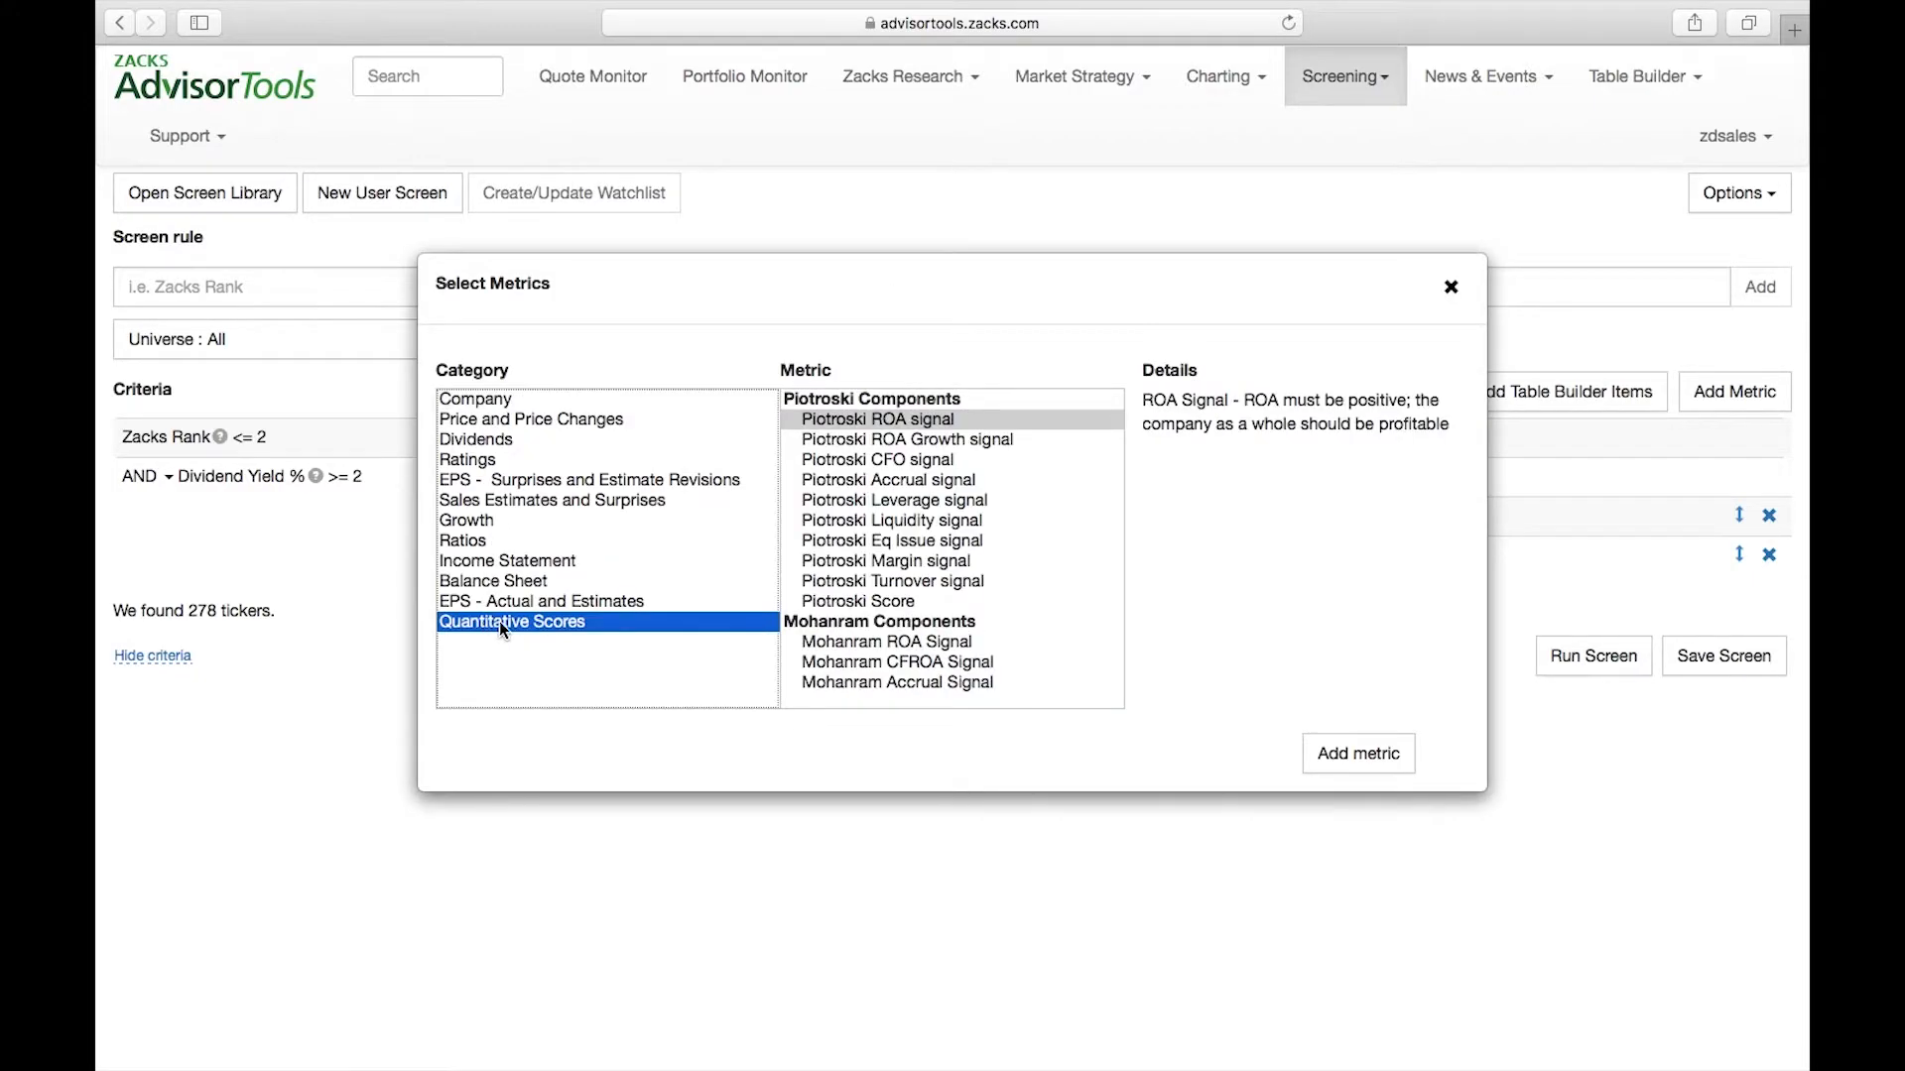
pyautogui.scroll(-10, 959, 561)
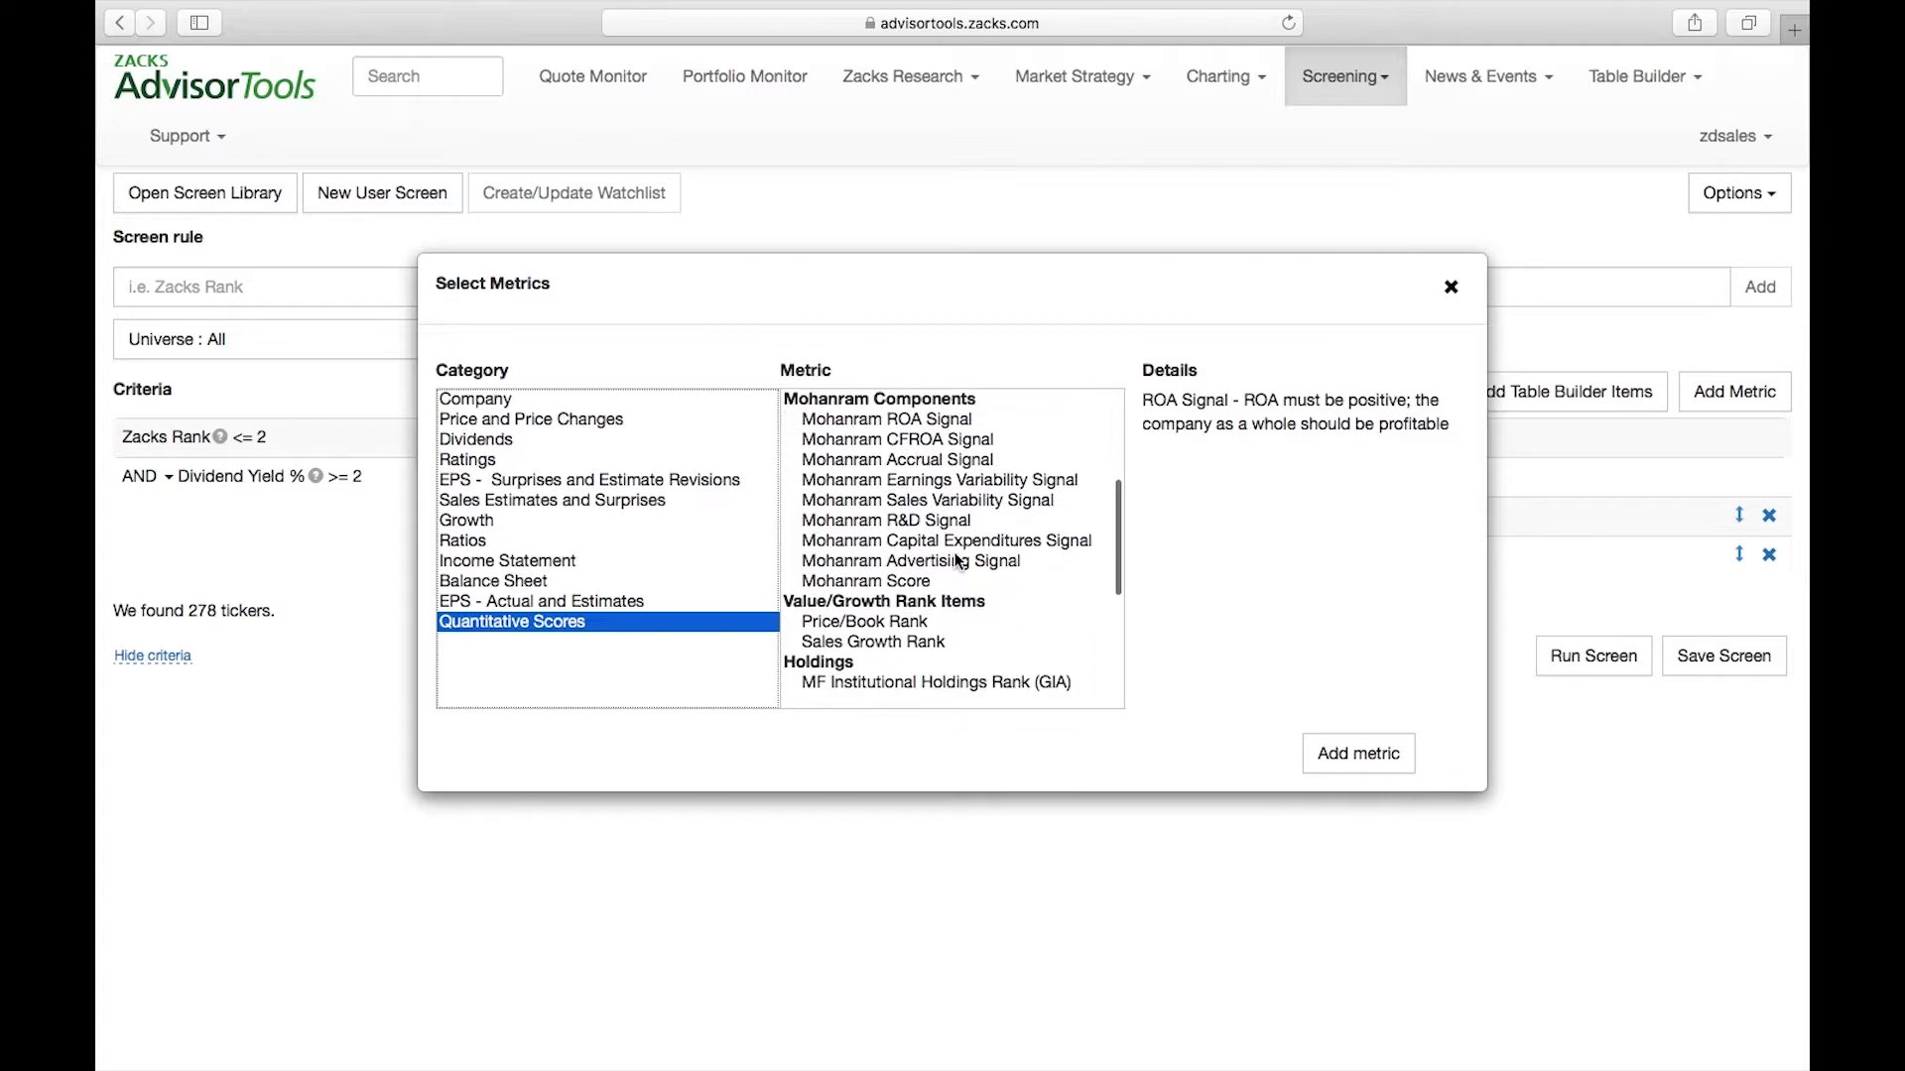
pyautogui.scroll(-3, 958, 561)
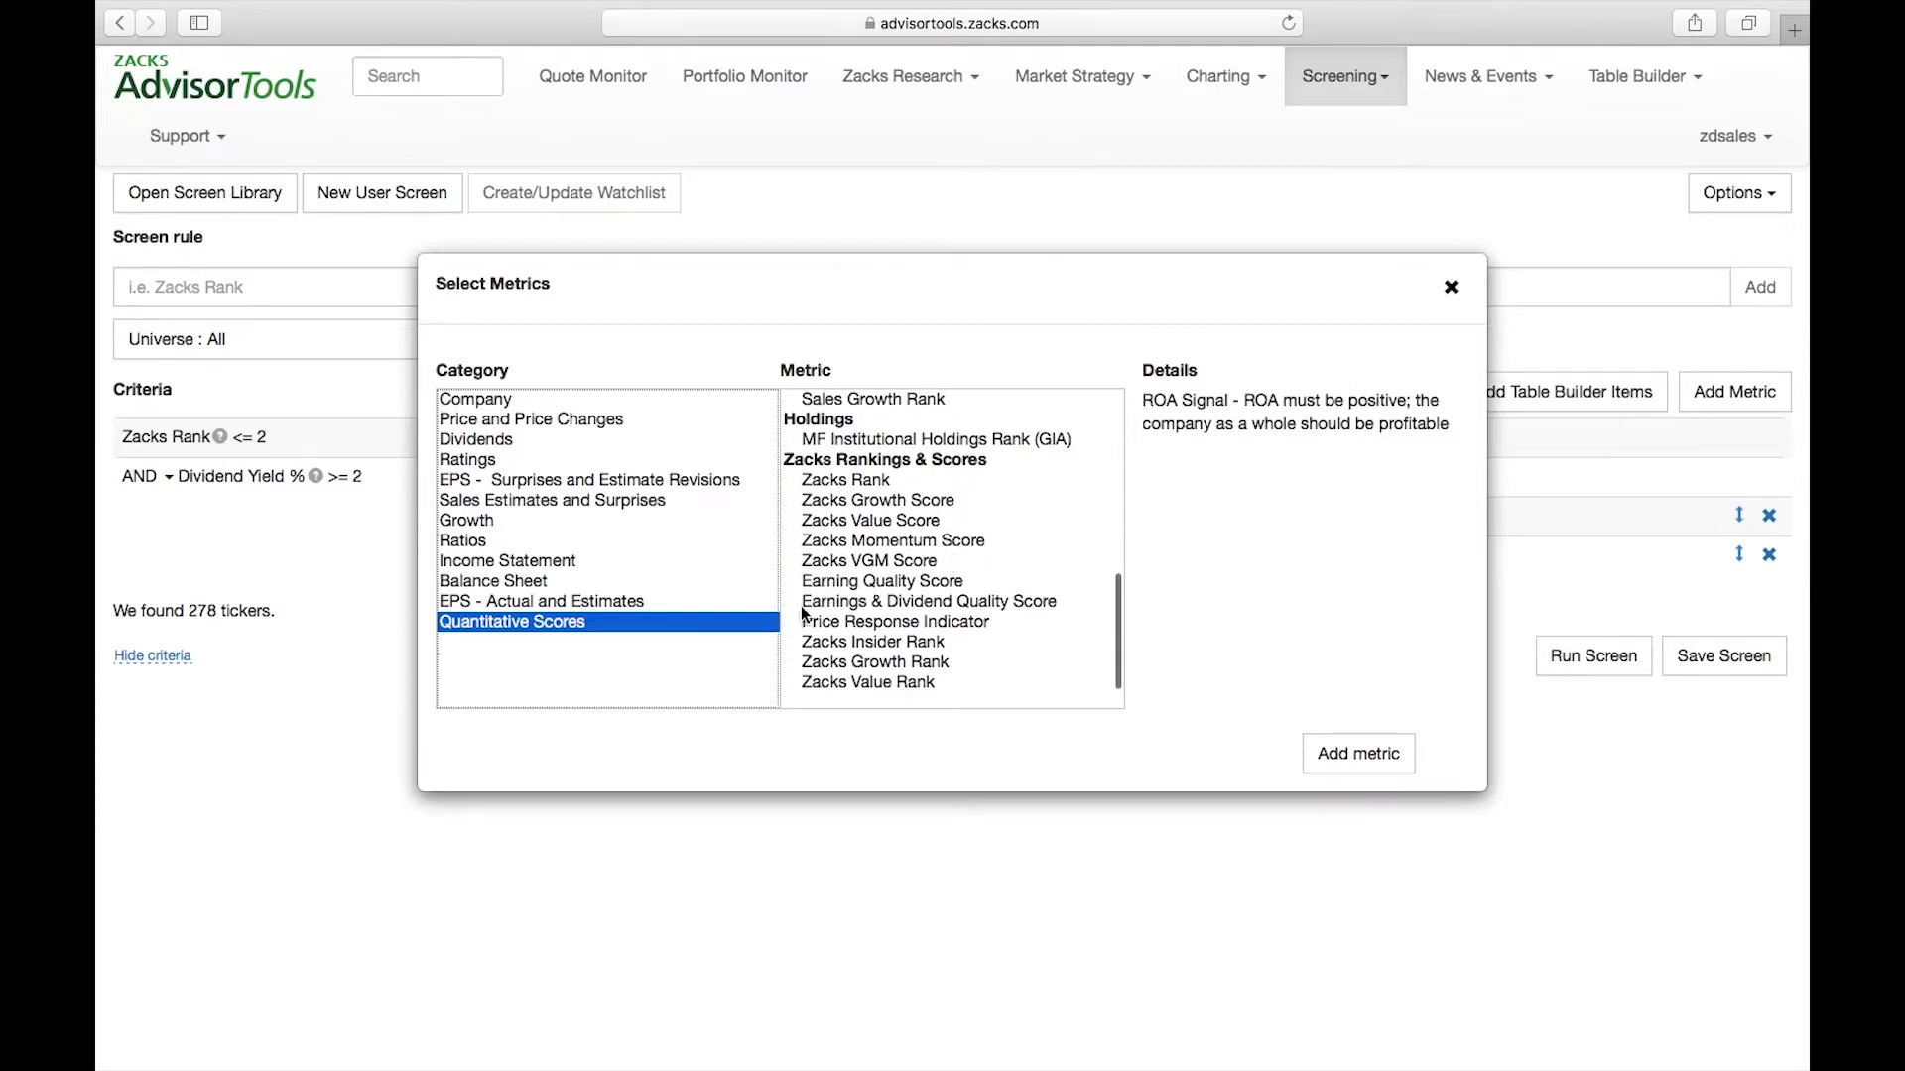
pyautogui.click(1000, 599)
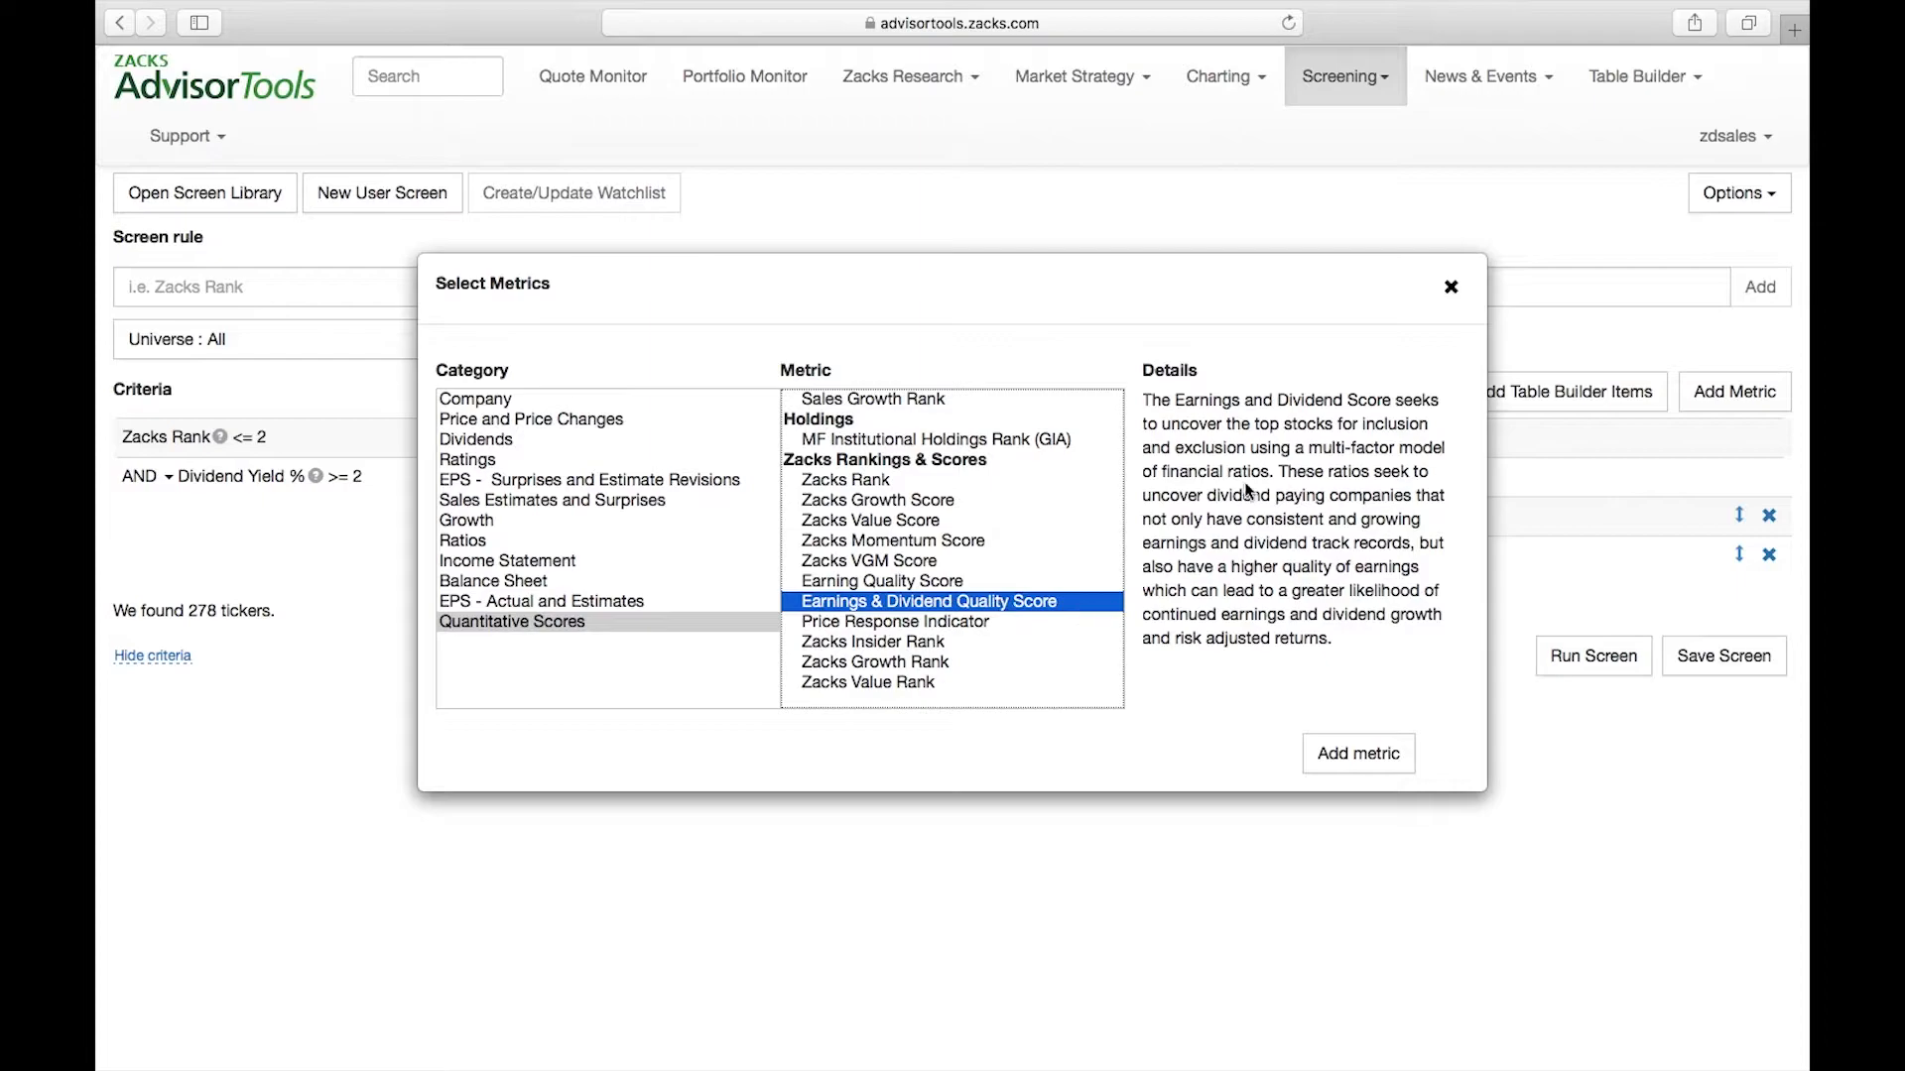
pyautogui.click(1148, 399)
pyautogui.moveTo(1148, 399); pyautogui.dragTo(1265, 614)
pyautogui.click(1266, 614)
pyautogui.click(893, 601)
pyautogui.click(1385, 760)
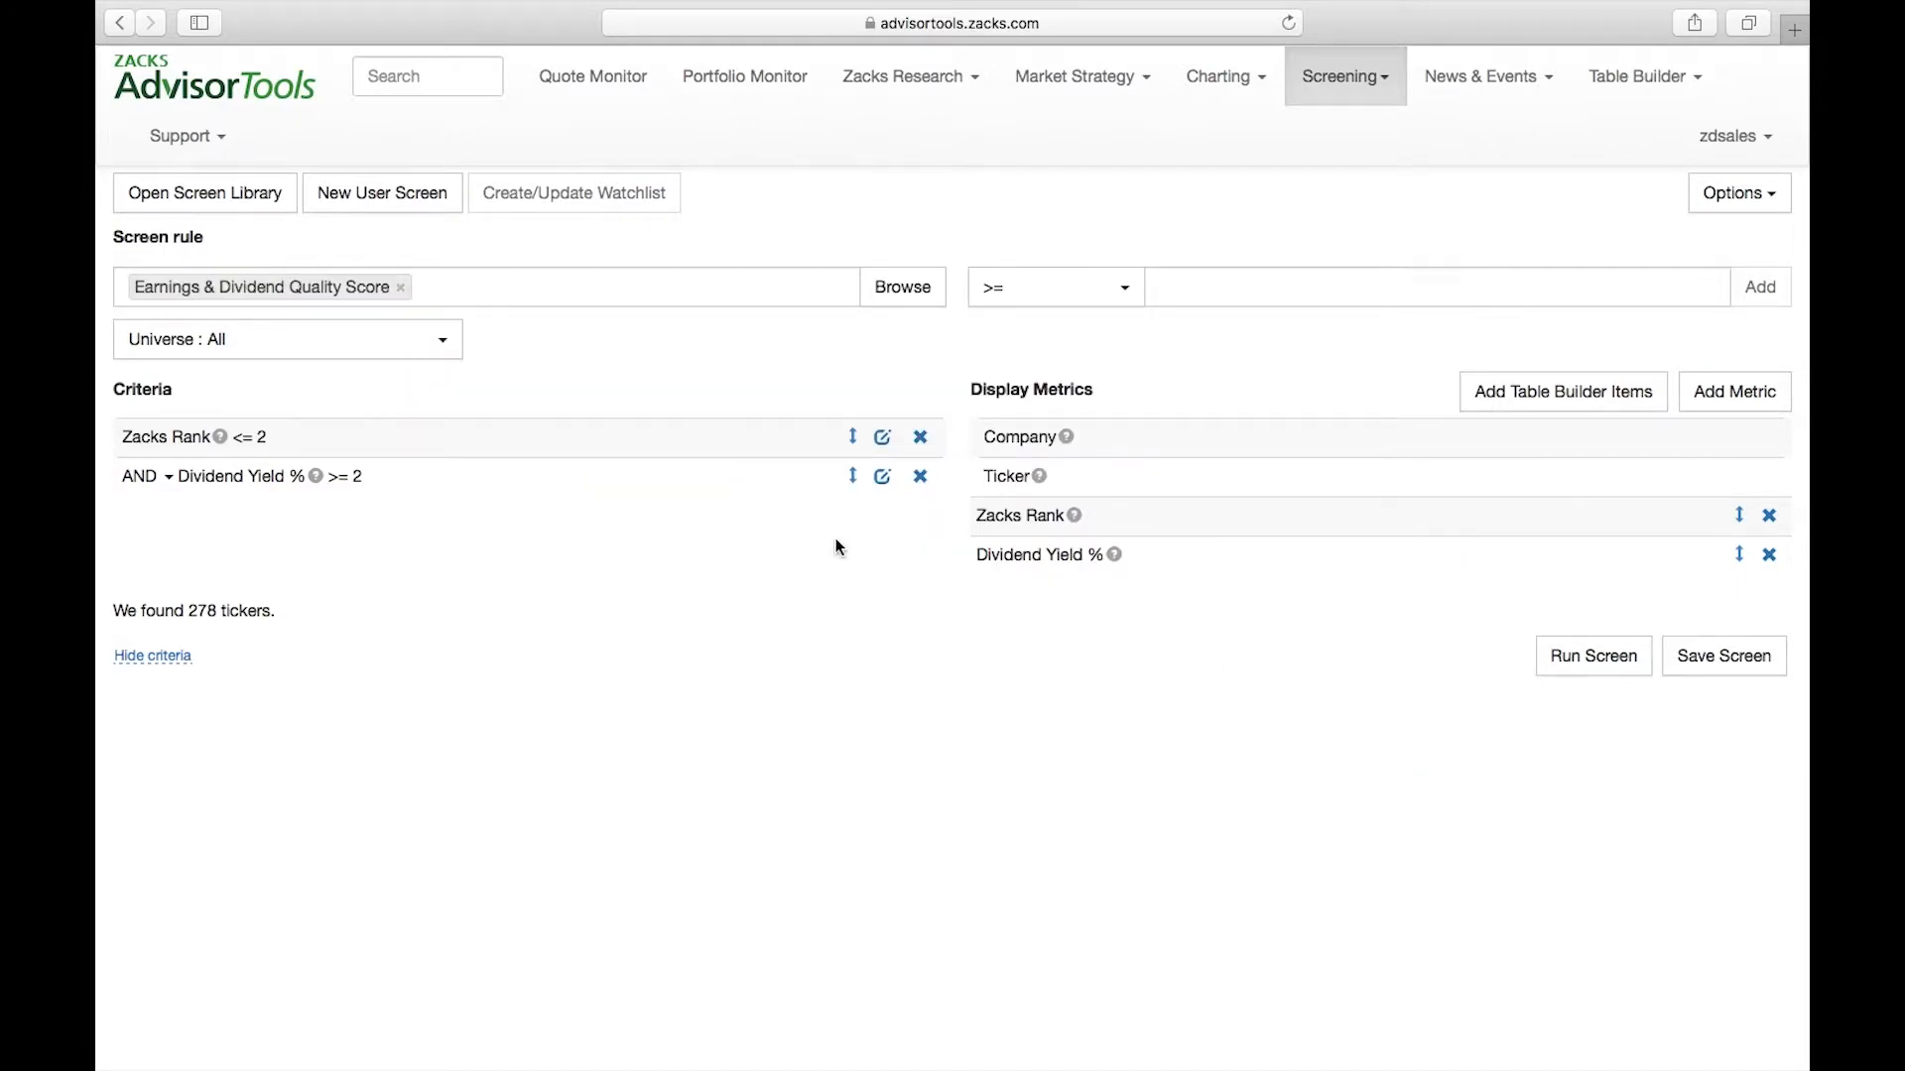
# Add the Earnings & Dividend Quality Score criterion as less than or equal to 3 and run the screen
pyautogui.click(1107, 291)
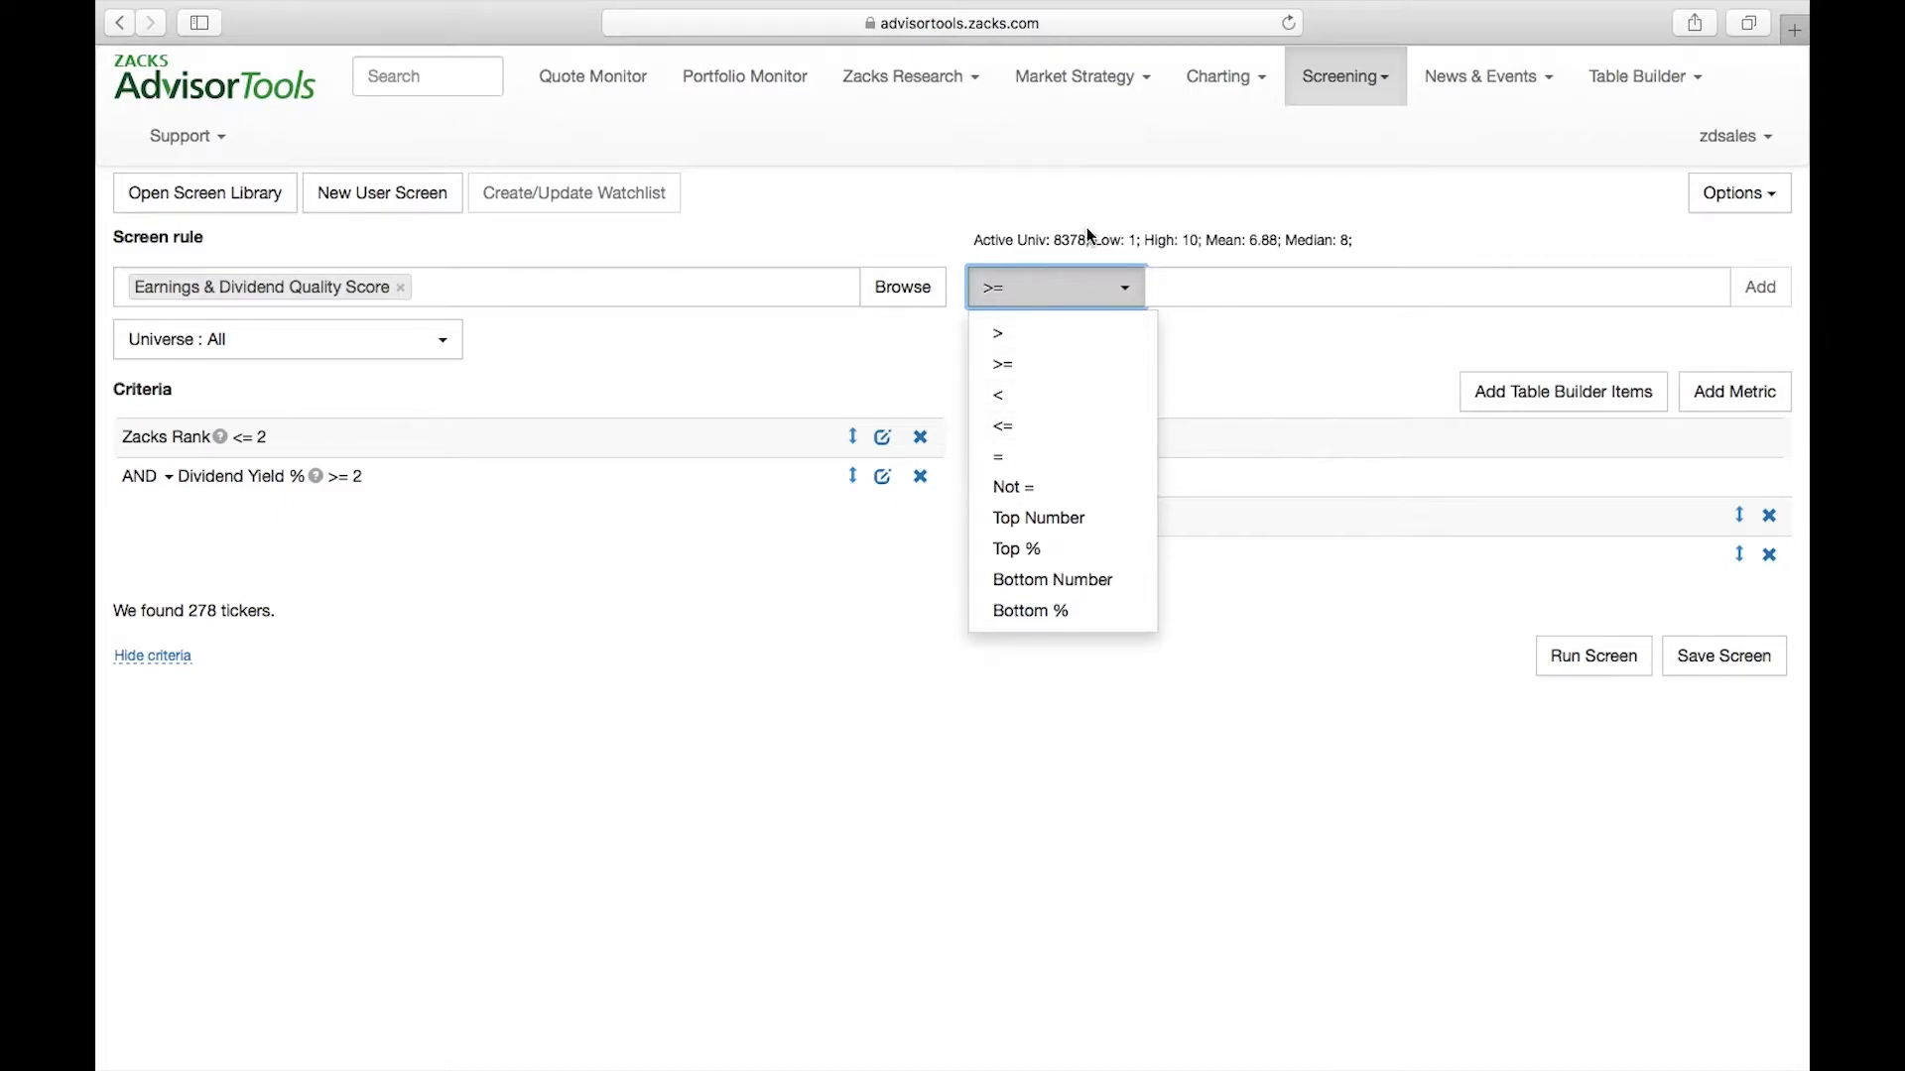
pyautogui.moveTo(1093, 240); pyautogui.dragTo(1226, 241)
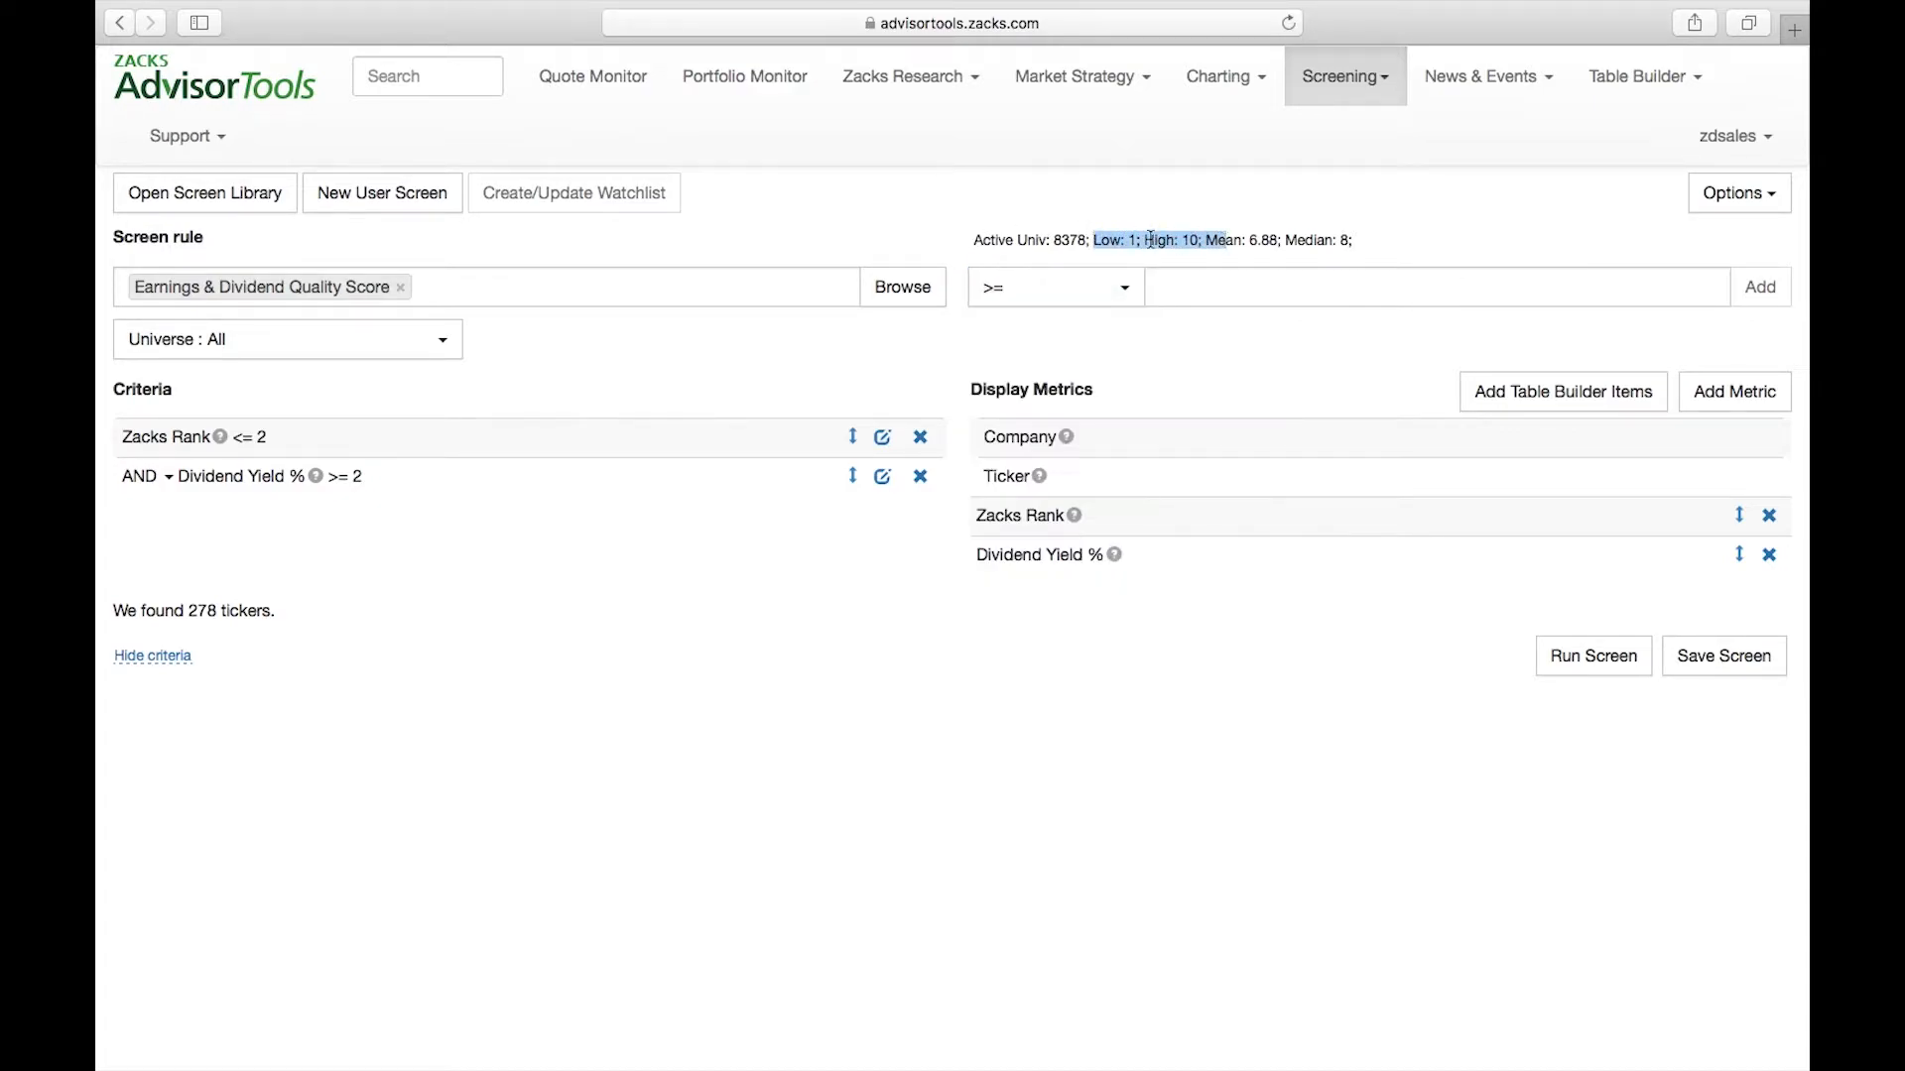
pyautogui.click(1111, 294)
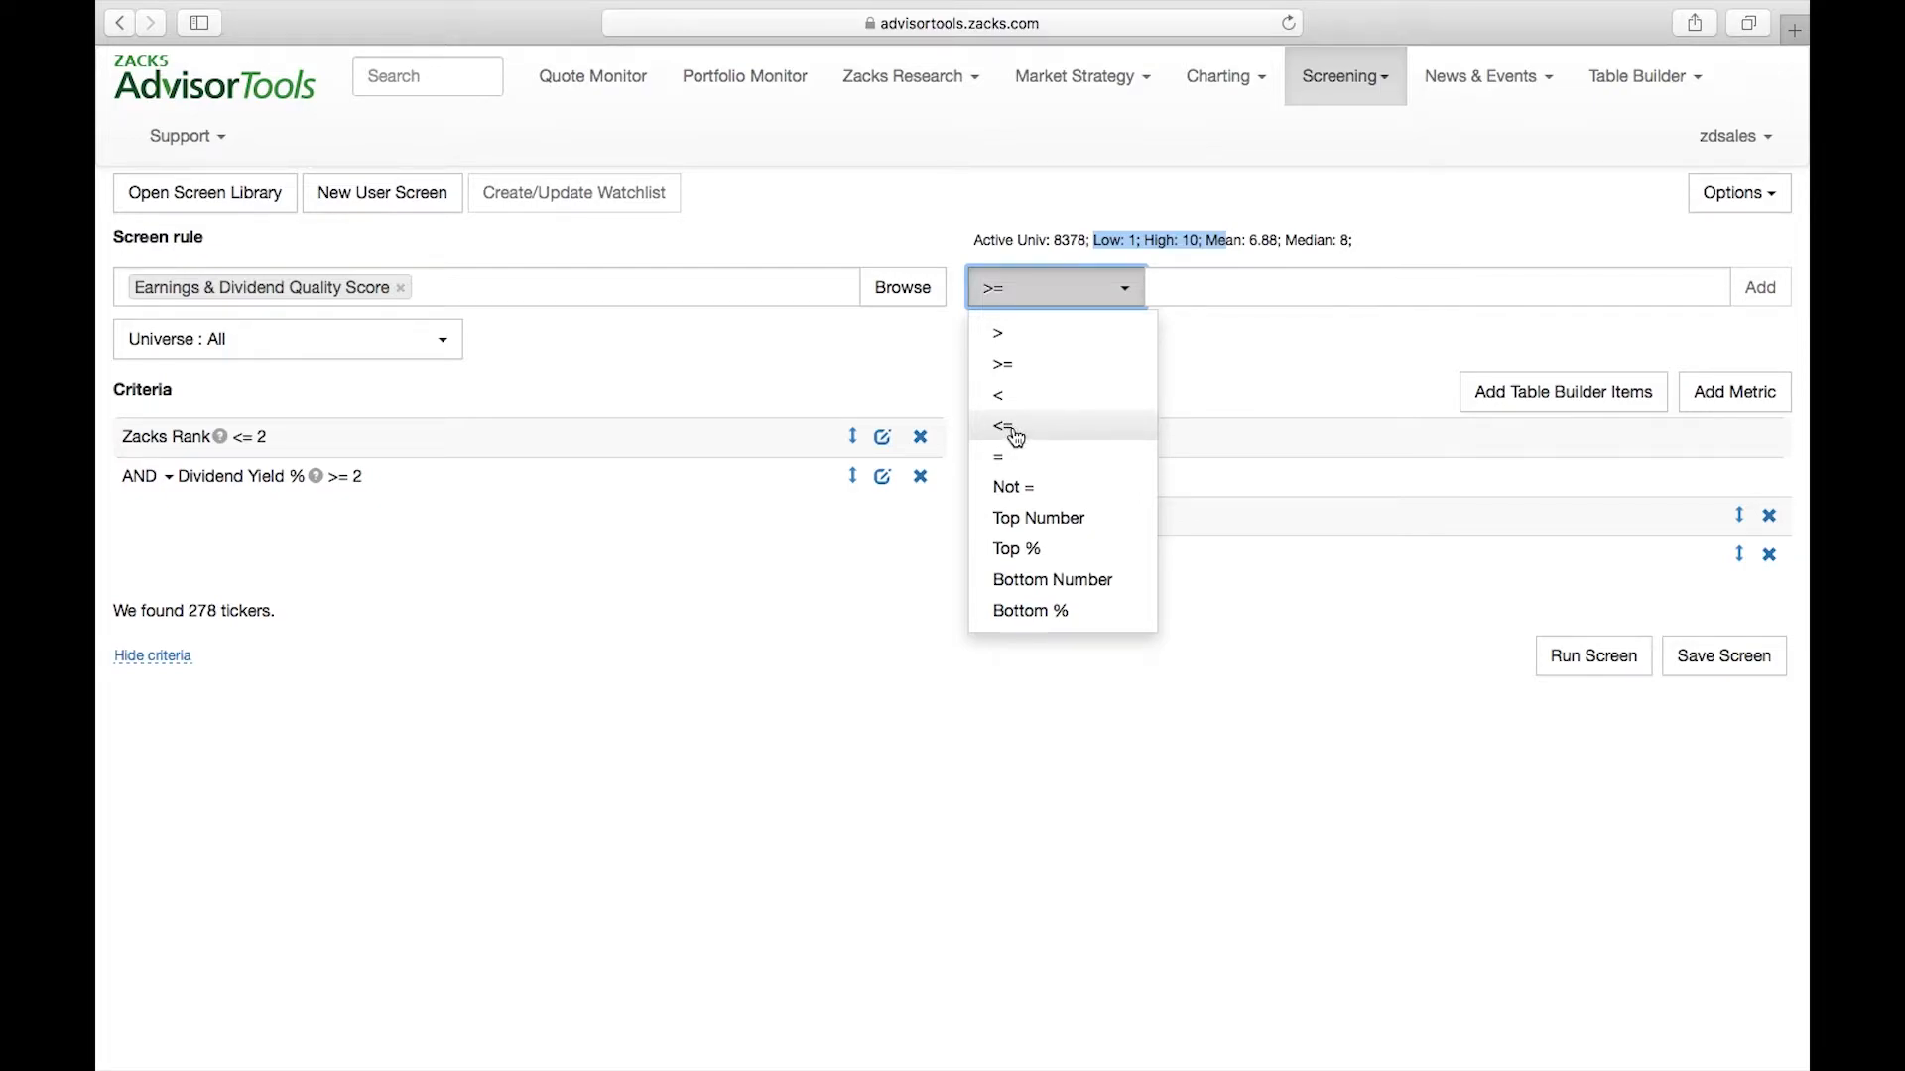
pyautogui.click(1013, 436)
pyautogui.click(1395, 283)
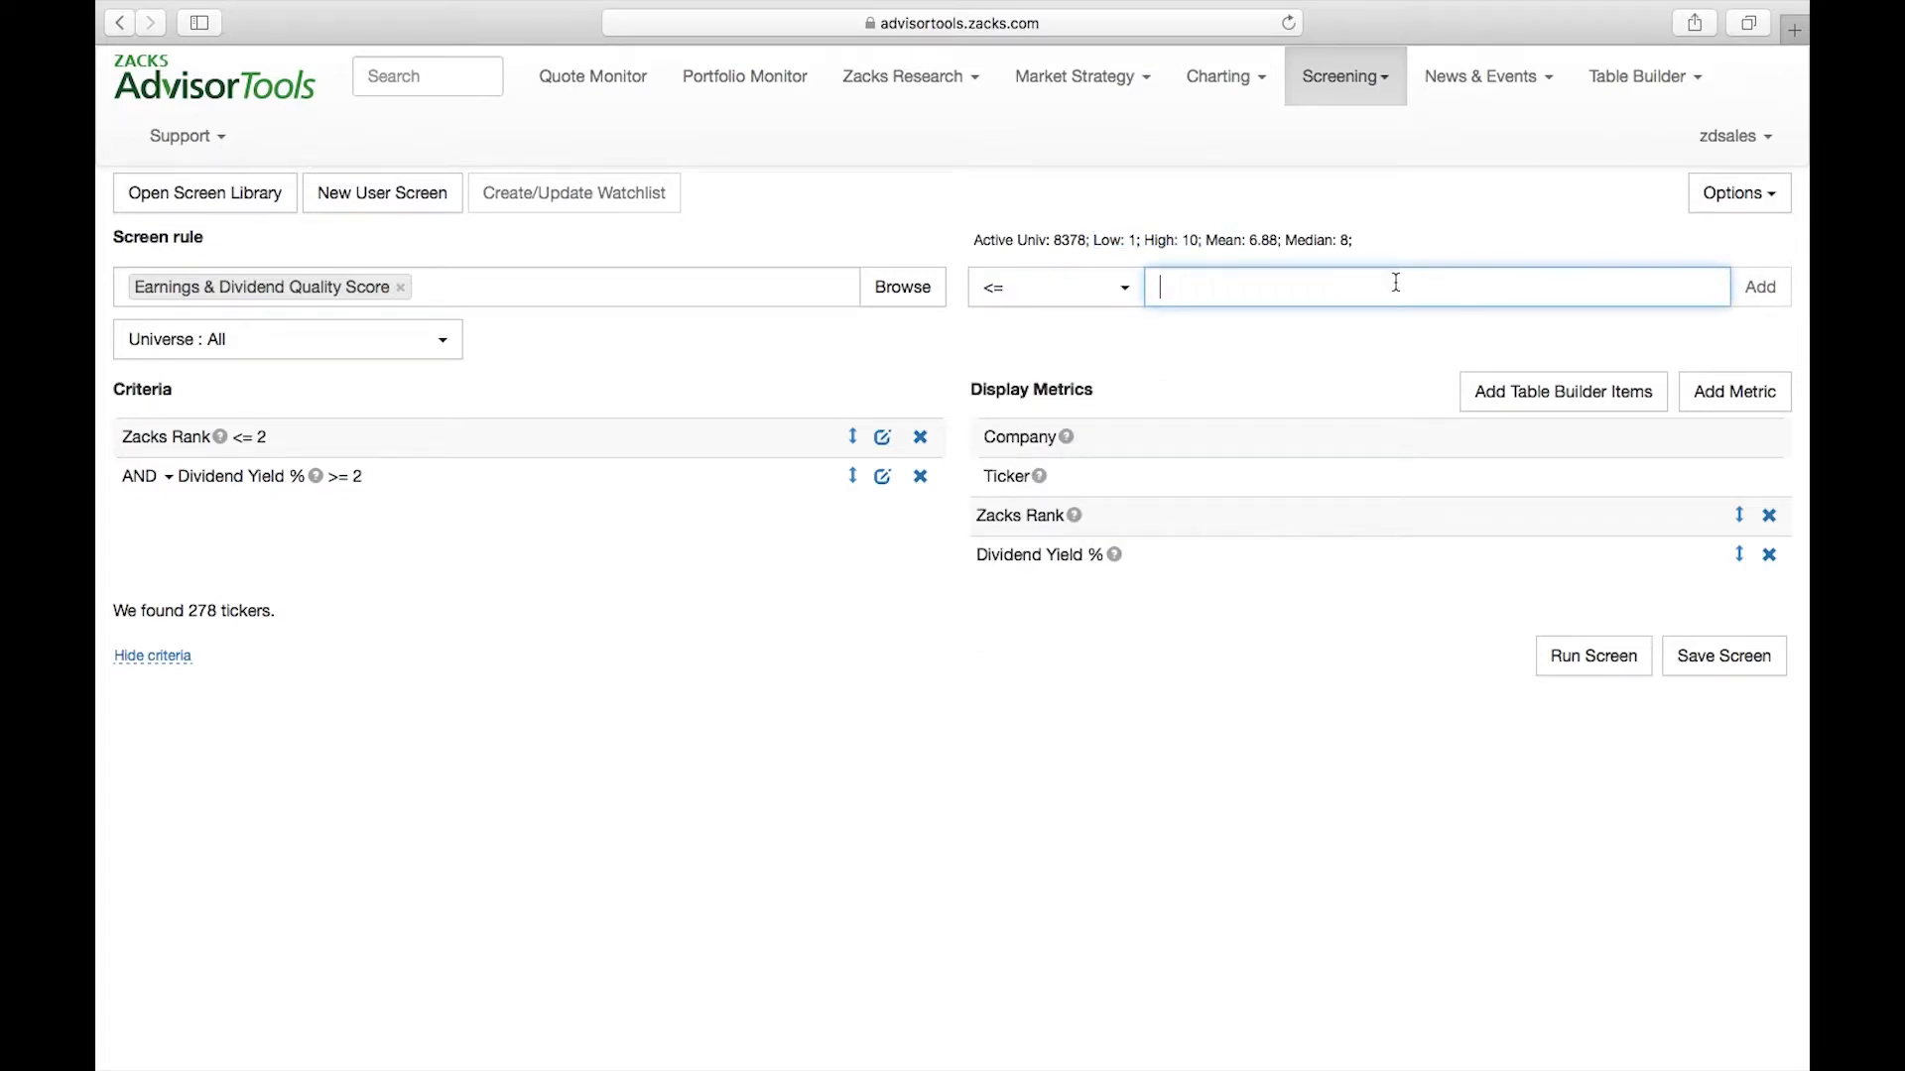
pyautogui.write('3')
pyautogui.click(1763, 286)
pyautogui.moveTo(211, 442)
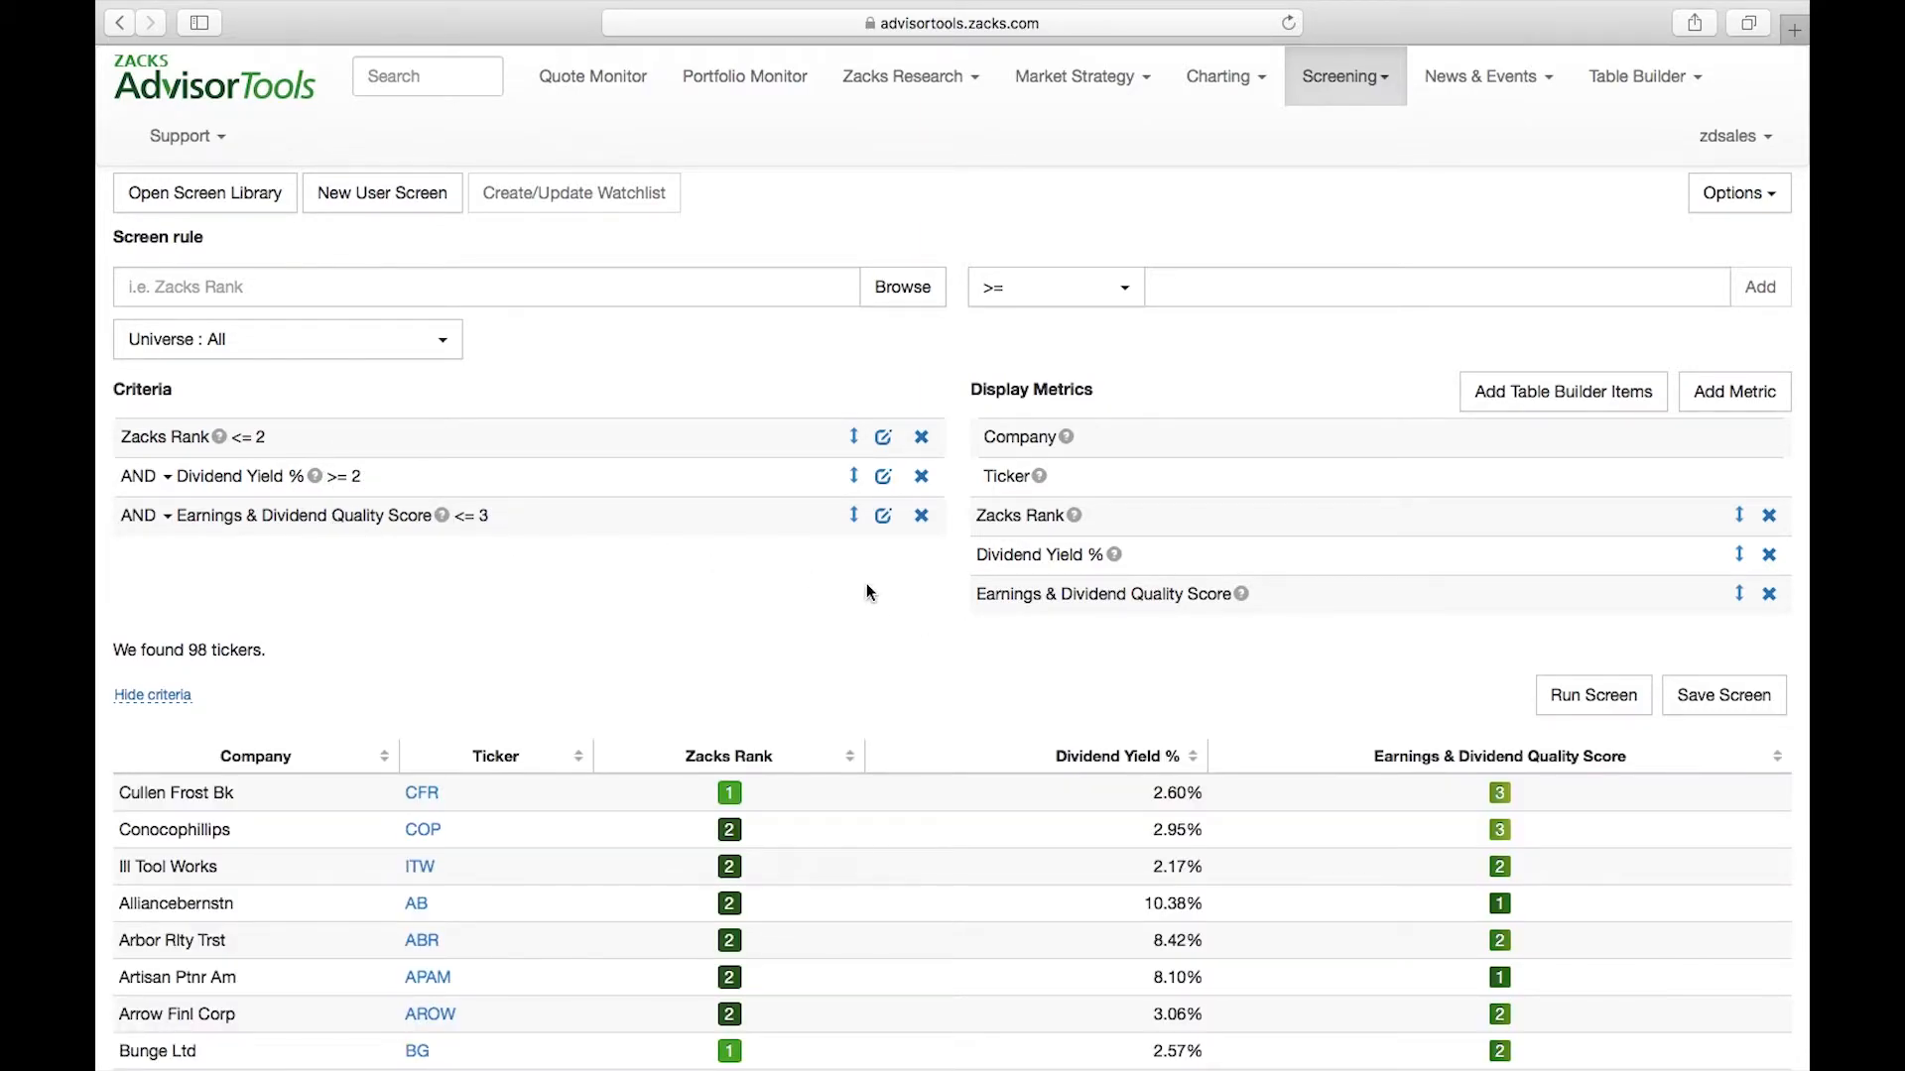
# Look through the screened companies and their Zacks Rank, dividend yield and Earnings & Dividend Quality Score
pyautogui.scroll(-2, 866, 593)
pyautogui.scroll(-2, 974, 663)
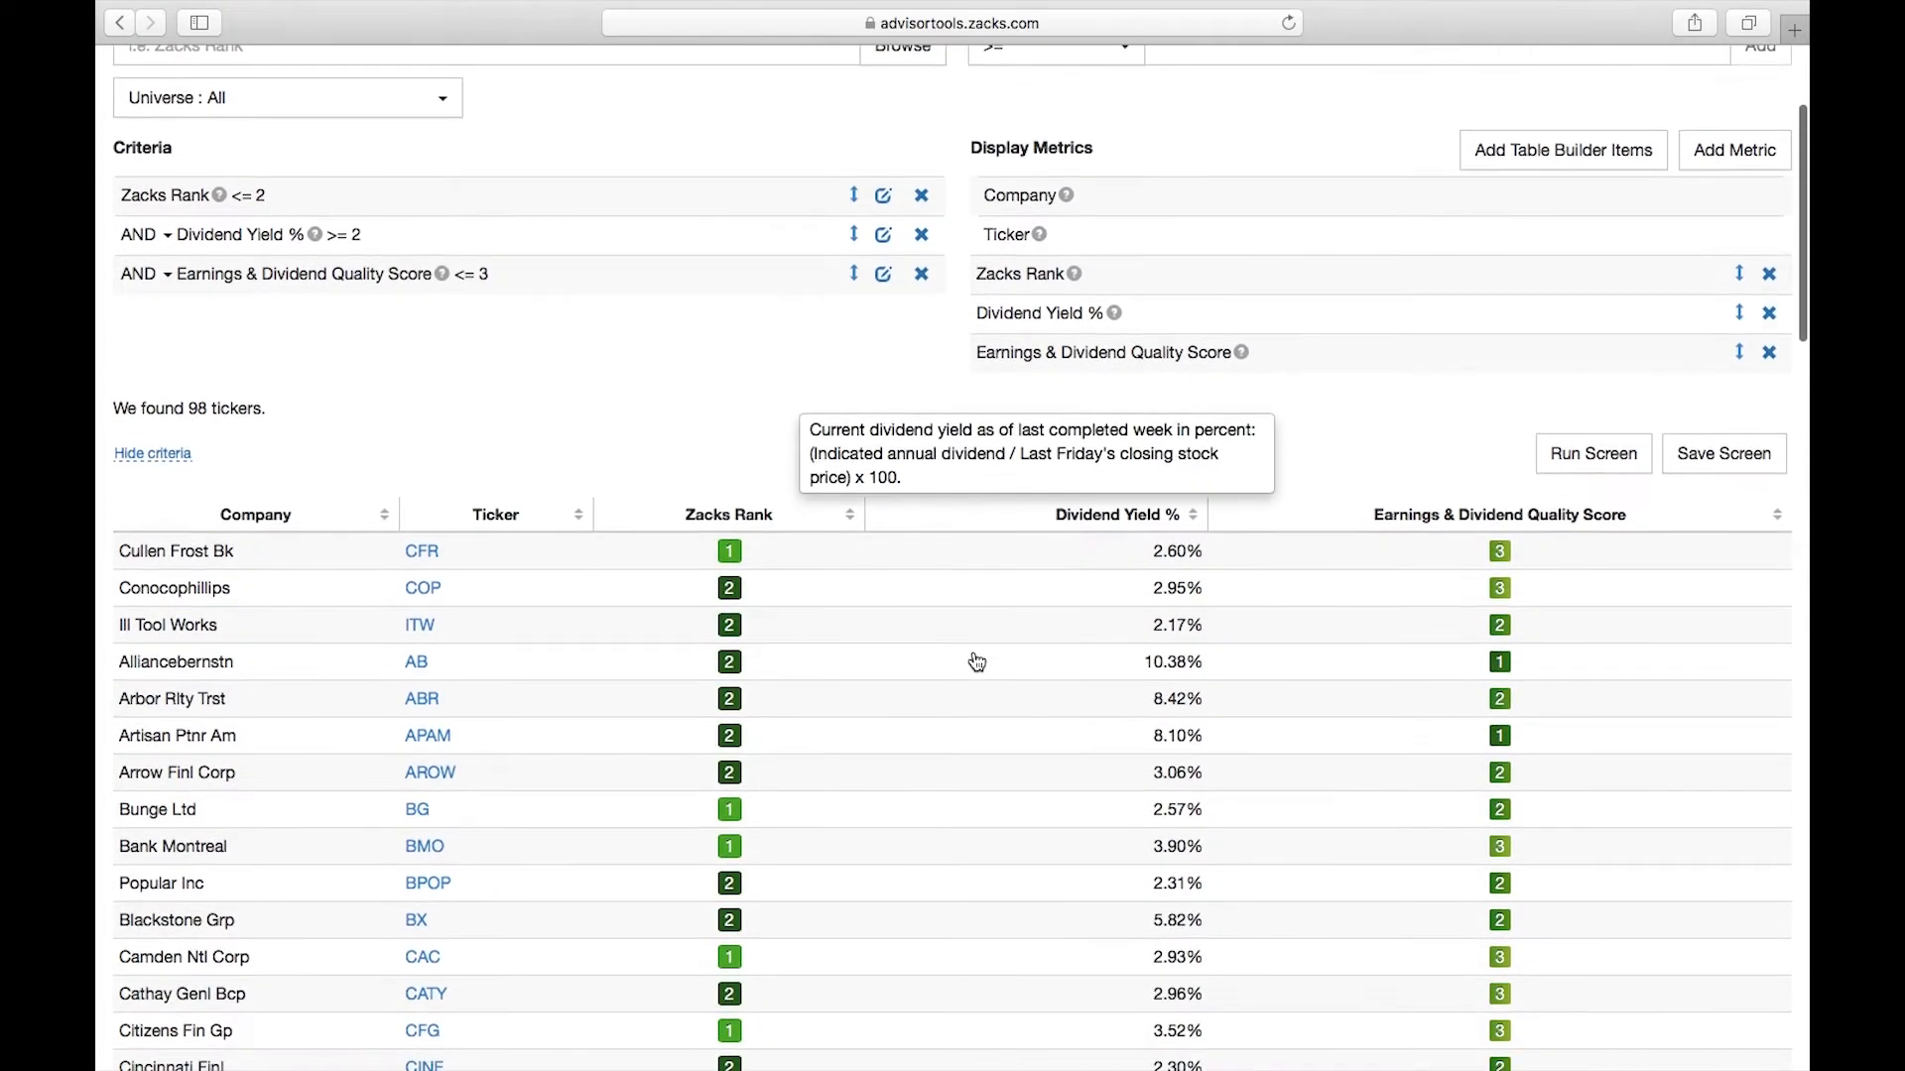
pyautogui.scroll(-3, 1177, 669)
pyautogui.scroll(-12, 1169, 577)
pyautogui.scroll(3, 1176, 764)
pyautogui.scroll(6, 1566, 563)
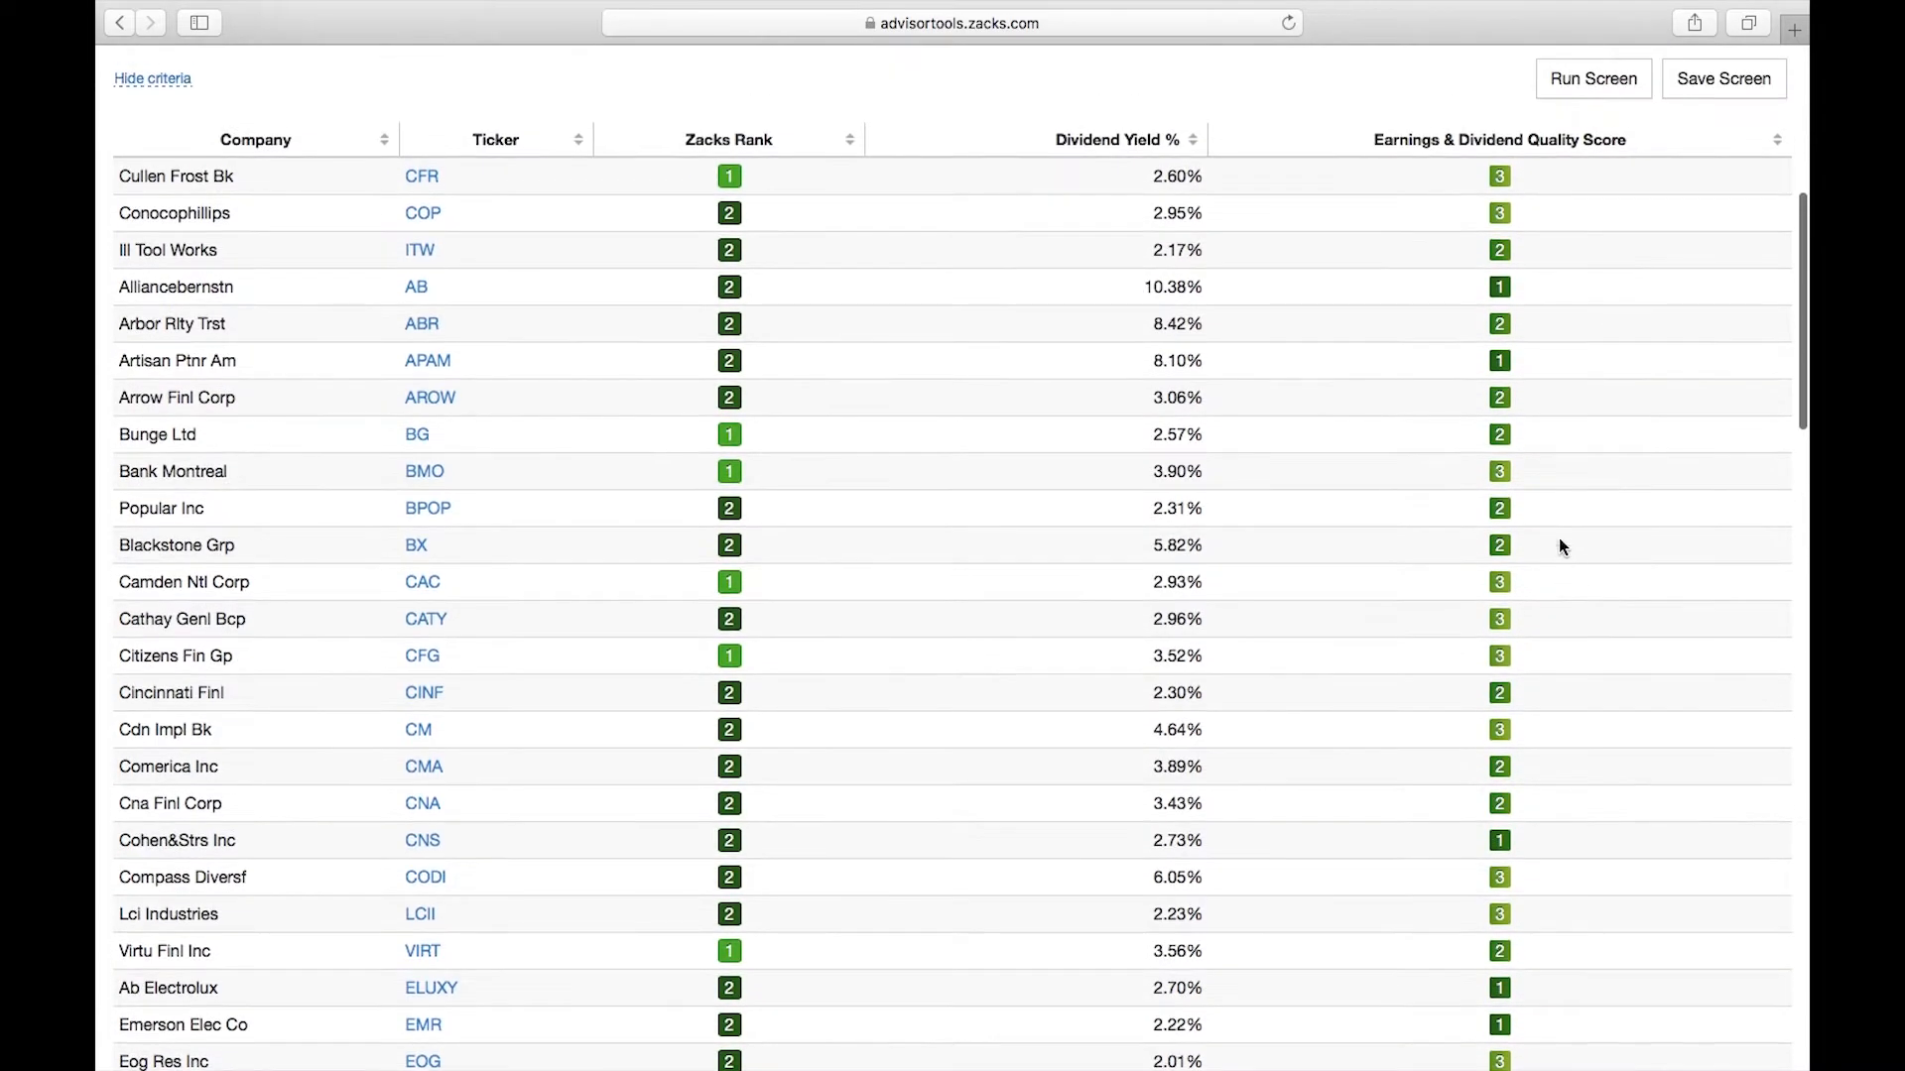
# Choose the Zacks Global Sector (11) metric from the Company category for a new screen rule
pyautogui.scroll(-15, 1496, 281)
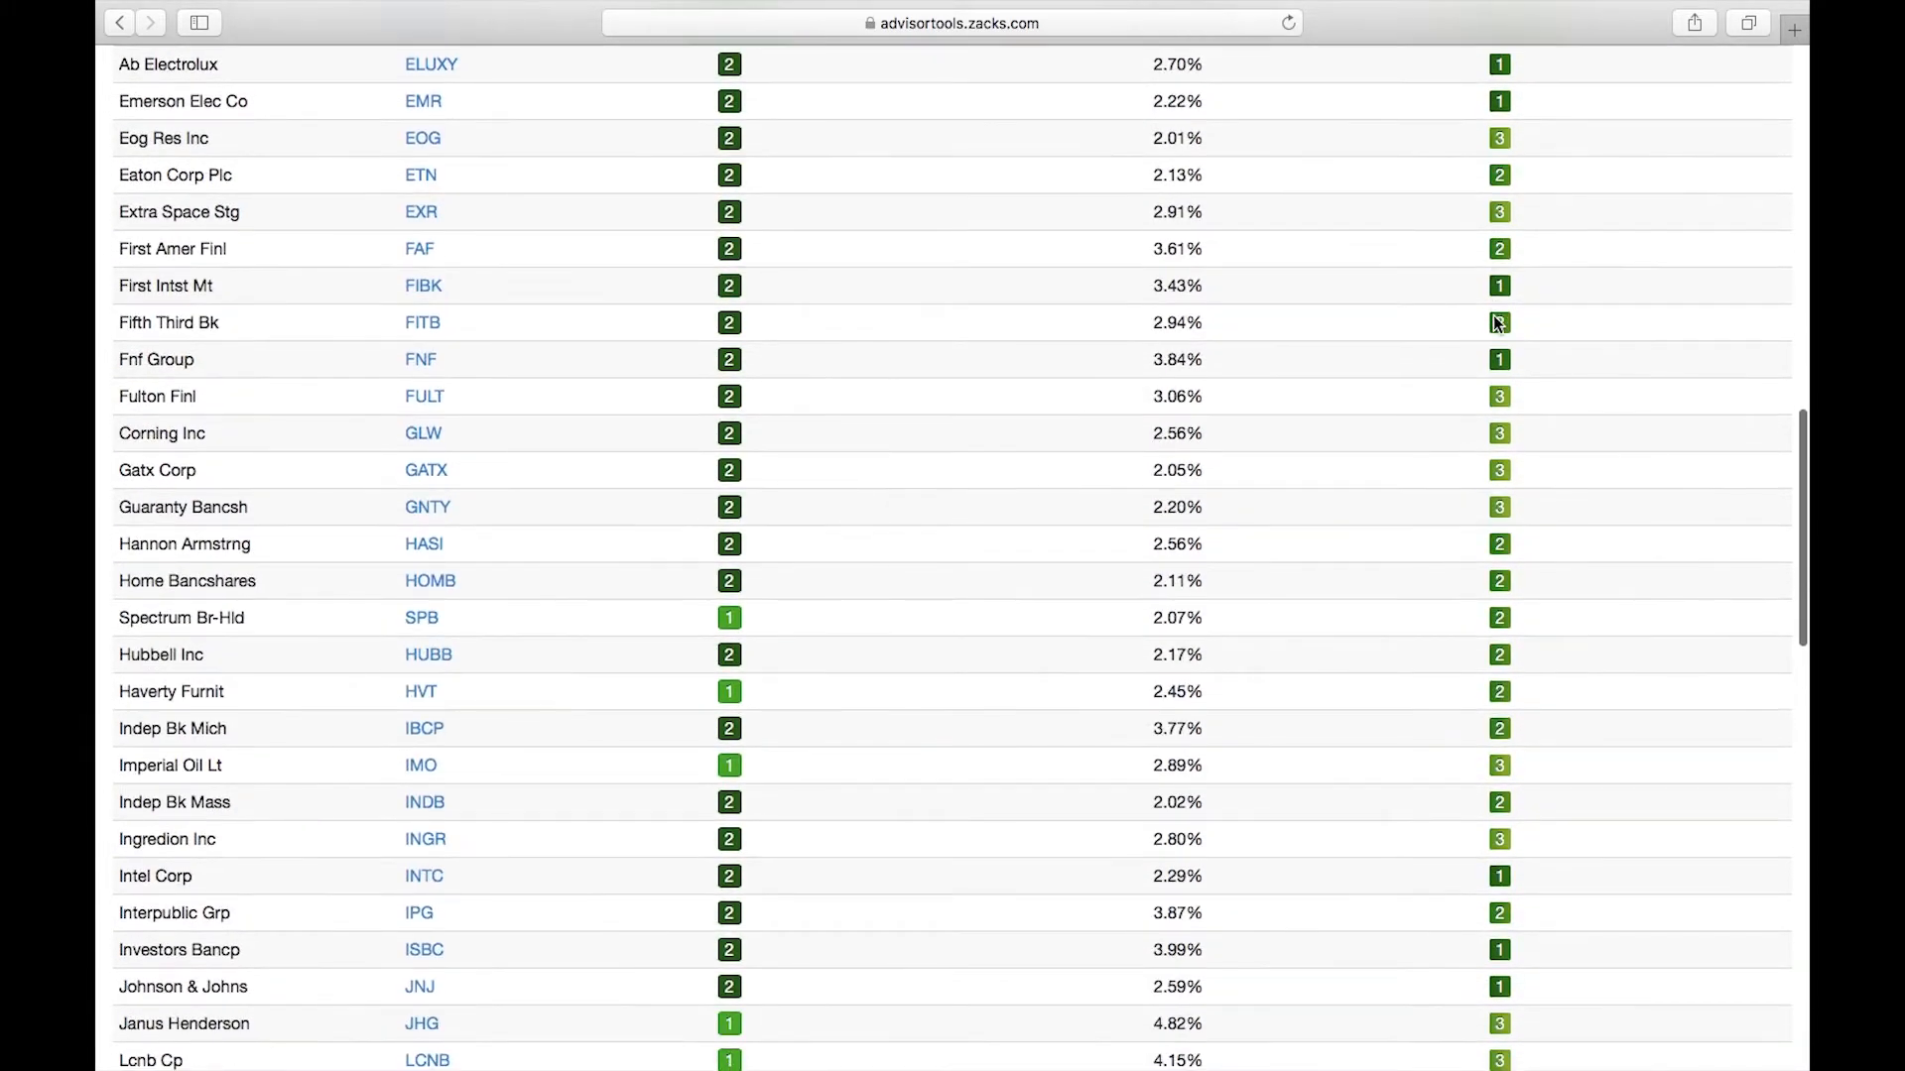
pyautogui.scroll(-10, 1508, 593)
pyautogui.scroll(4, 1509, 594)
pyautogui.scroll(20, 1509, 593)
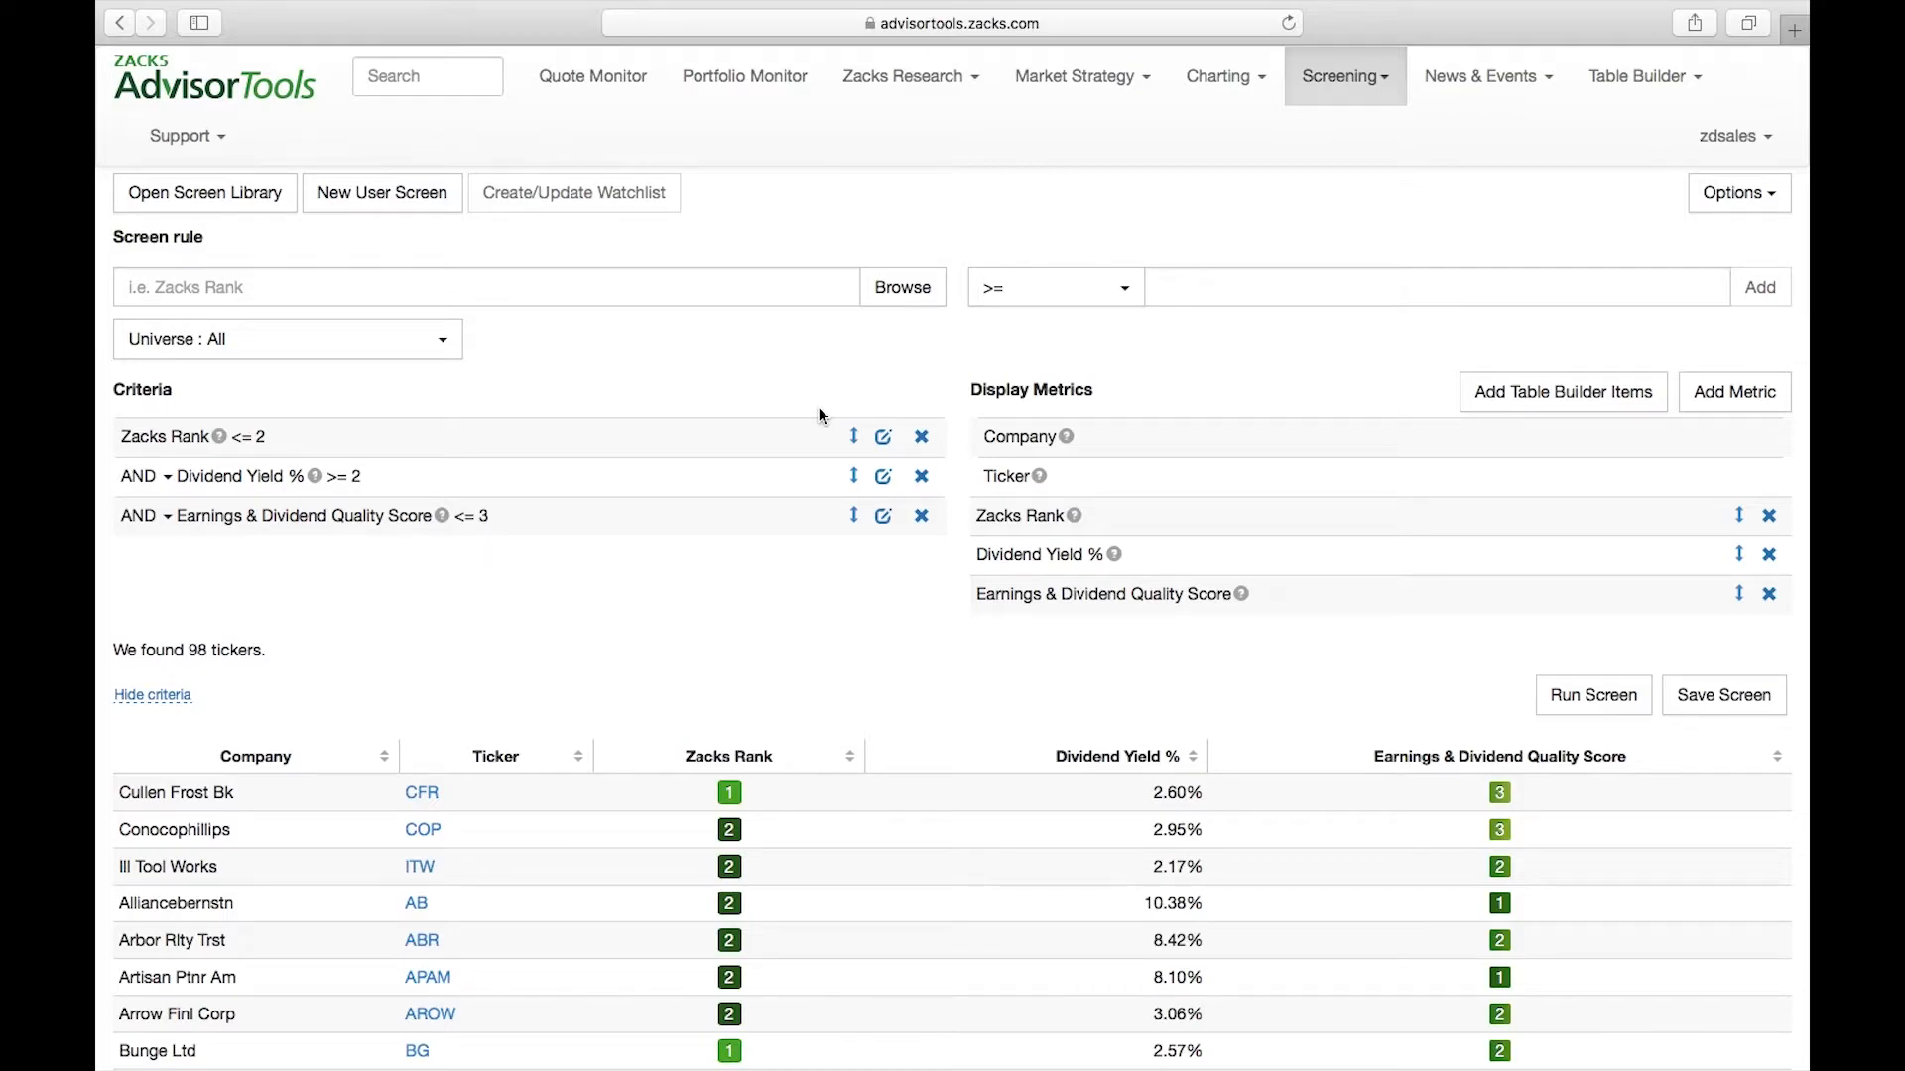
pyautogui.click(903, 289)
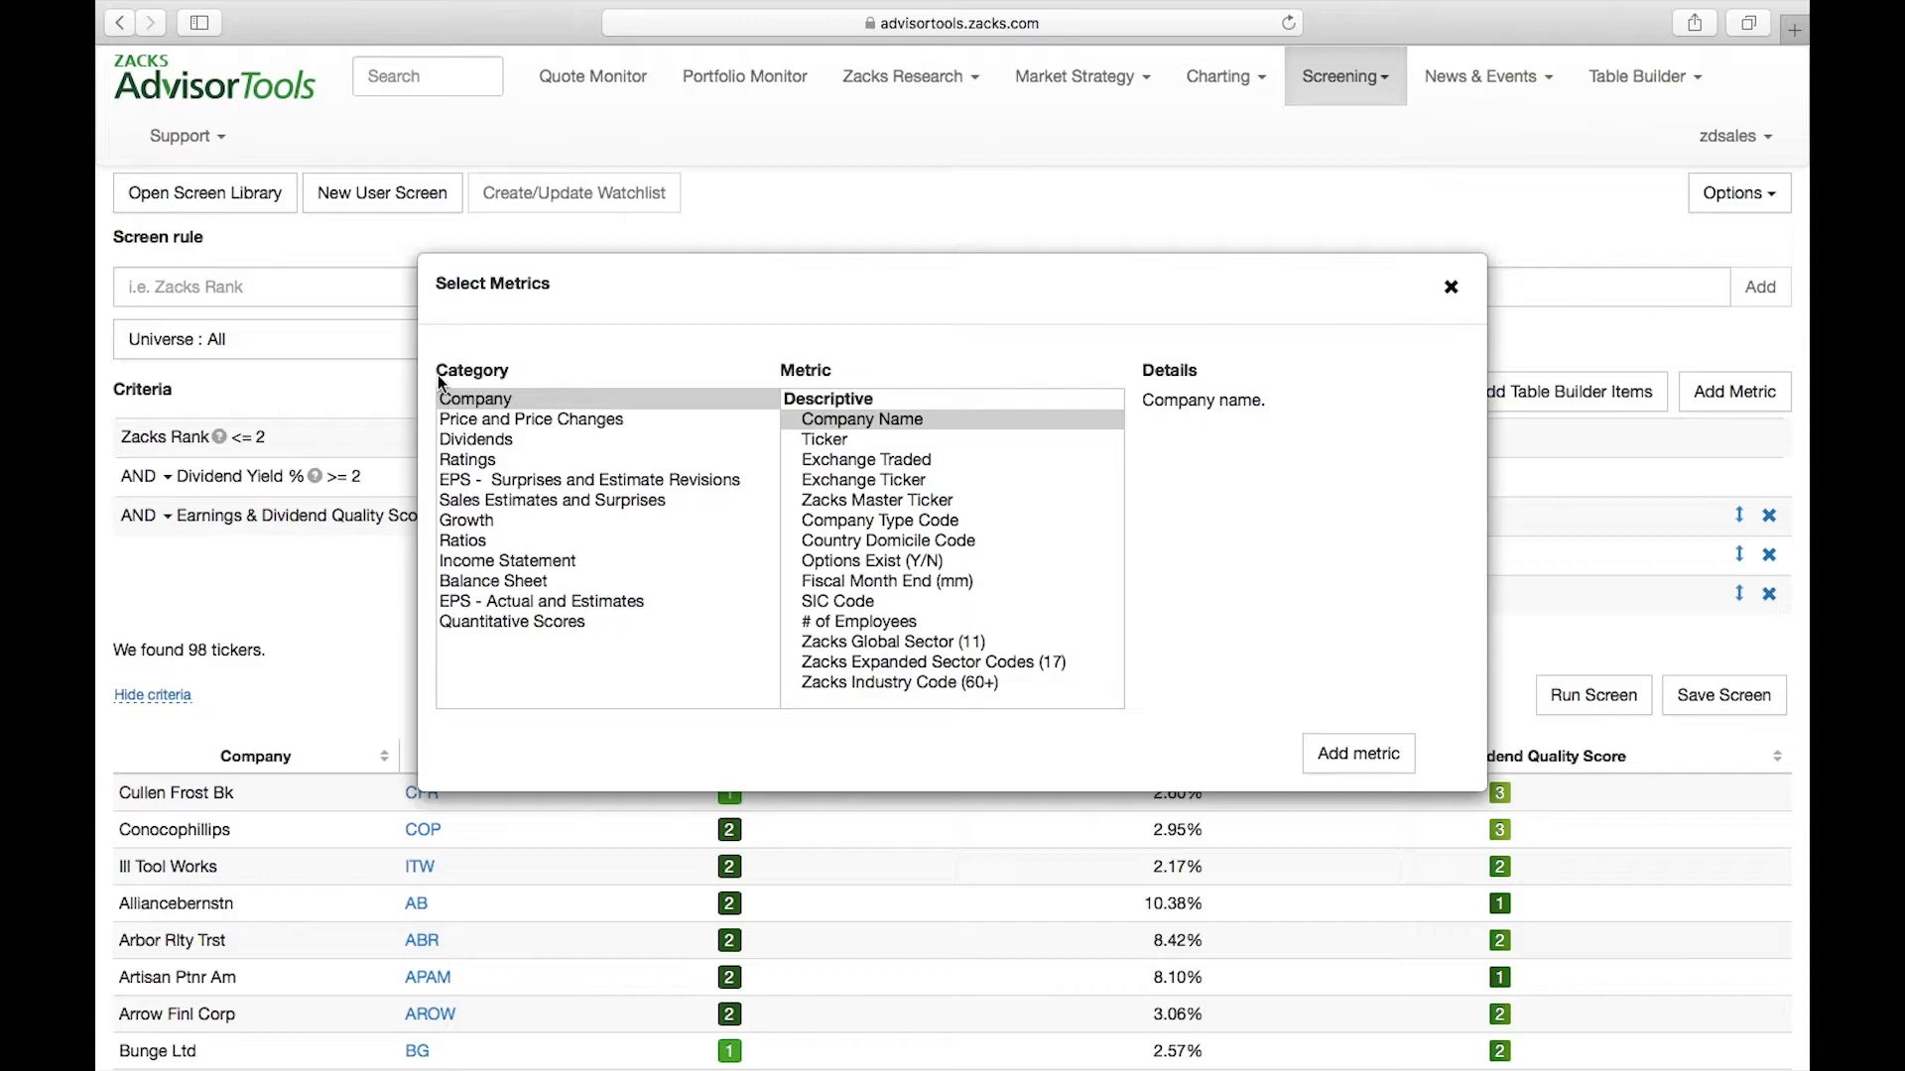
pyautogui.click(479, 397)
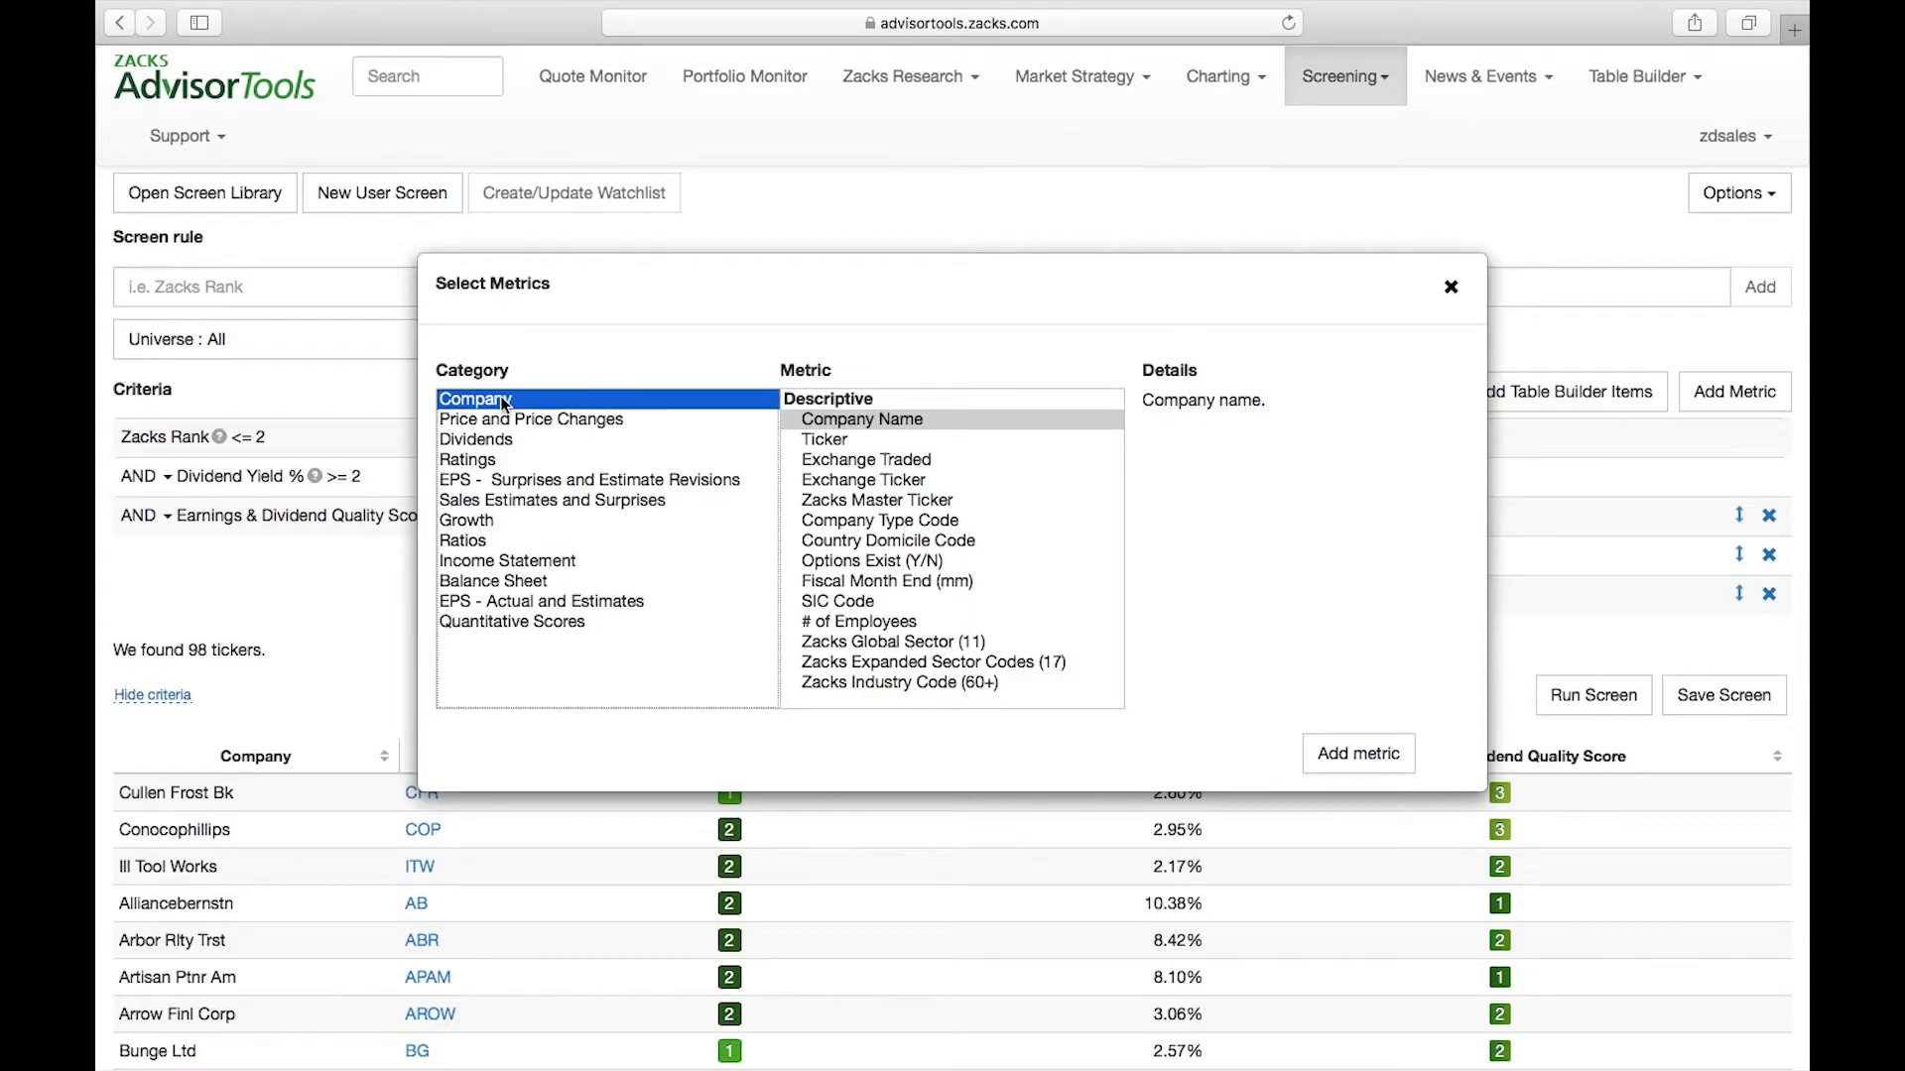
pyautogui.scroll(-3, 1012, 485)
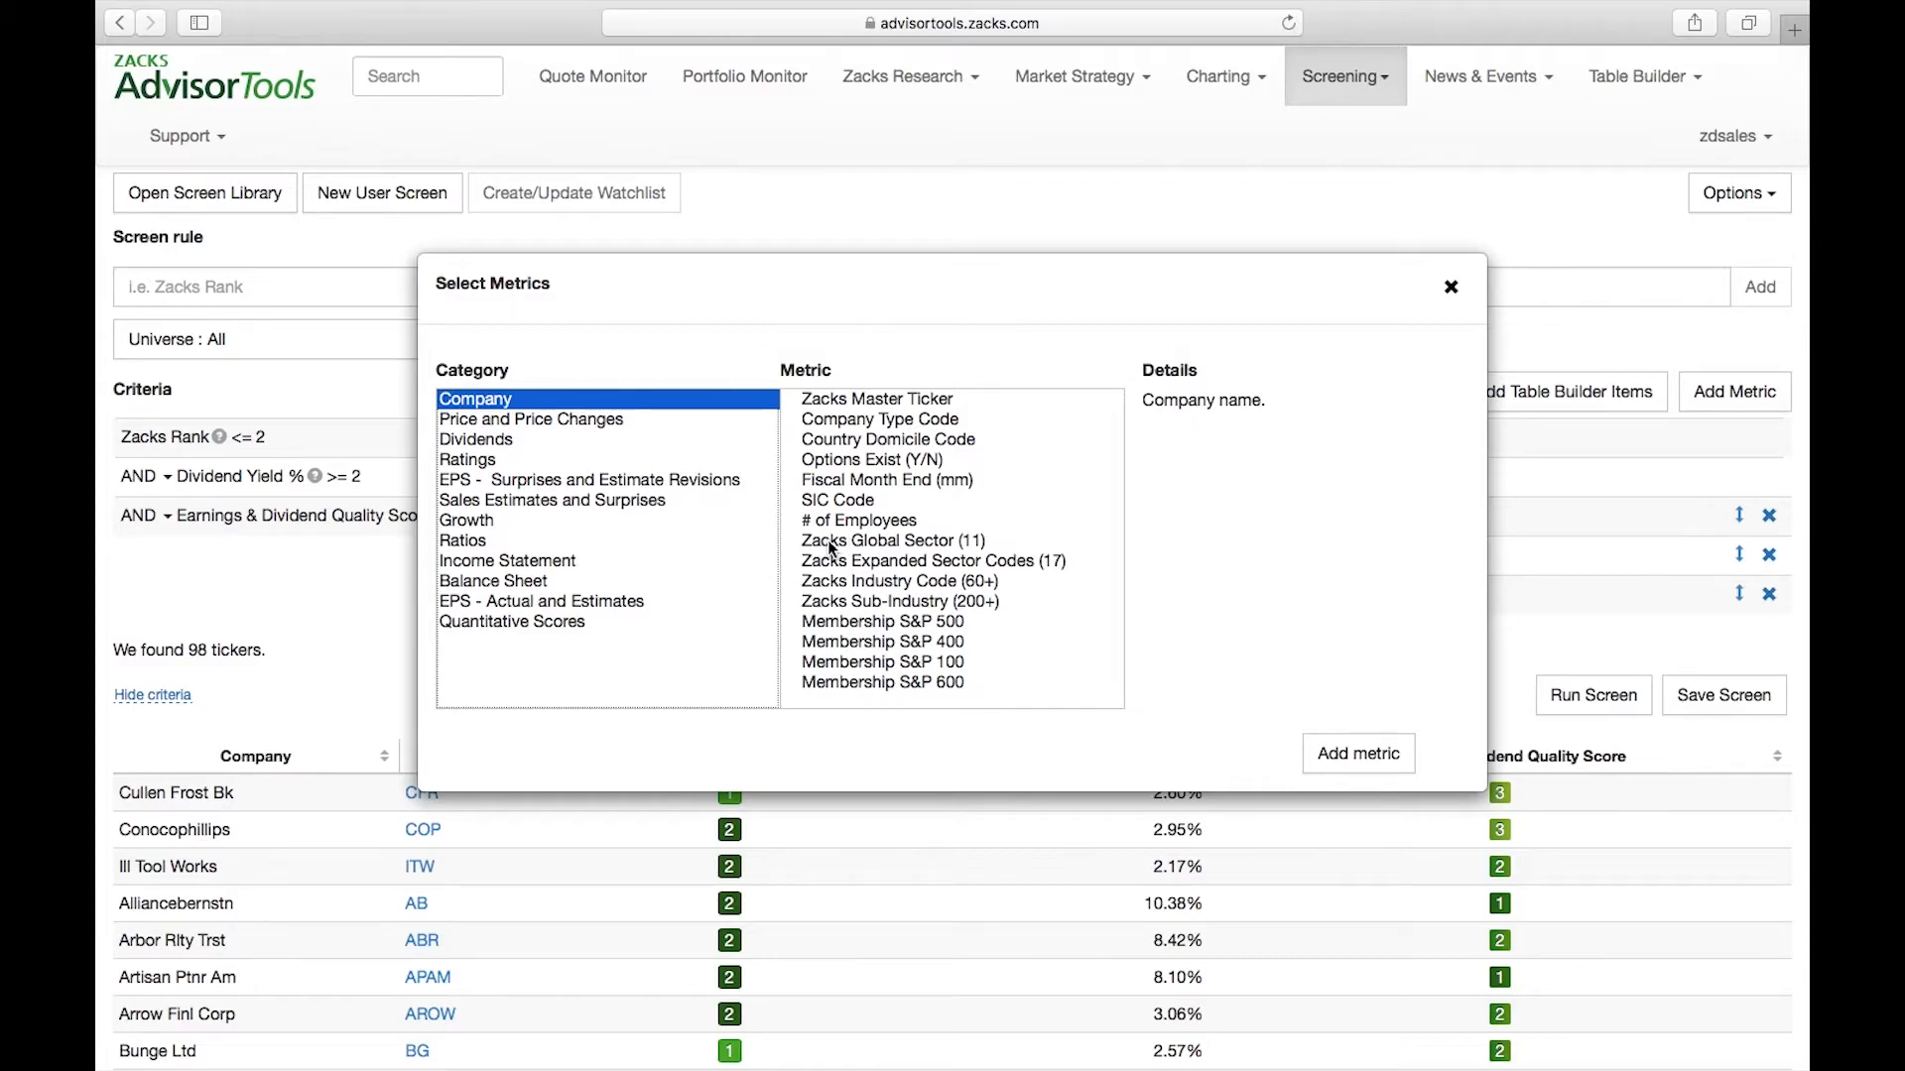
pyautogui.click(867, 544)
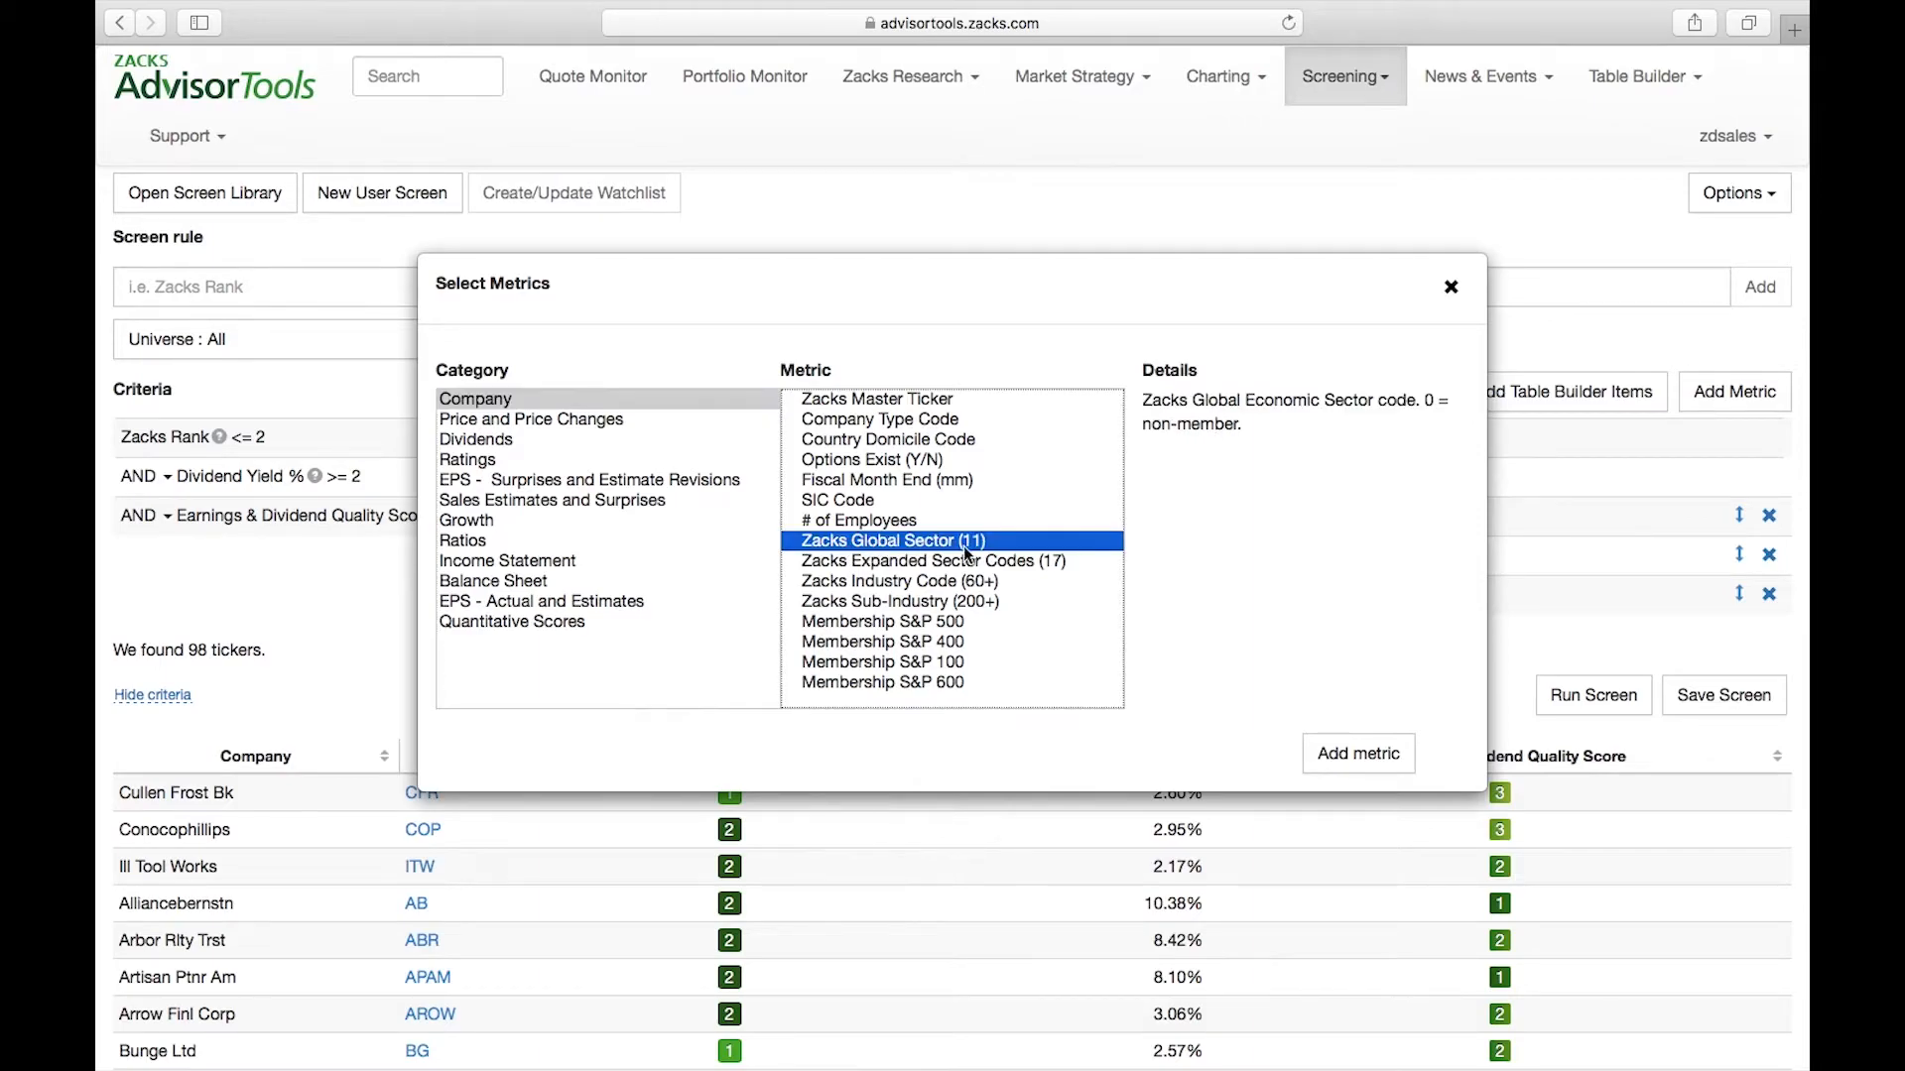
pyautogui.click(1358, 754)
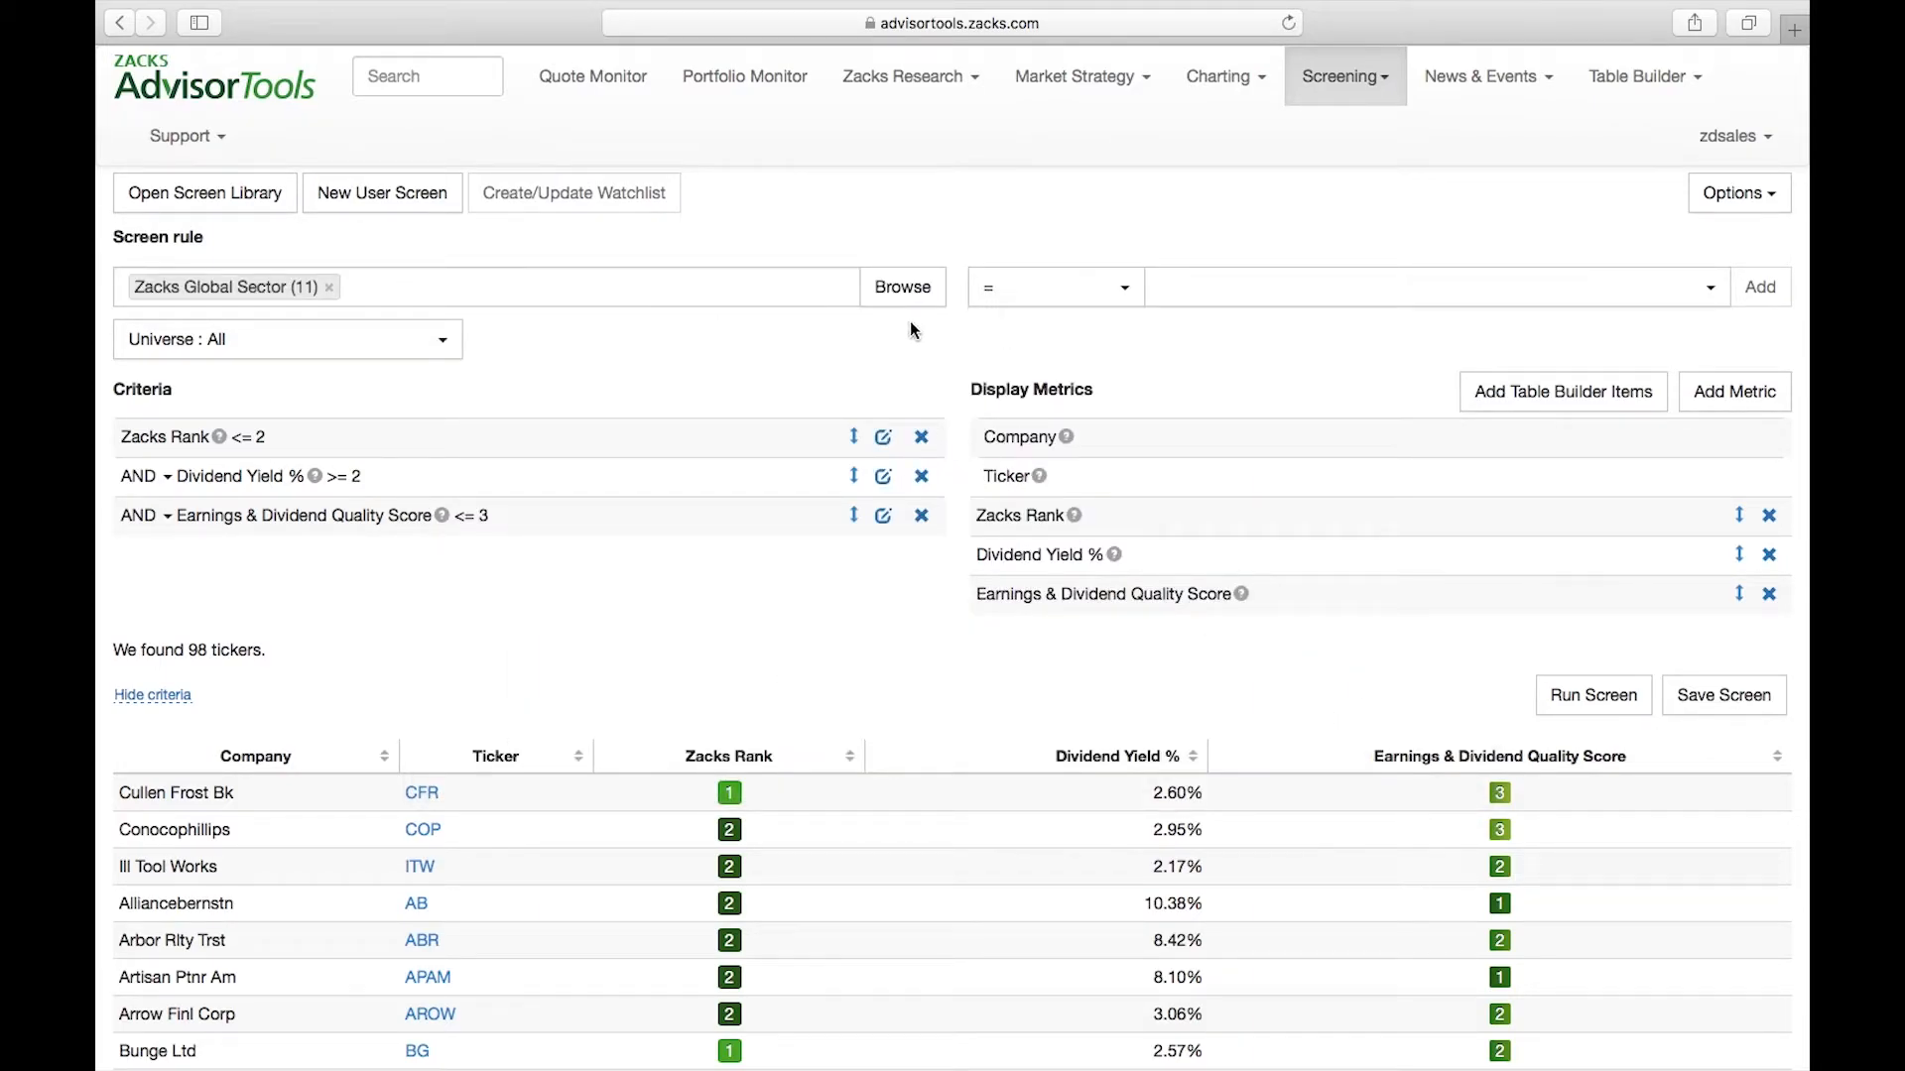
# Try a condition with the Zacks Global Sector (11) metric equal to Materials
pyautogui.click(1125, 287)
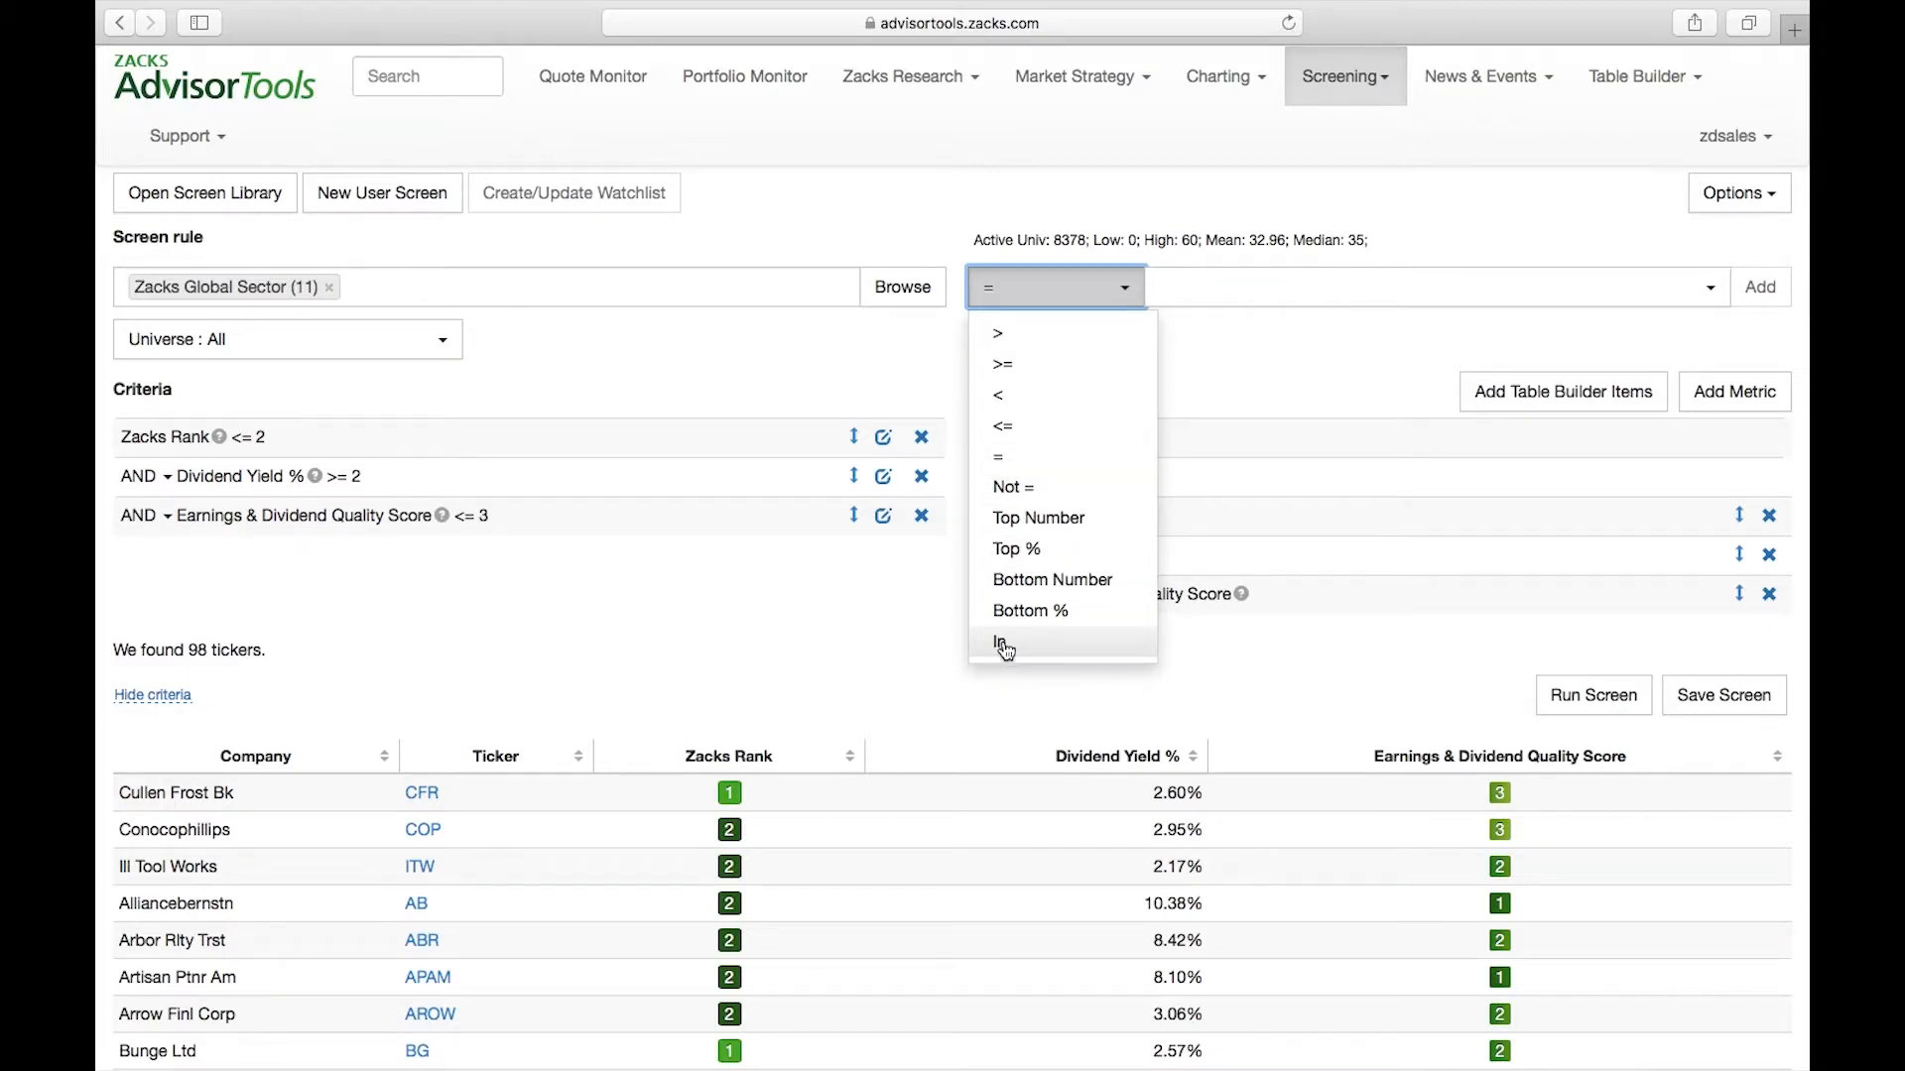
pyautogui.click(1017, 461)
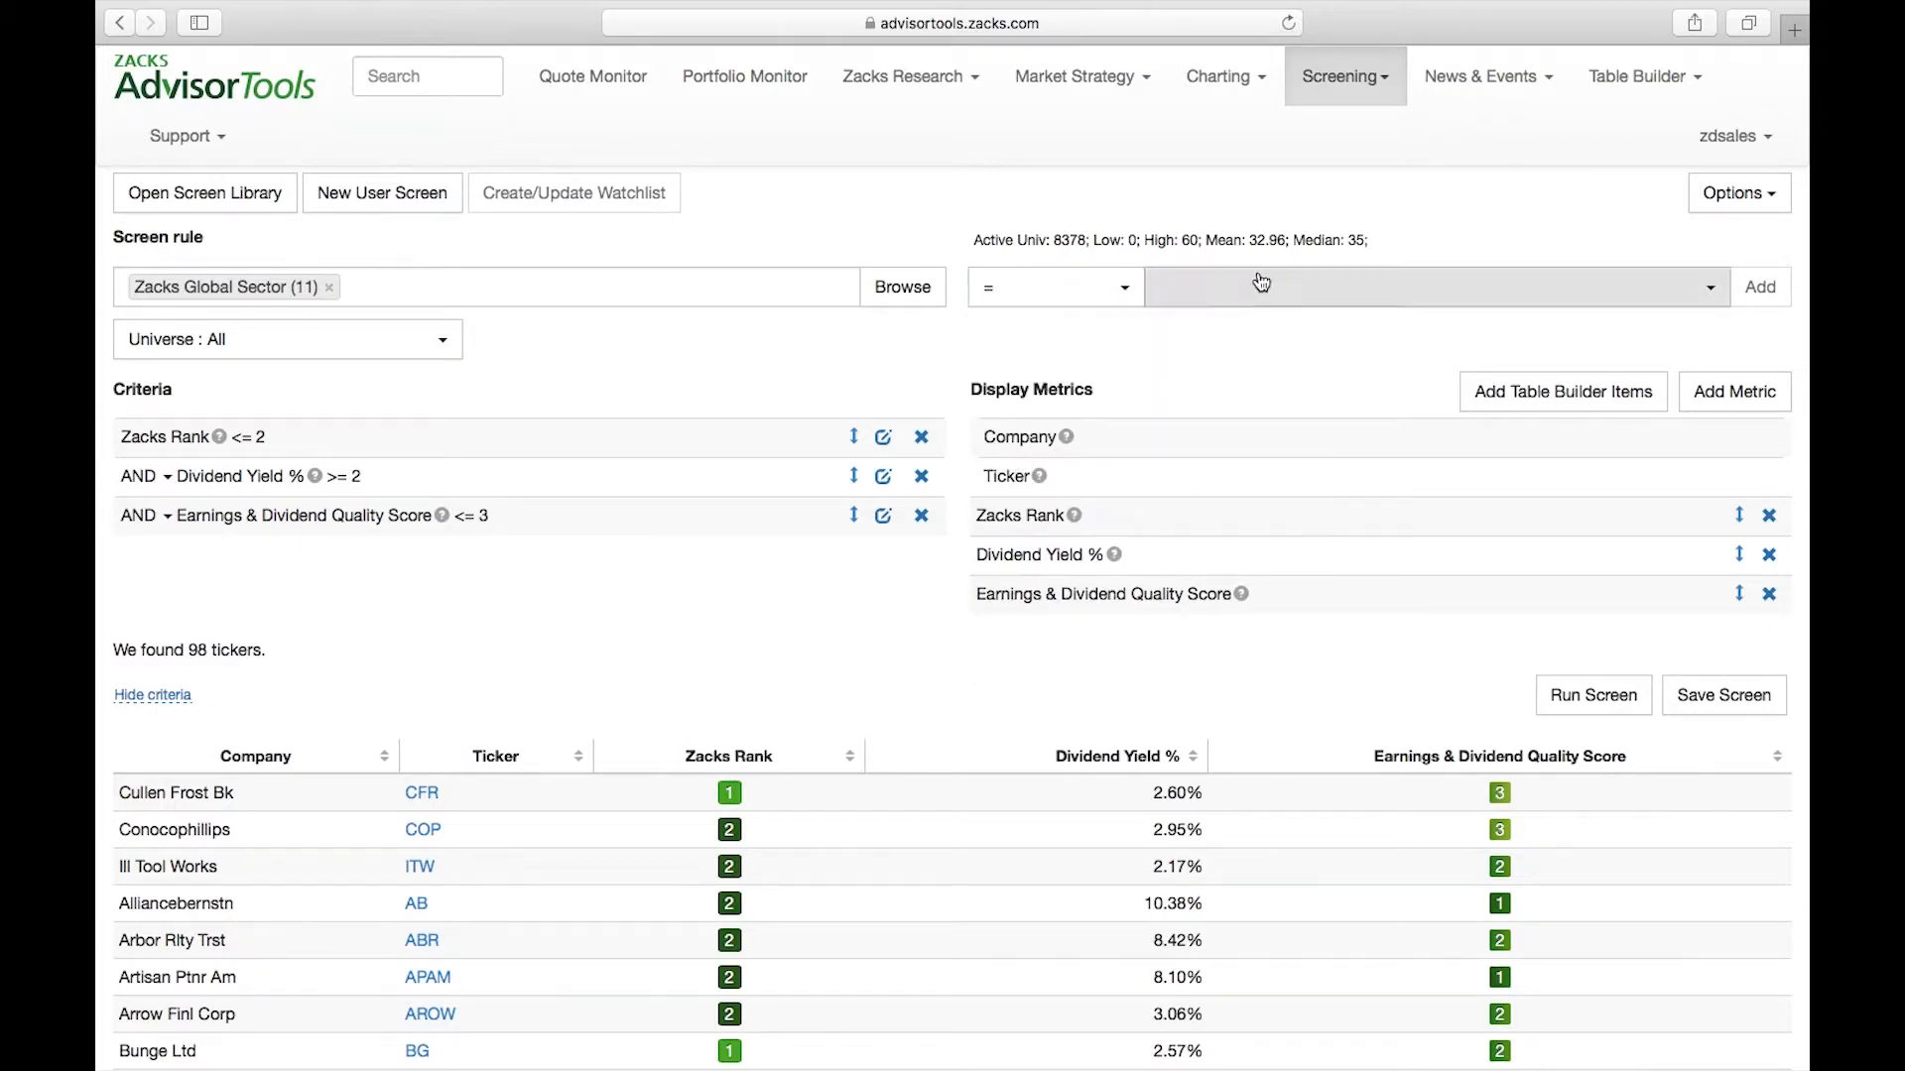
pyautogui.click(1257, 287)
pyautogui.click(1226, 388)
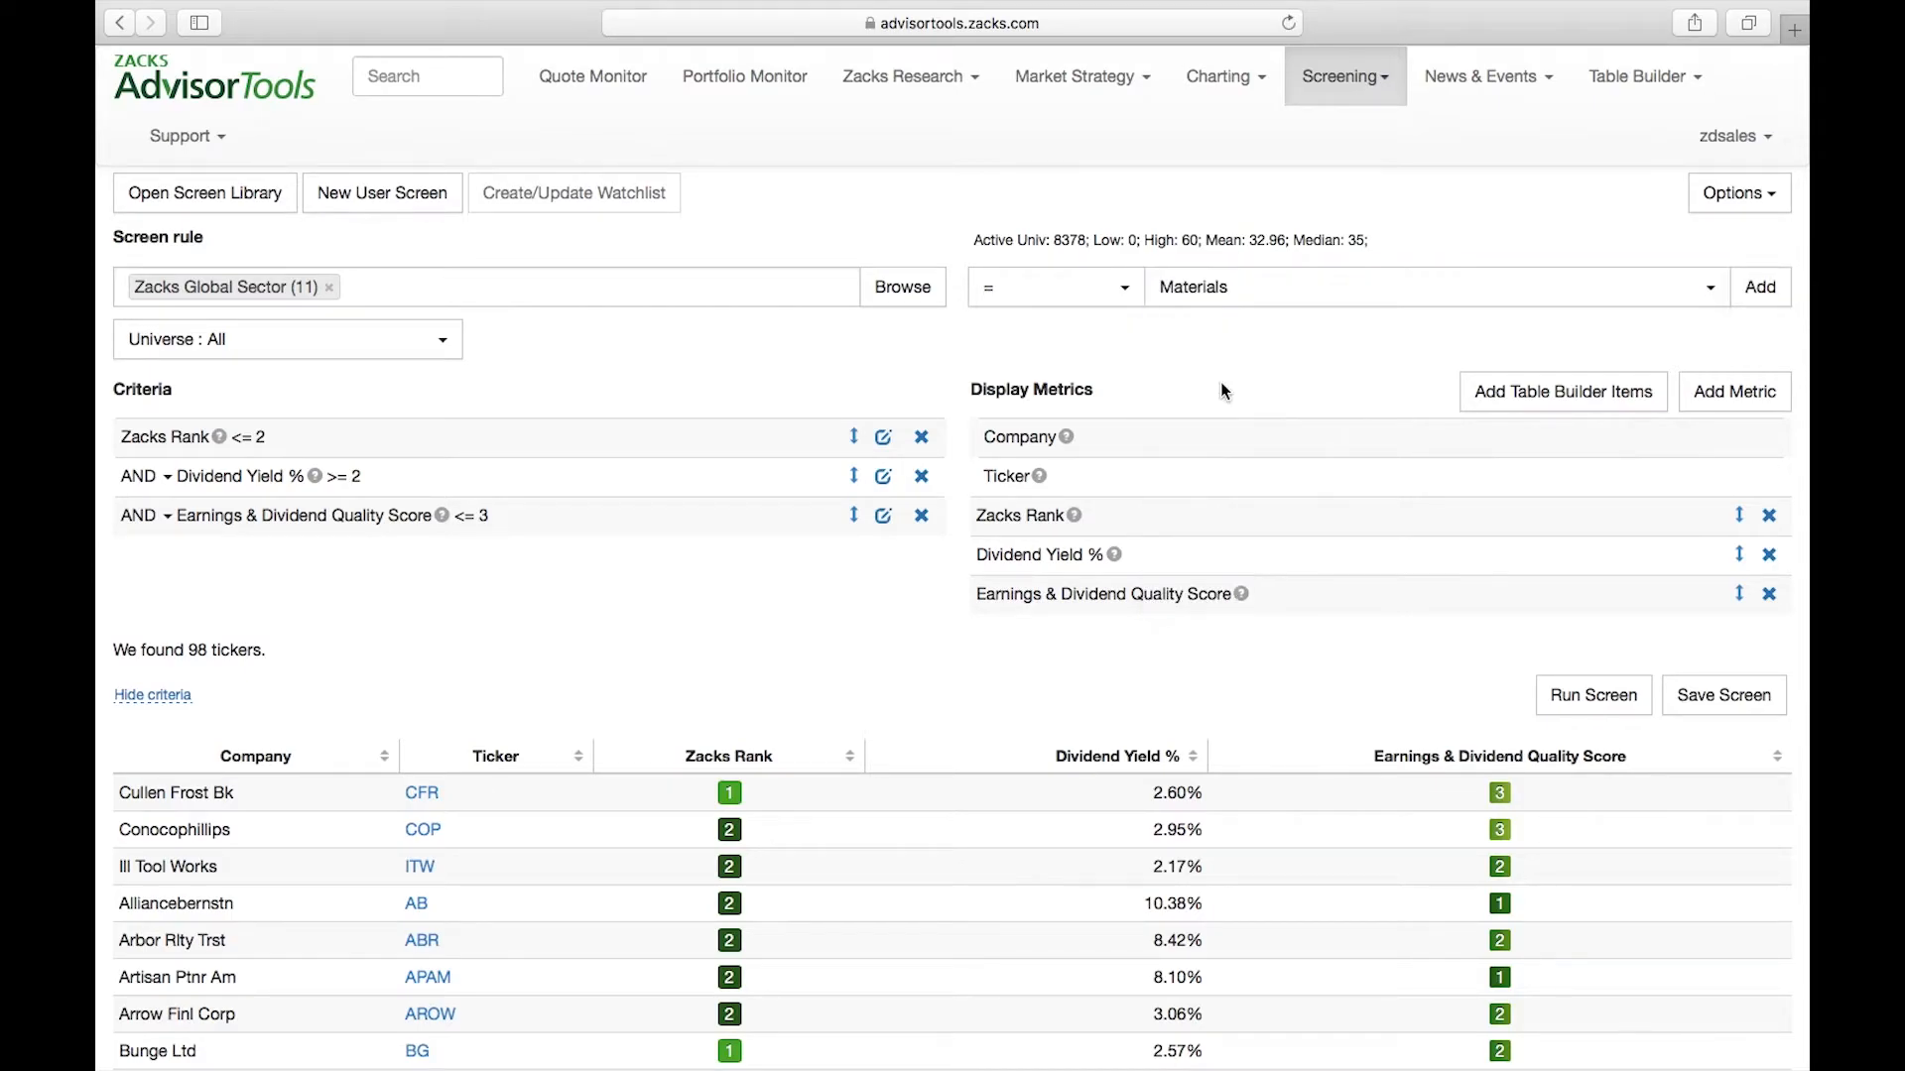
pyautogui.click(1232, 287)
pyautogui.click(1228, 391)
# Add the Zacks Global Sector (11) criterion as In Industrials, Consumer Discr, Consumer Staple, Health Care, Info Technology and Communication Svcs
pyautogui.click(1109, 292)
pyautogui.click(1017, 644)
pyautogui.click(1252, 289)
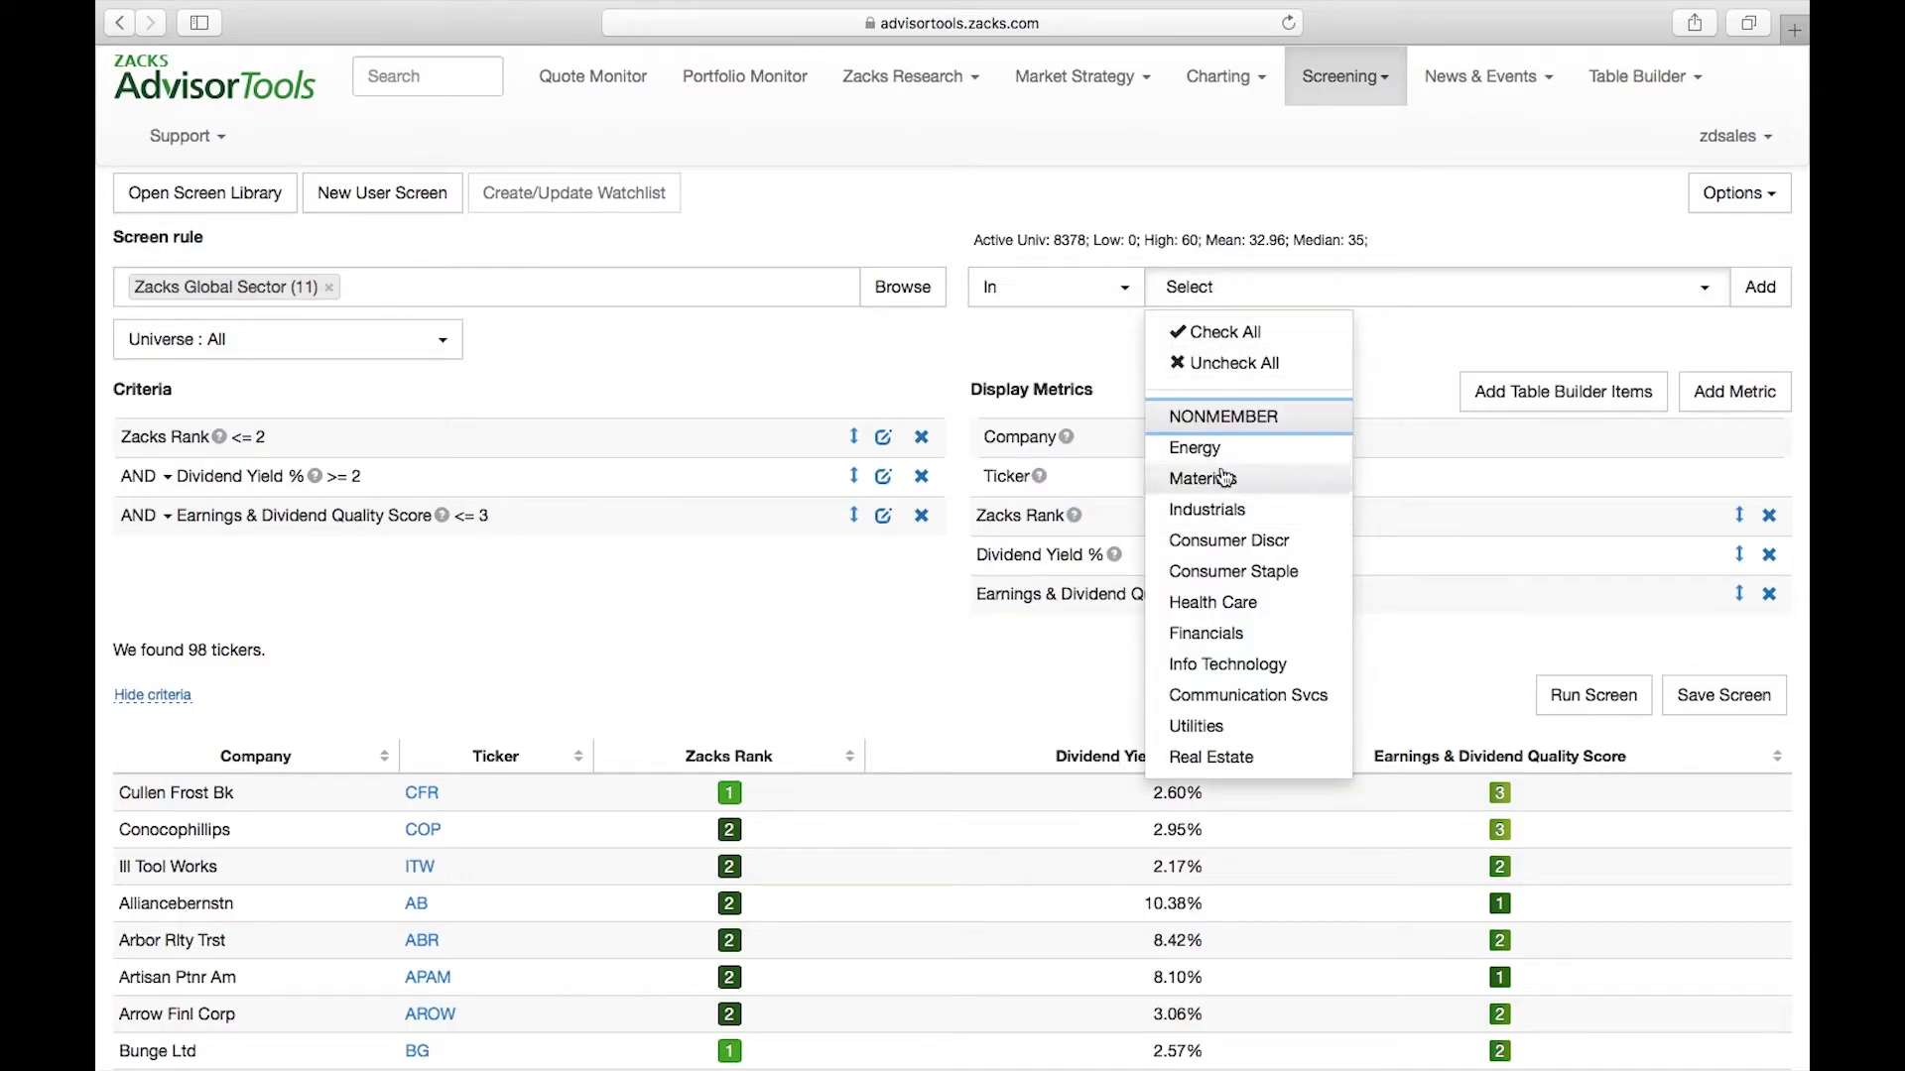
pyautogui.click(1220, 507)
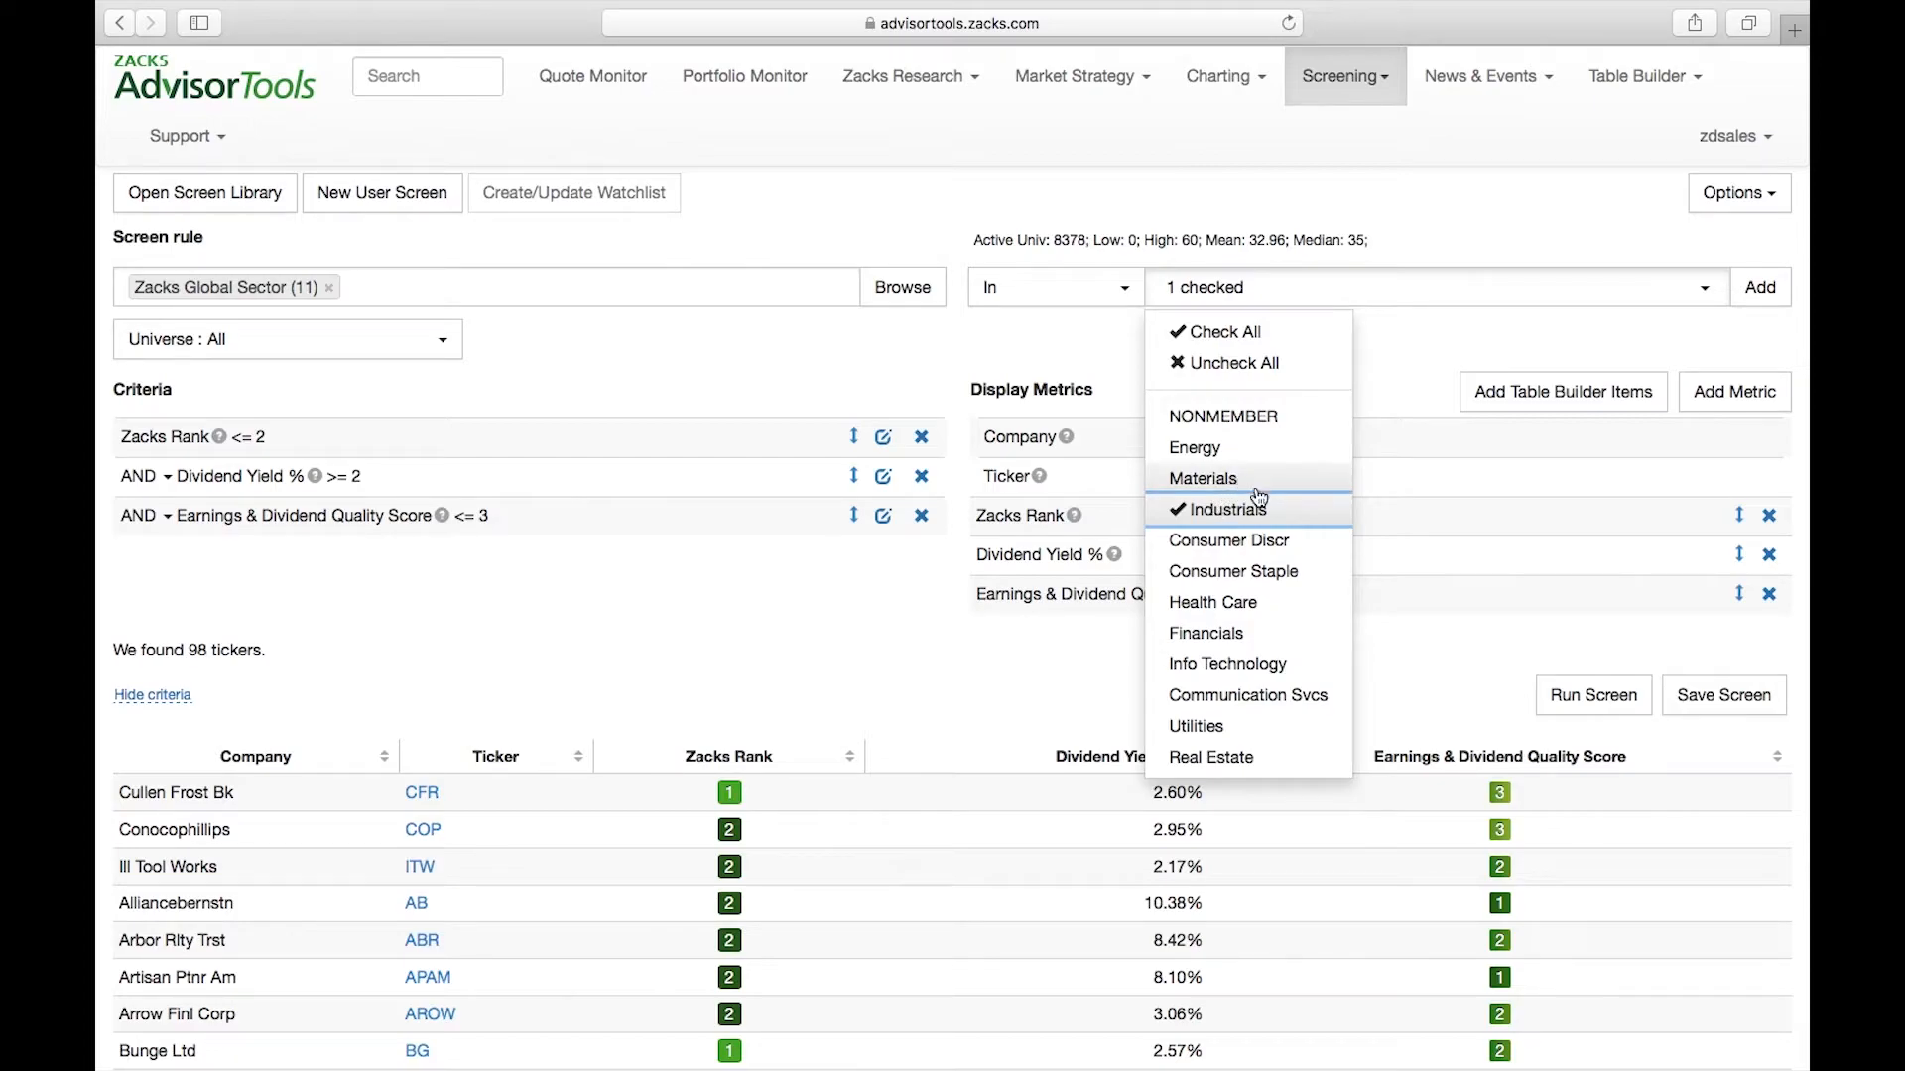
pyautogui.click(1236, 546)
pyautogui.click(1230, 573)
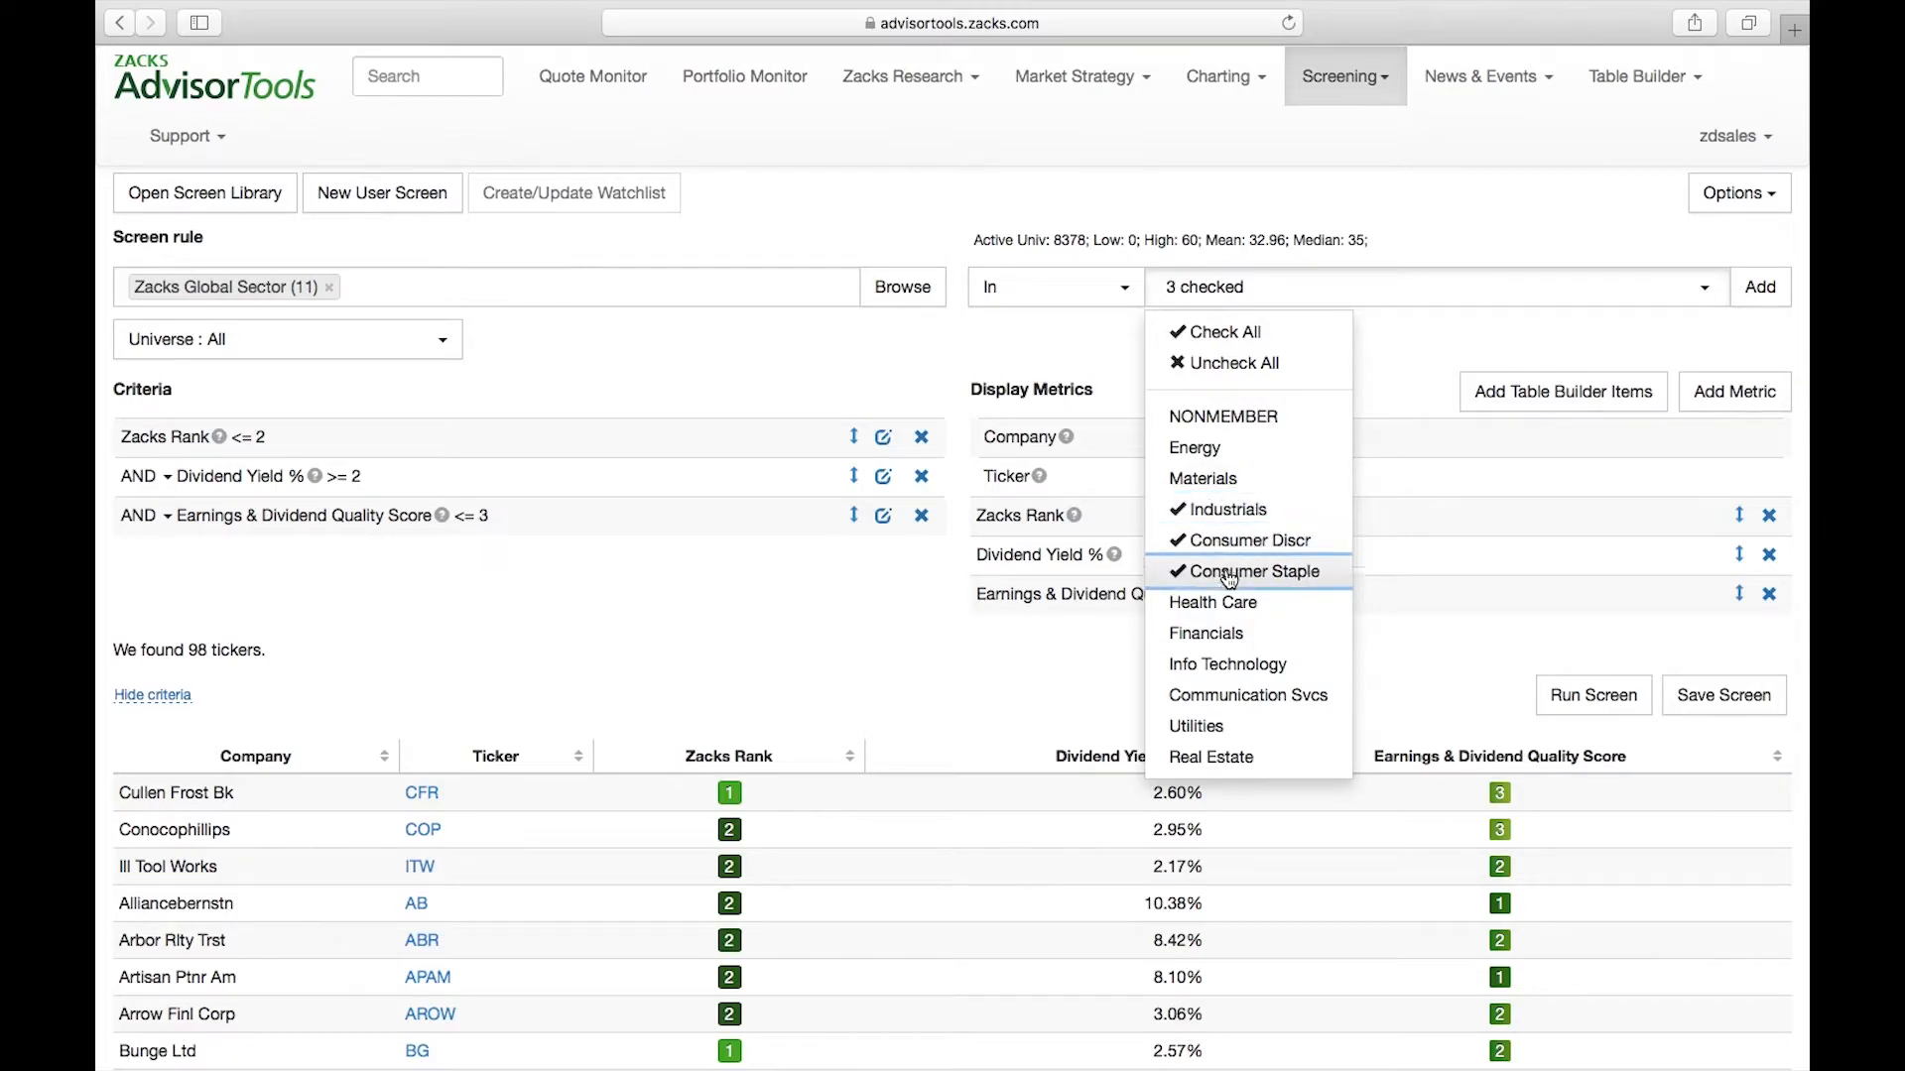
pyautogui.click(1222, 607)
pyautogui.click(1219, 671)
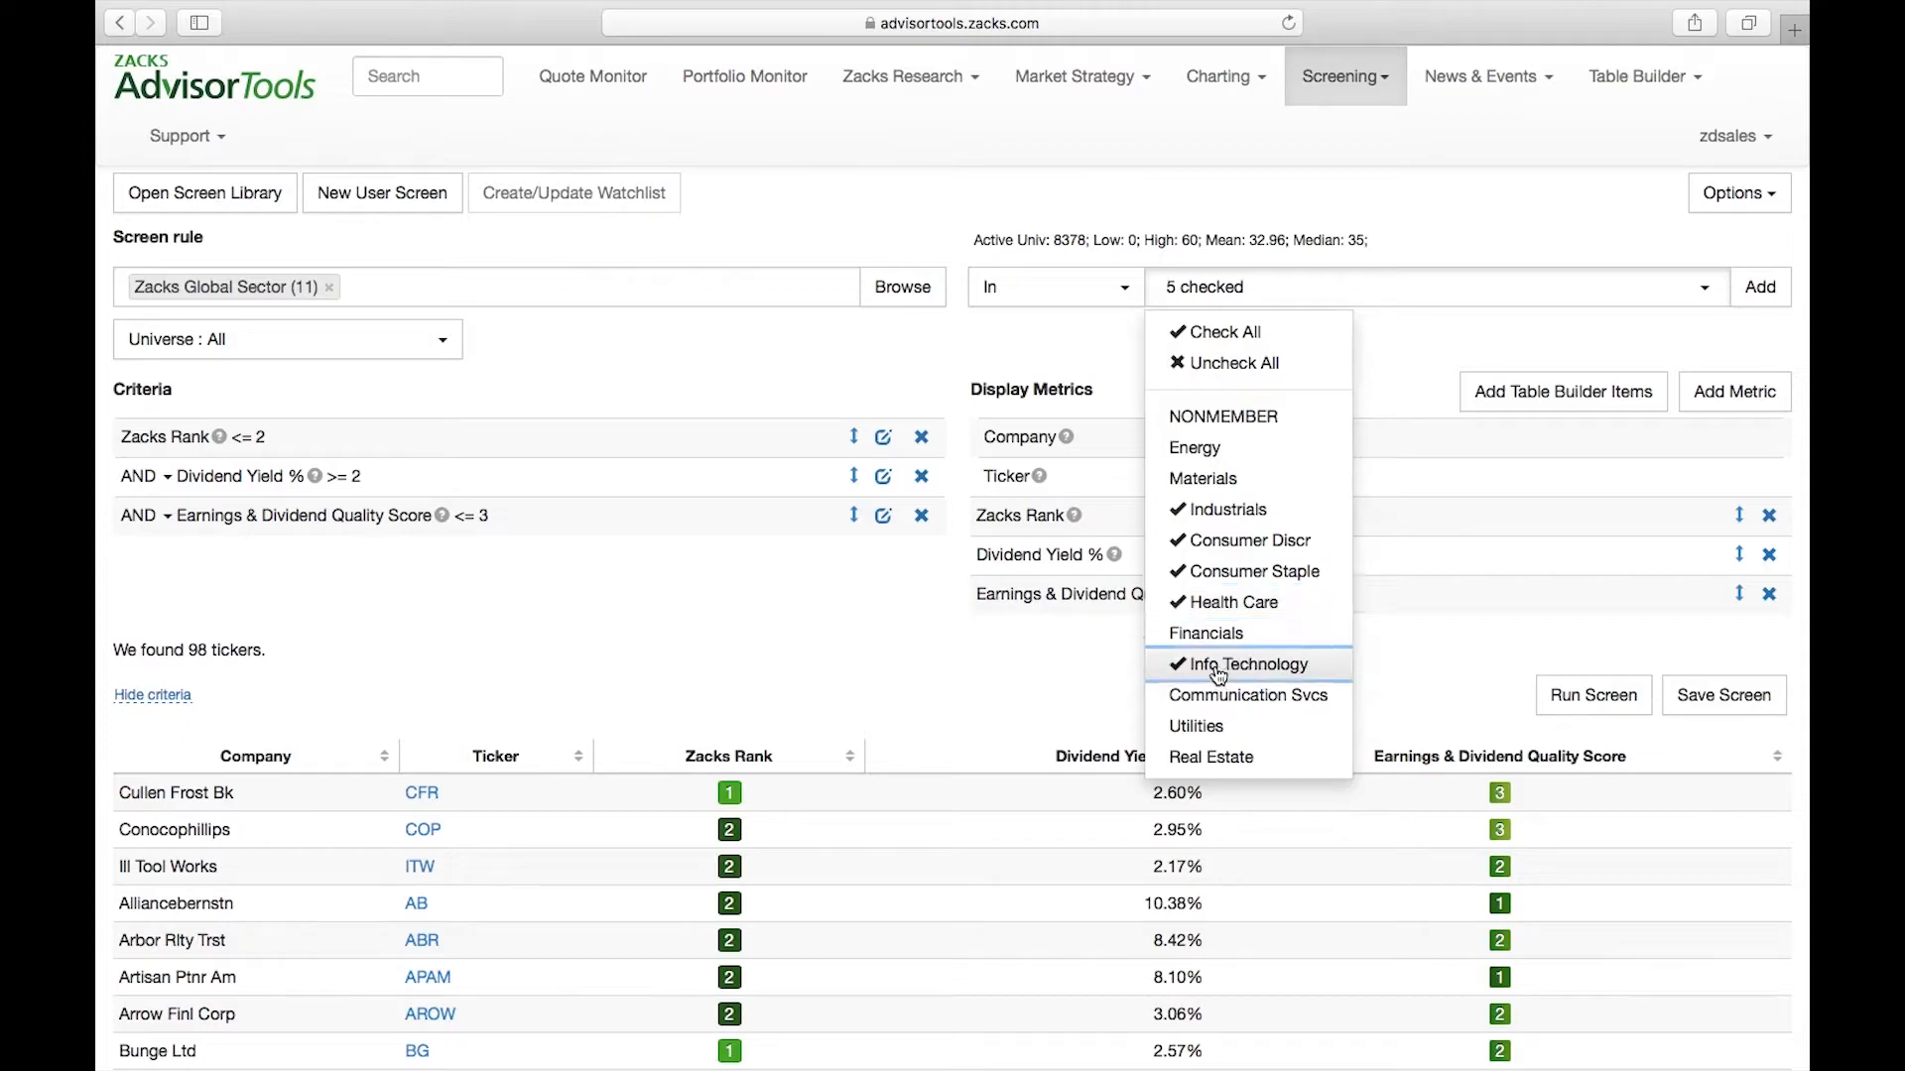
pyautogui.click(1262, 698)
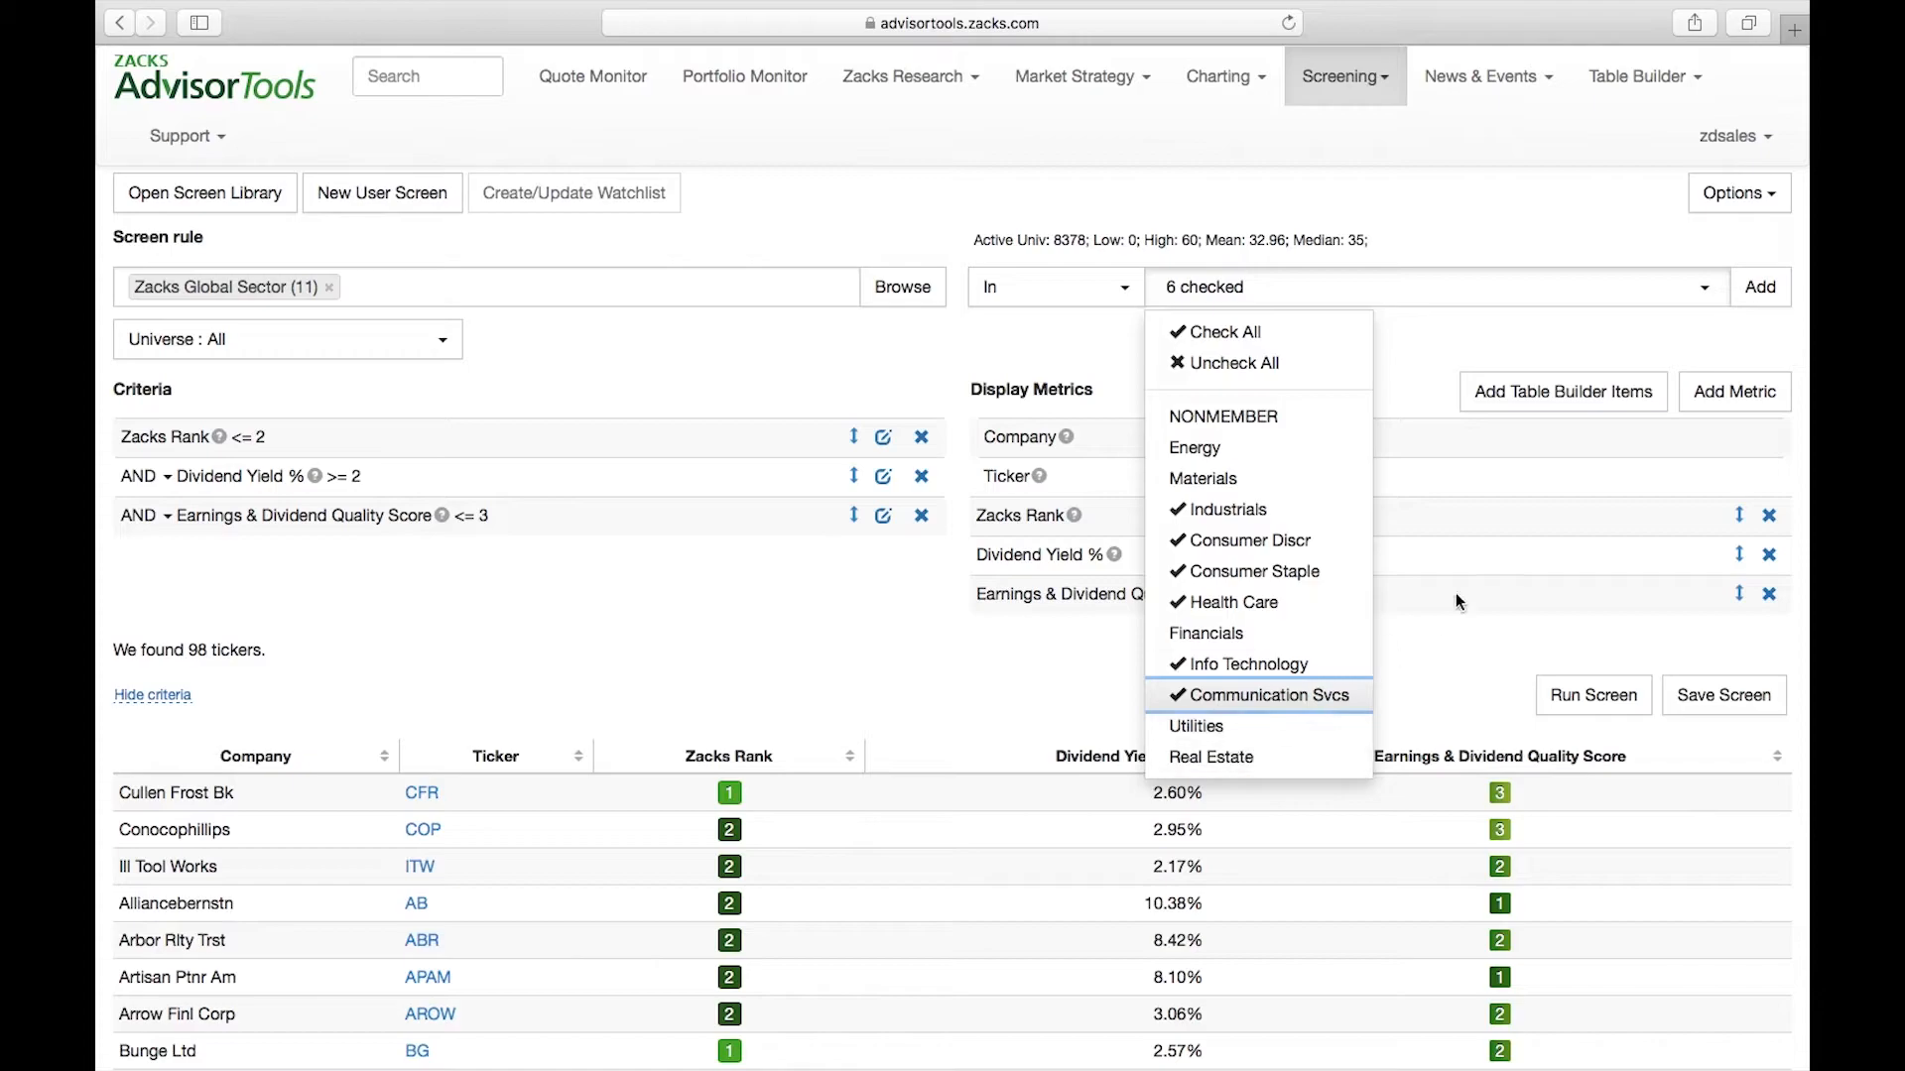
pyautogui.click(1761, 288)
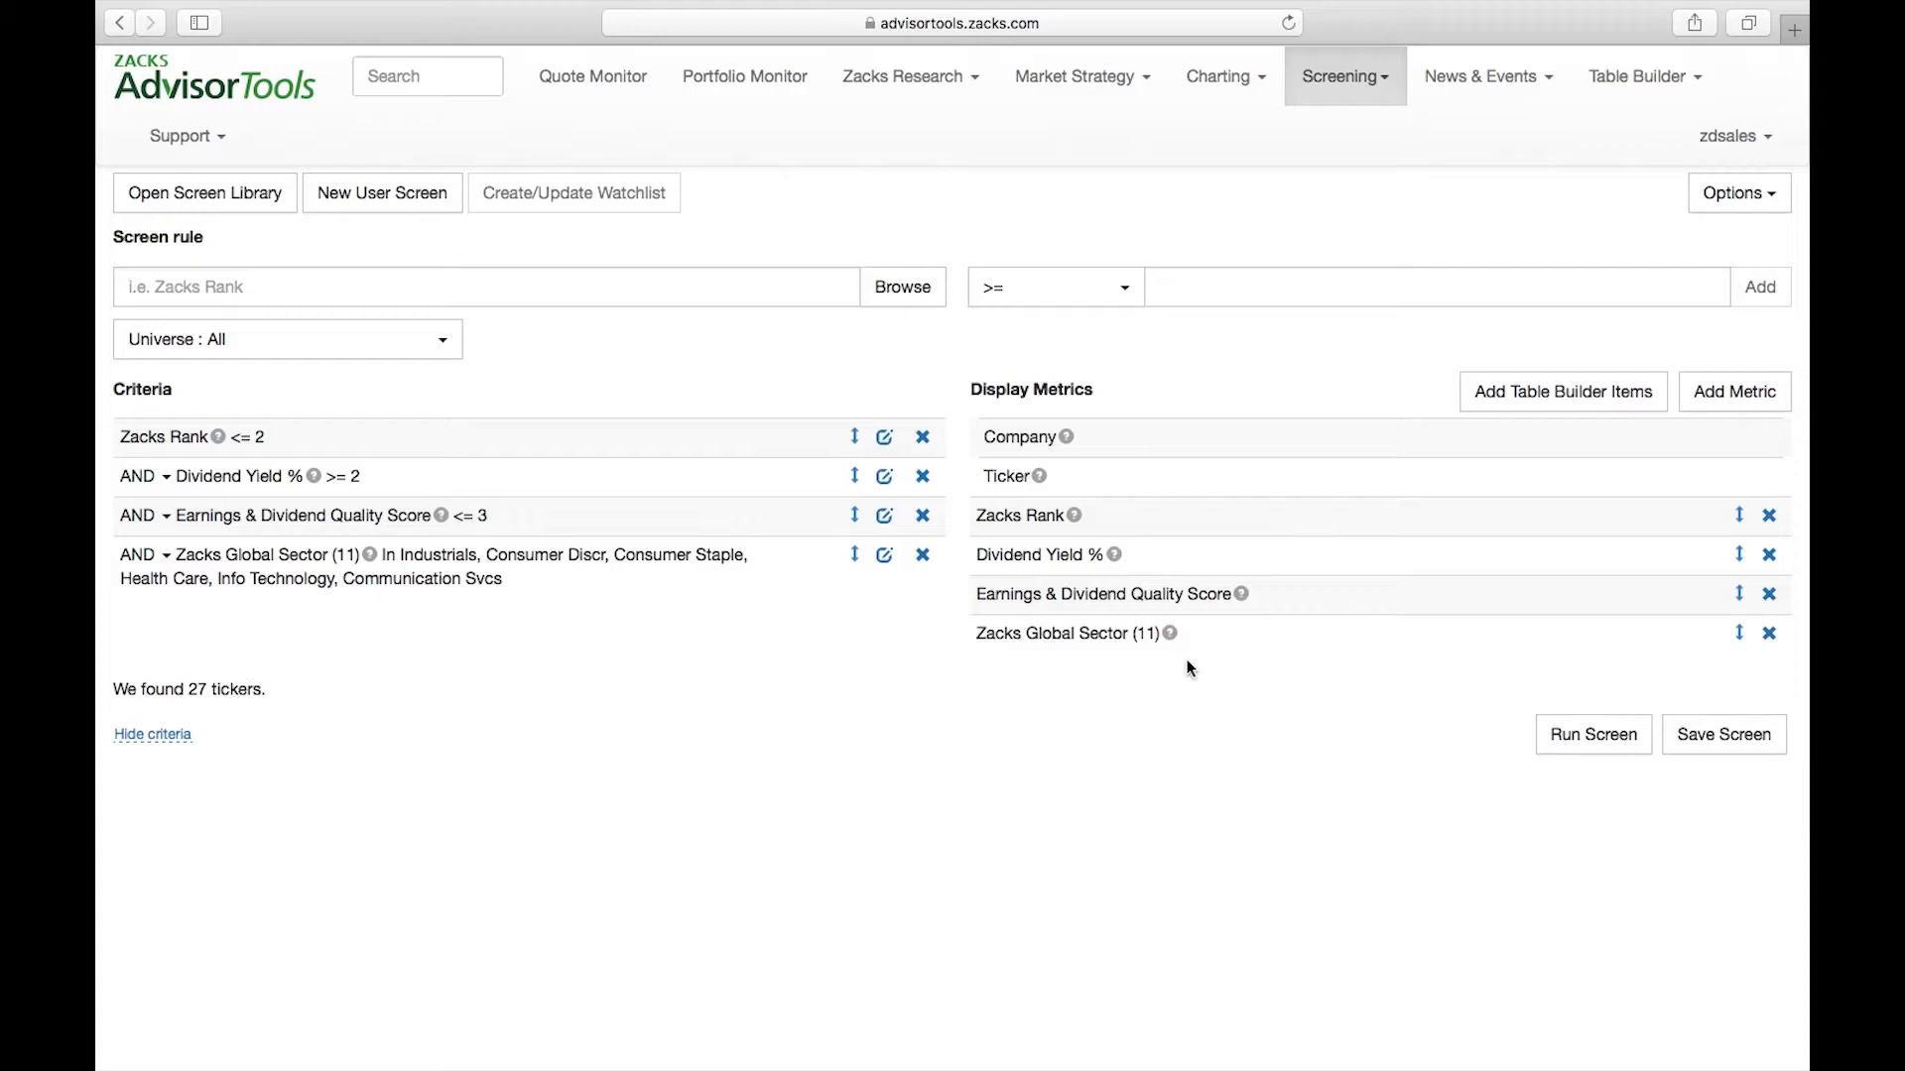
# Run the screen with the sector criterion and look through the resulting companies and their sectors
pyautogui.click(1591, 738)
pyautogui.scroll(-3, 950, 729)
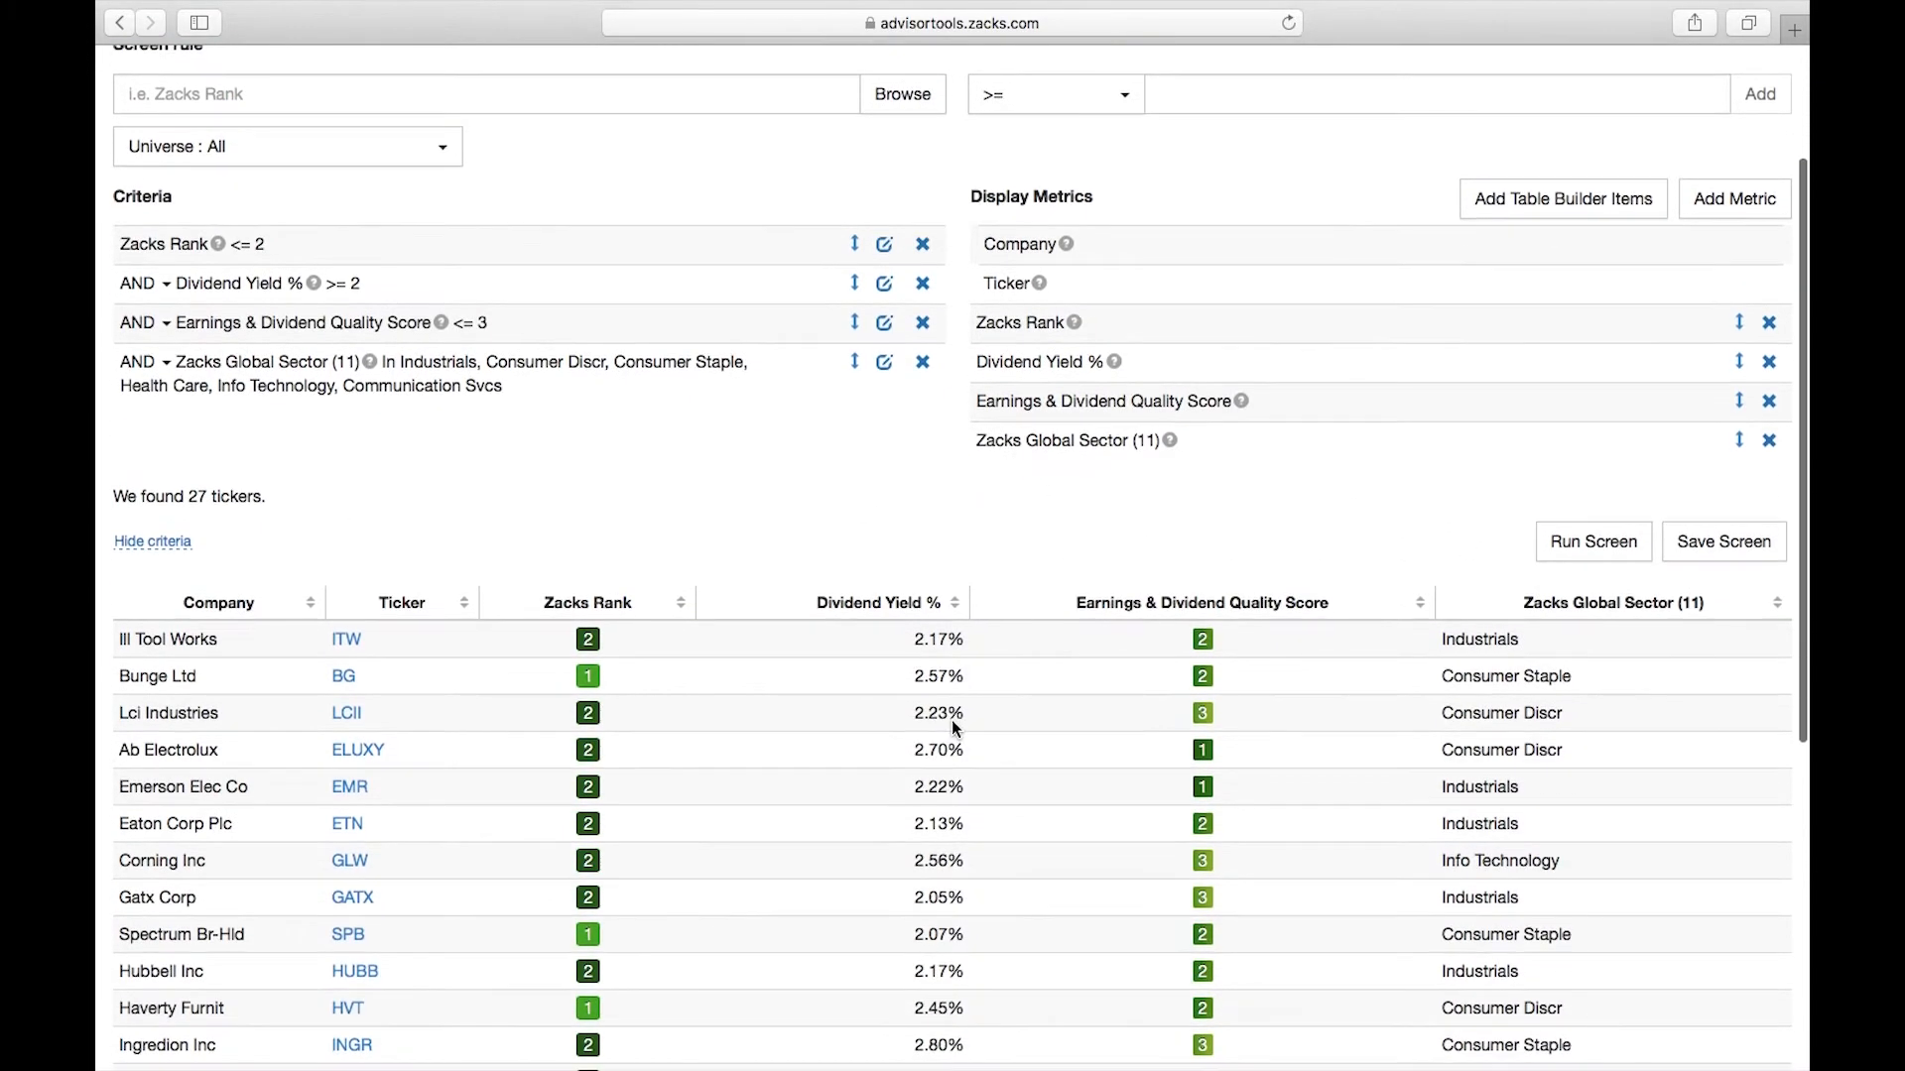
pyautogui.scroll(-2, 1353, 660)
pyautogui.scroll(-1, 1459, 595)
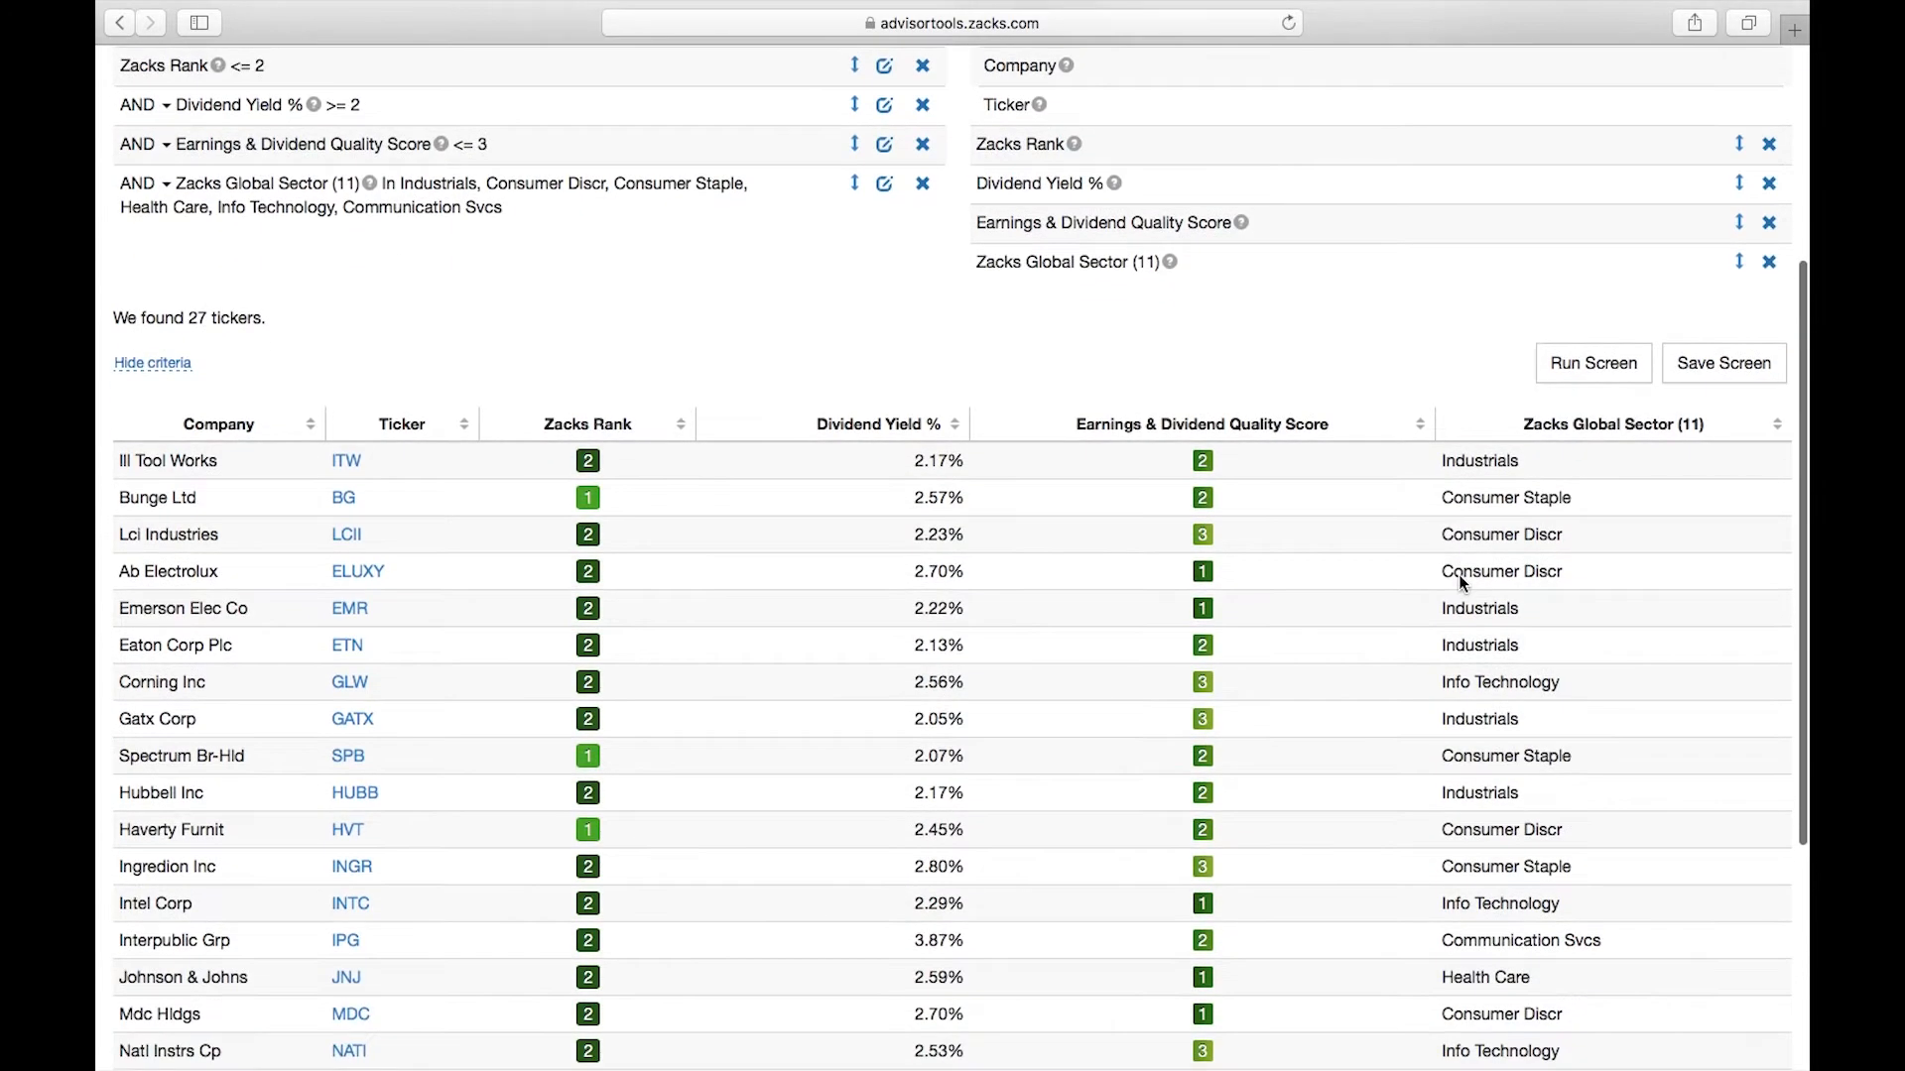
pyautogui.scroll(-2, 1485, 729)
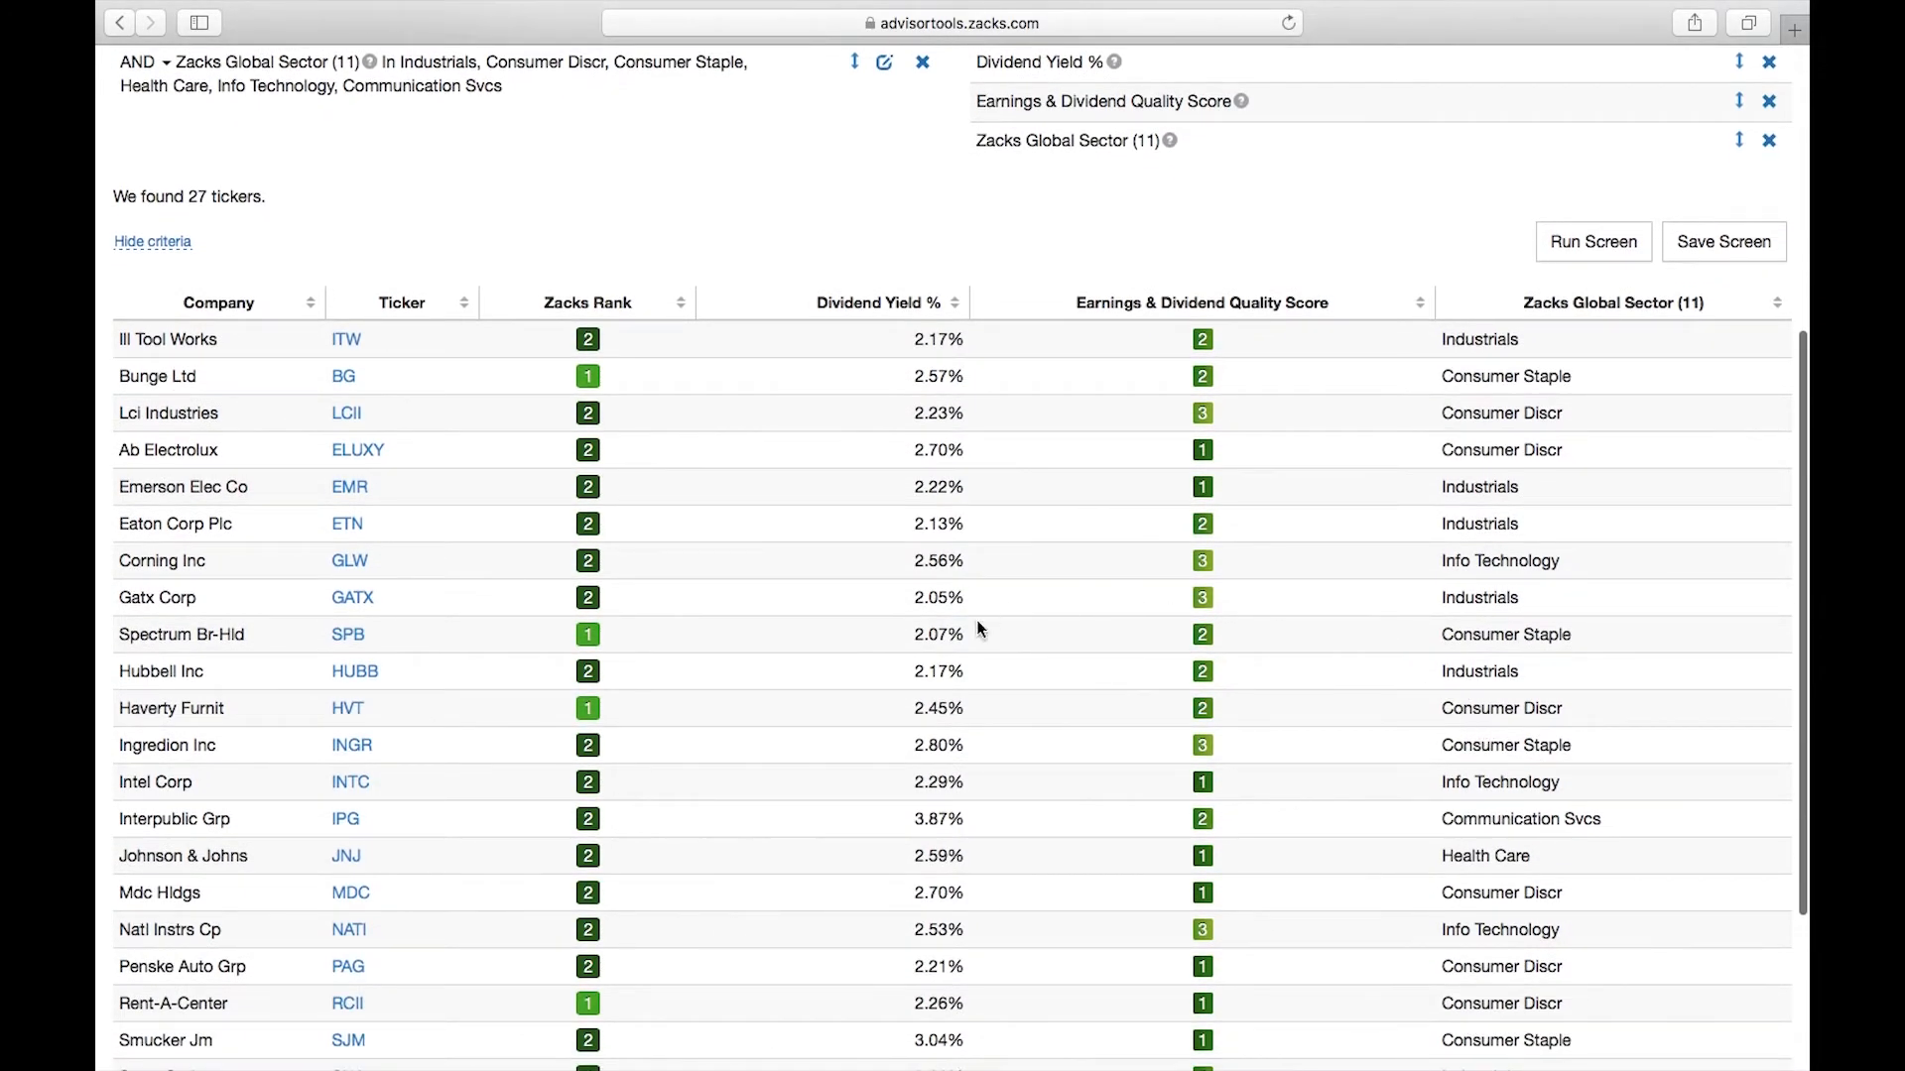
pyautogui.scroll(2, 996, 772)
pyautogui.scroll(4, 994, 766)
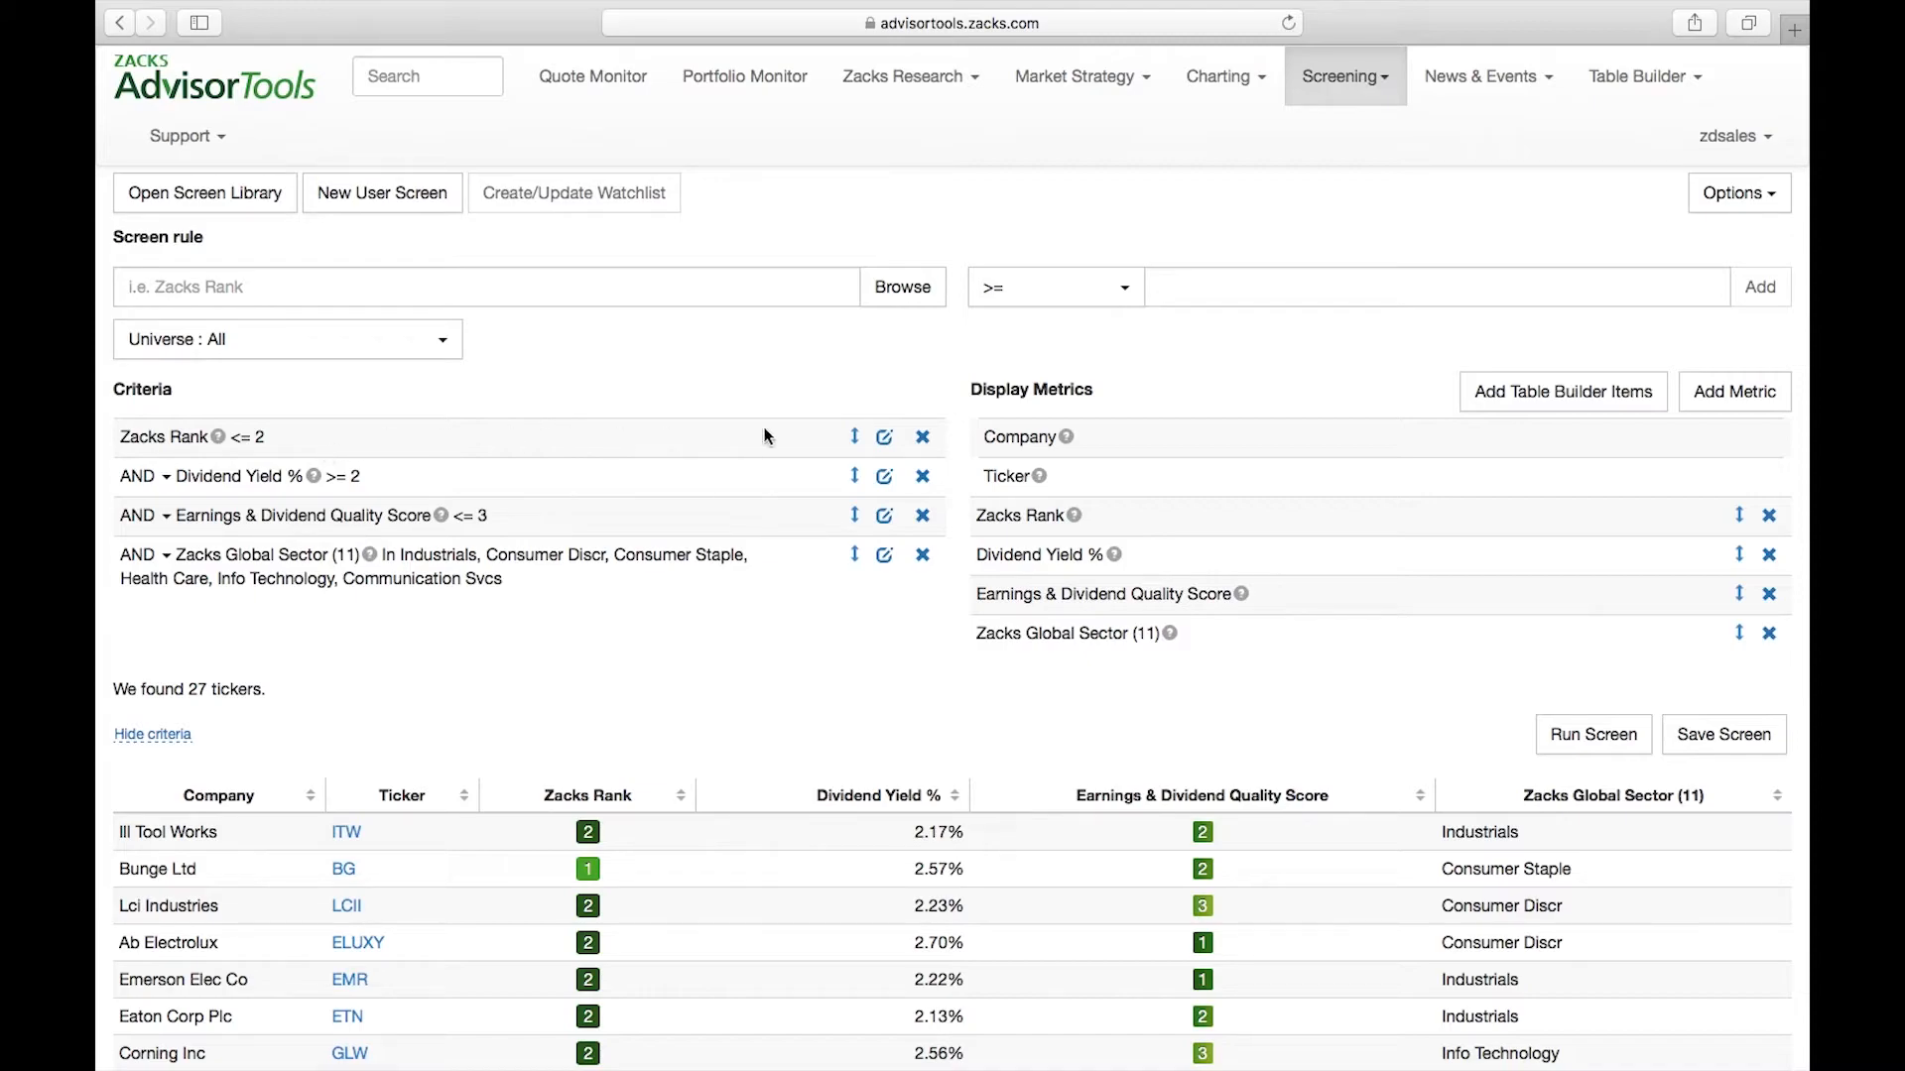
# Open the Zacks Rank criterion for editing to view its operators, and check the export option for the screen results
pyautogui.click(885, 439)
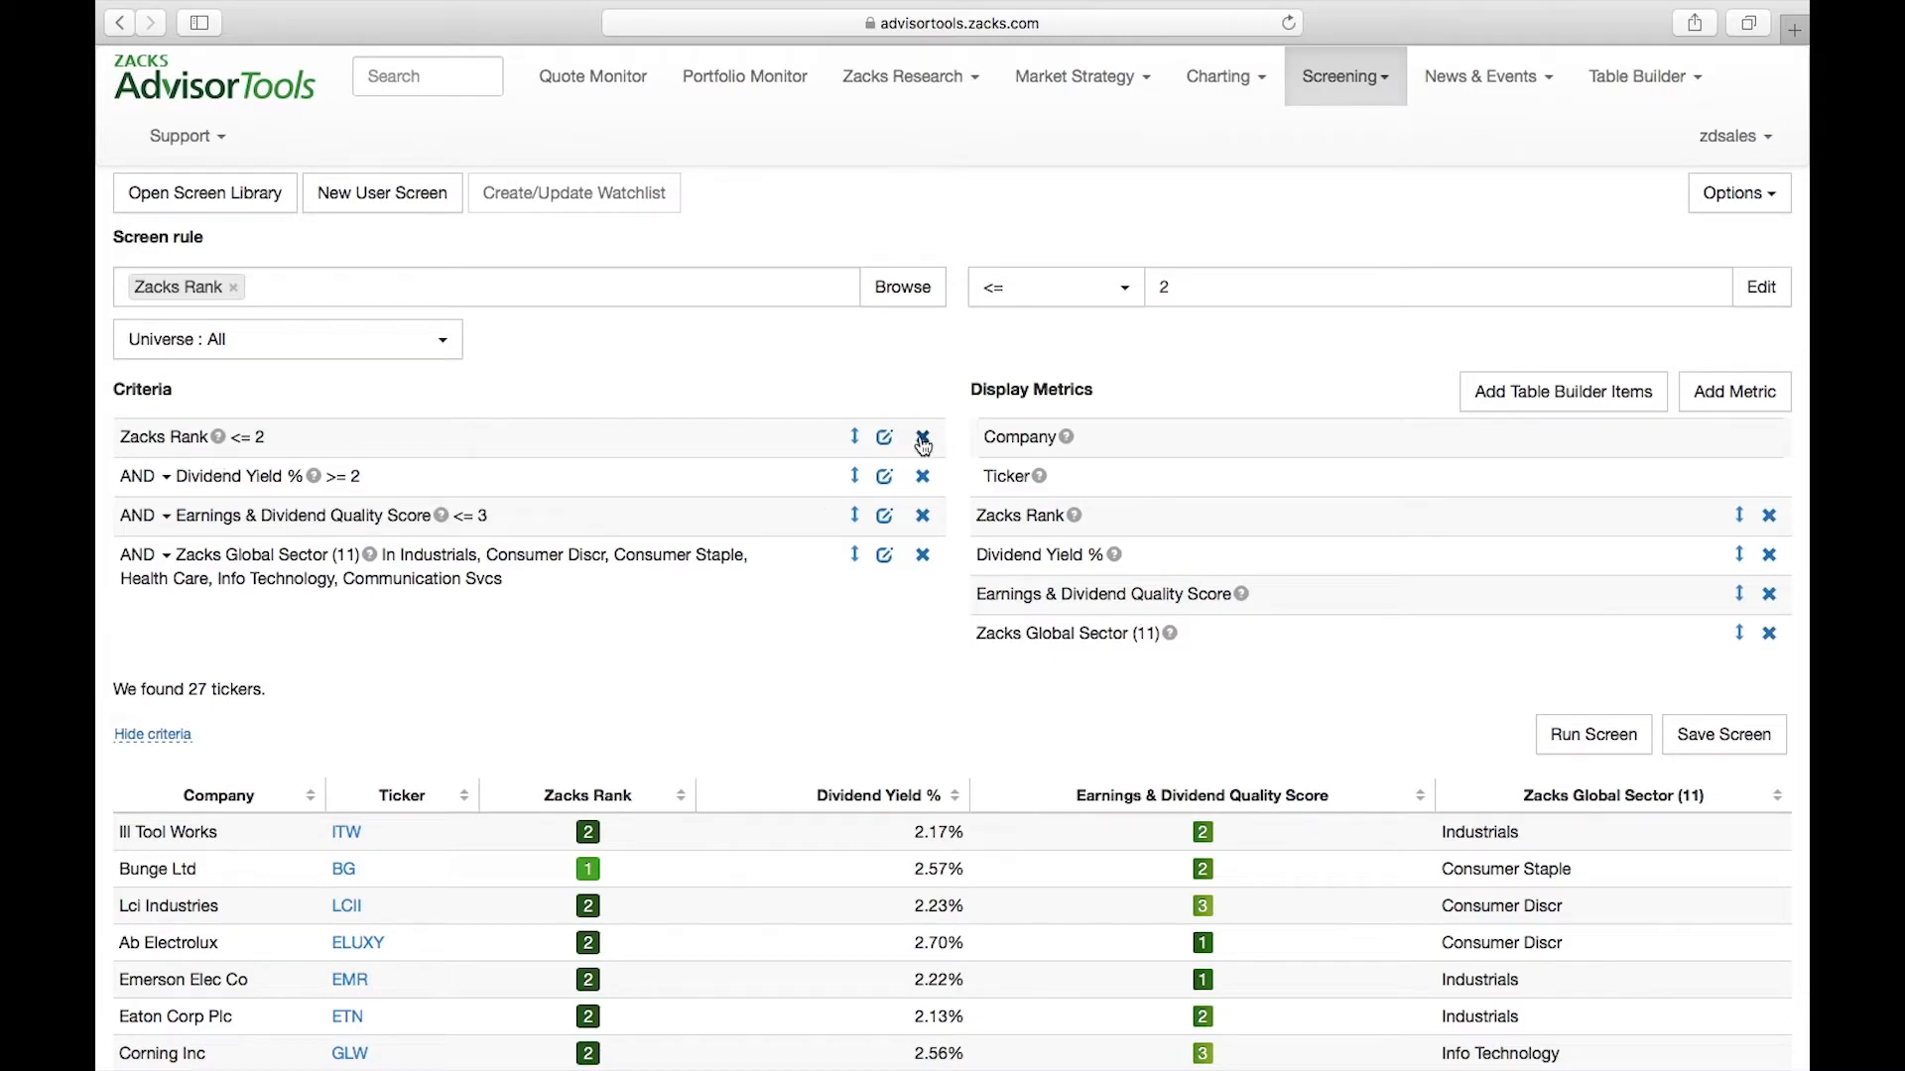
pyautogui.click(1081, 294)
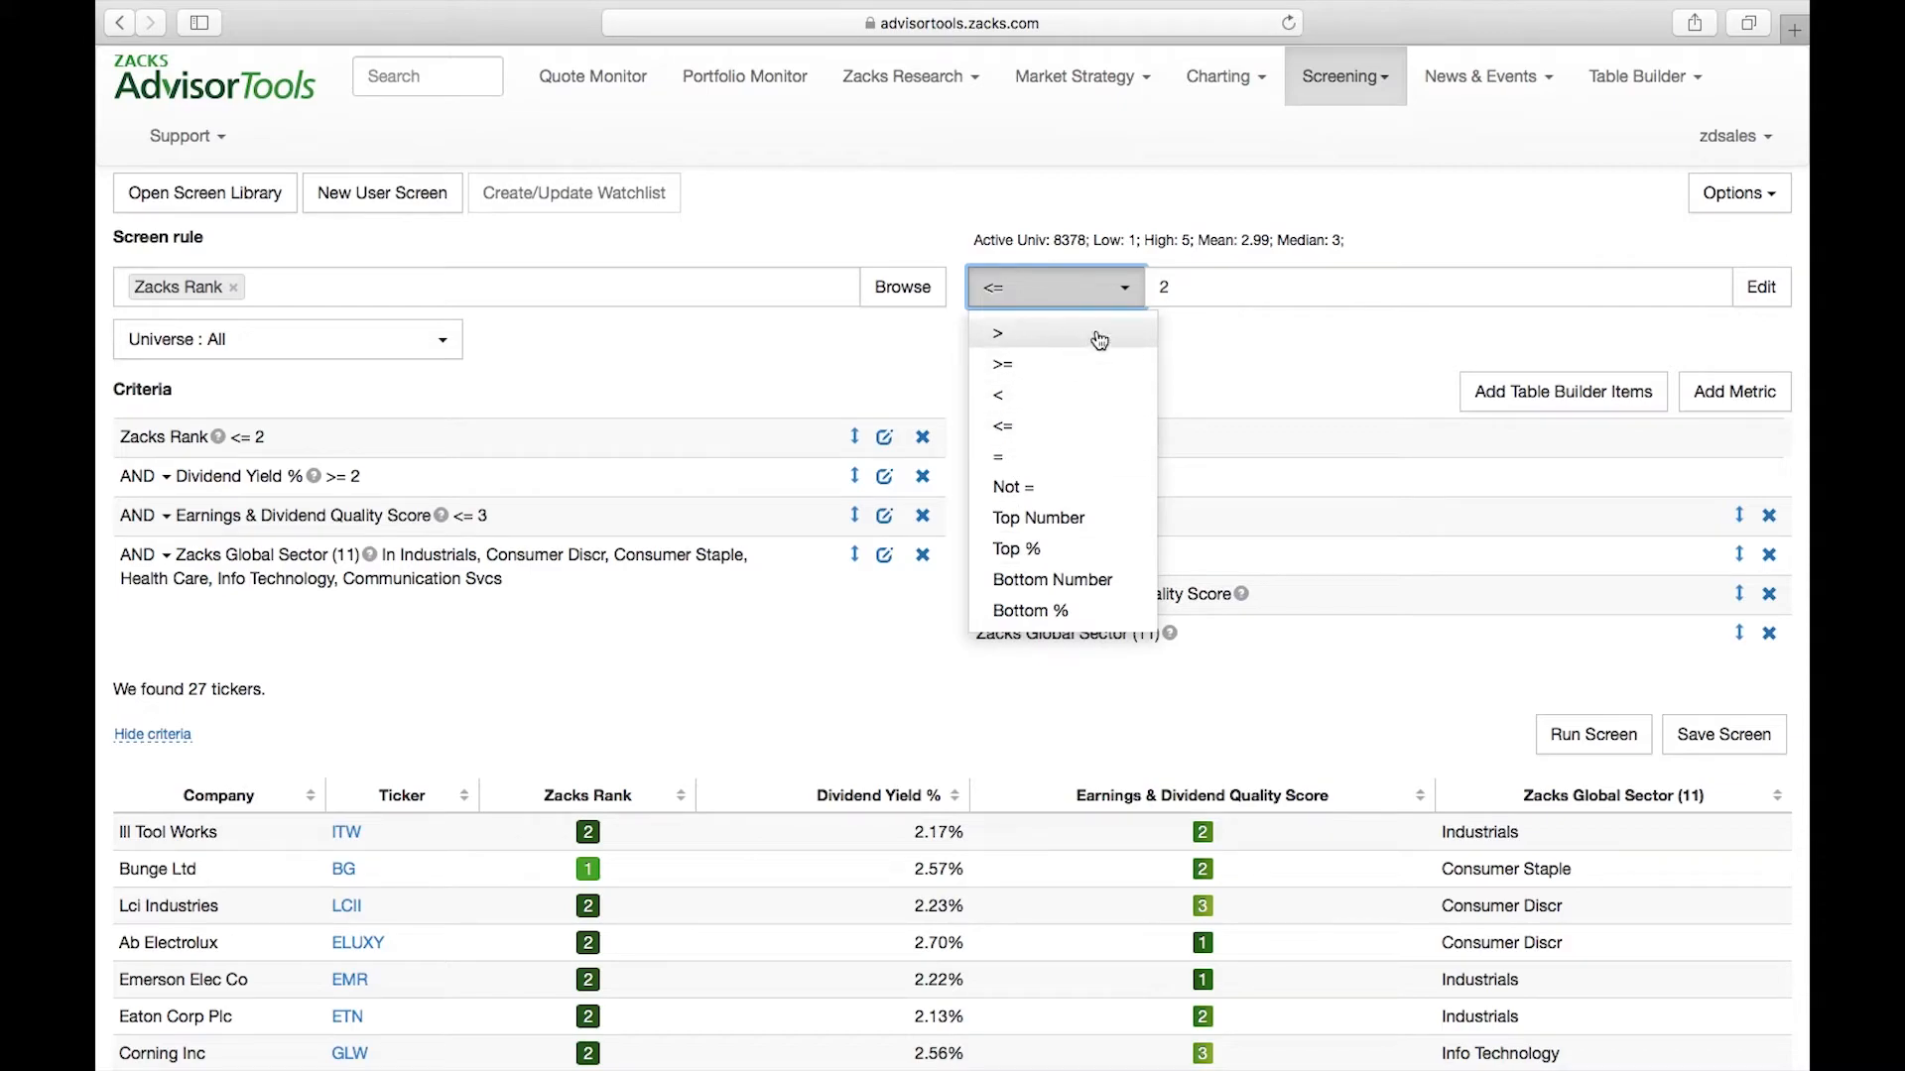
pyautogui.click(1223, 285)
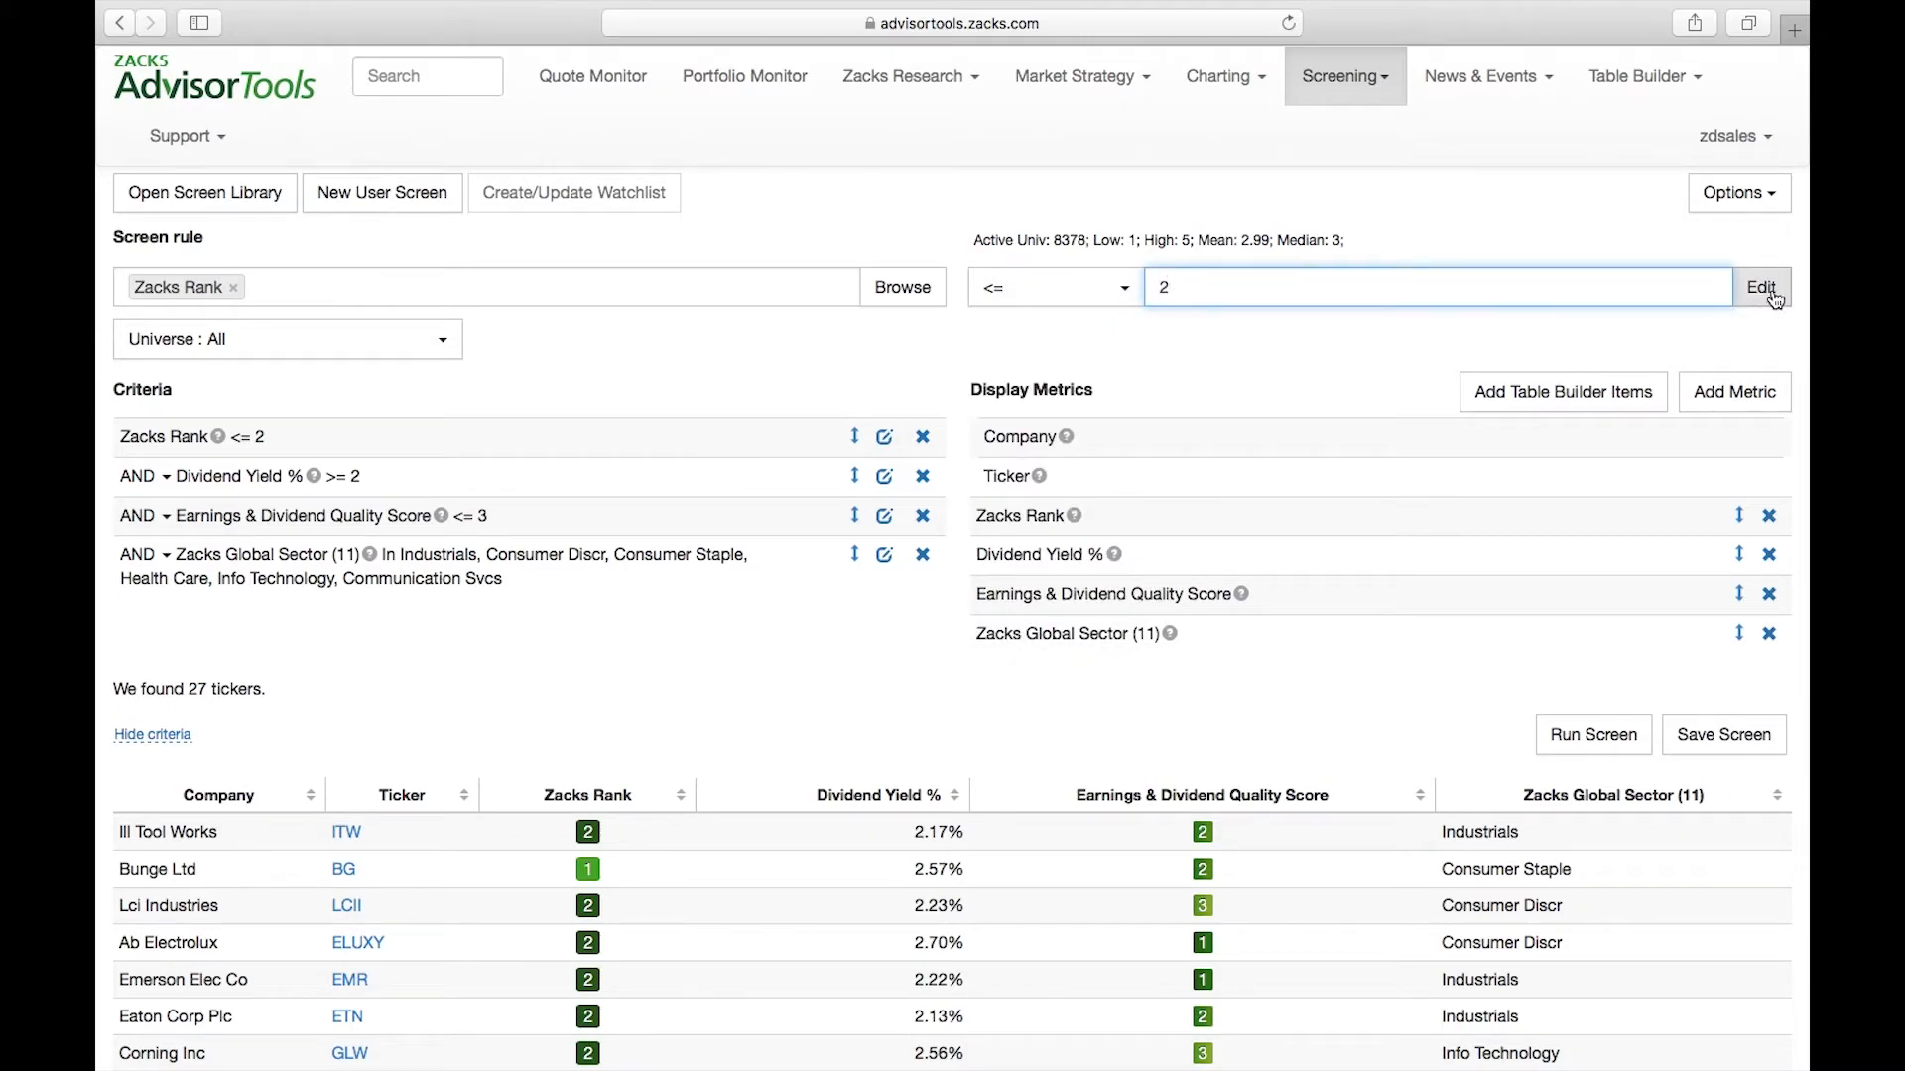
pyautogui.click(810, 377)
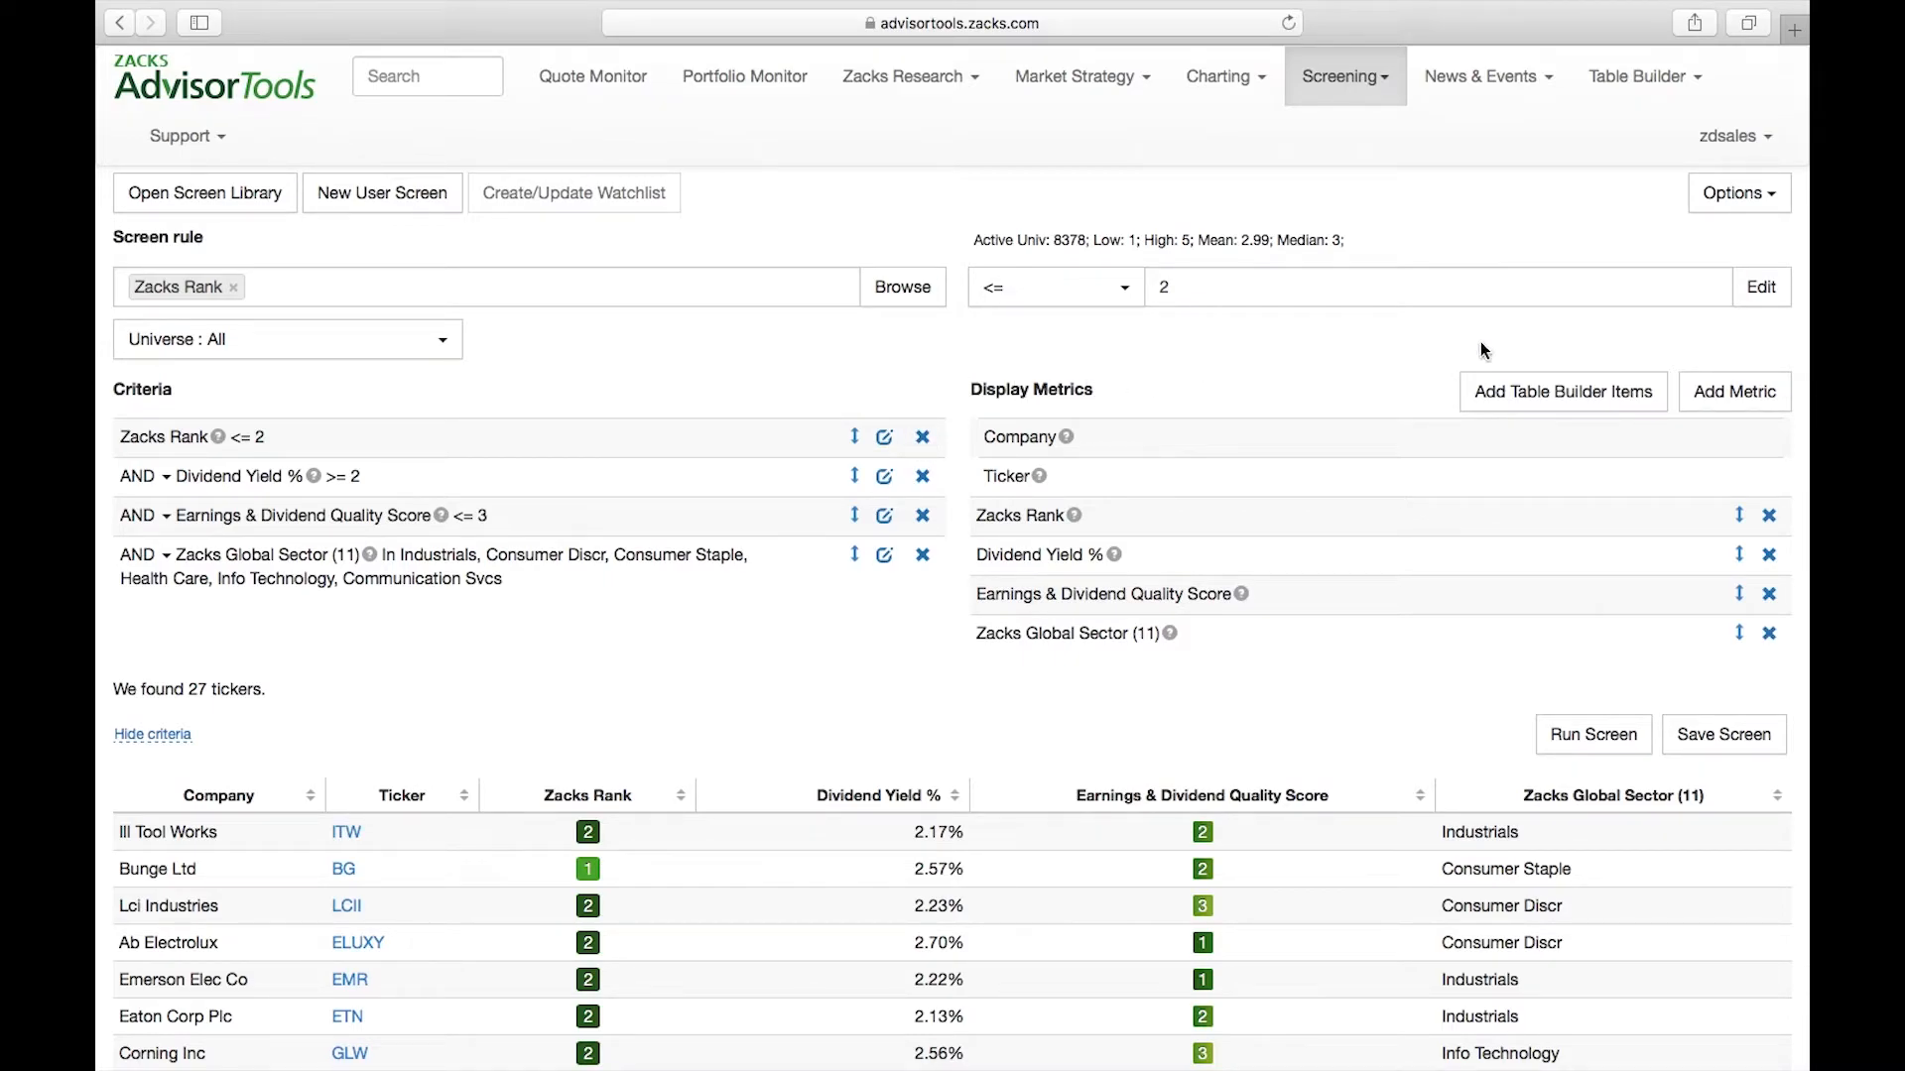
pyautogui.click(1758, 208)
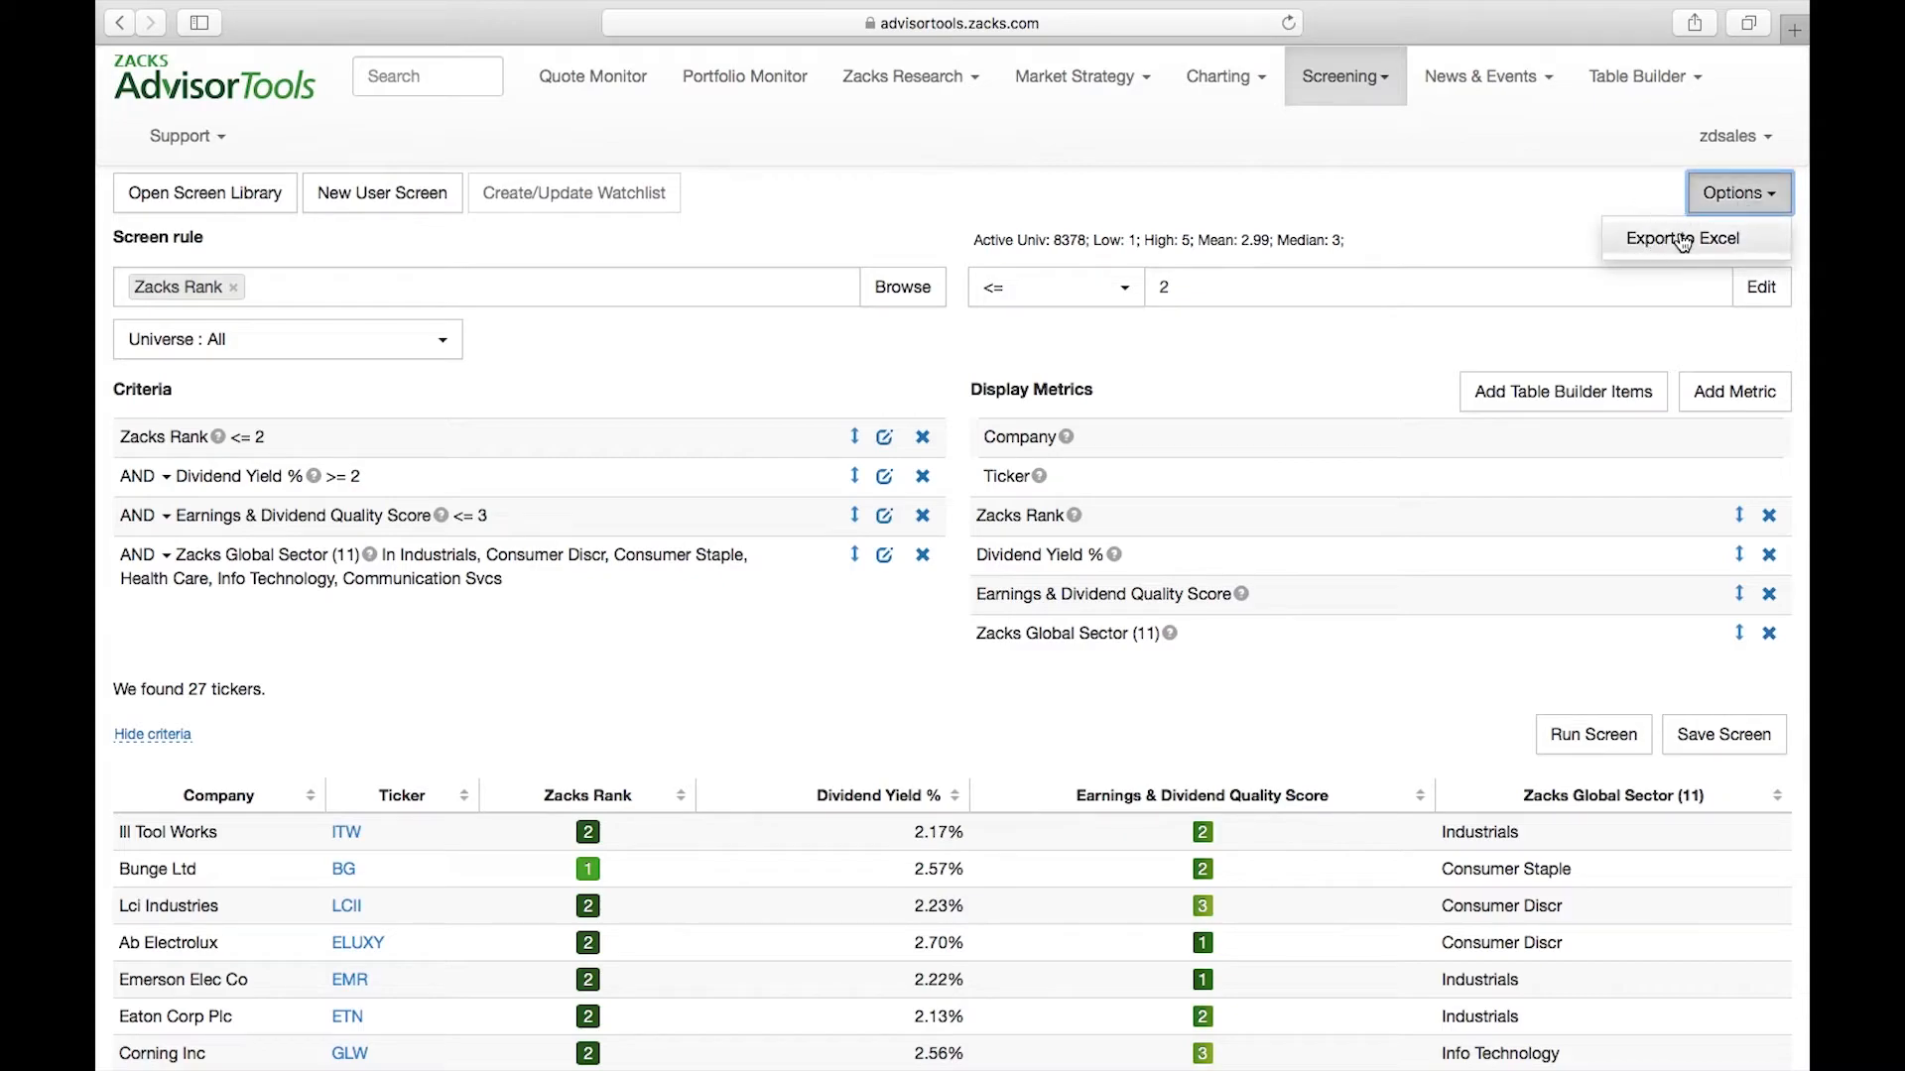
pyautogui.click(1509, 200)
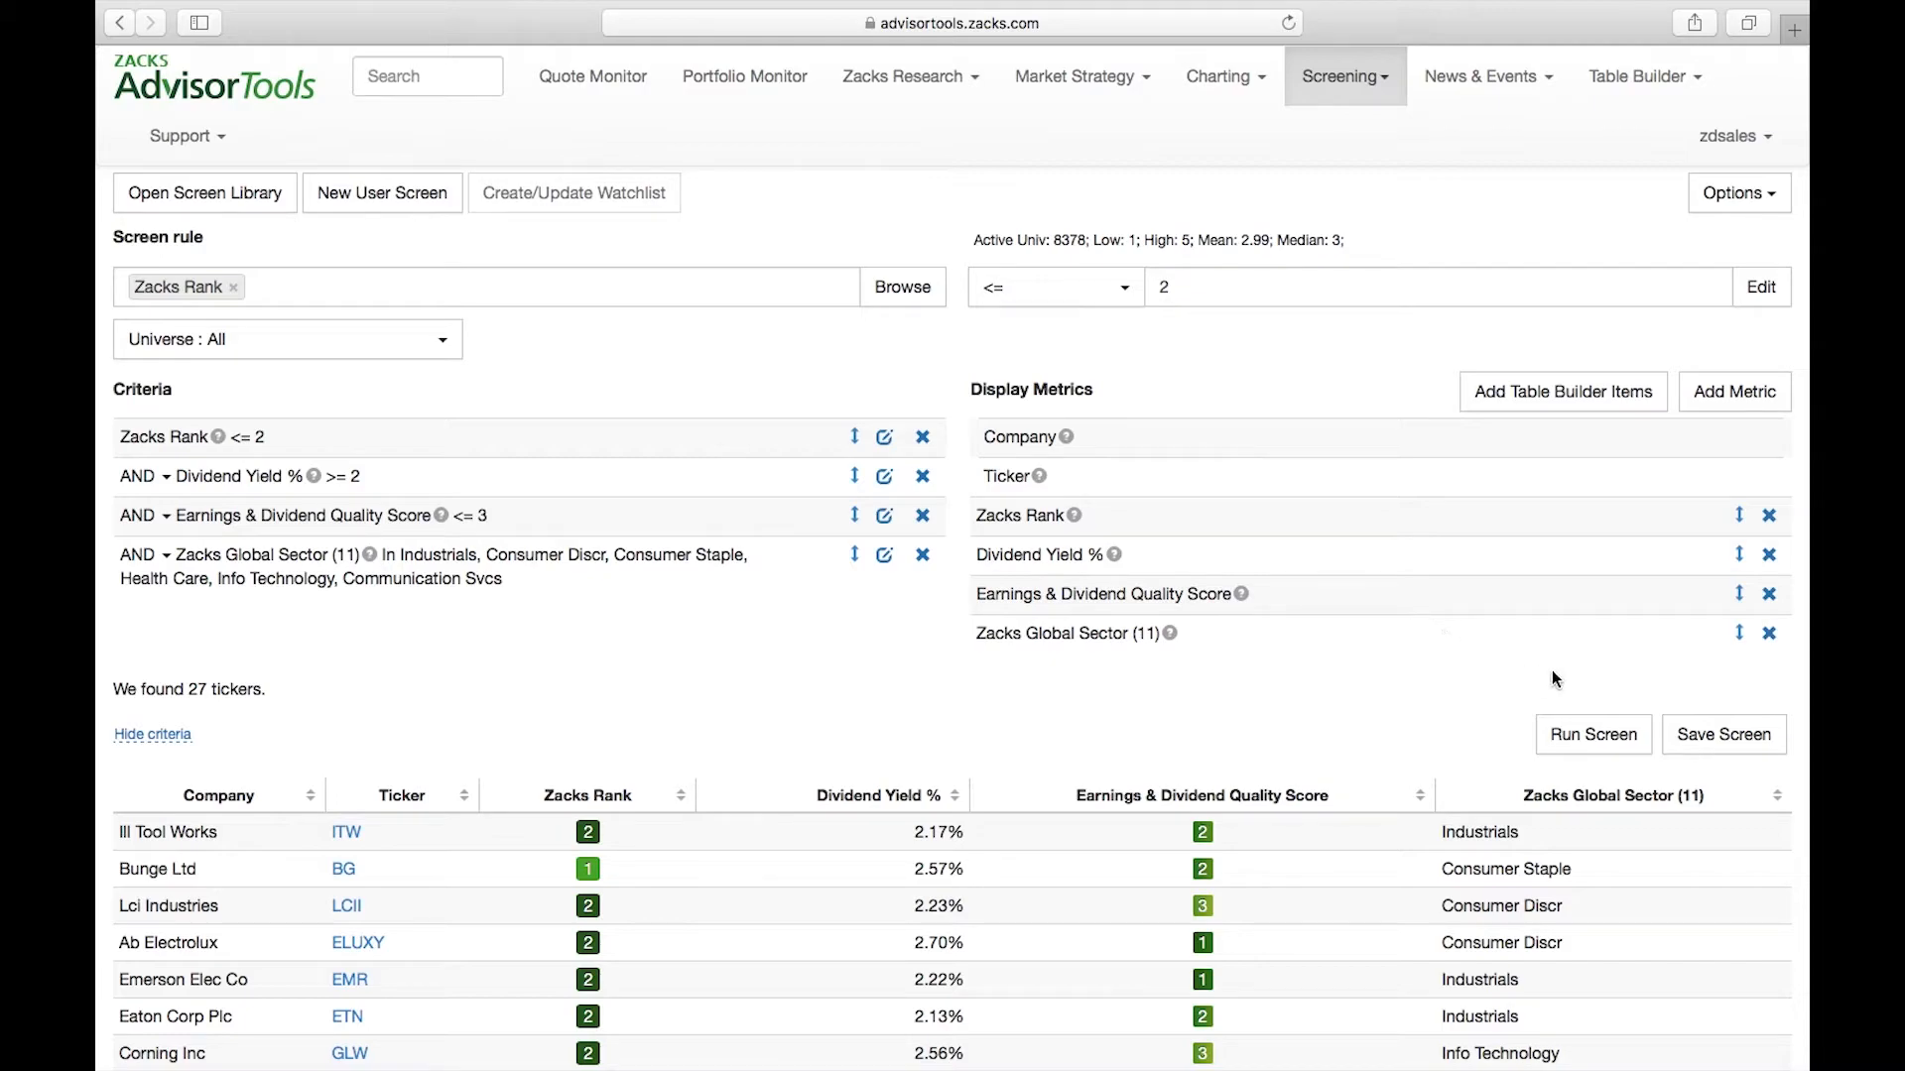
# Save the screen under the name Test
pyautogui.click(1723, 736)
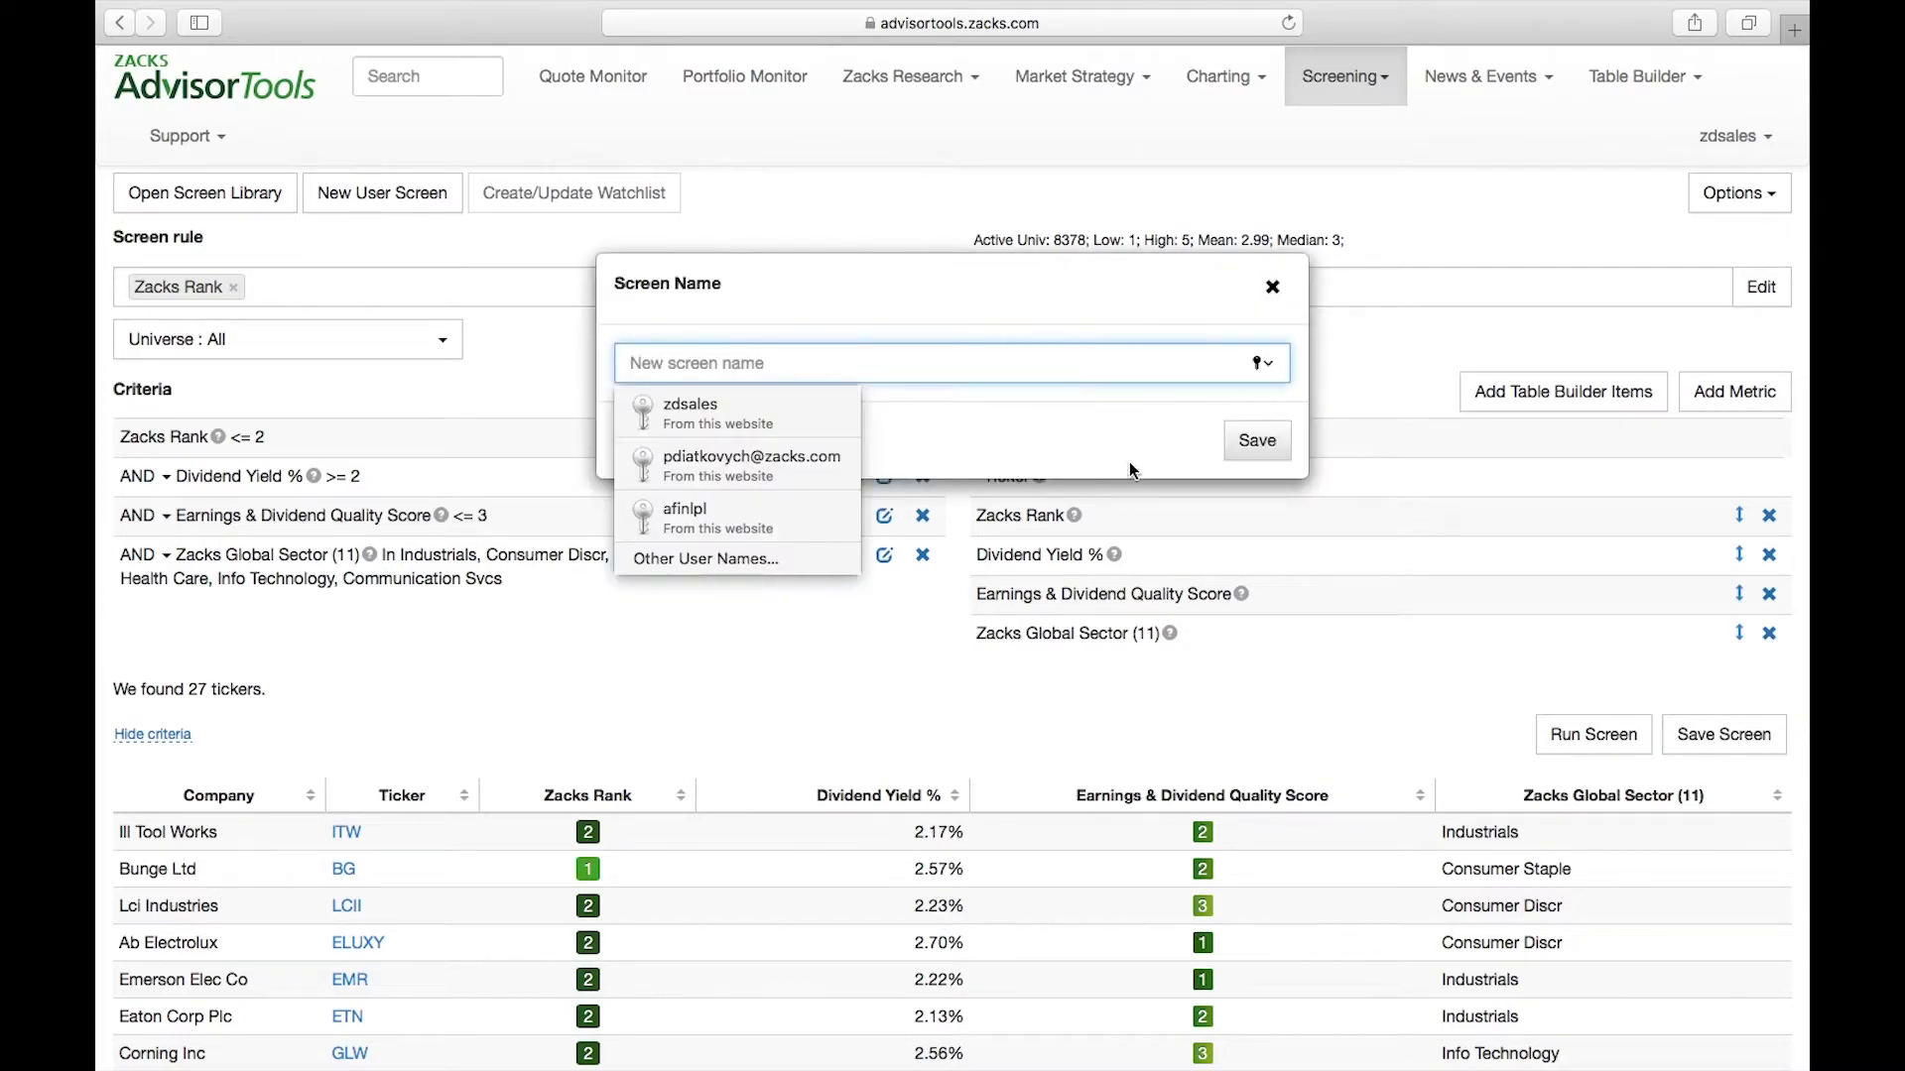
pyautogui.write('Test')
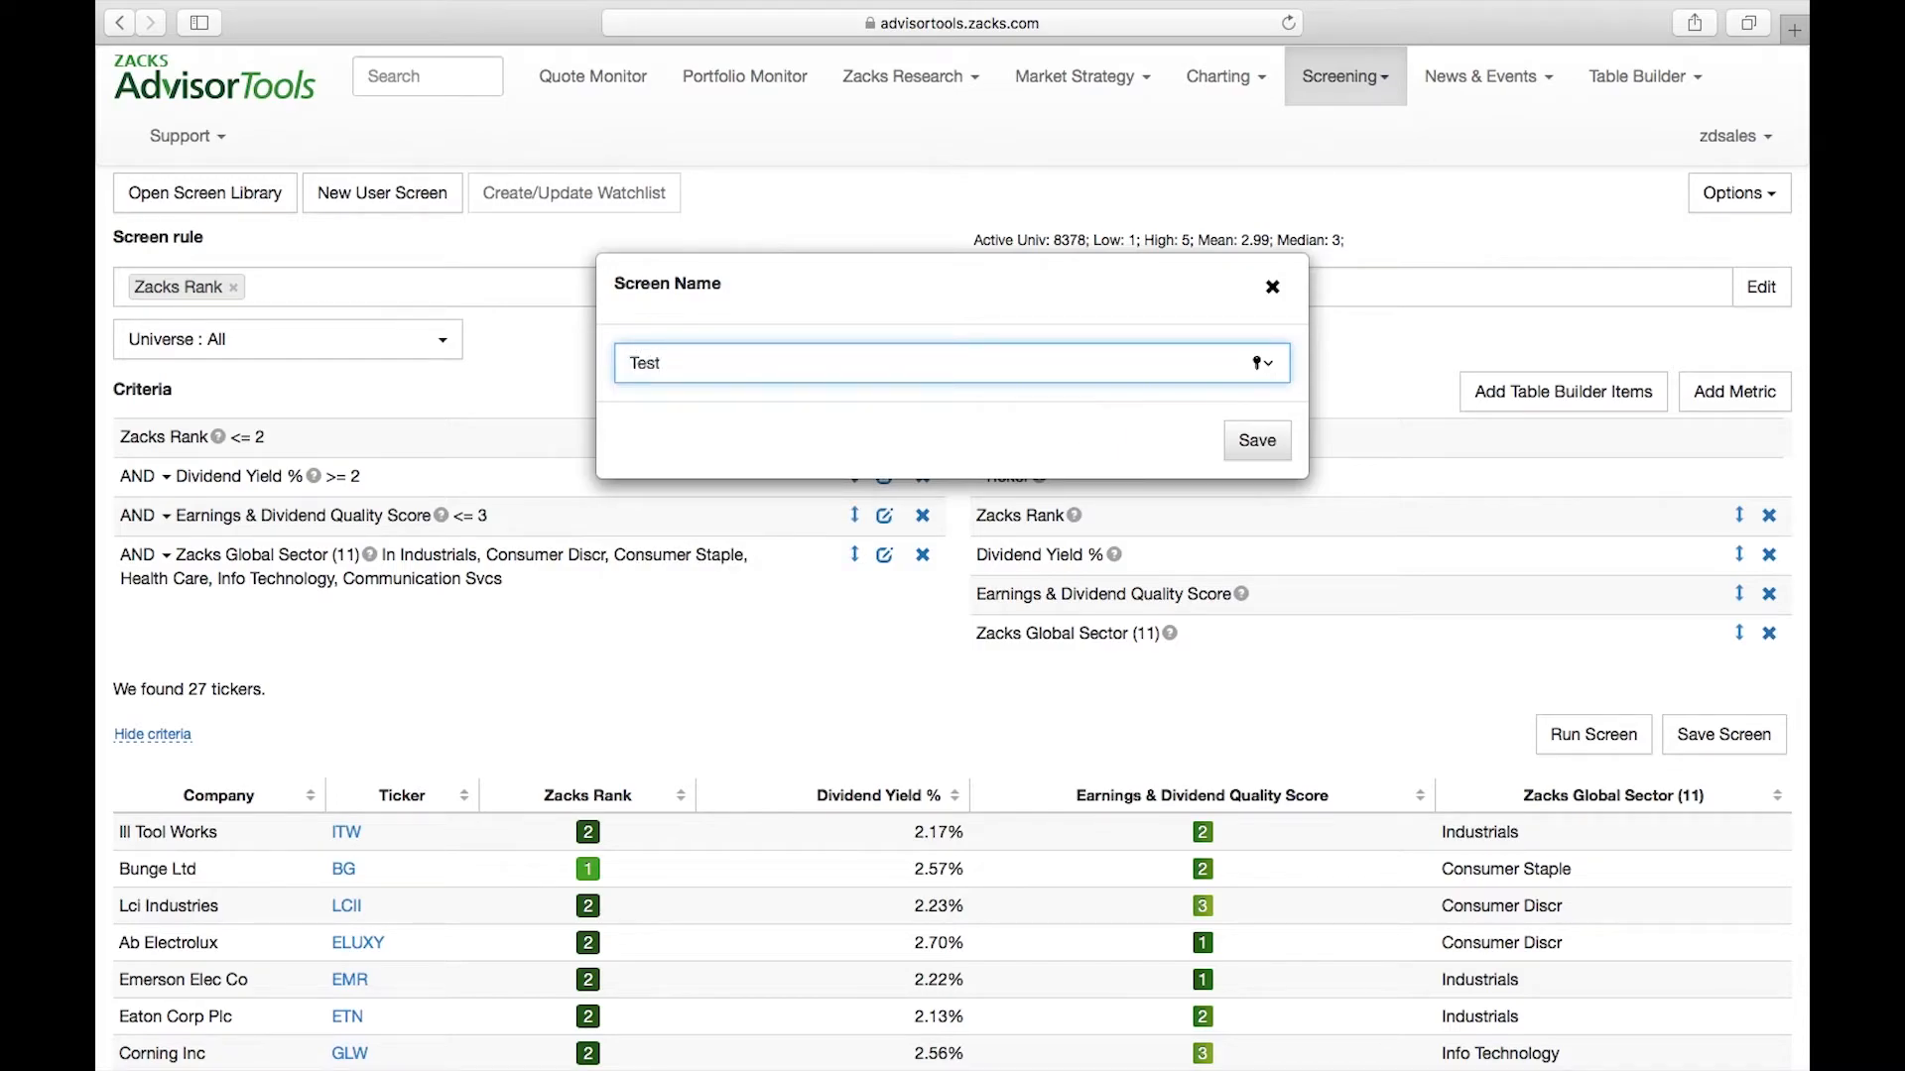
pyautogui.click(1256, 442)
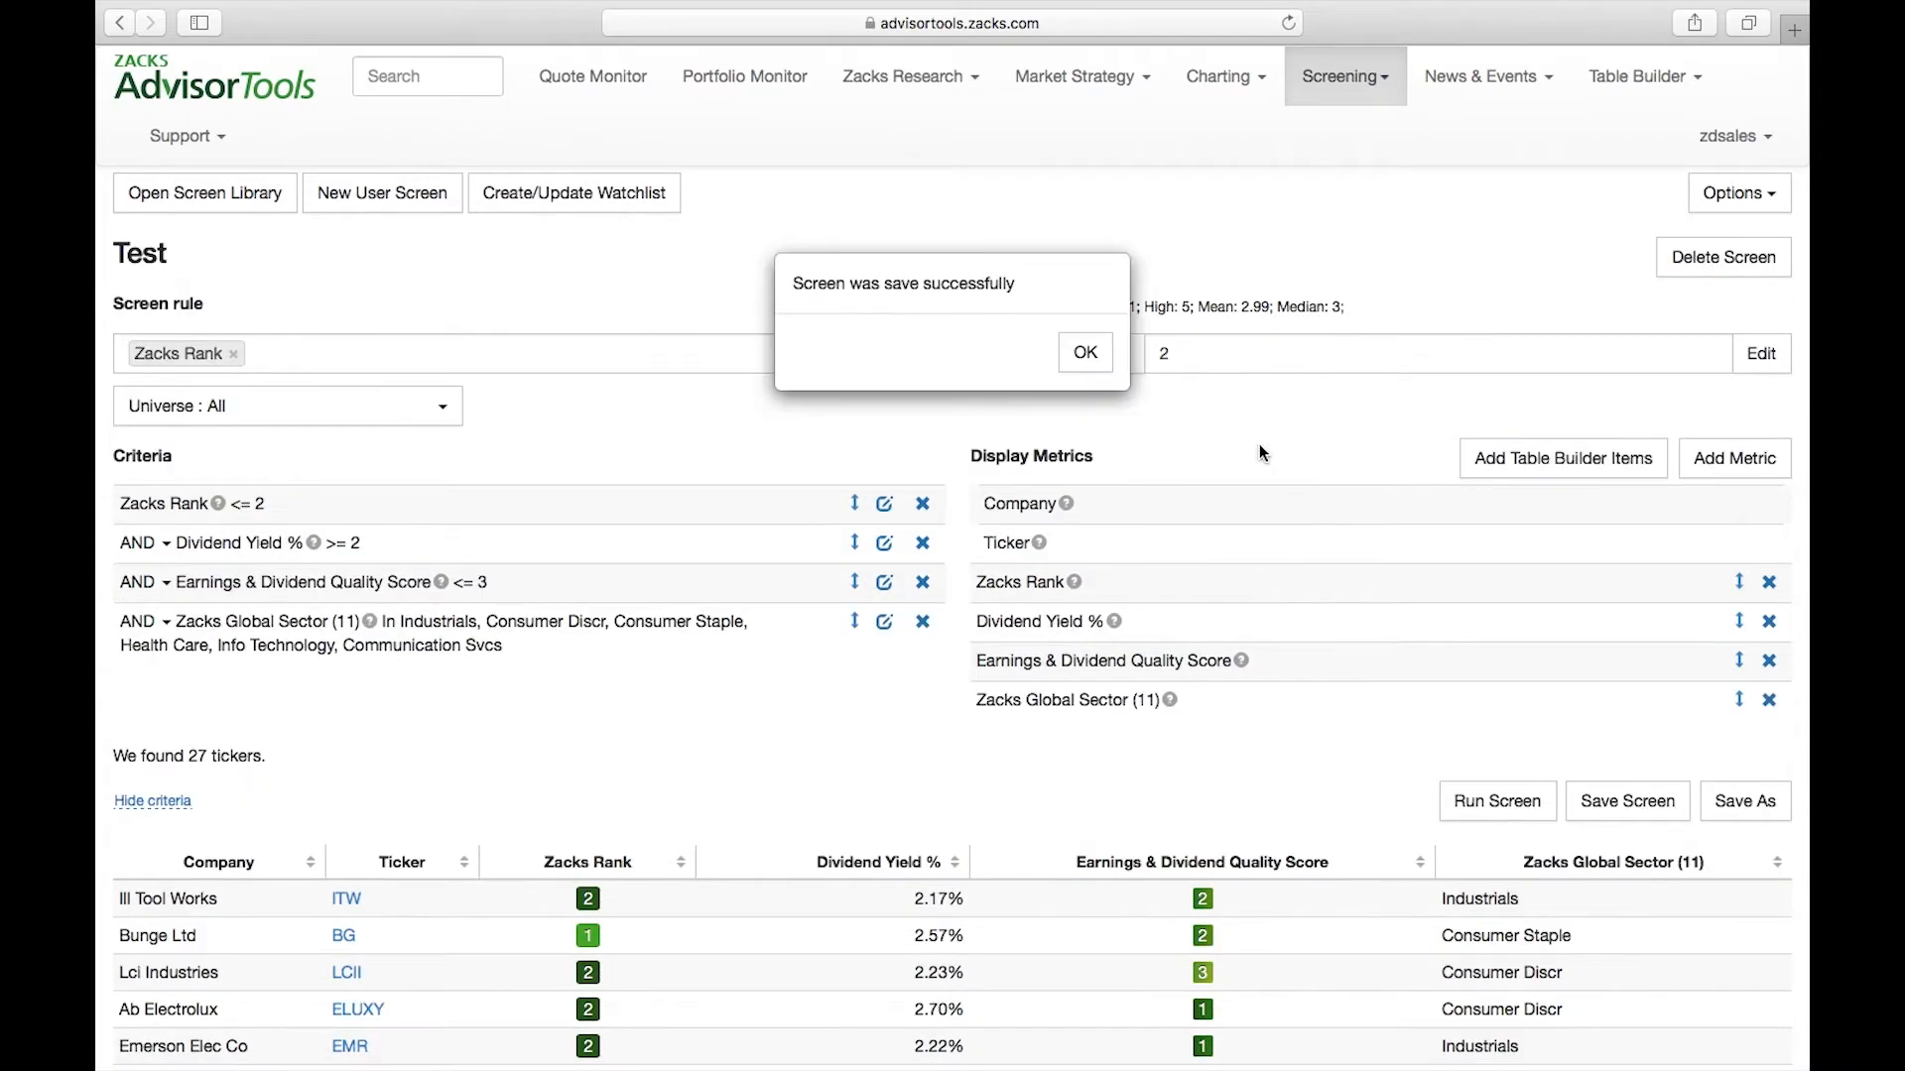
pyautogui.click(1084, 354)
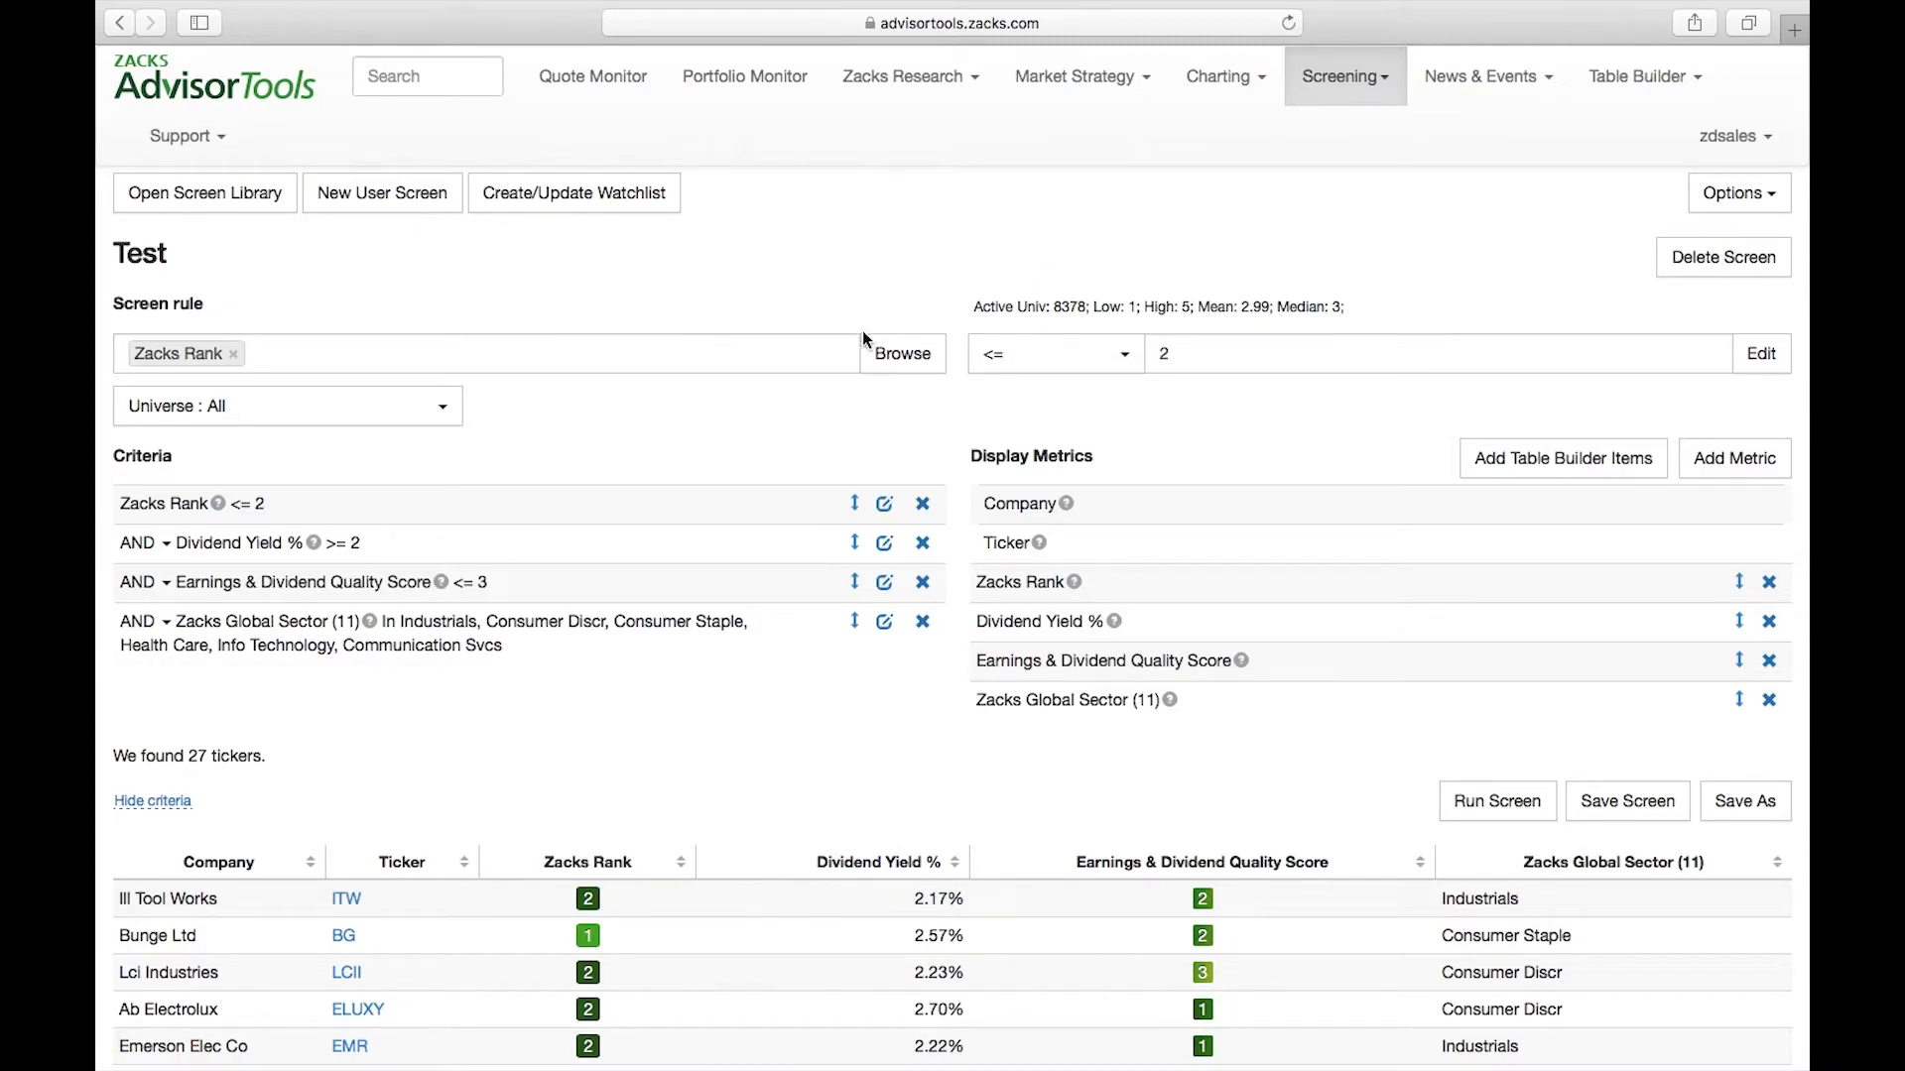
# Find the Test screen among the Saved Screens in the screen library, view its details and close the library
pyautogui.scroll(-2, 631, 753)
pyautogui.scroll(2, 628, 721)
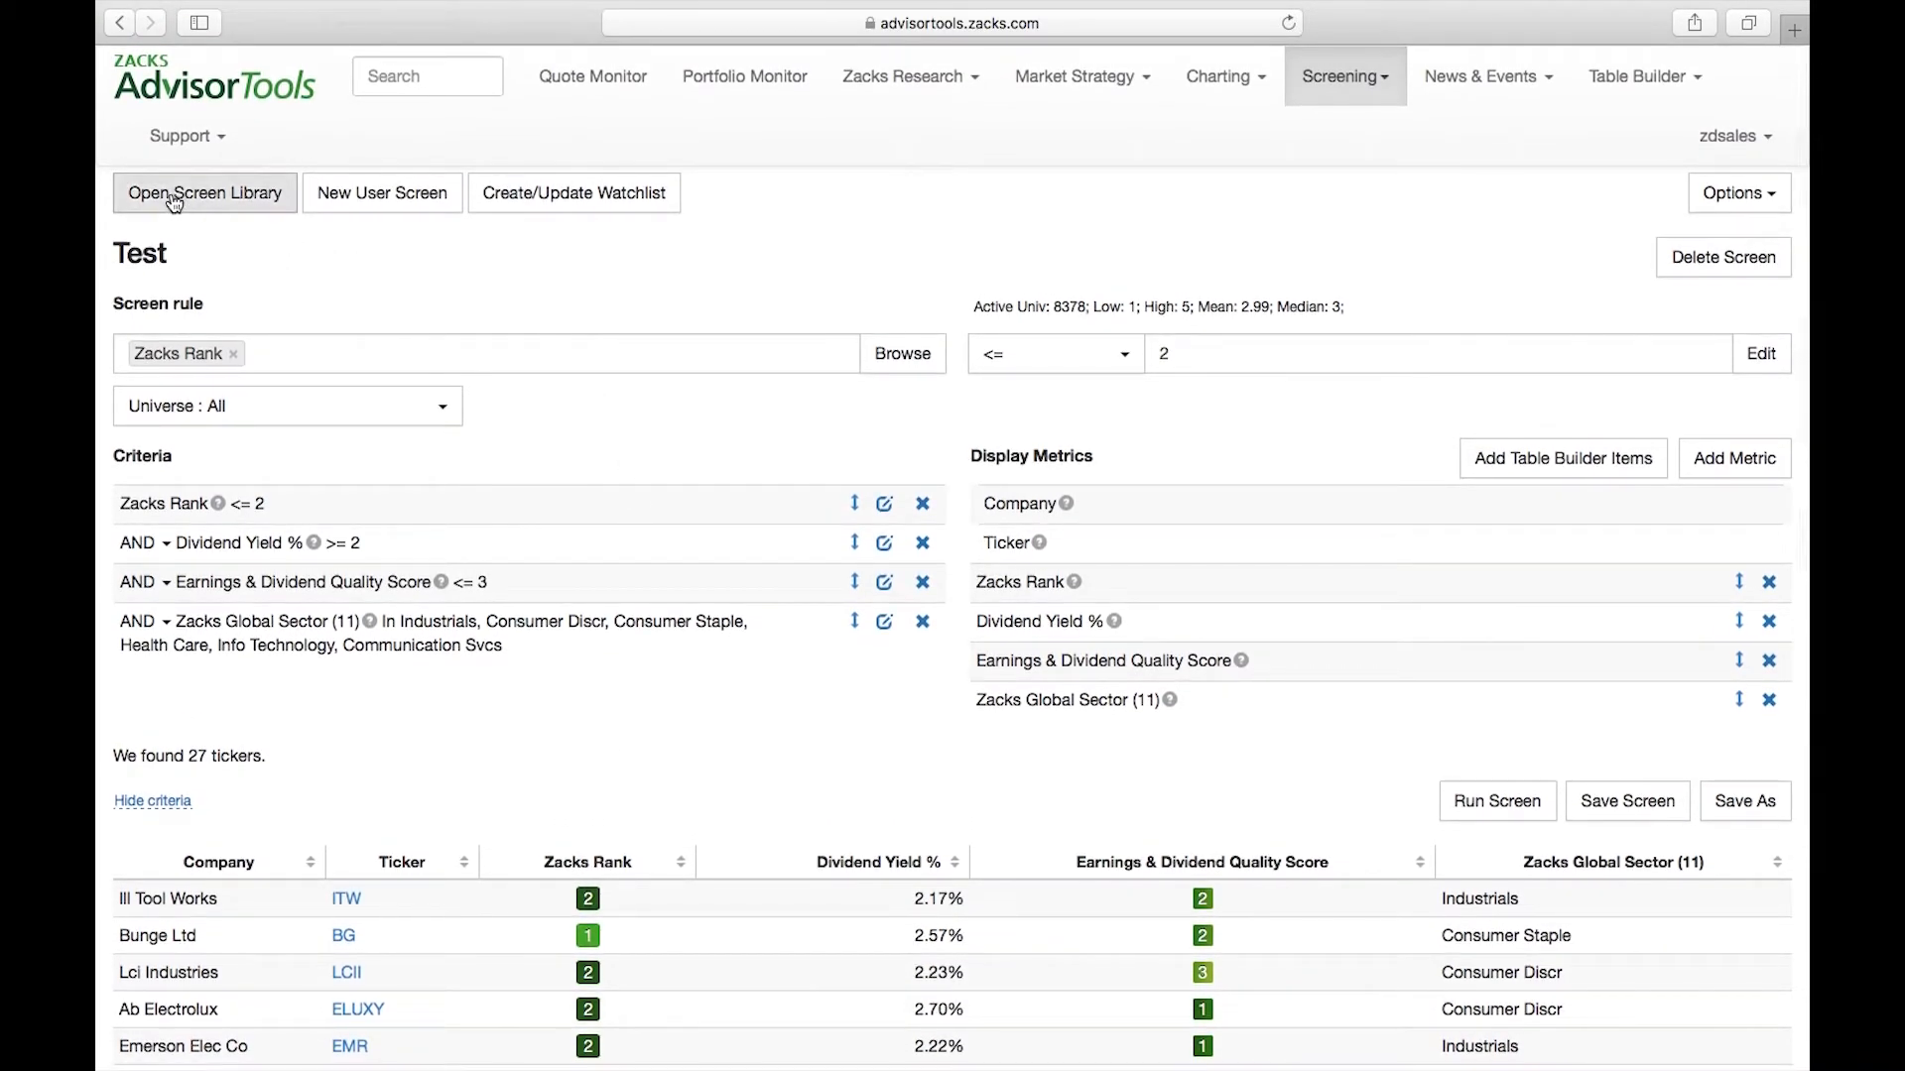
pyautogui.click(248, 206)
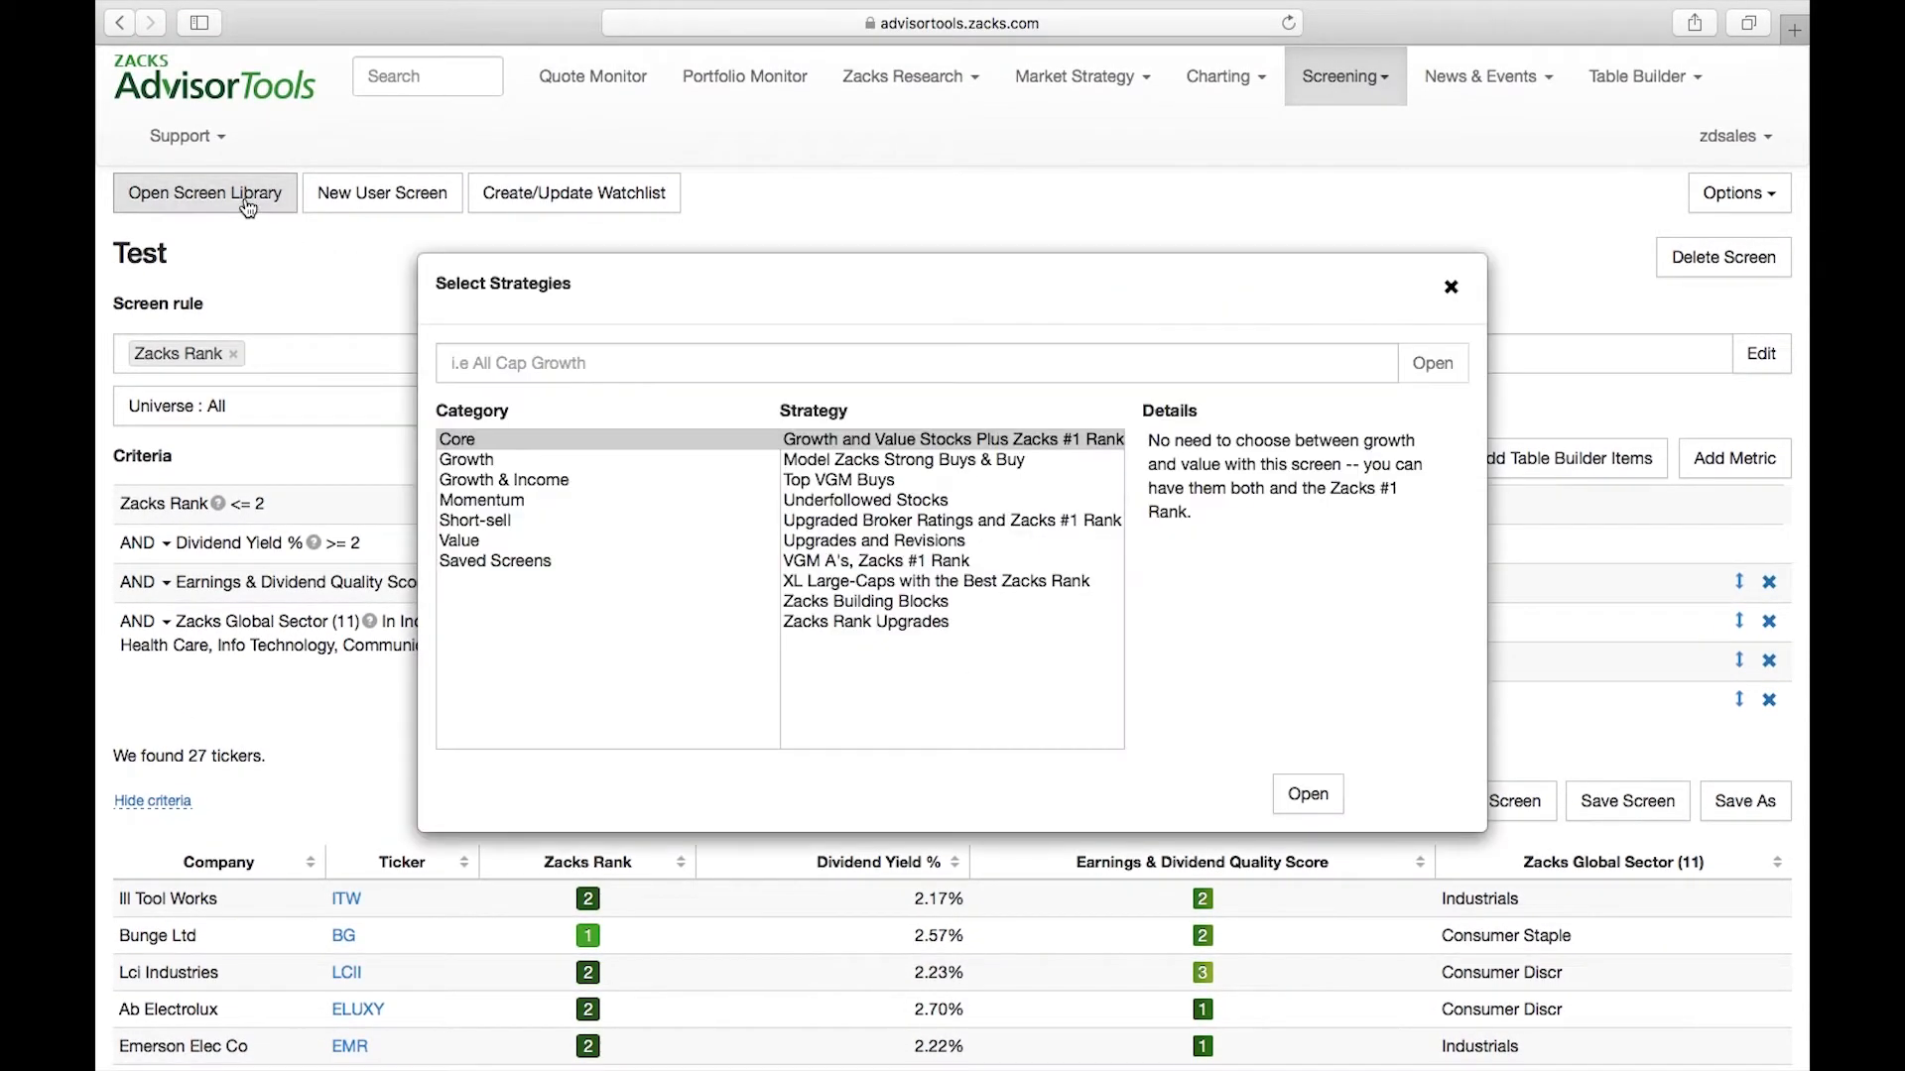
pyautogui.click(479, 562)
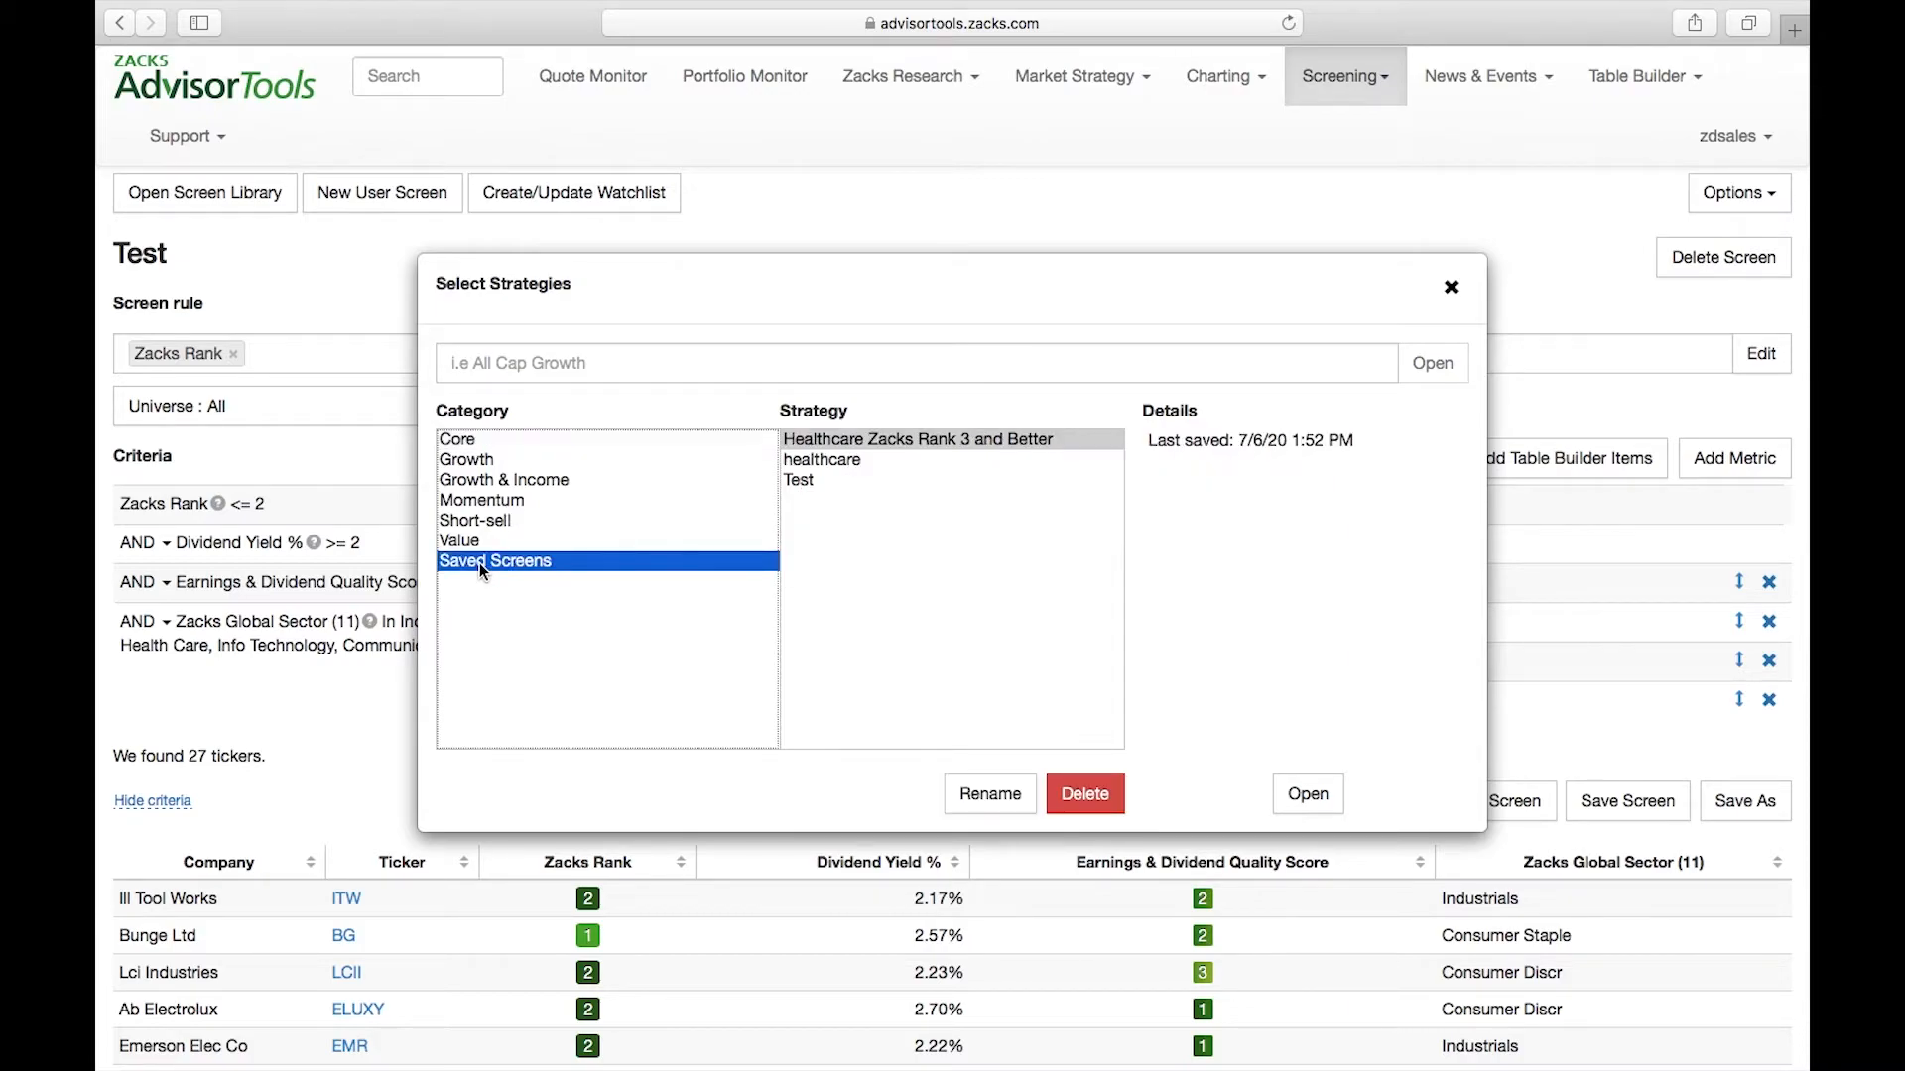
pyautogui.click(813, 482)
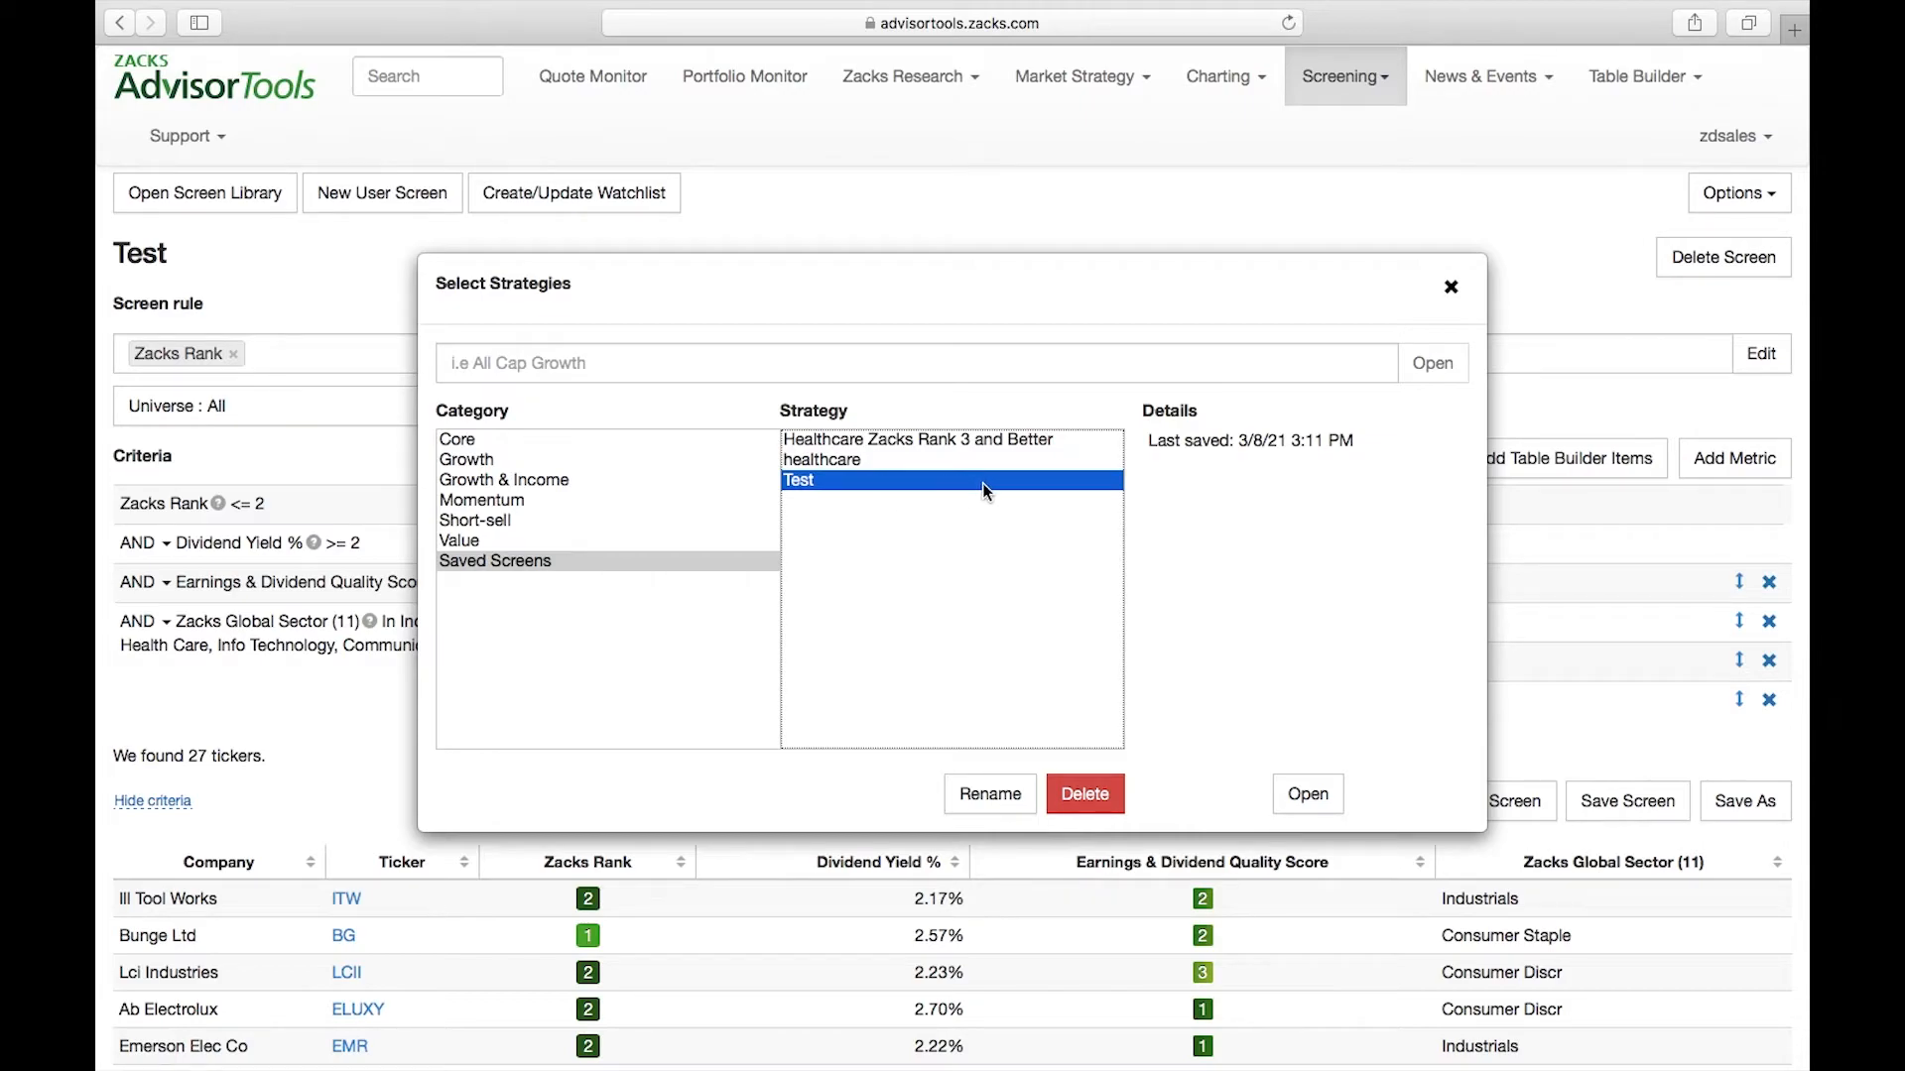
pyautogui.click(1451, 288)
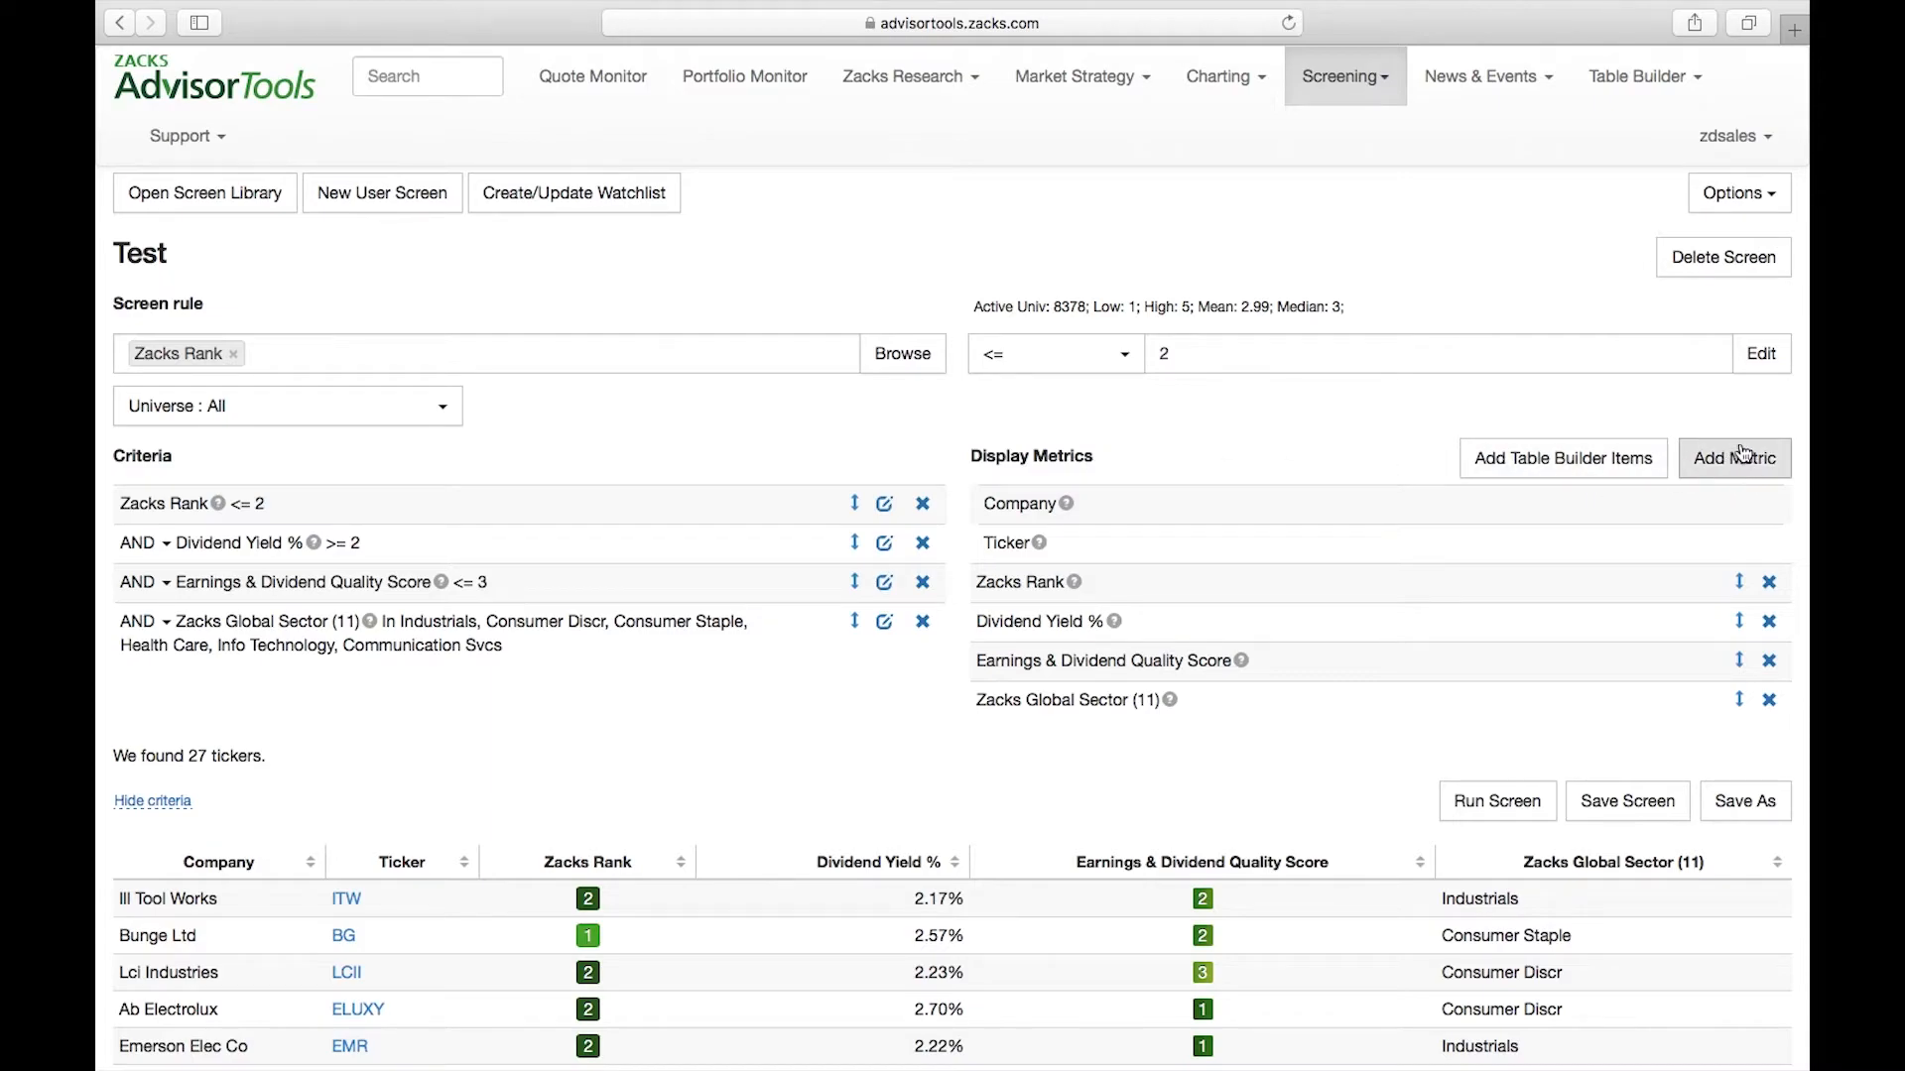
# Review the Test screen's display metrics and its count of matching tickers
pyautogui.moveTo(972, 455); pyautogui.dragTo(1111, 453)
pyautogui.click(1087, 464)
pyautogui.scroll(-2, 581, 773)
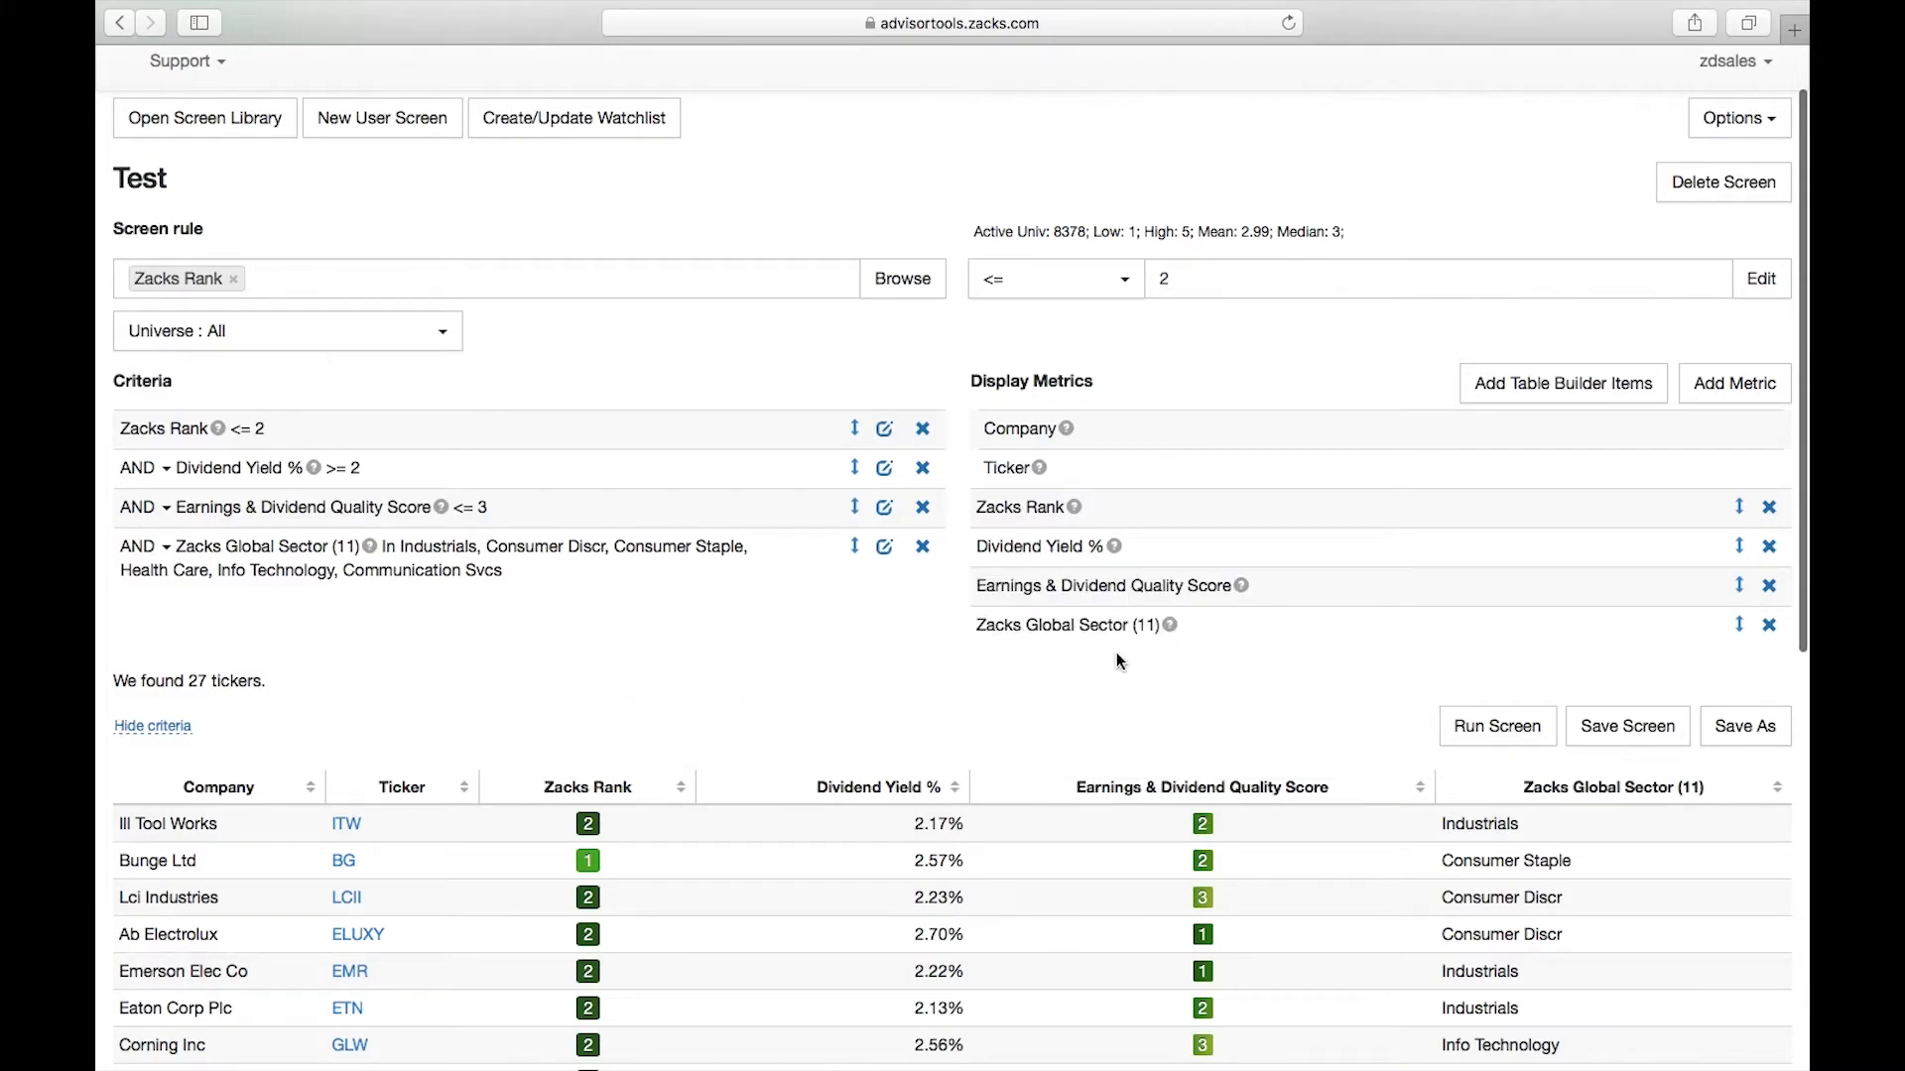
pyautogui.moveTo(1593, 790)
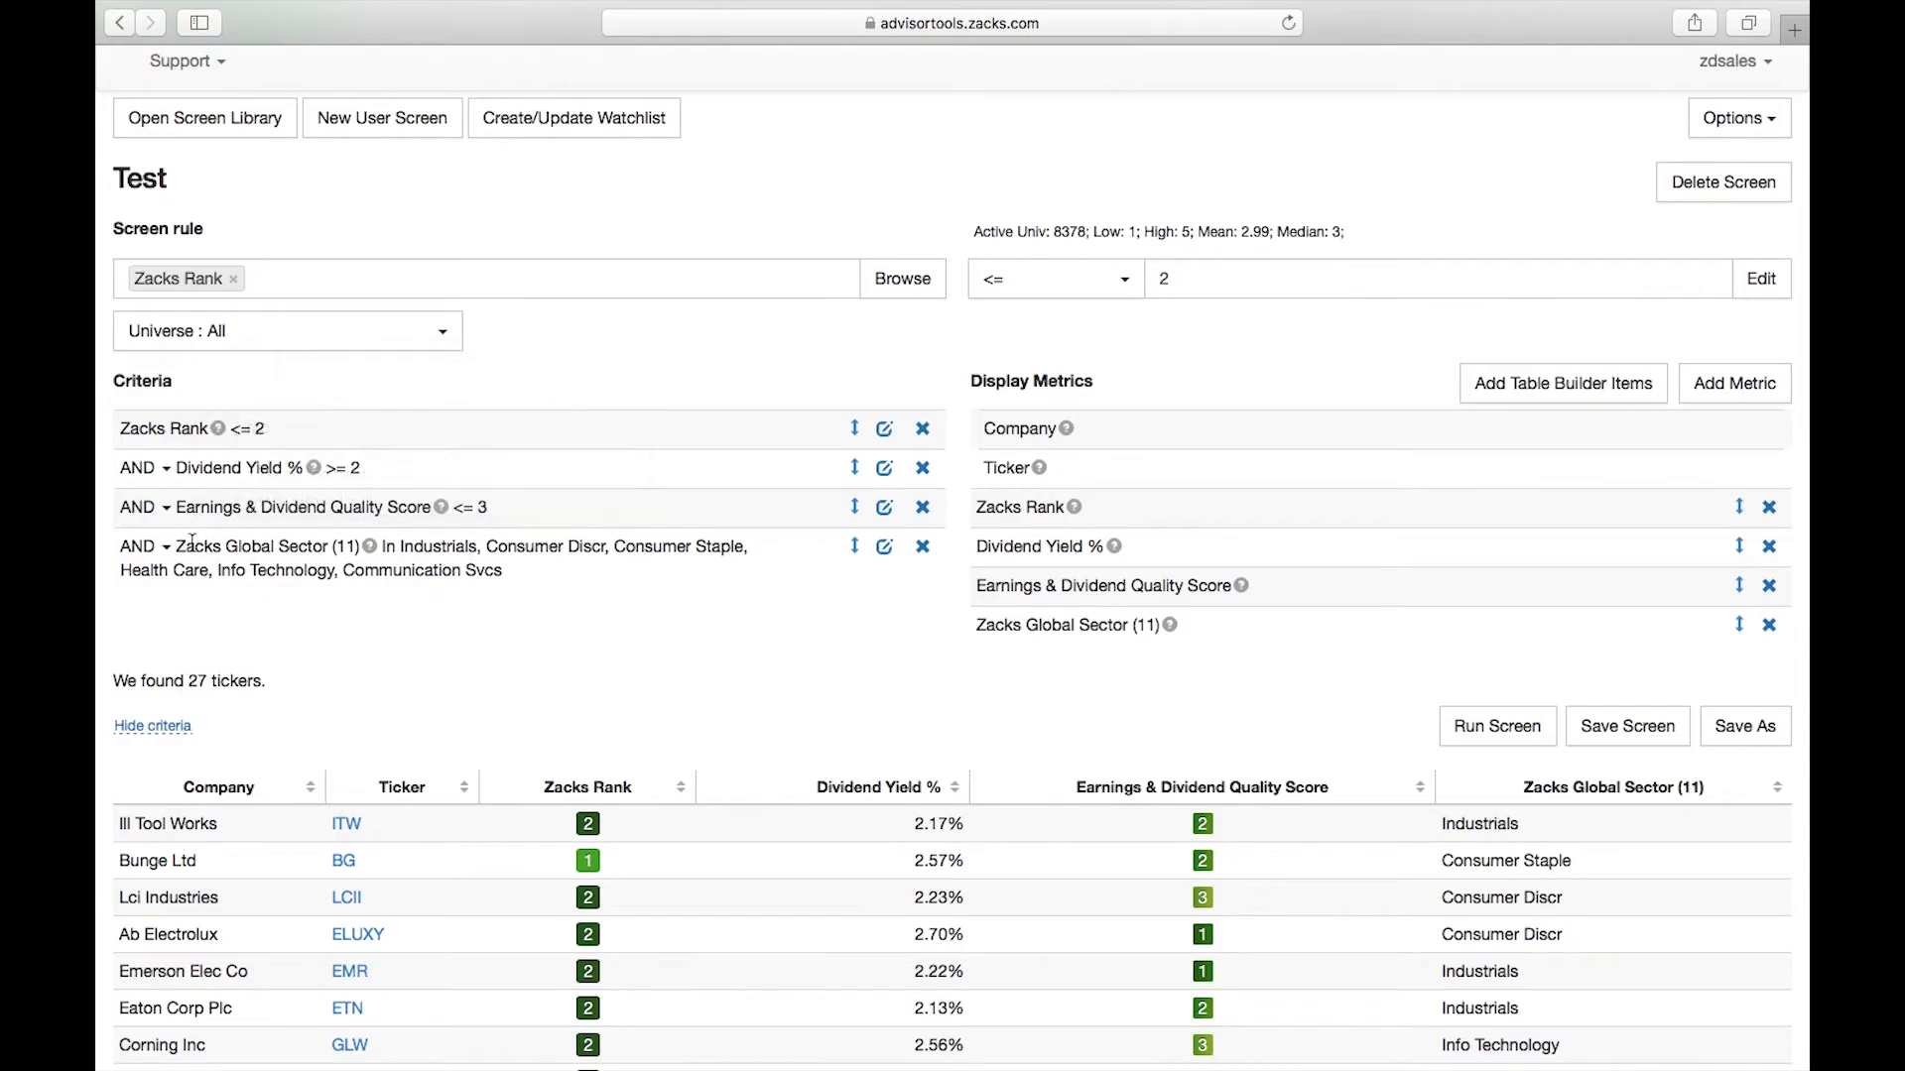
pyautogui.moveTo(186, 683); pyautogui.dragTo(267, 683)
pyautogui.click(441, 694)
# Add Dividend Growth 5 Year LS % from the Growth category to the screen's display metrics
pyautogui.click(1748, 389)
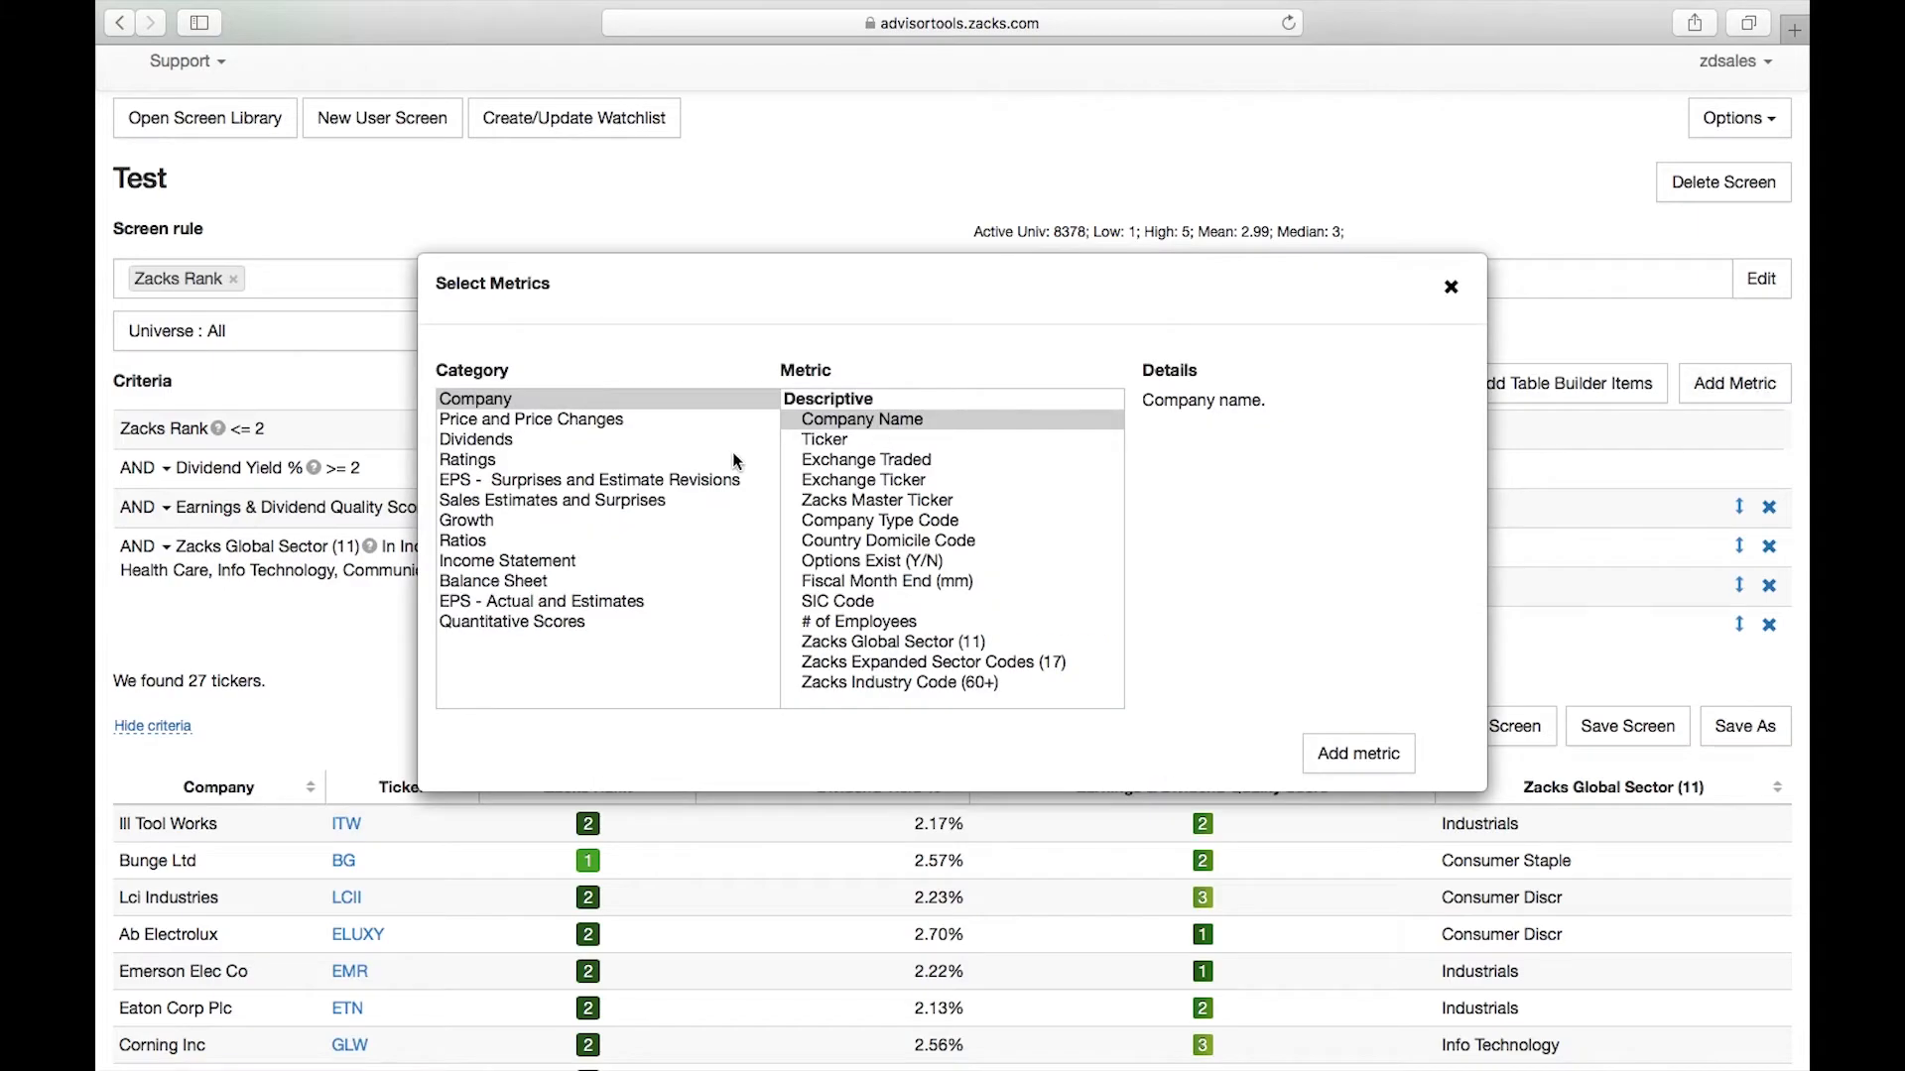
pyautogui.click(462, 526)
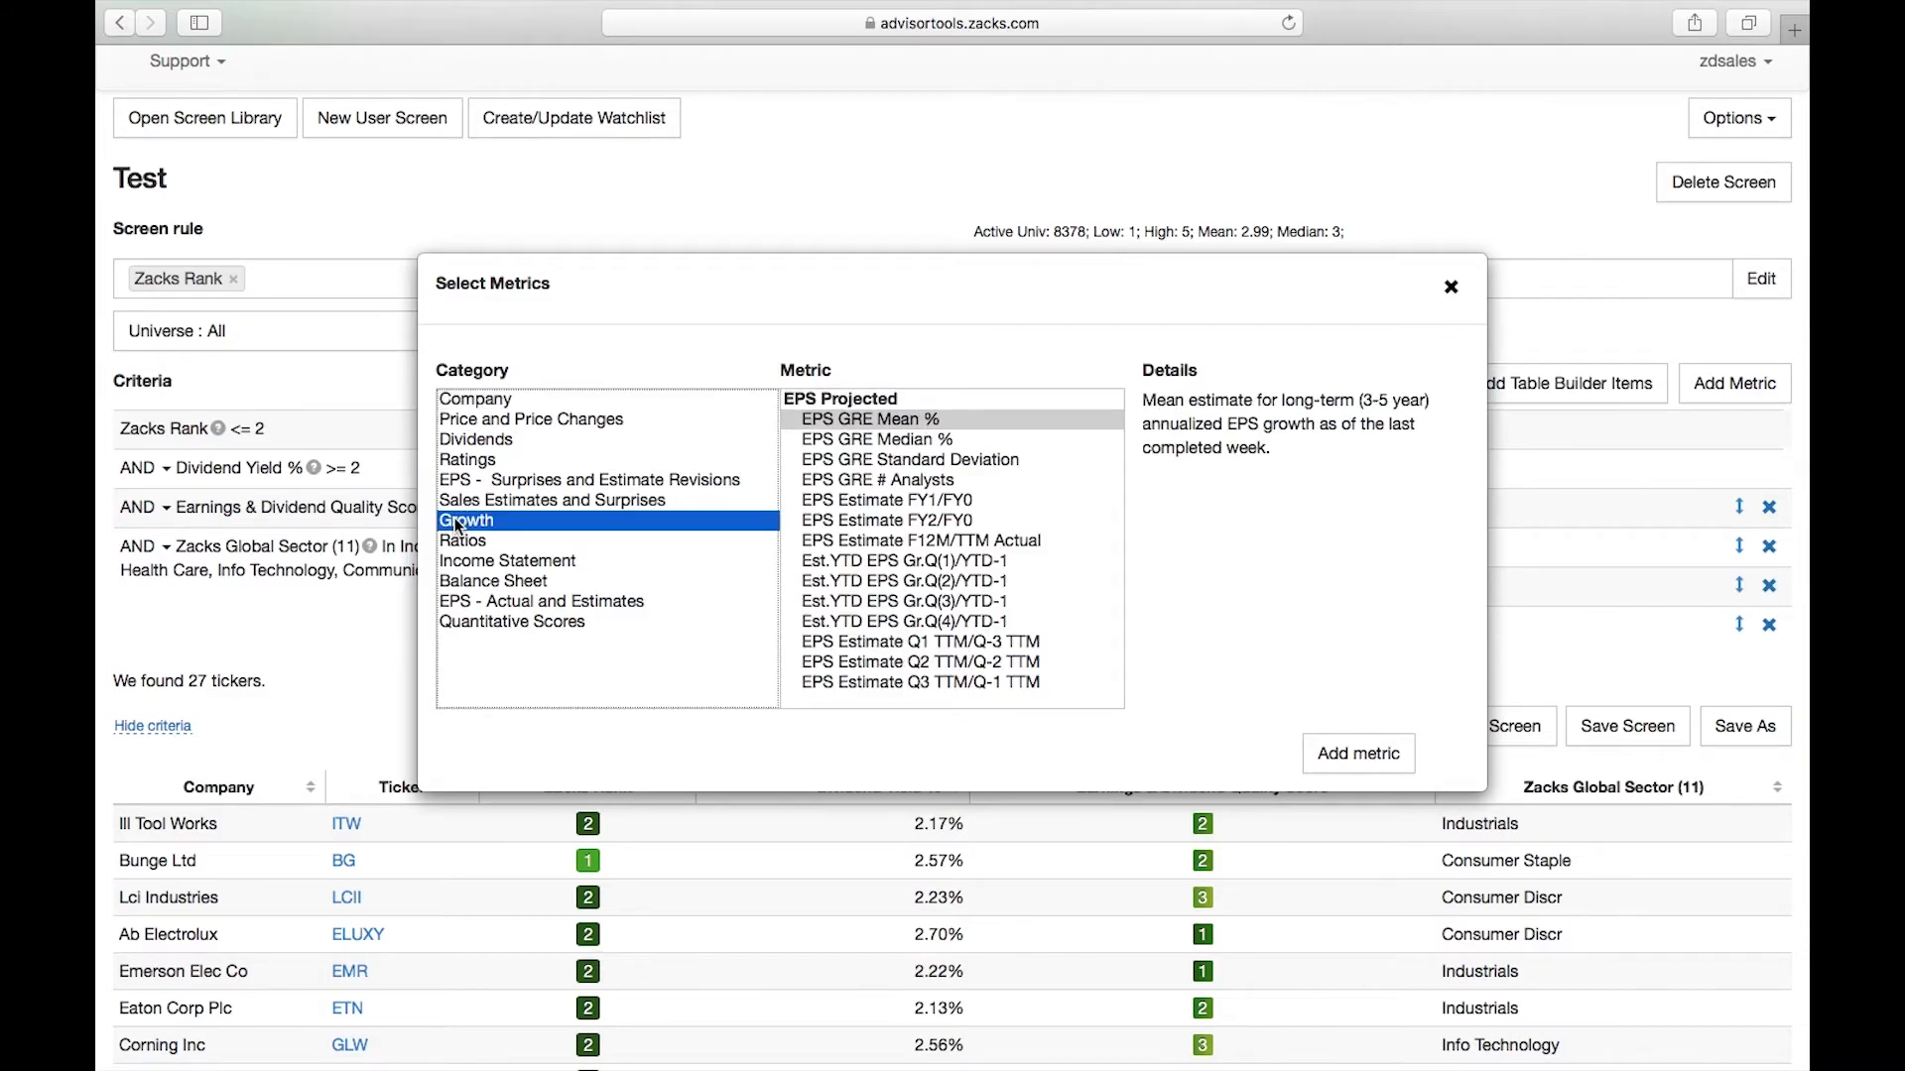
pyautogui.scroll(-3, 1069, 517)
pyautogui.scroll(-5, 1070, 518)
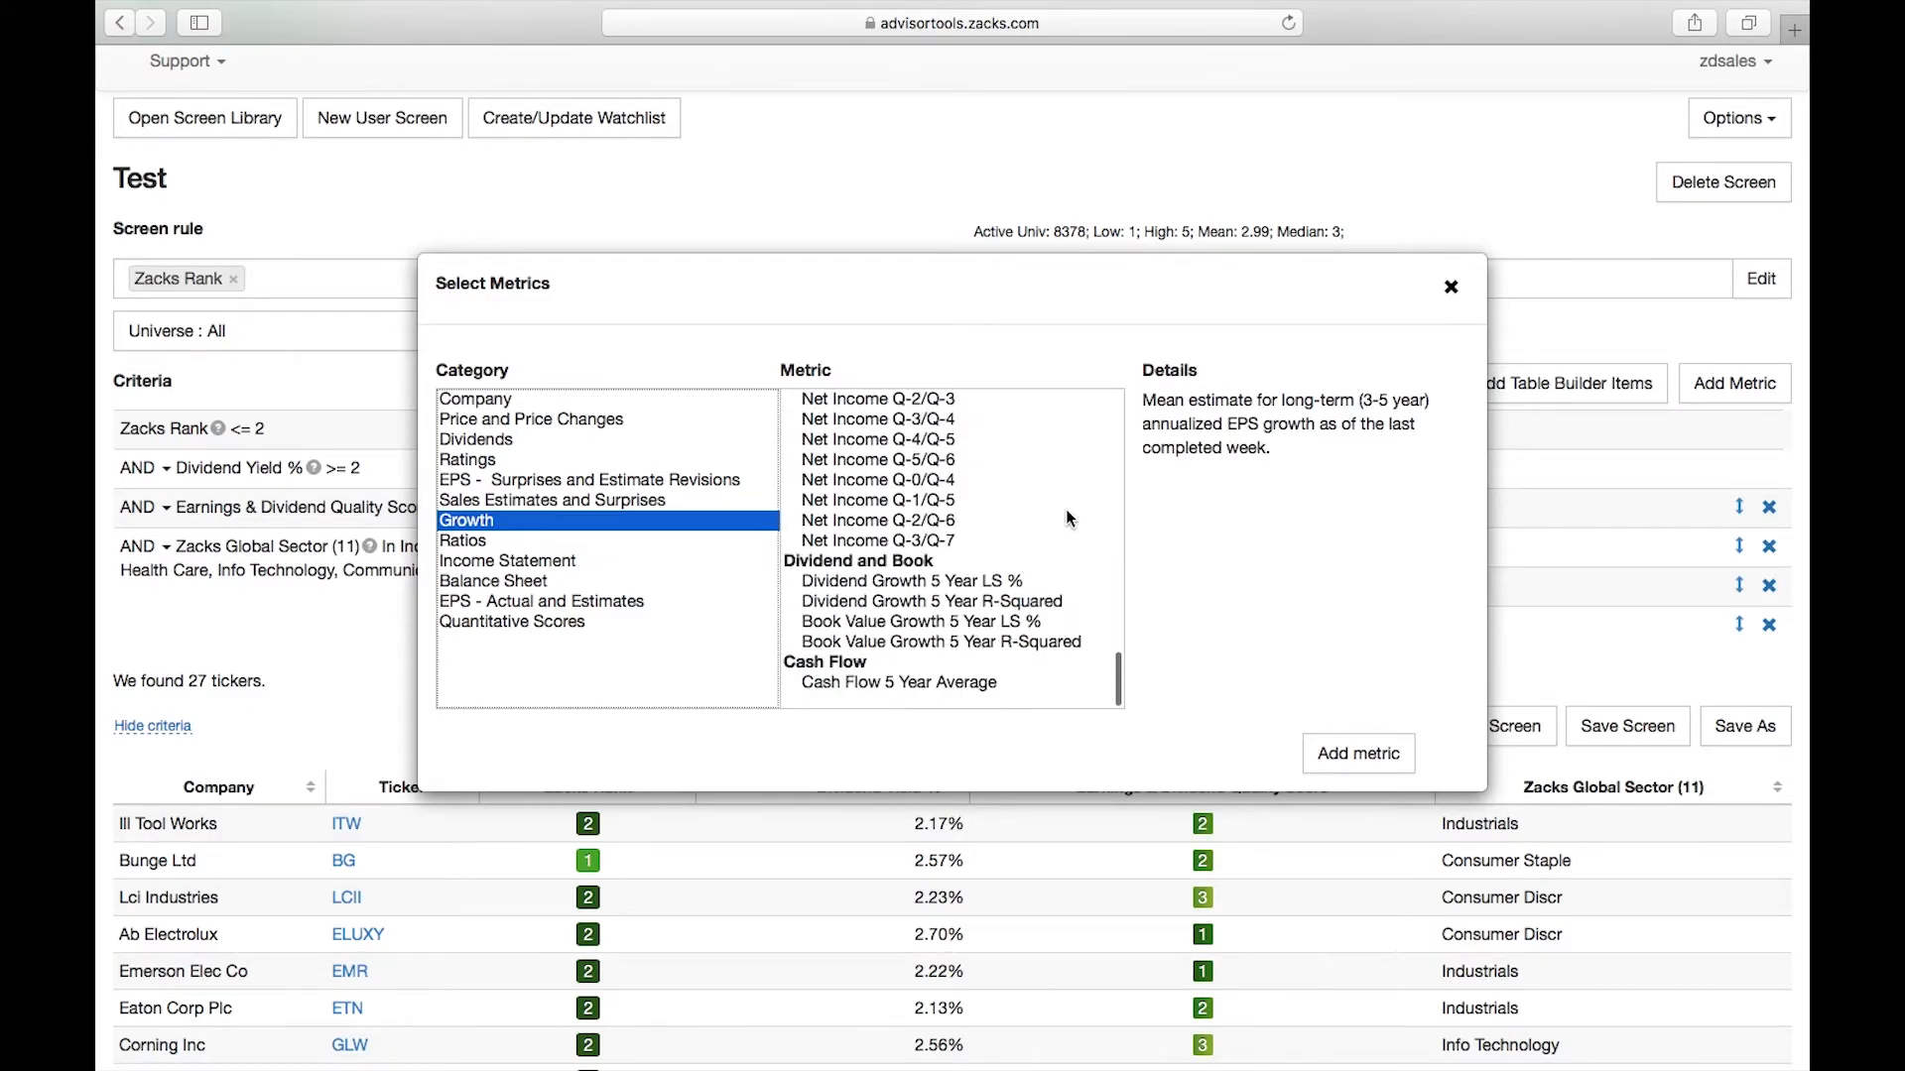
pyautogui.click(859, 584)
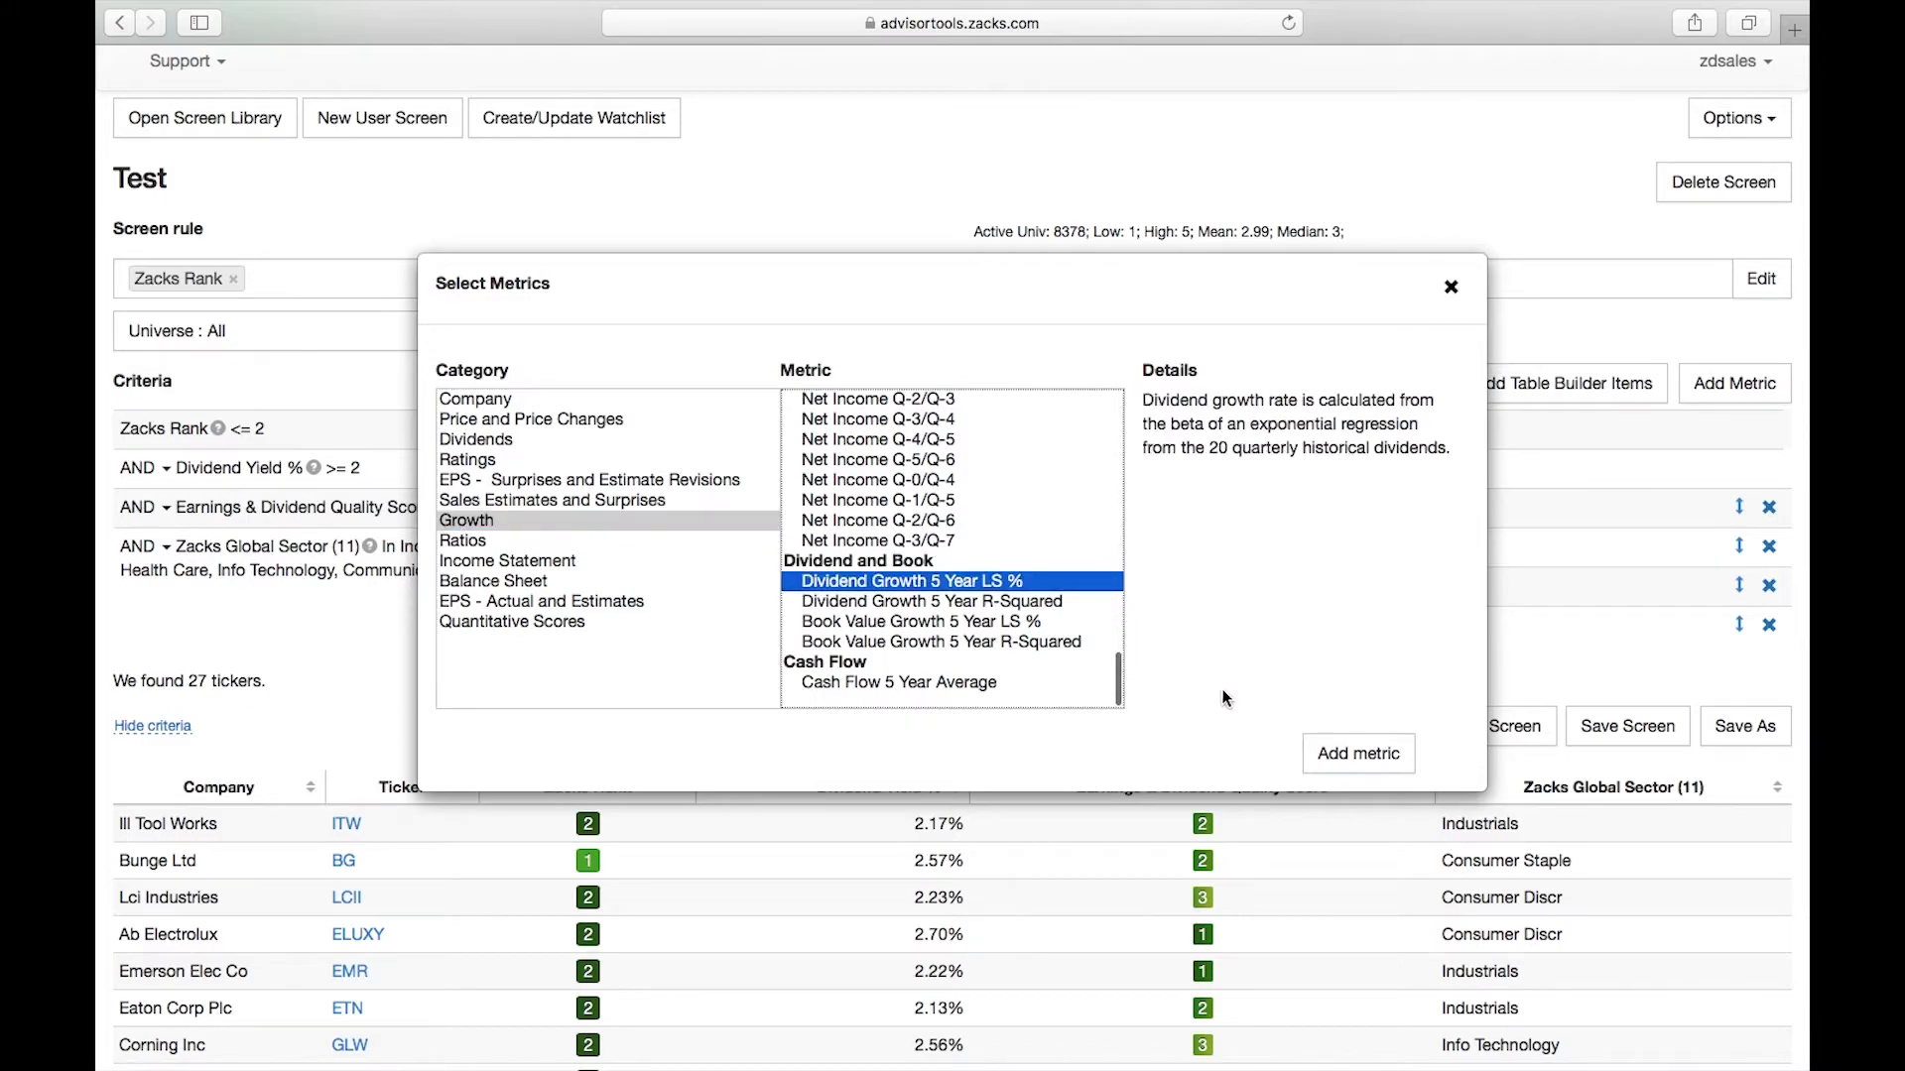
pyautogui.click(1358, 756)
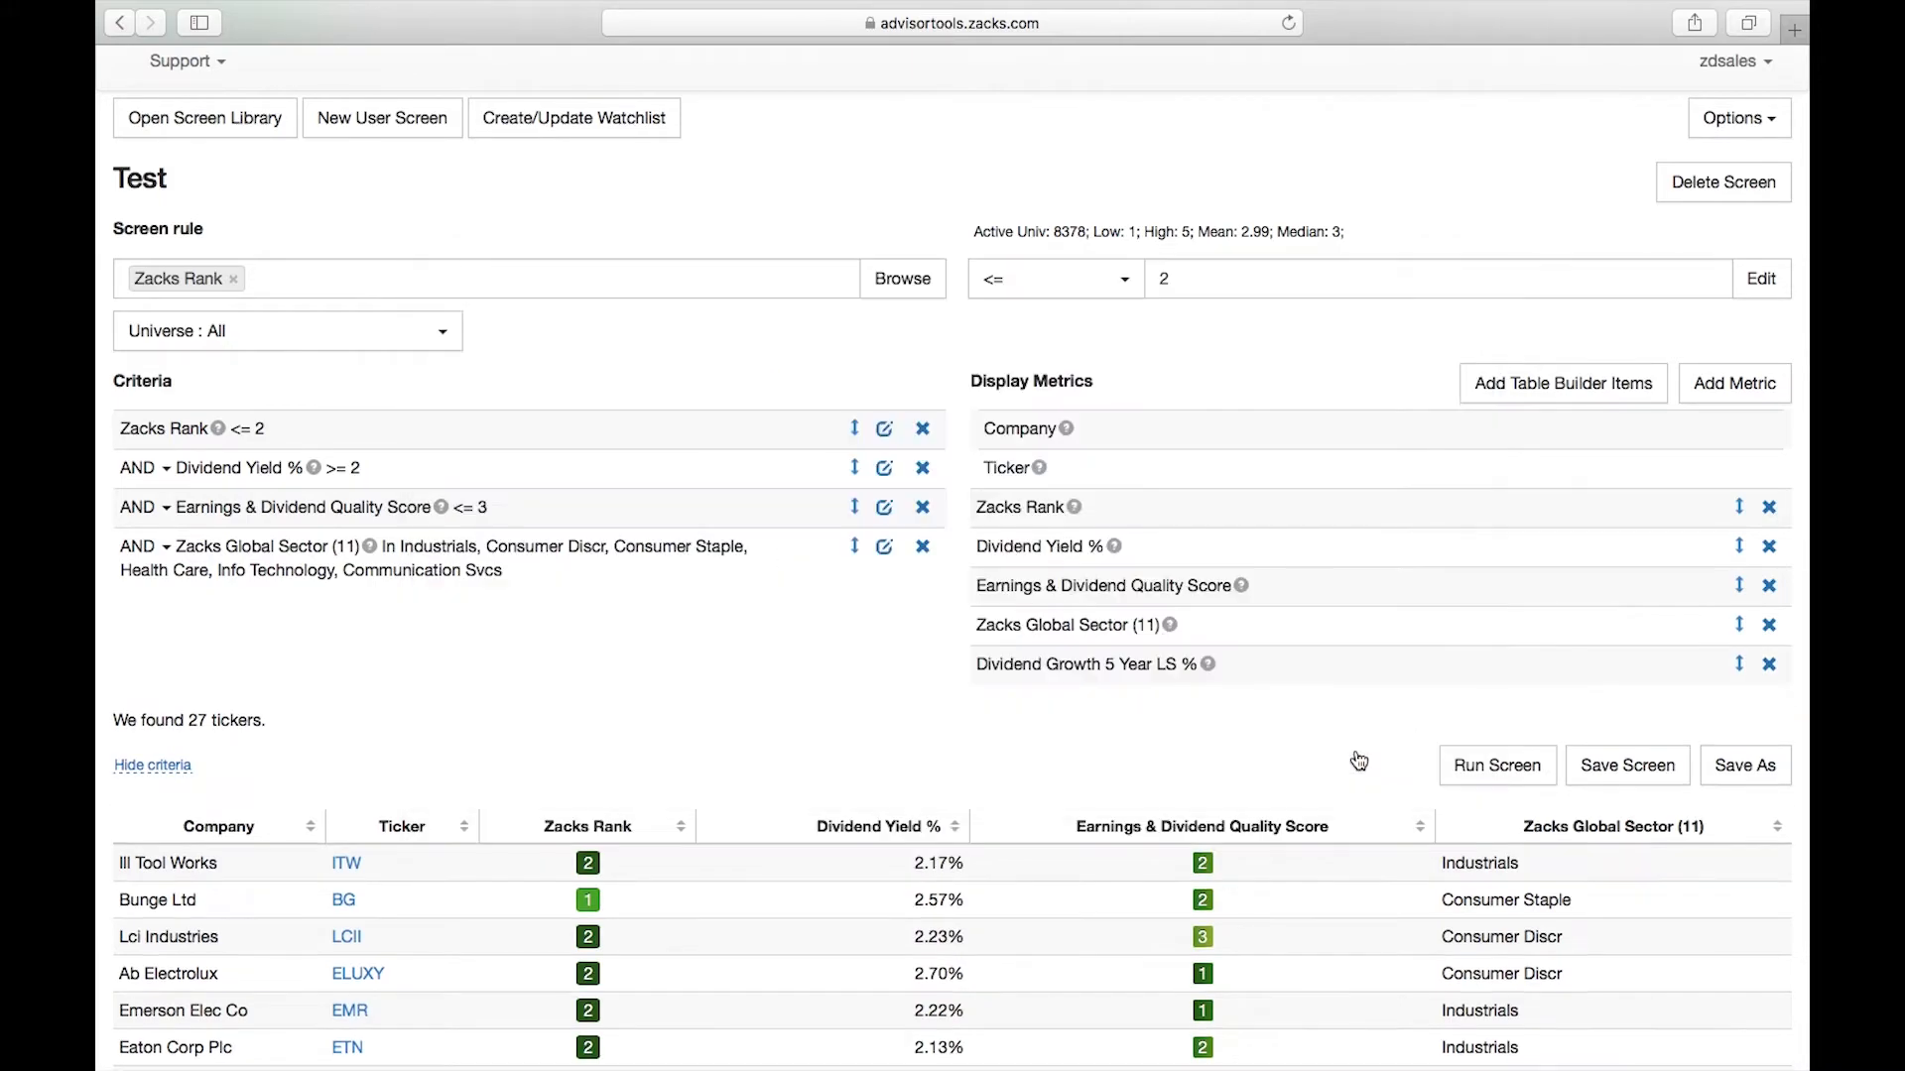
# Add Dividend Growth 5 Year R-Squared from the Growth category to the screen's display metrics
pyautogui.click(1734, 386)
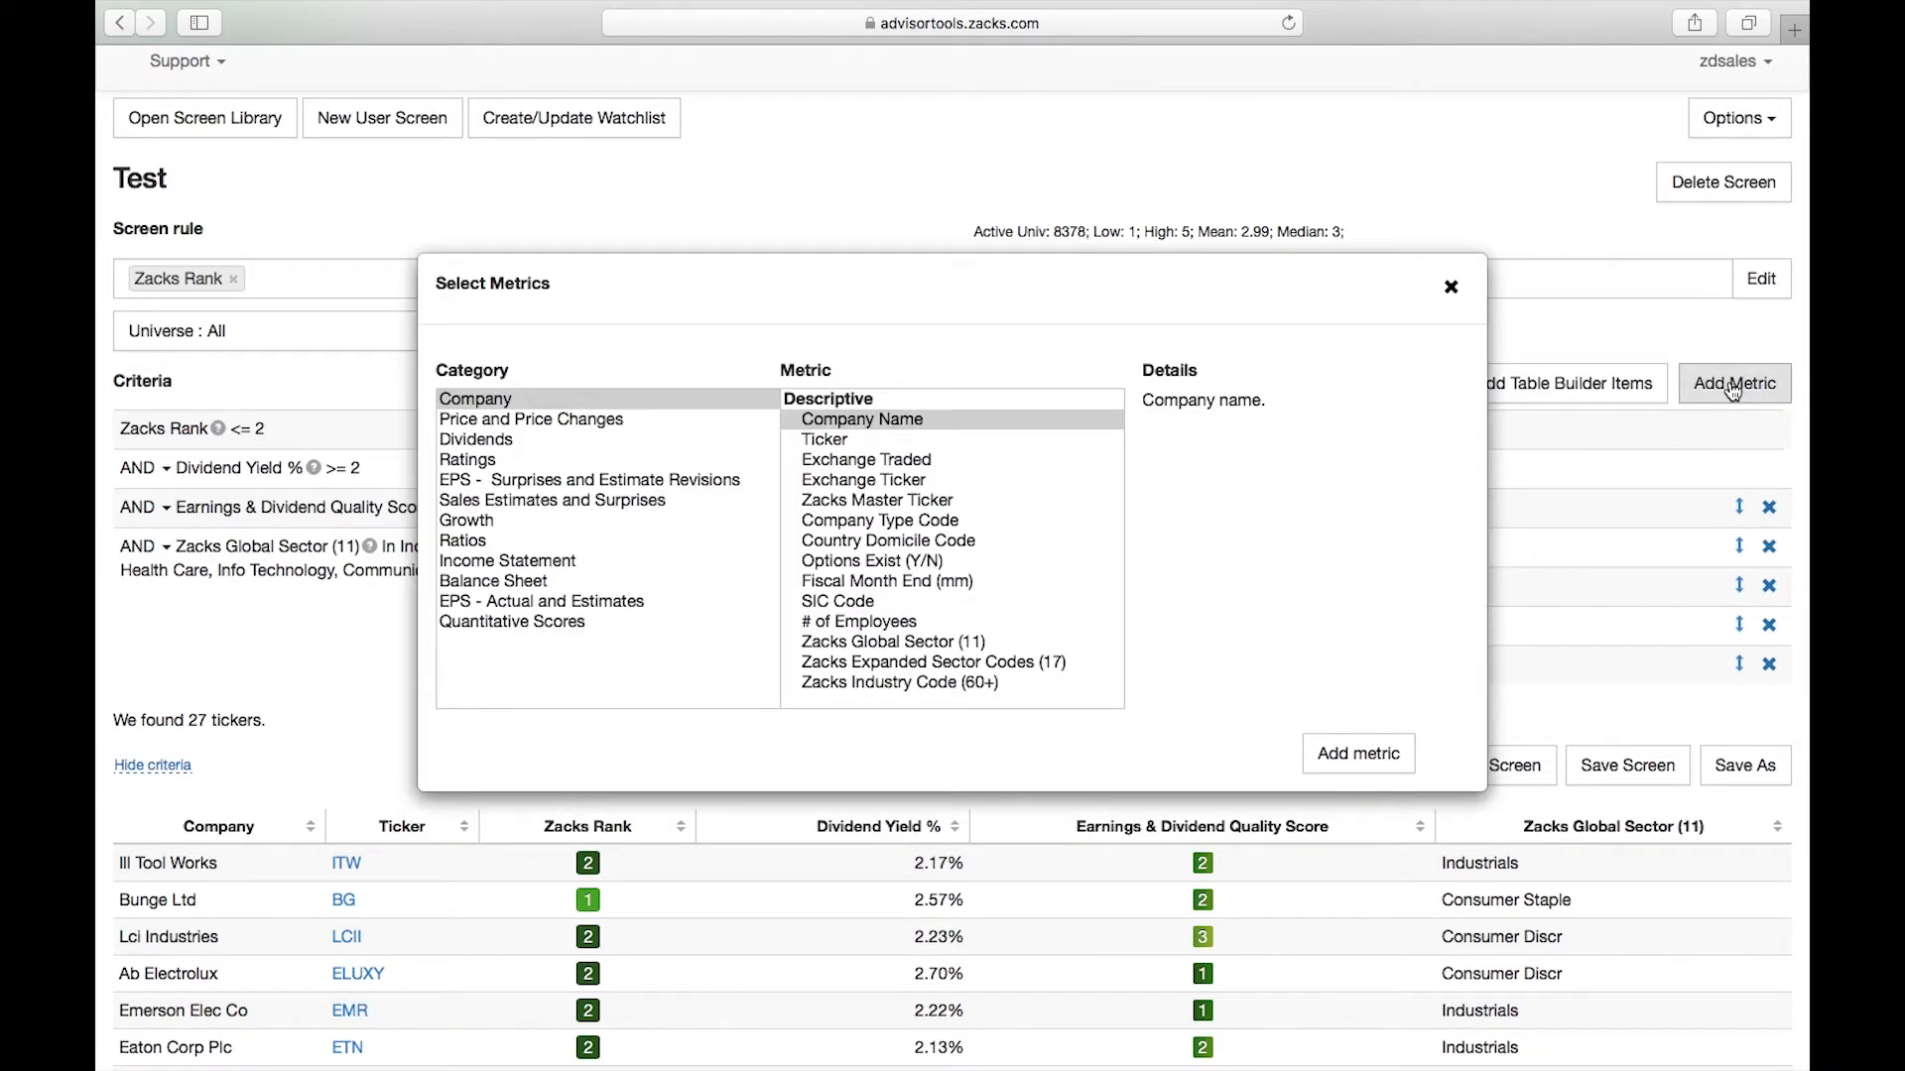
pyautogui.click(467, 521)
pyautogui.scroll(-20, 861, 531)
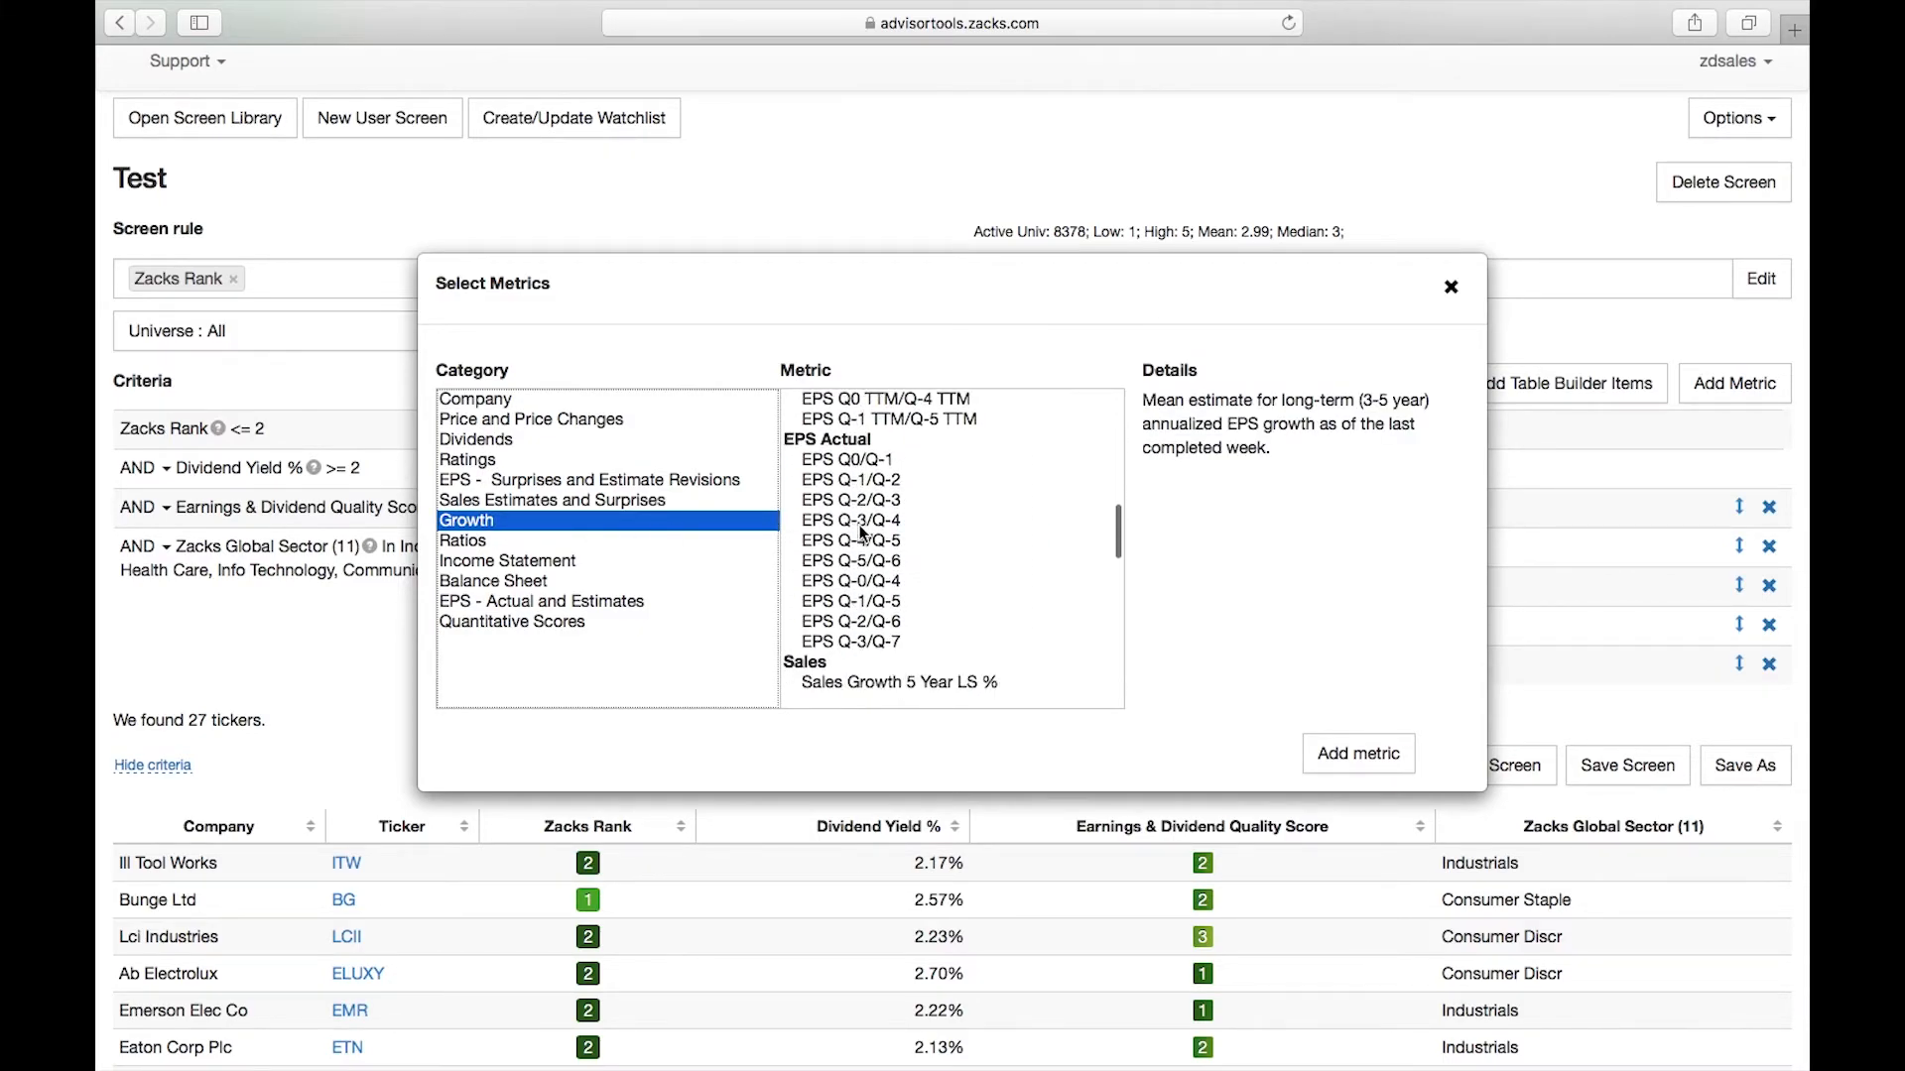
pyautogui.scroll(-5, 863, 535)
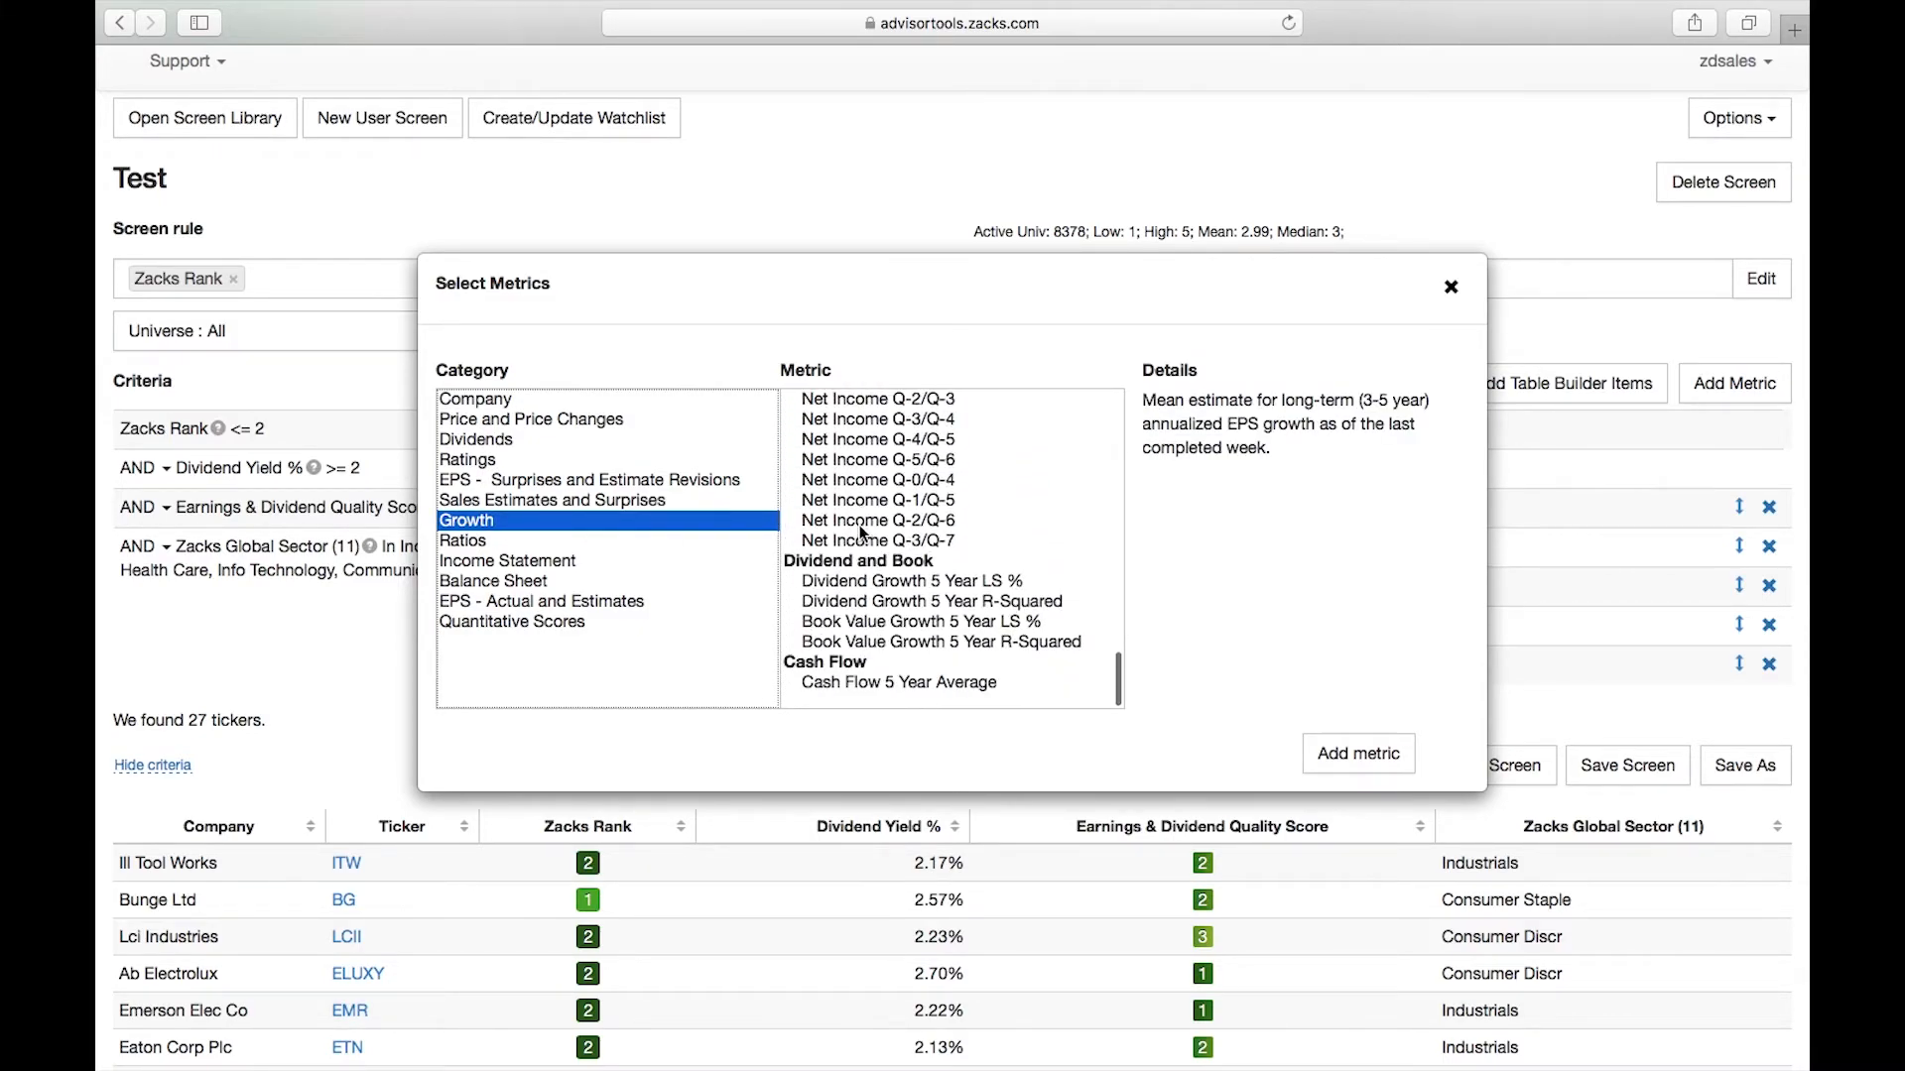
pyautogui.click(1028, 605)
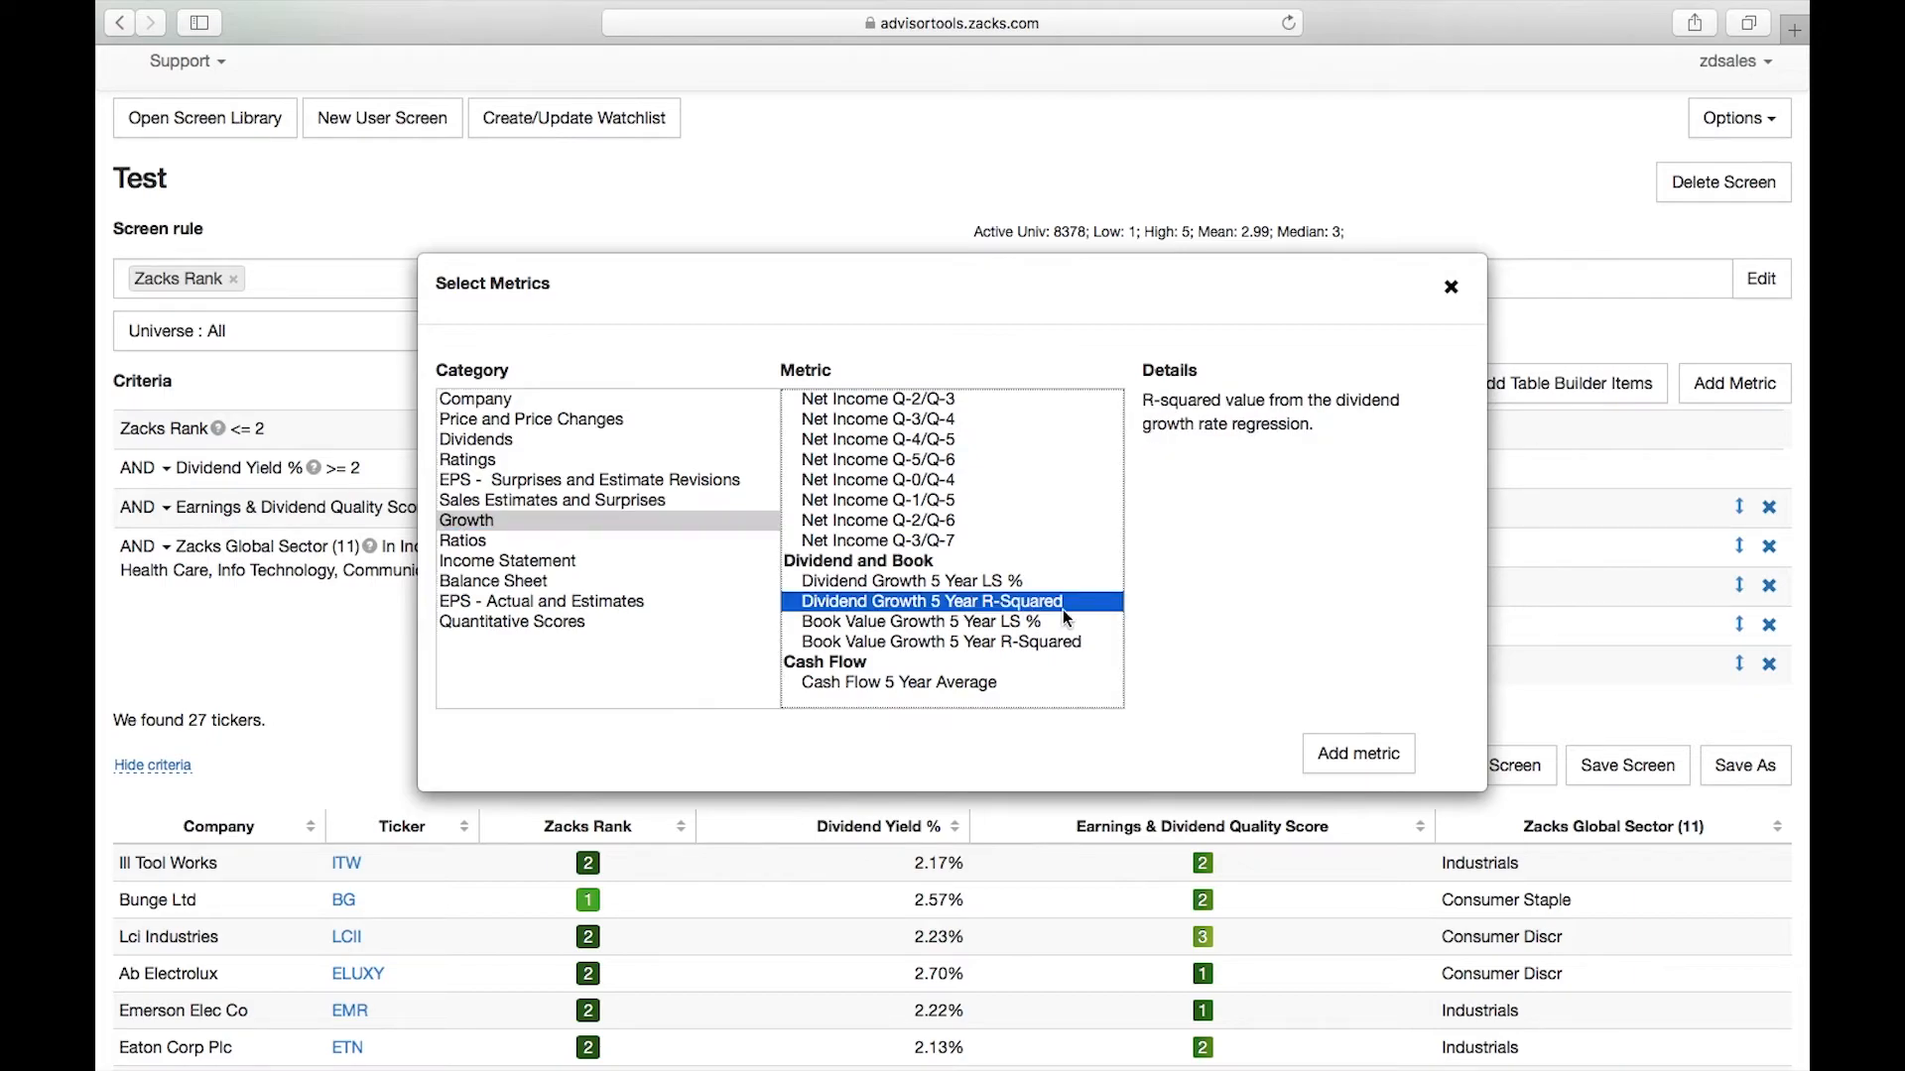
pyautogui.click(1392, 766)
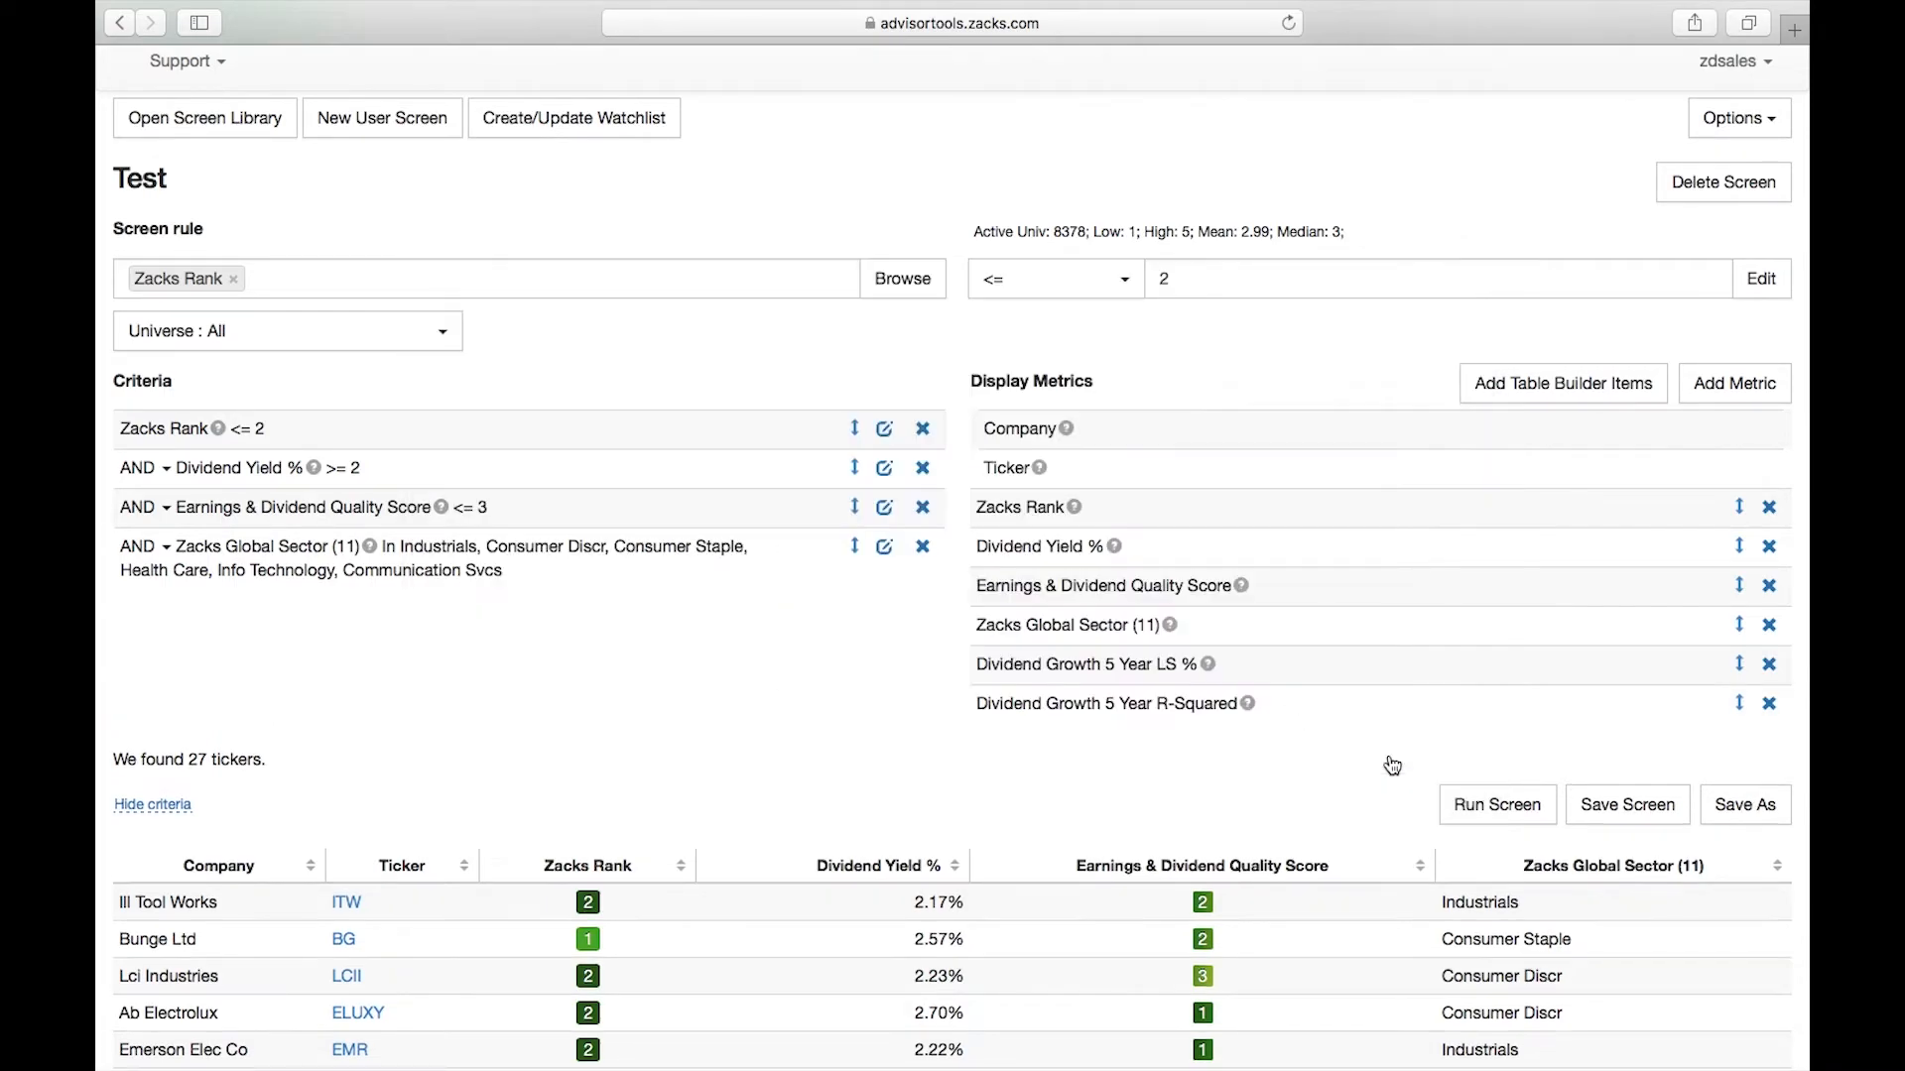
# Run the screen with the added metrics and read the definitions of the two dividend growth columns
pyautogui.click(1497, 804)
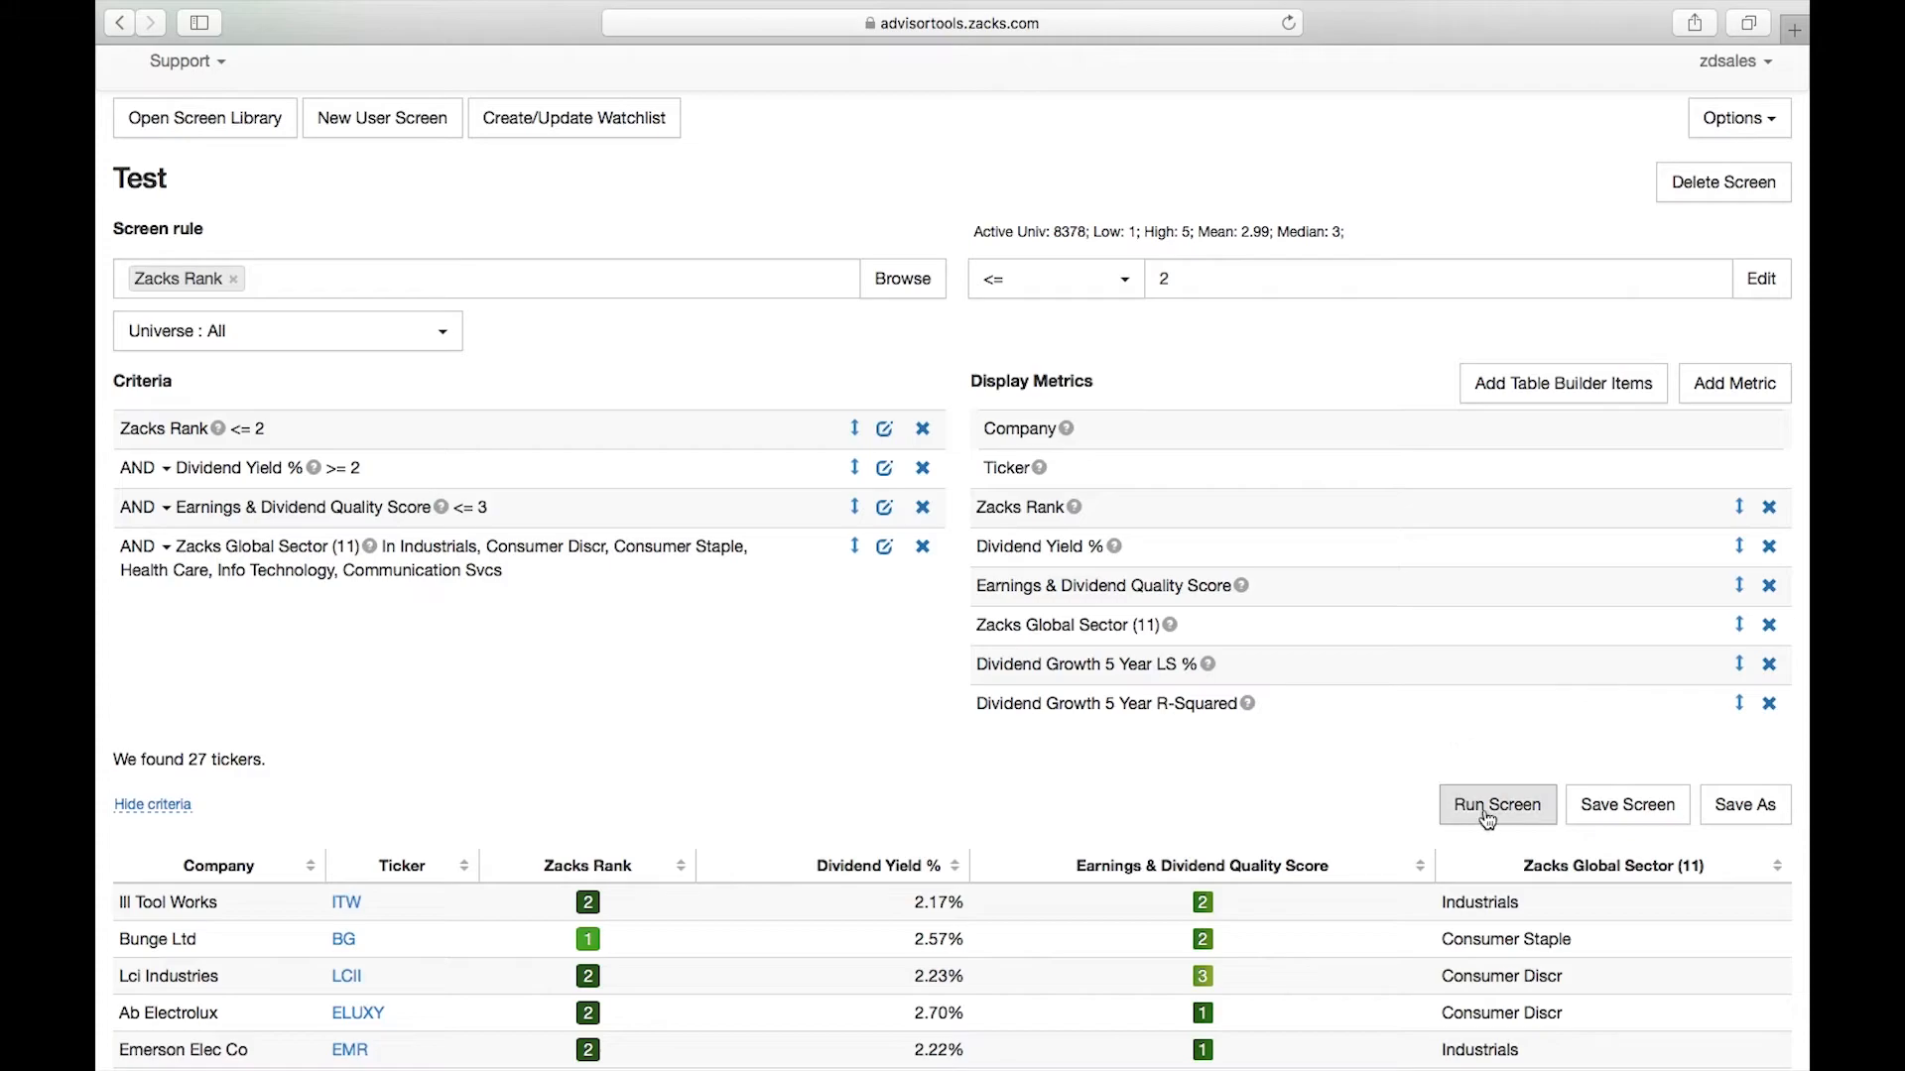
pyautogui.scroll(-2, 797, 743)
pyautogui.scroll(-3, 796, 741)
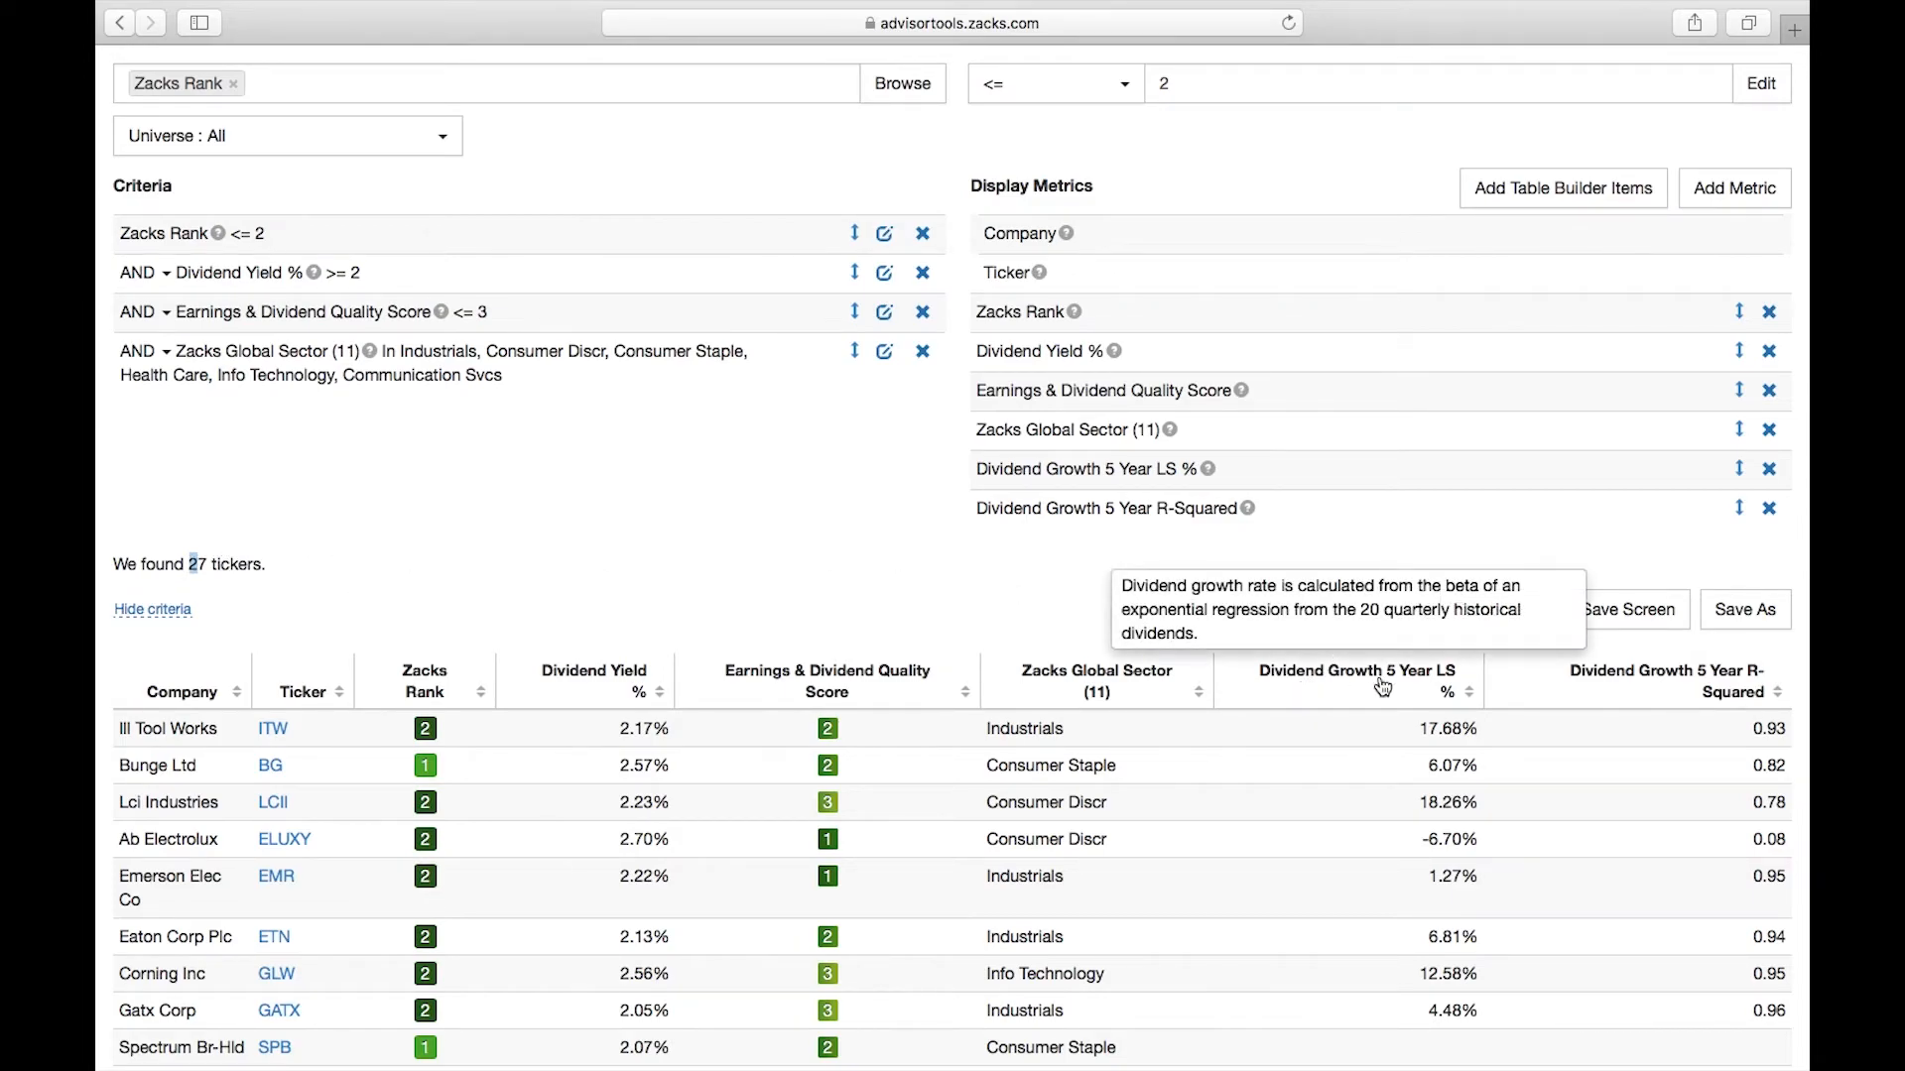
pyautogui.moveTo(1389, 703)
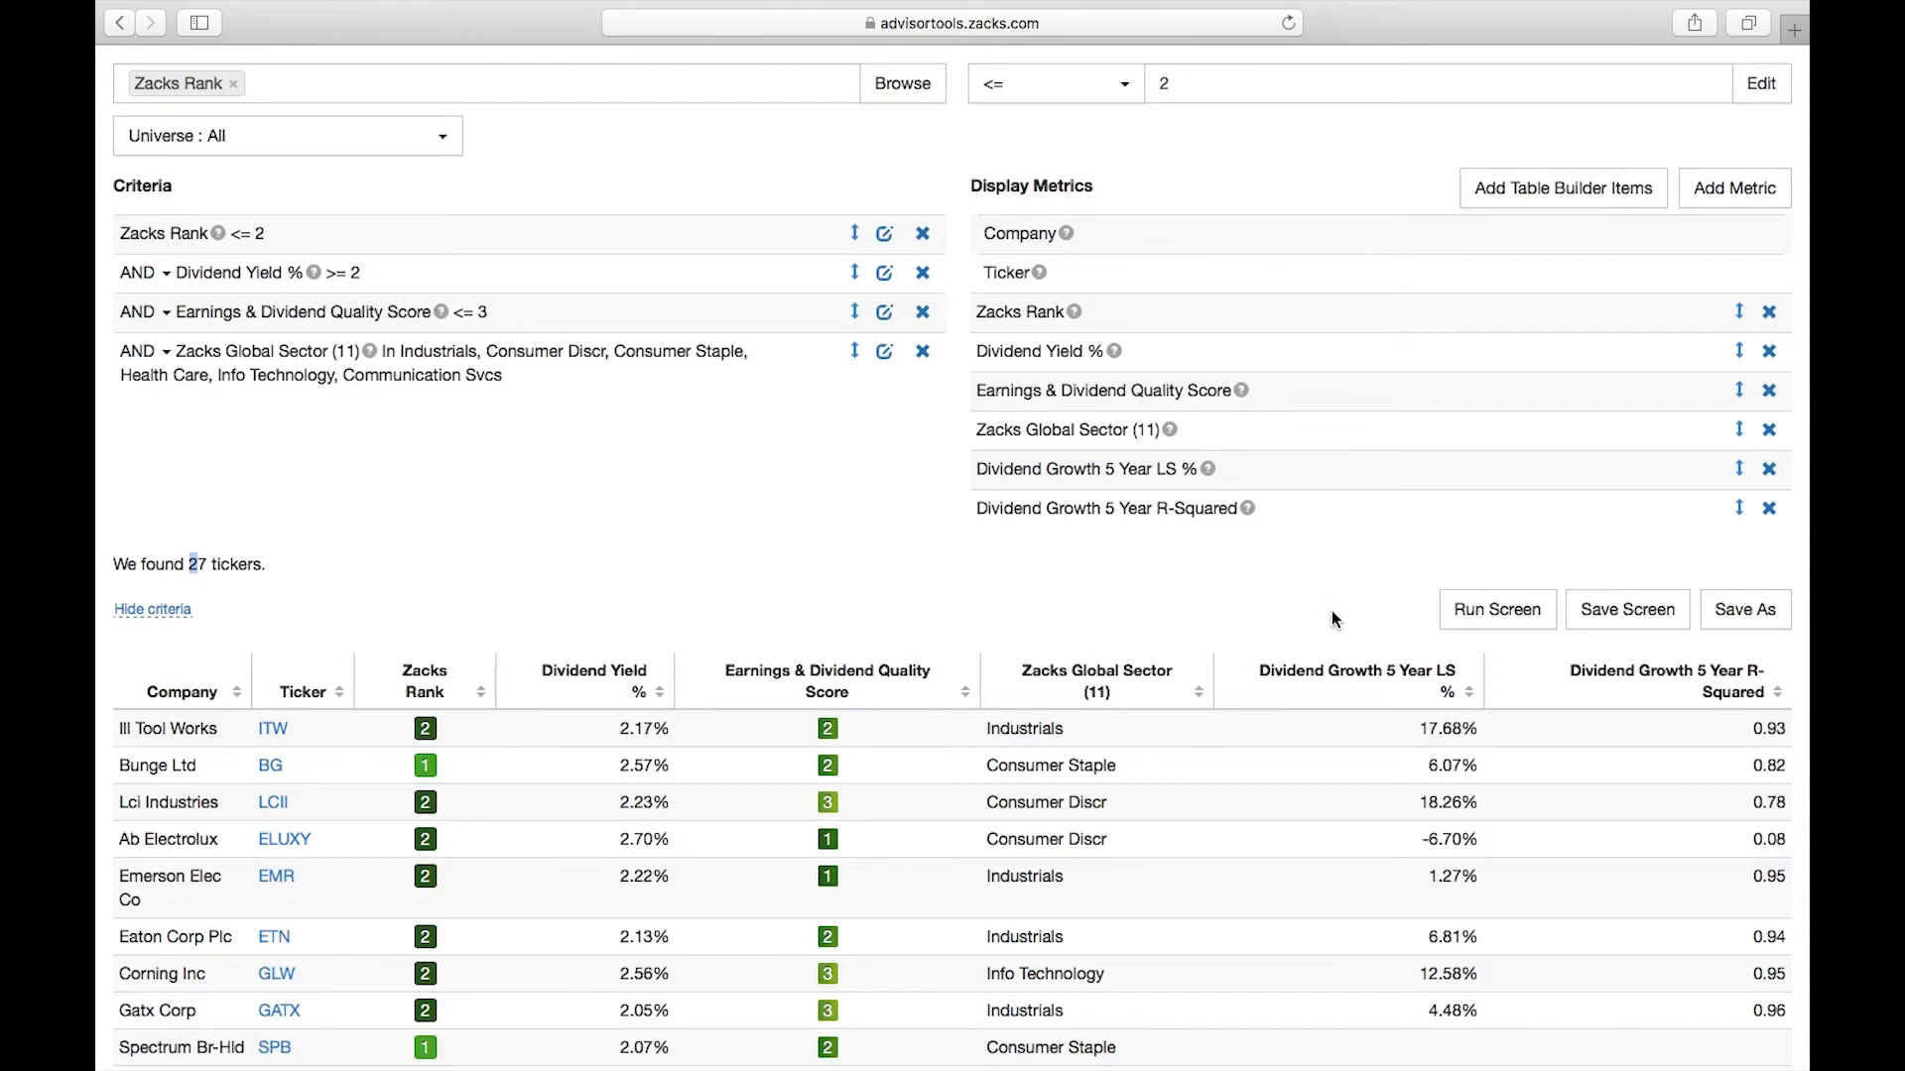
pyautogui.moveTo(1278, 684)
pyautogui.moveTo(1746, 702)
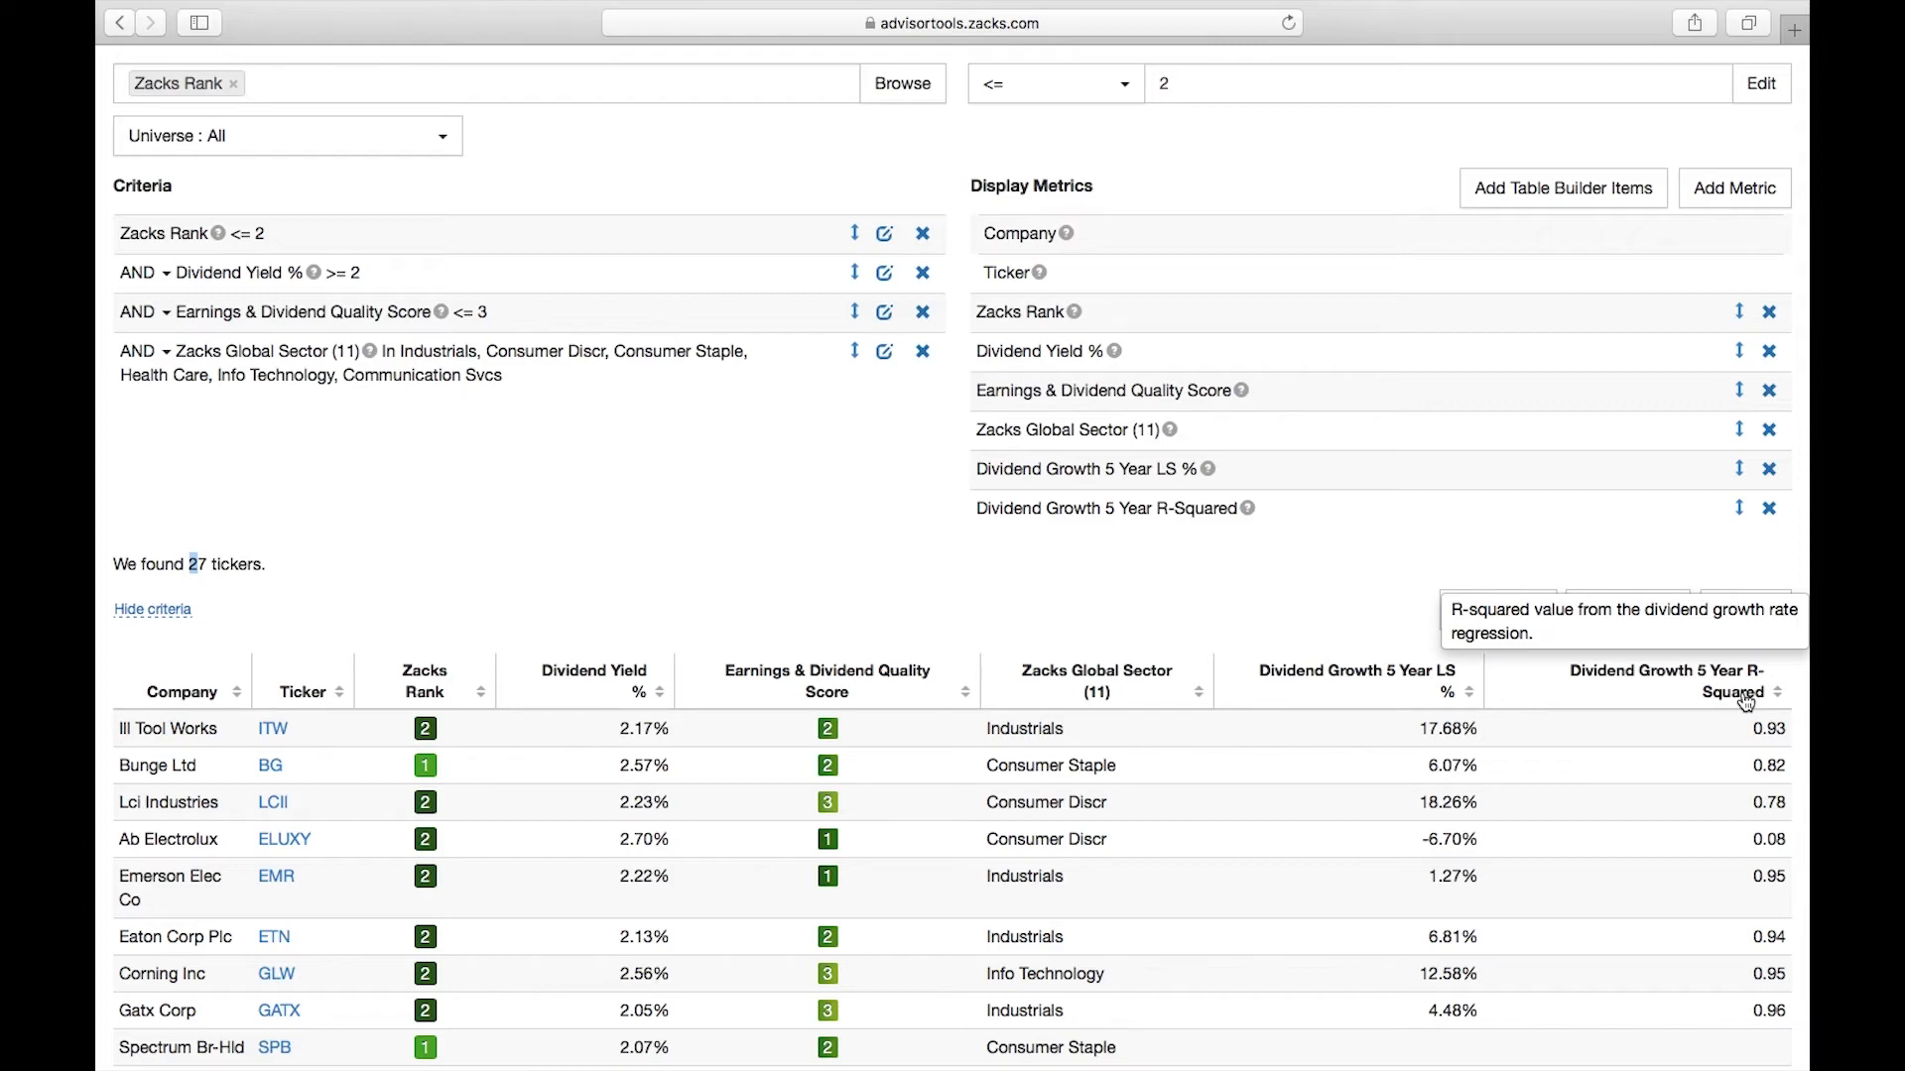
# Create a watchlist from the Test screen's matching tickers
pyautogui.scroll(5, 1364, 514)
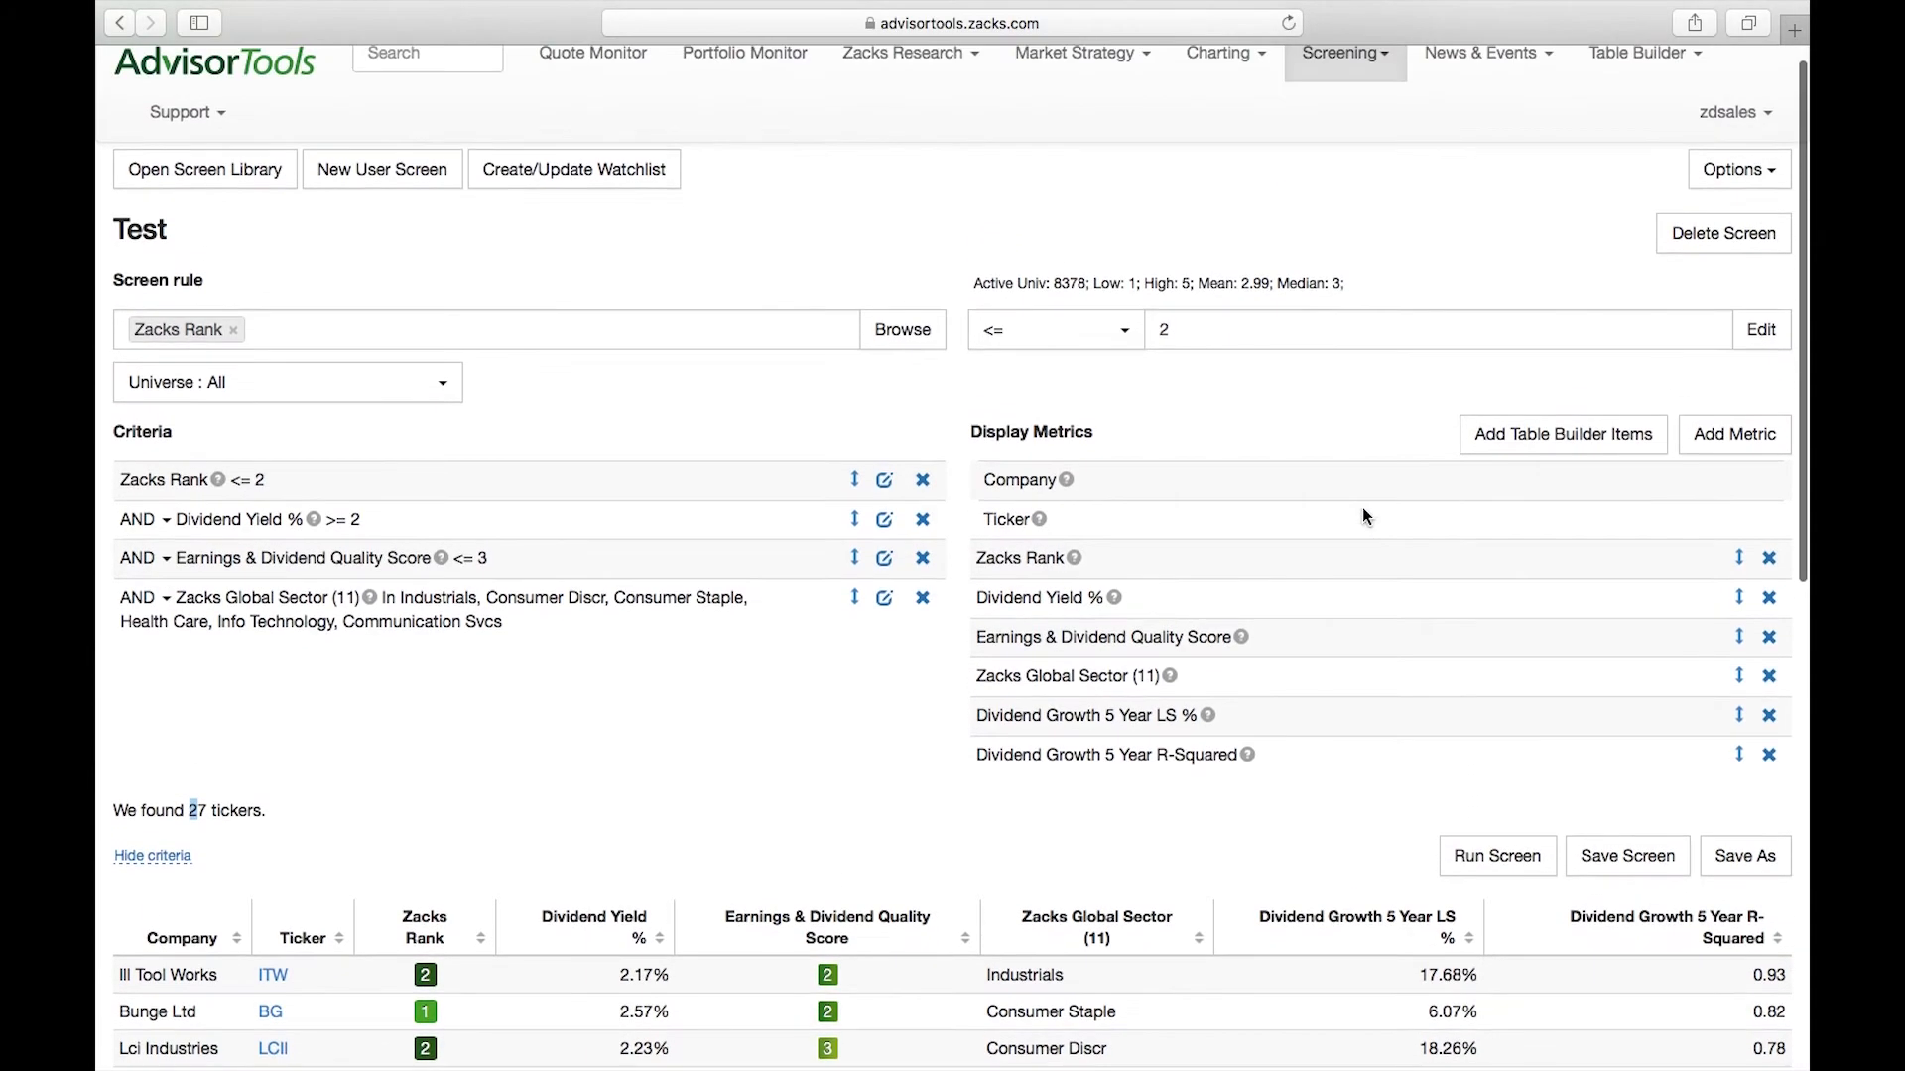
pyautogui.scroll(1, 1363, 515)
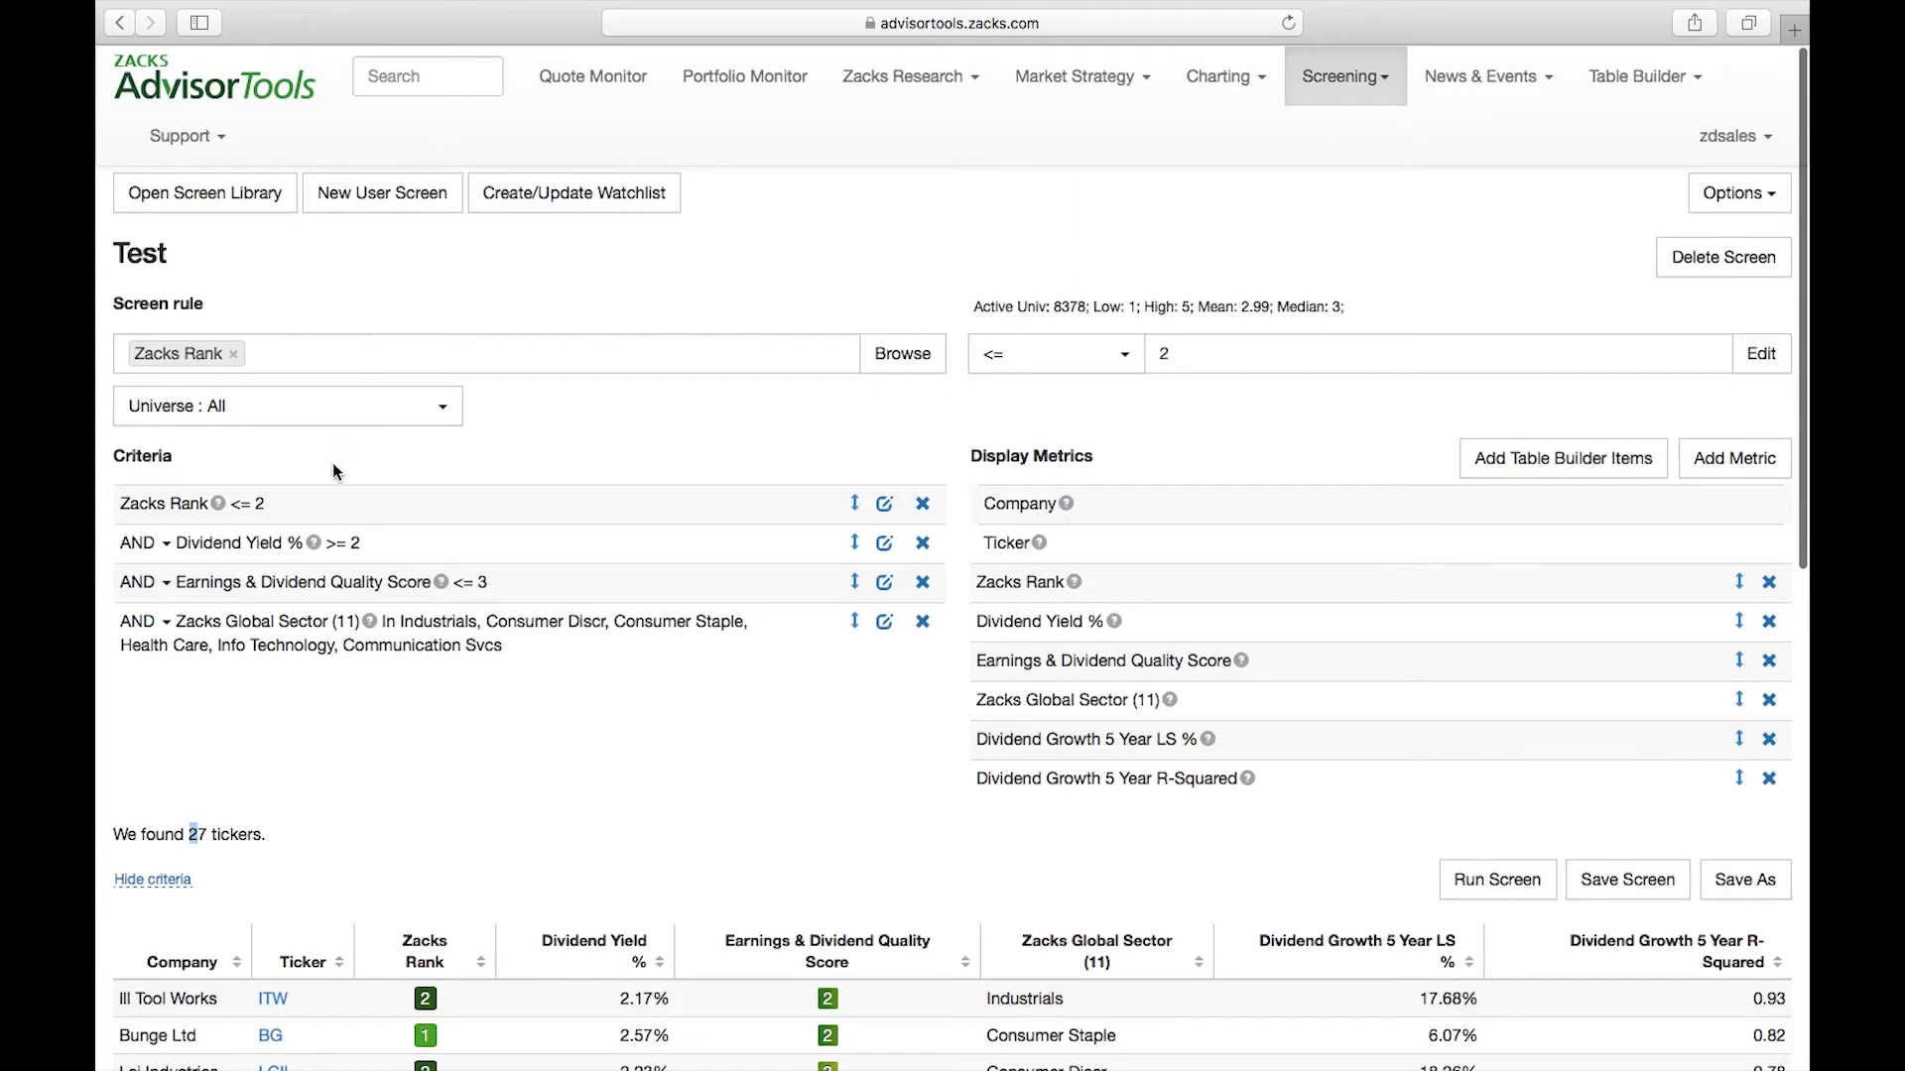
pyautogui.moveTo(188, 834); pyautogui.dragTo(284, 834)
pyautogui.click(209, 835)
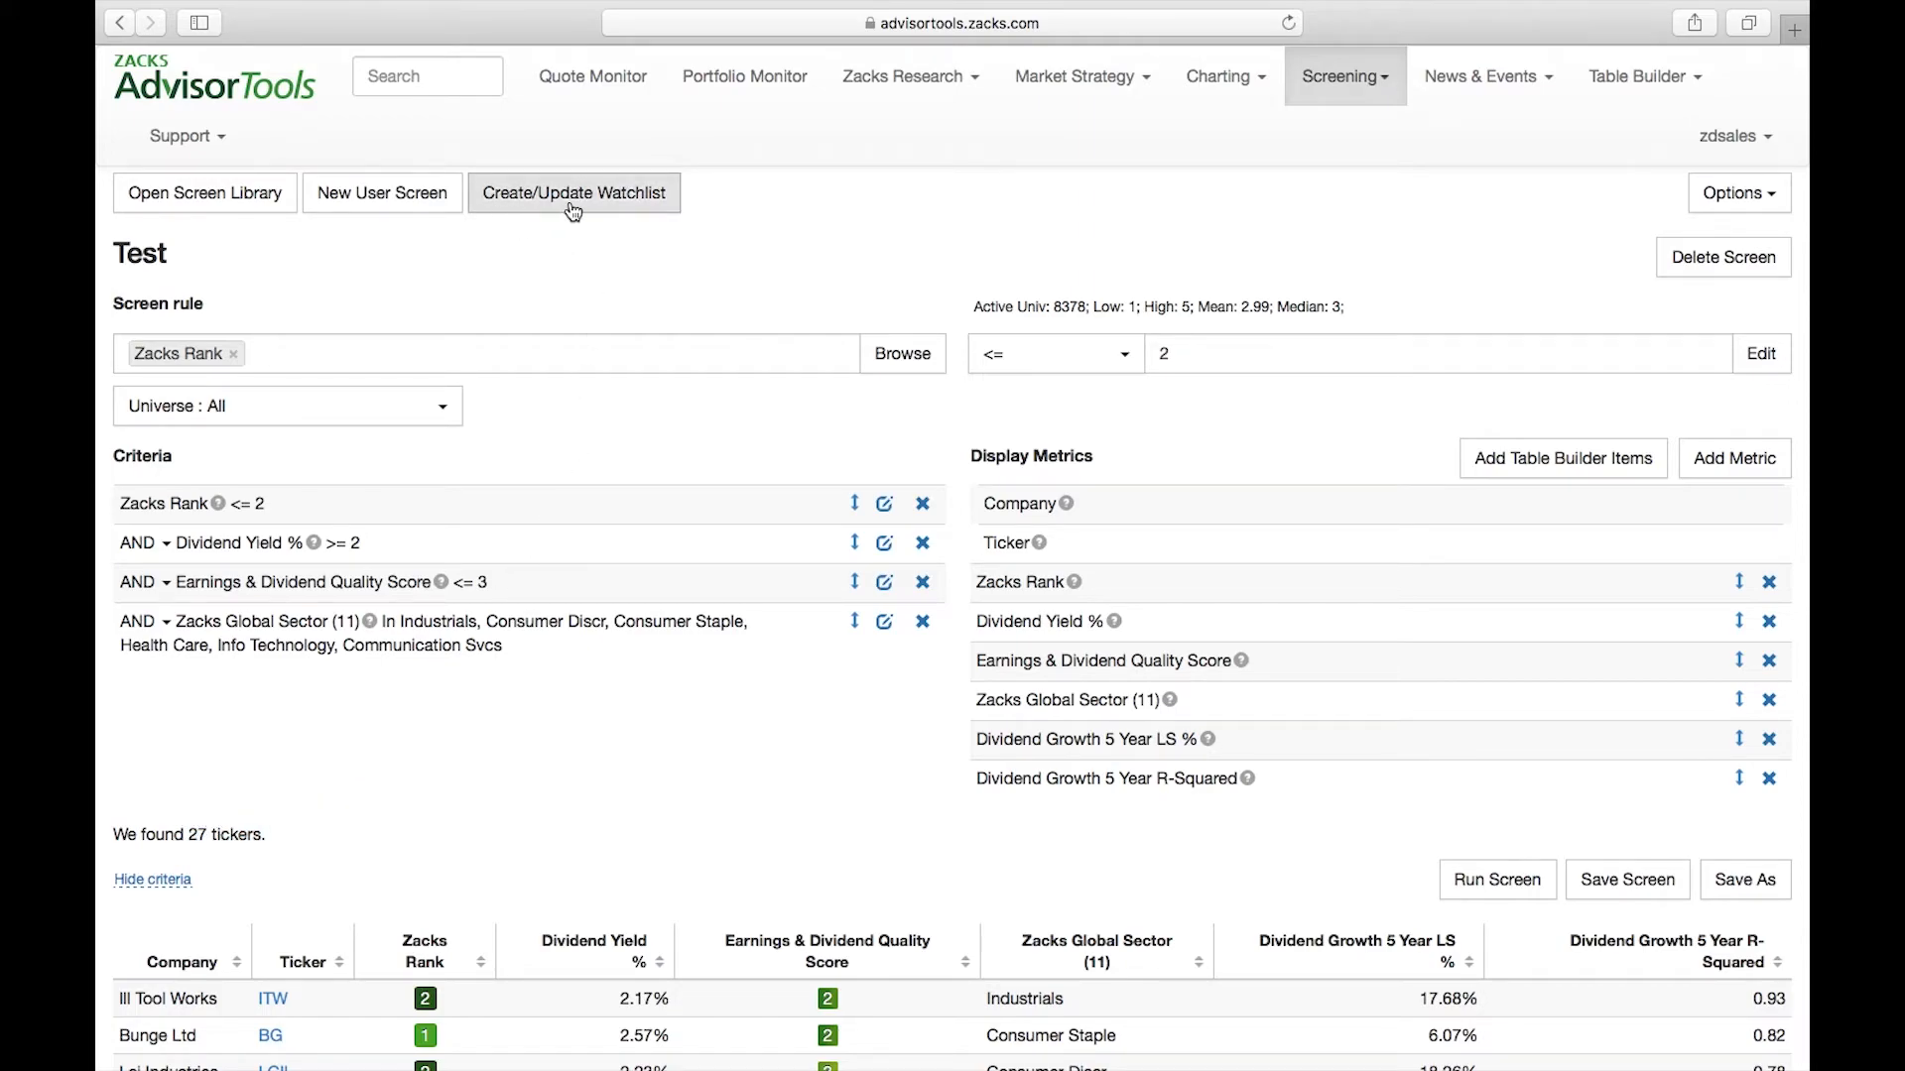
pyautogui.click(640, 200)
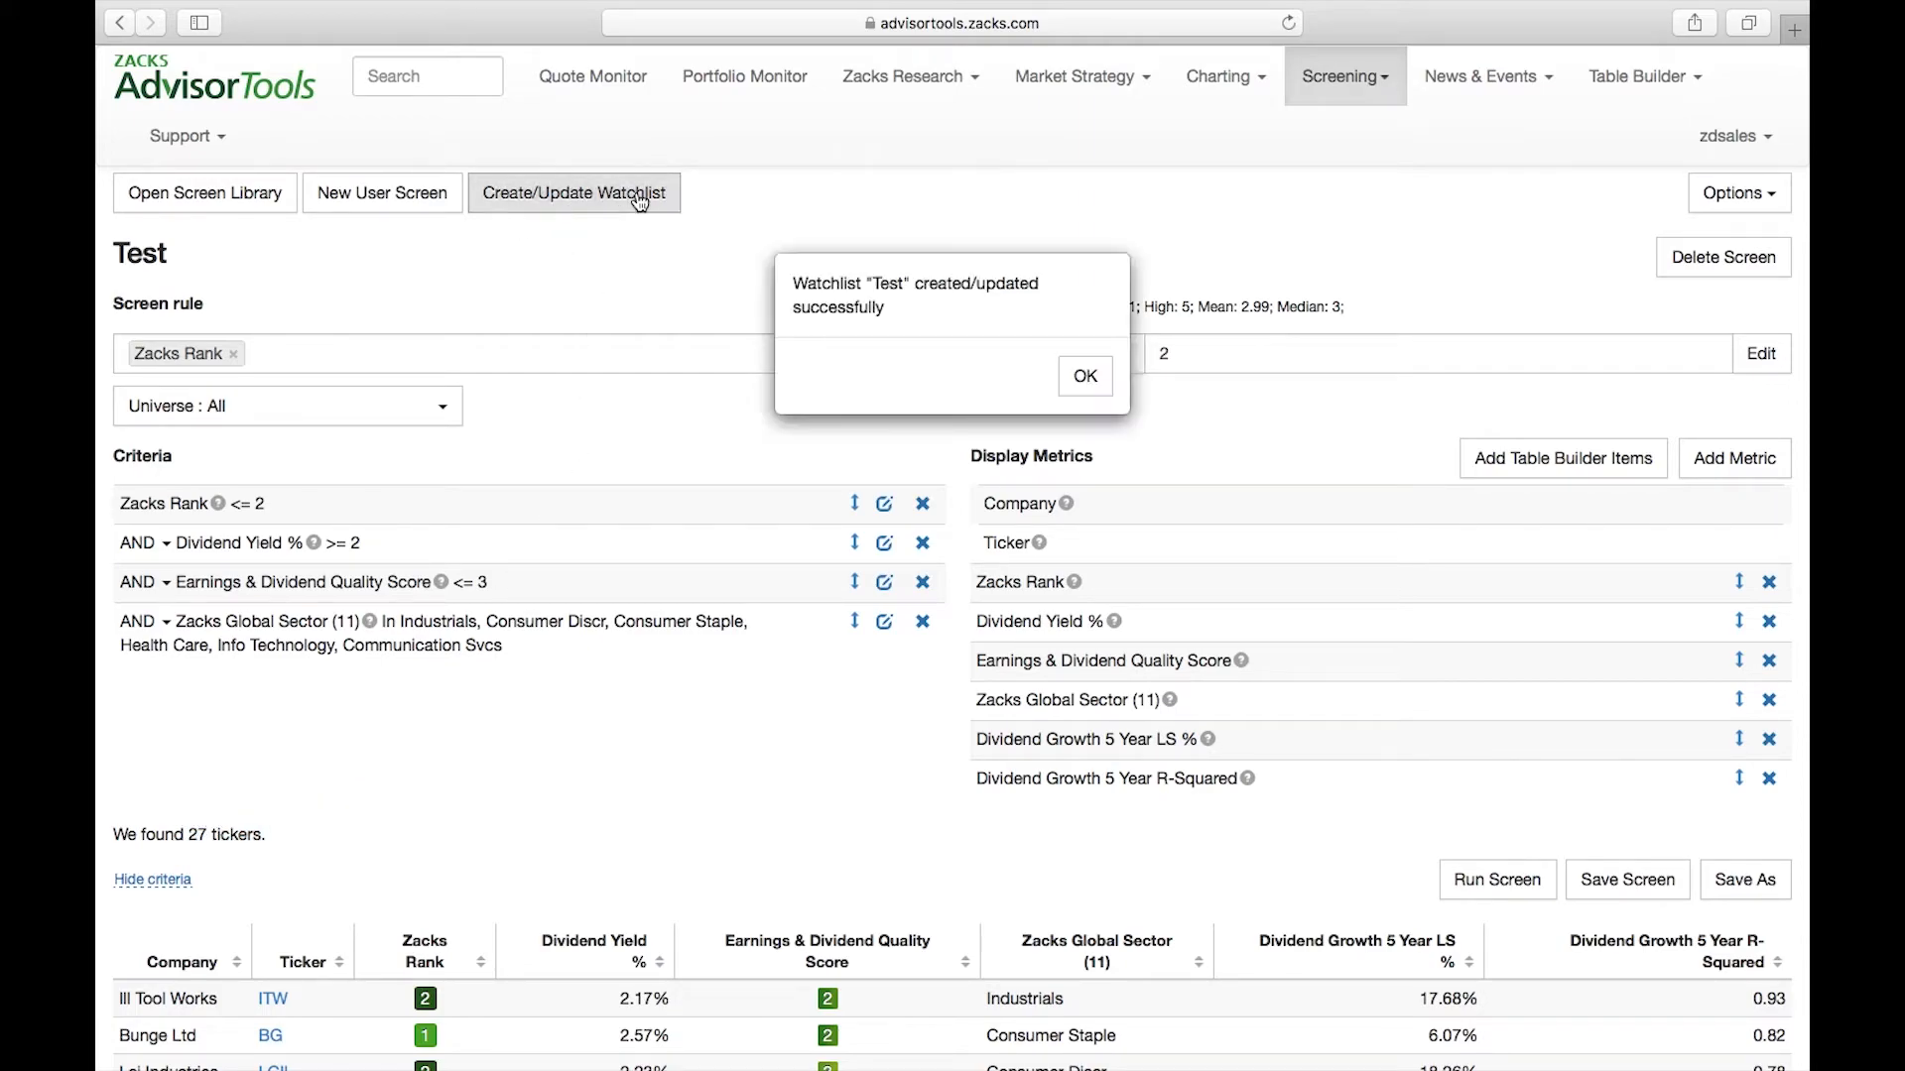
pyautogui.click(1082, 375)
# View the Test watchlist in the Quote Monitor and look over its companies
pyautogui.scroll(-5, 579, 656)
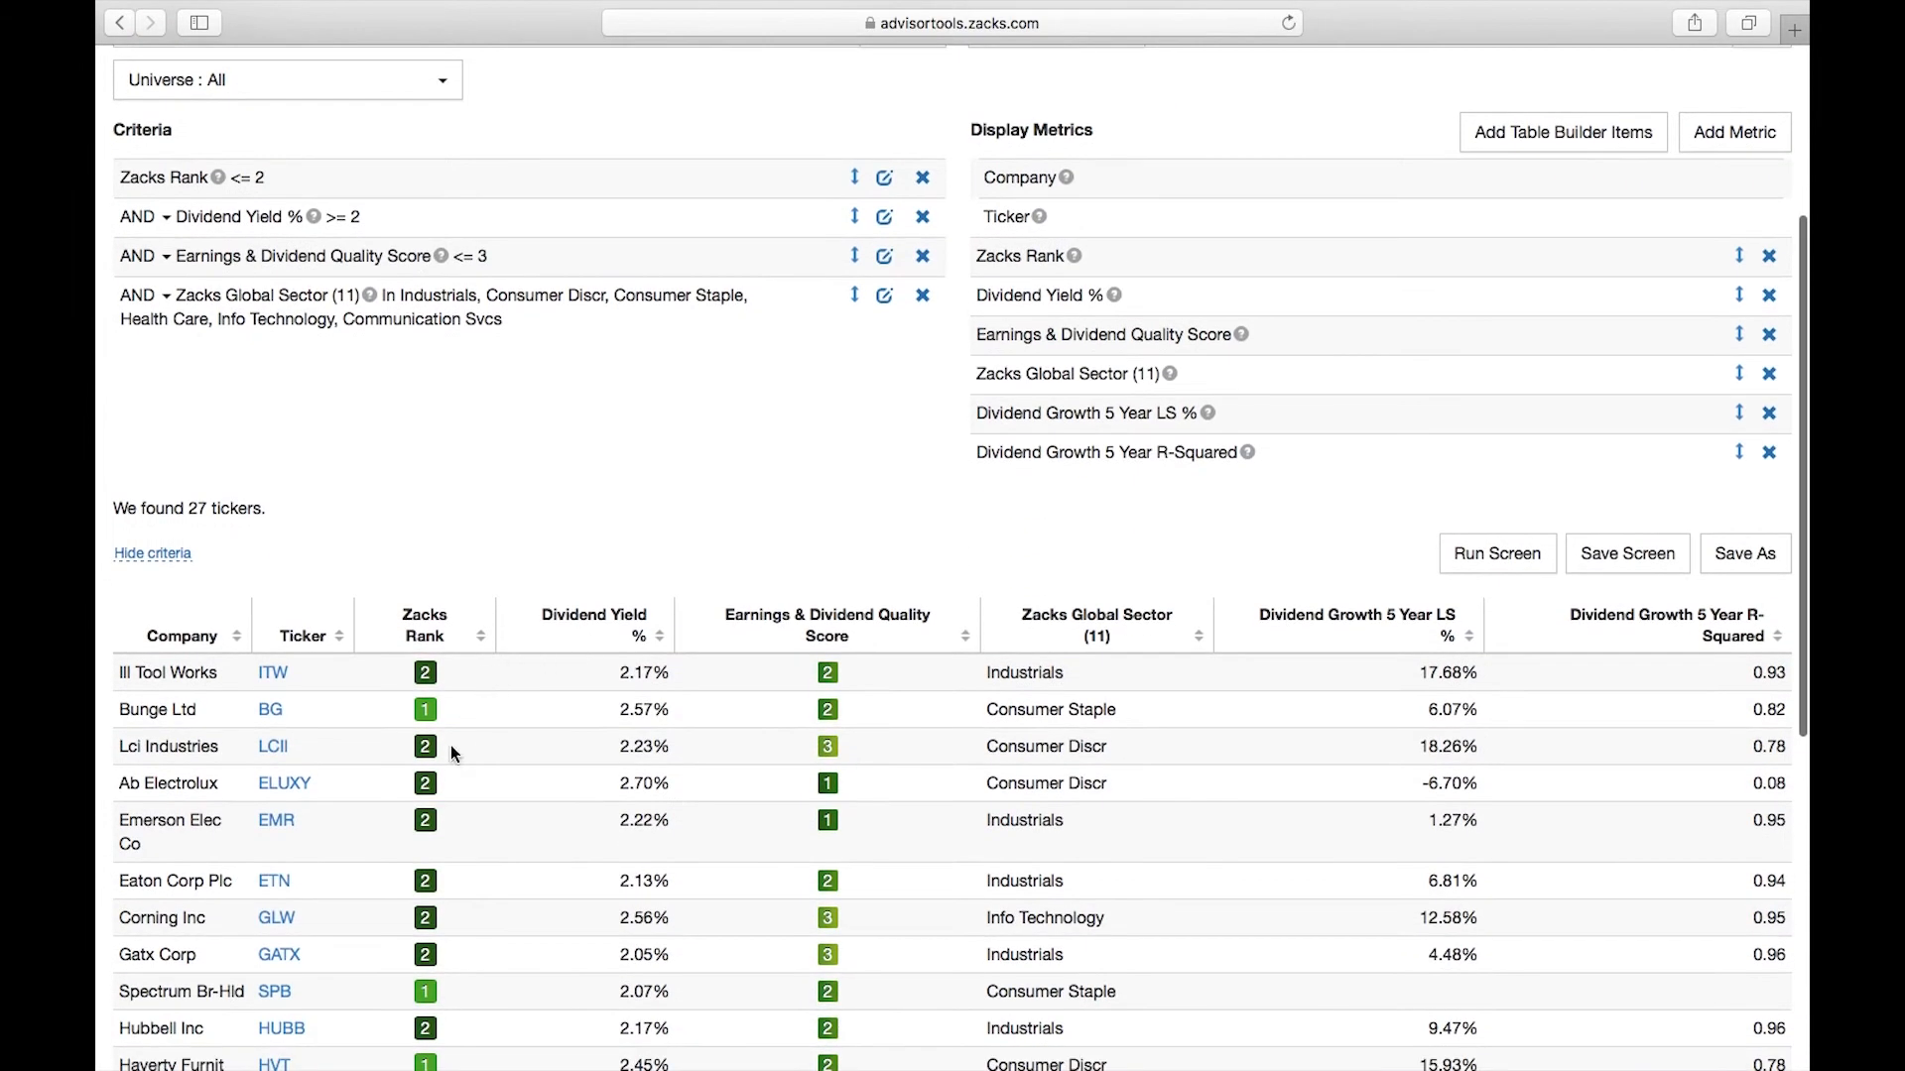
pyautogui.scroll(5, 478, 834)
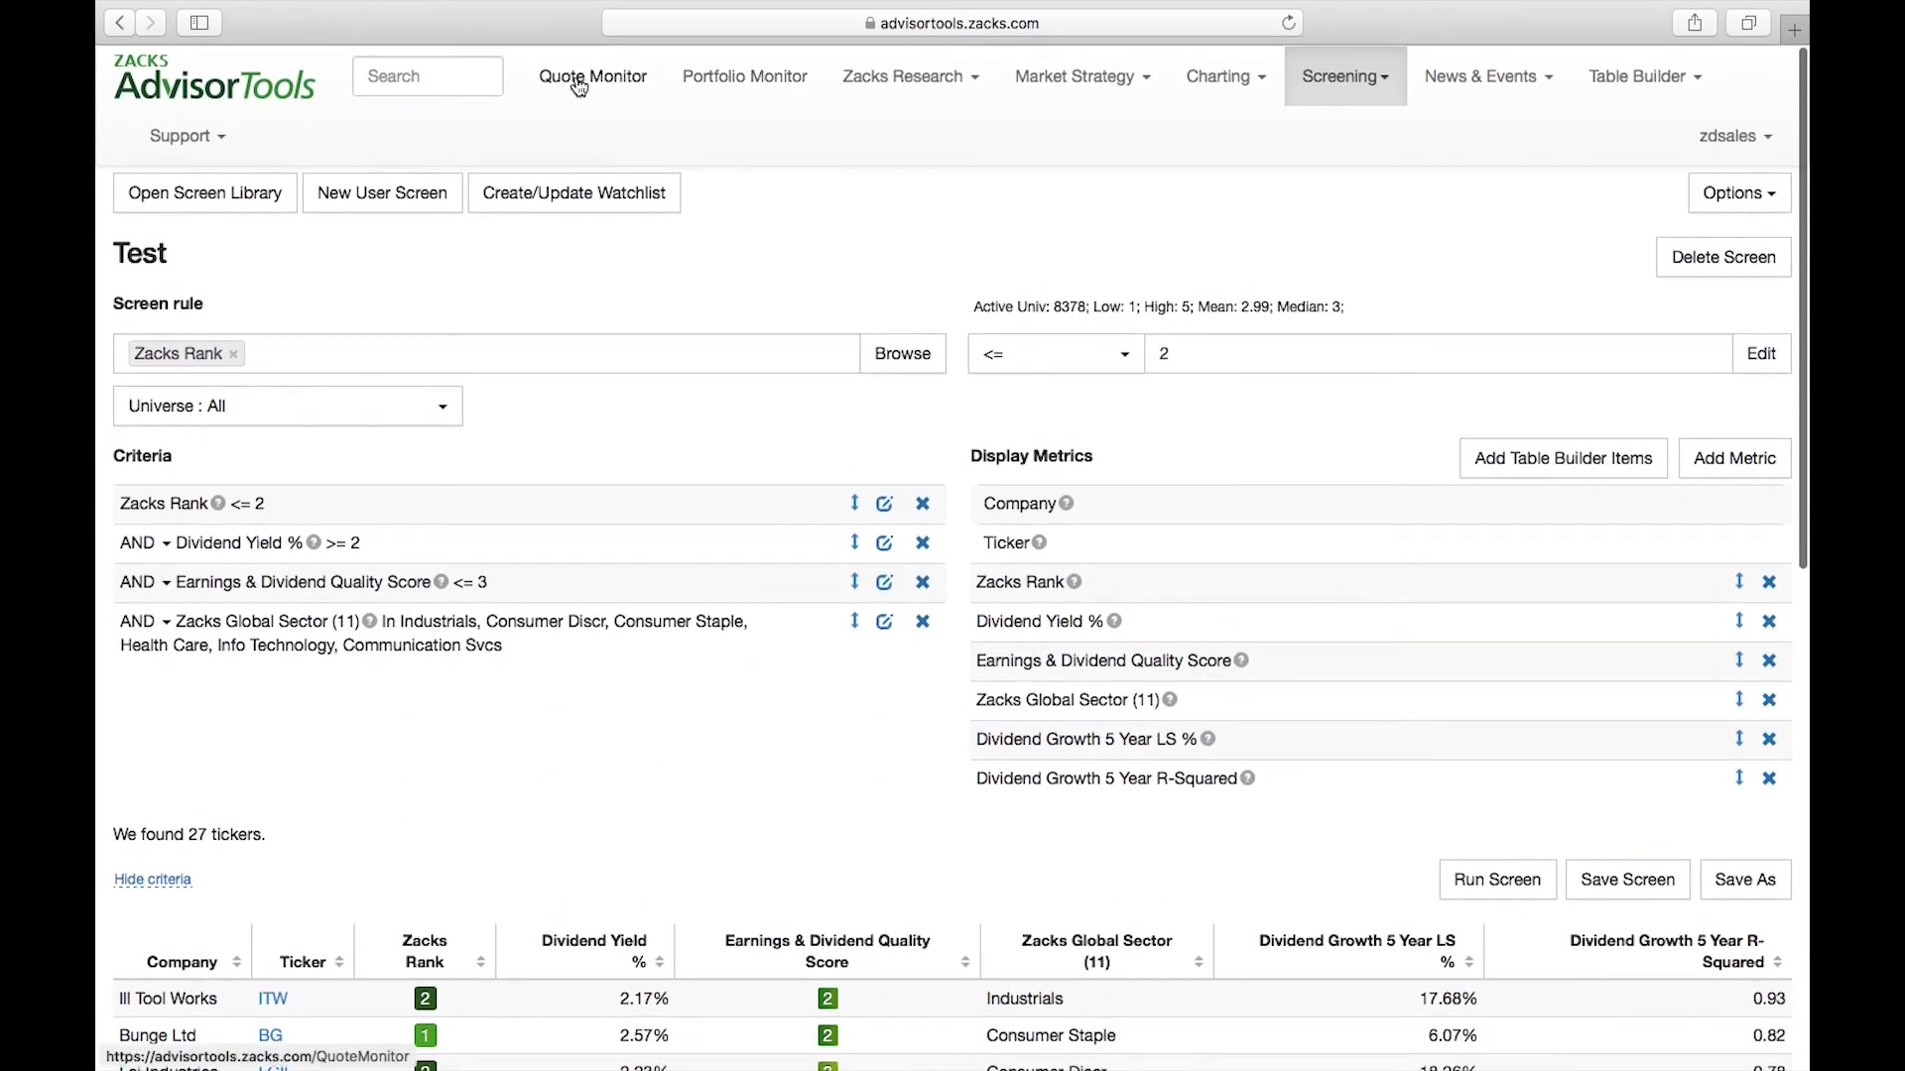
pyautogui.click(580, 87)
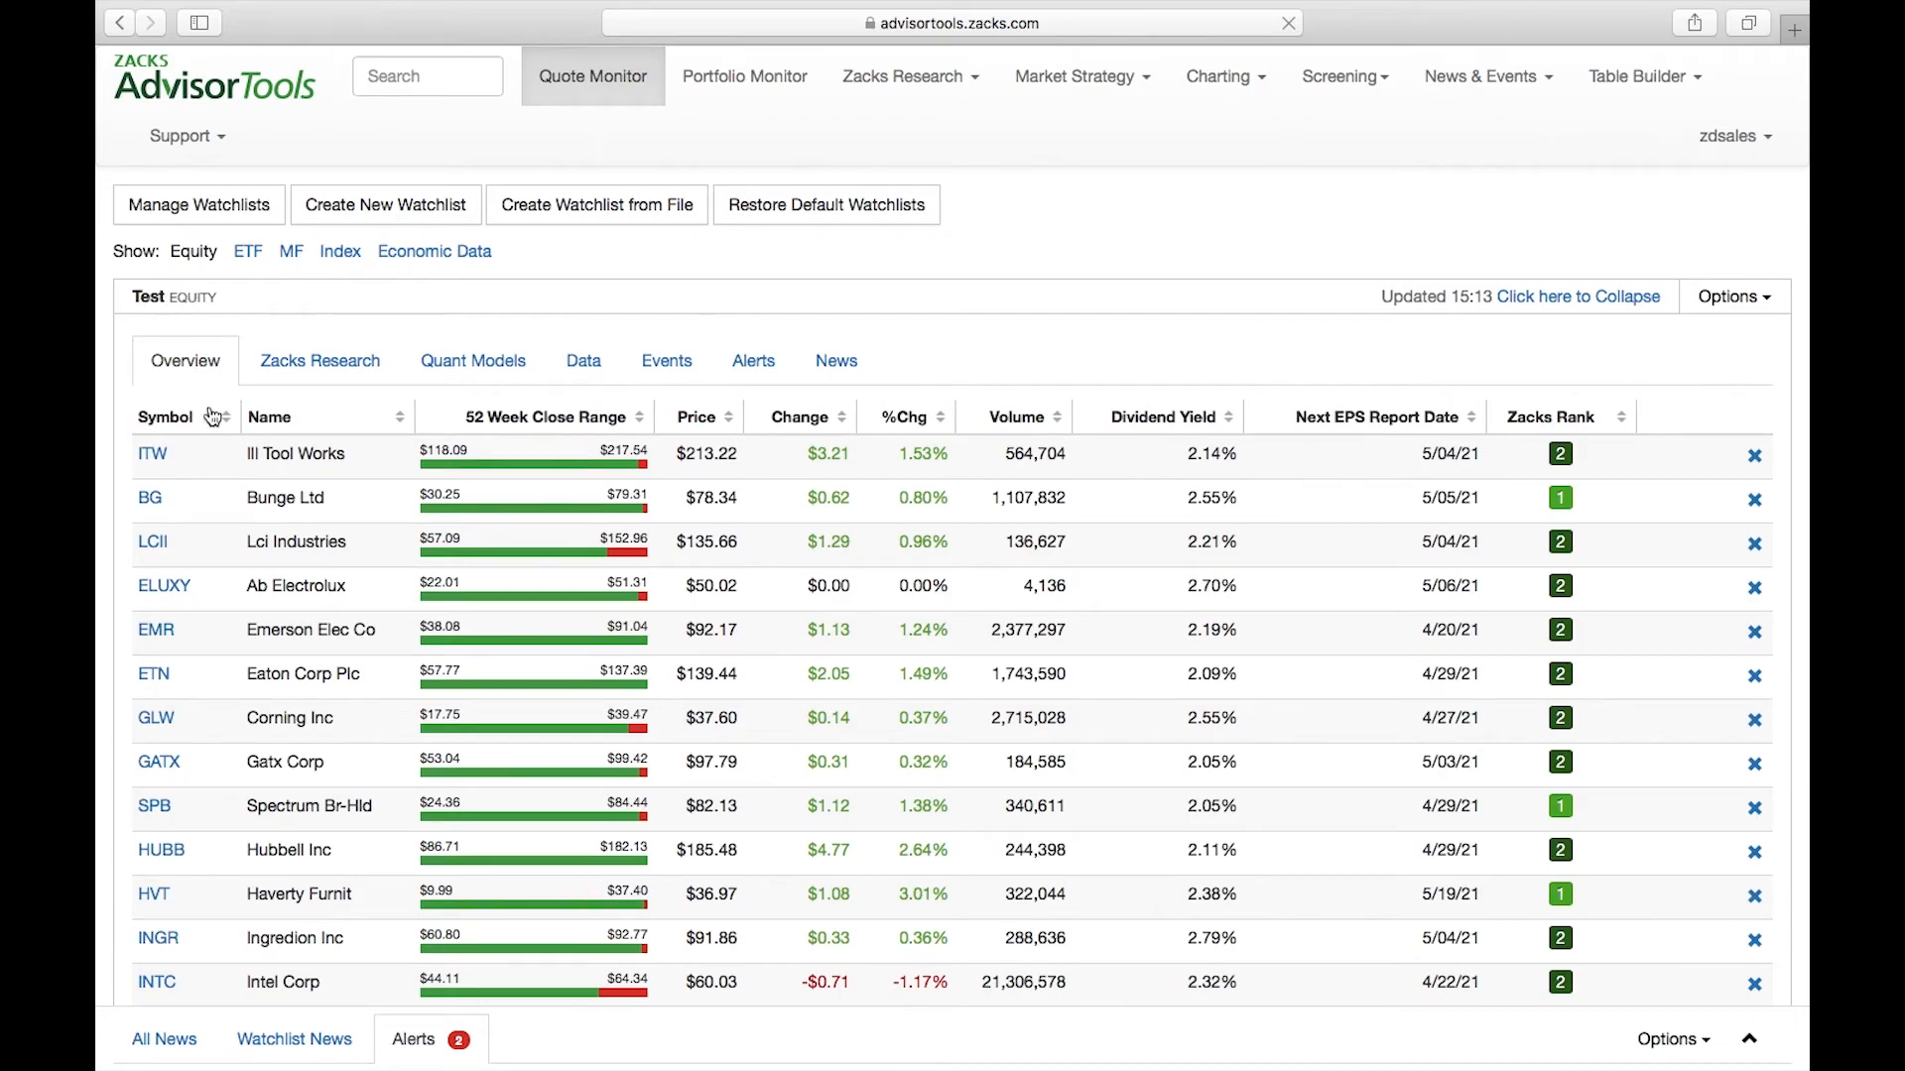
pyautogui.scroll(-2, 158, 417)
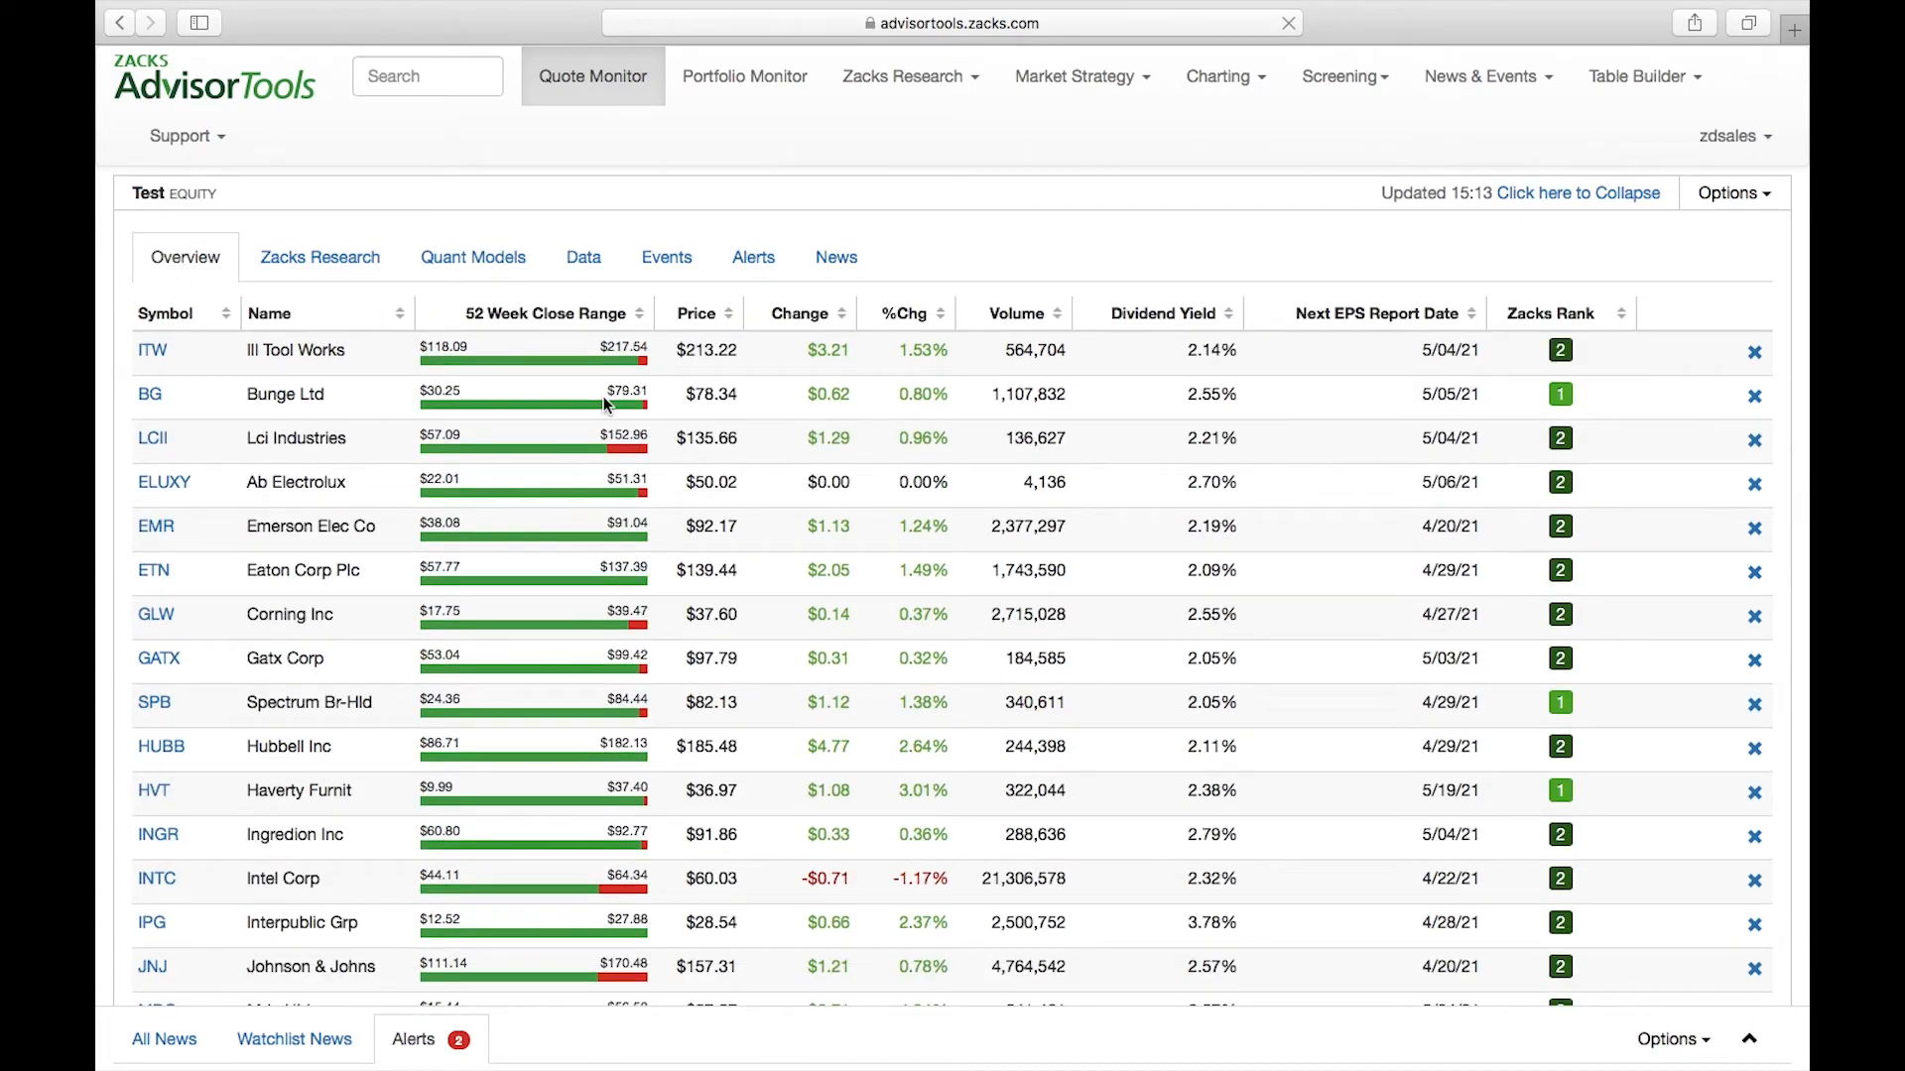
pyautogui.scroll(2, 603, 396)
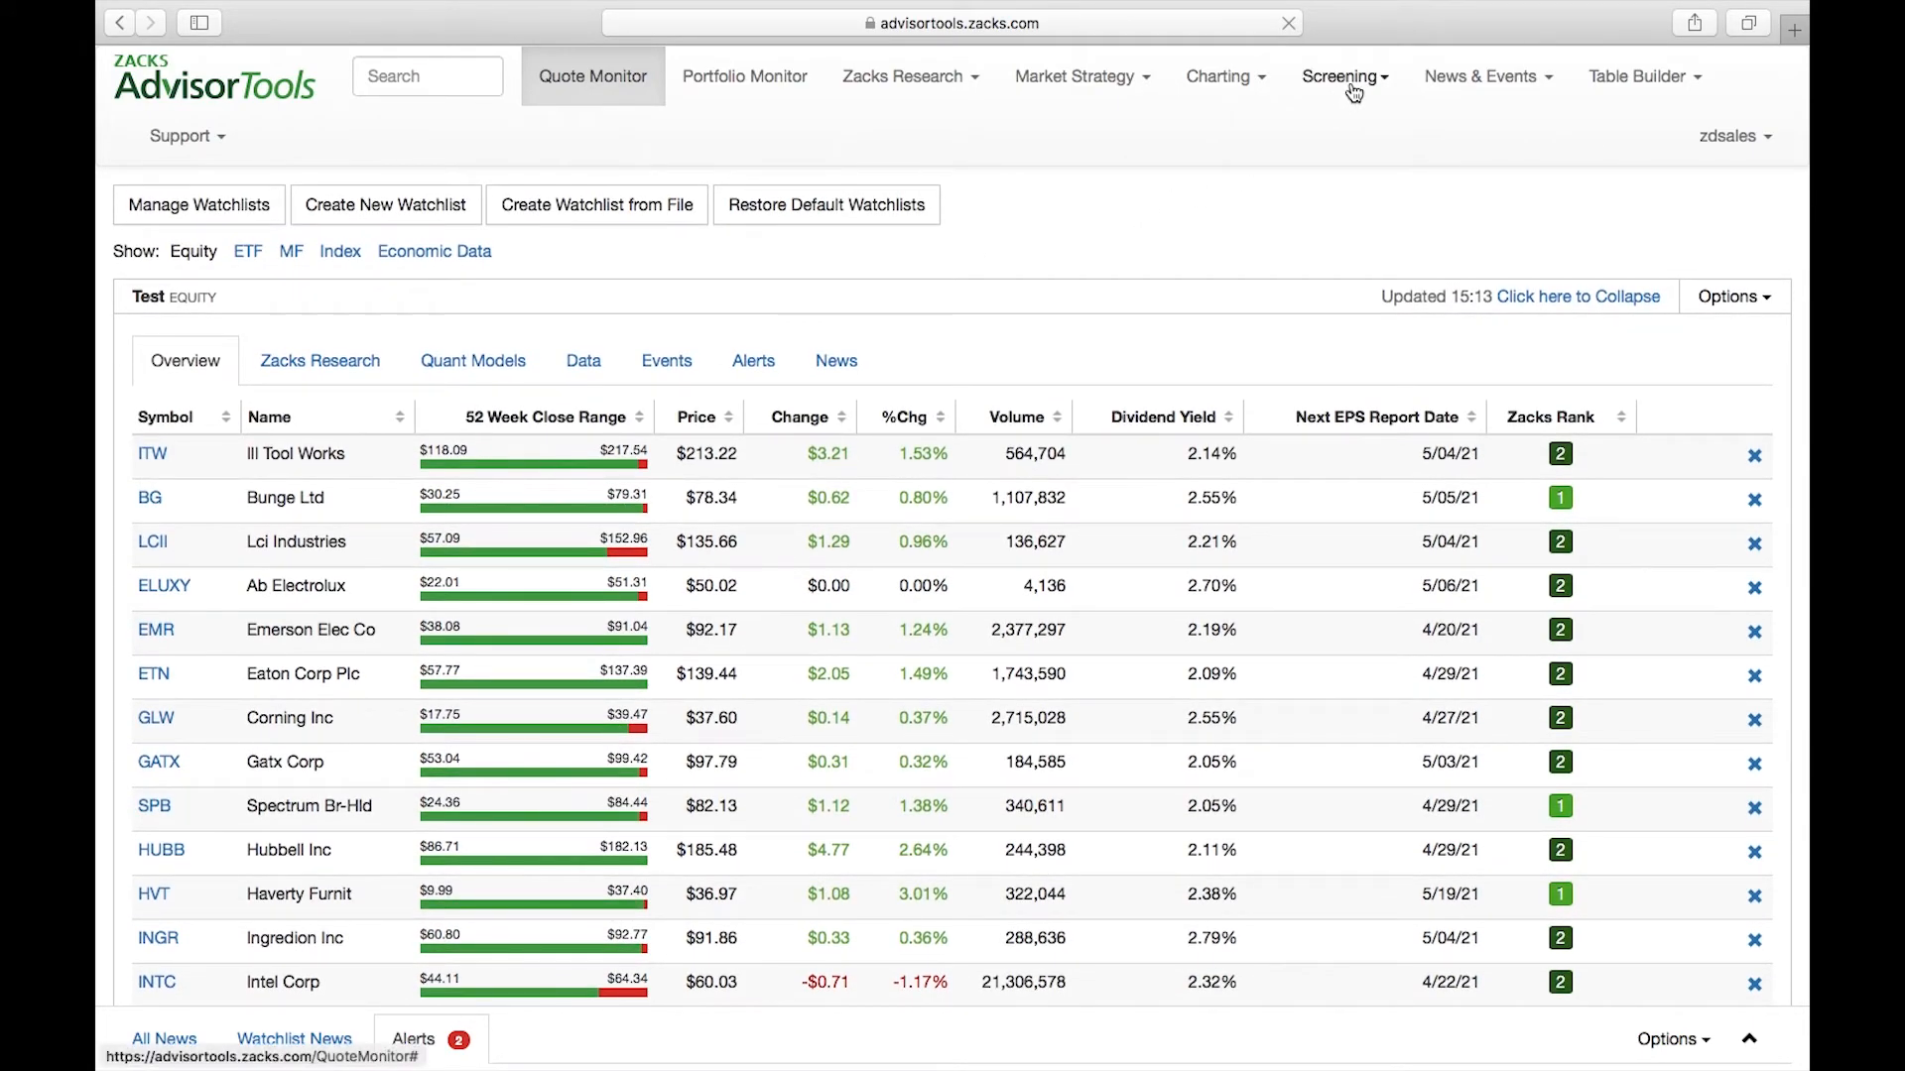
# Return to the Equity Screener and open the Test screen from the Saved Screens in the screen library
pyautogui.click(1354, 89)
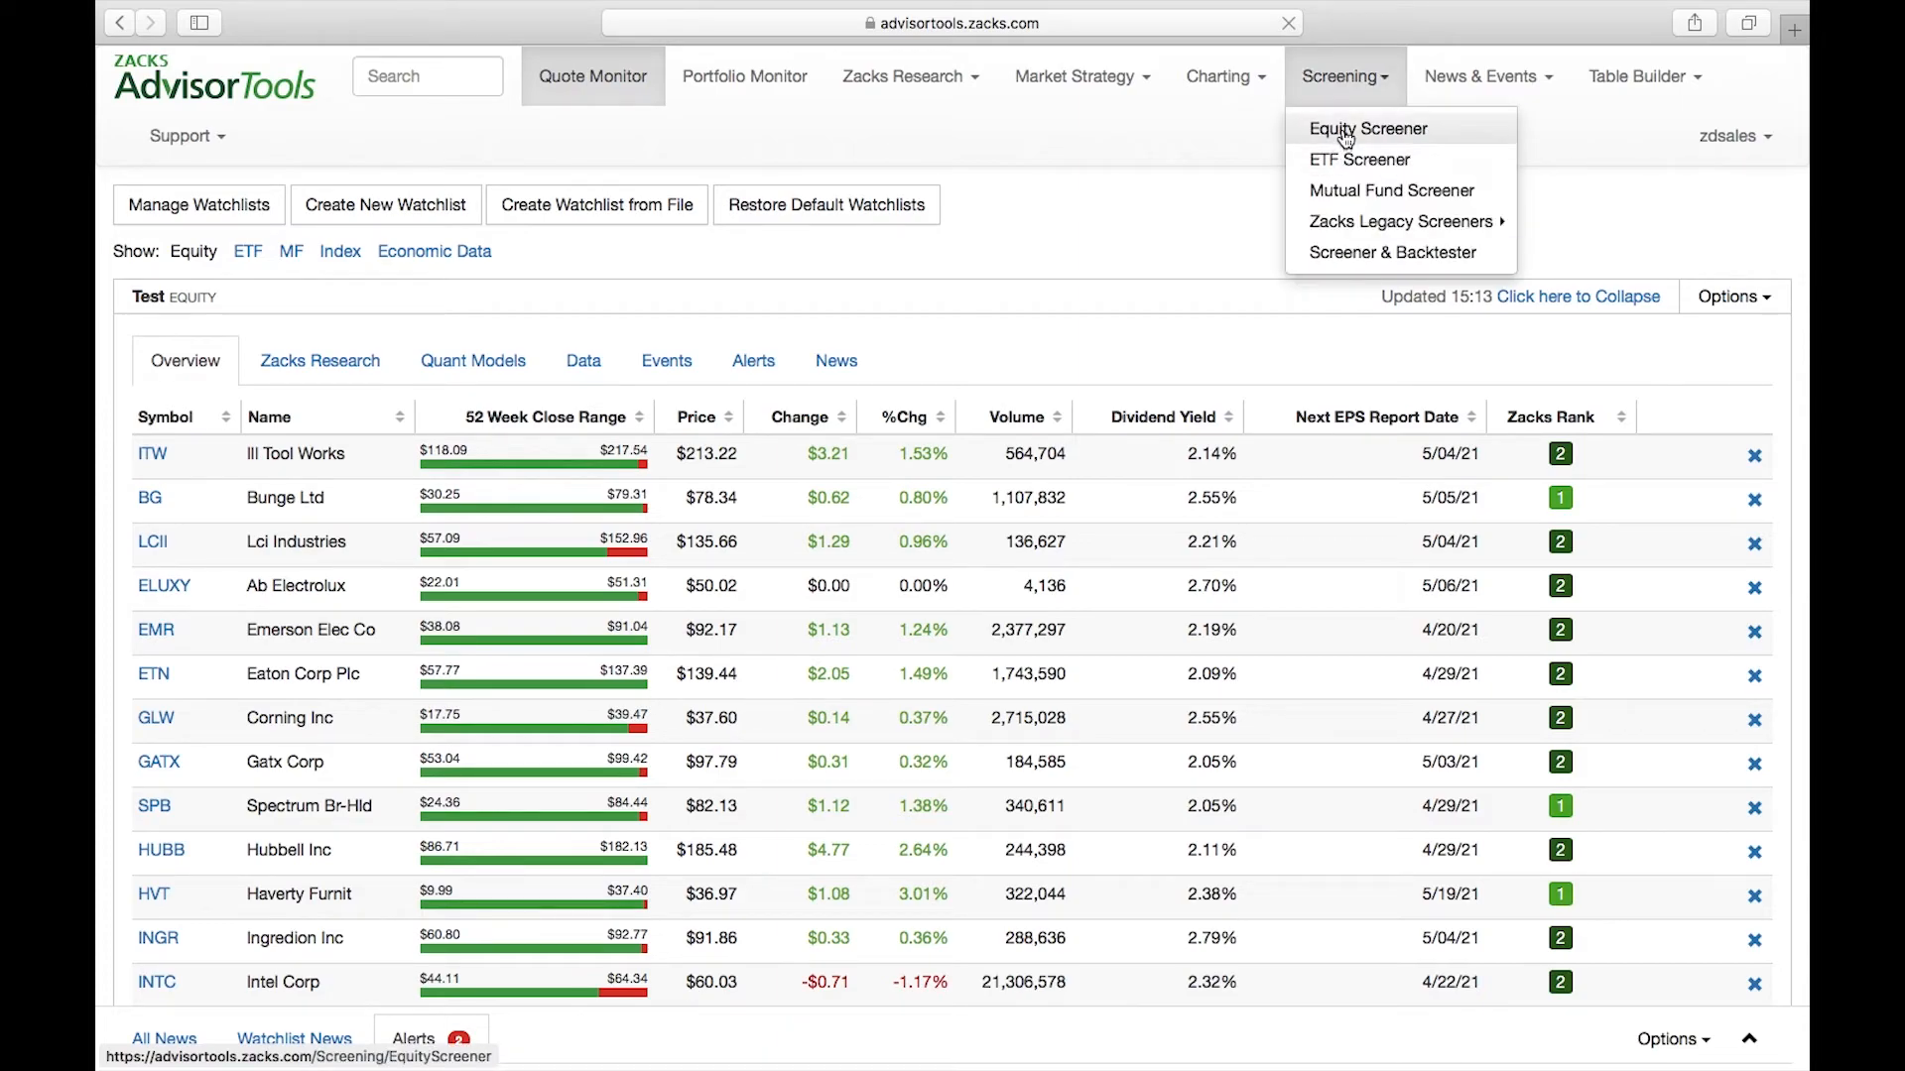
pyautogui.click(1339, 132)
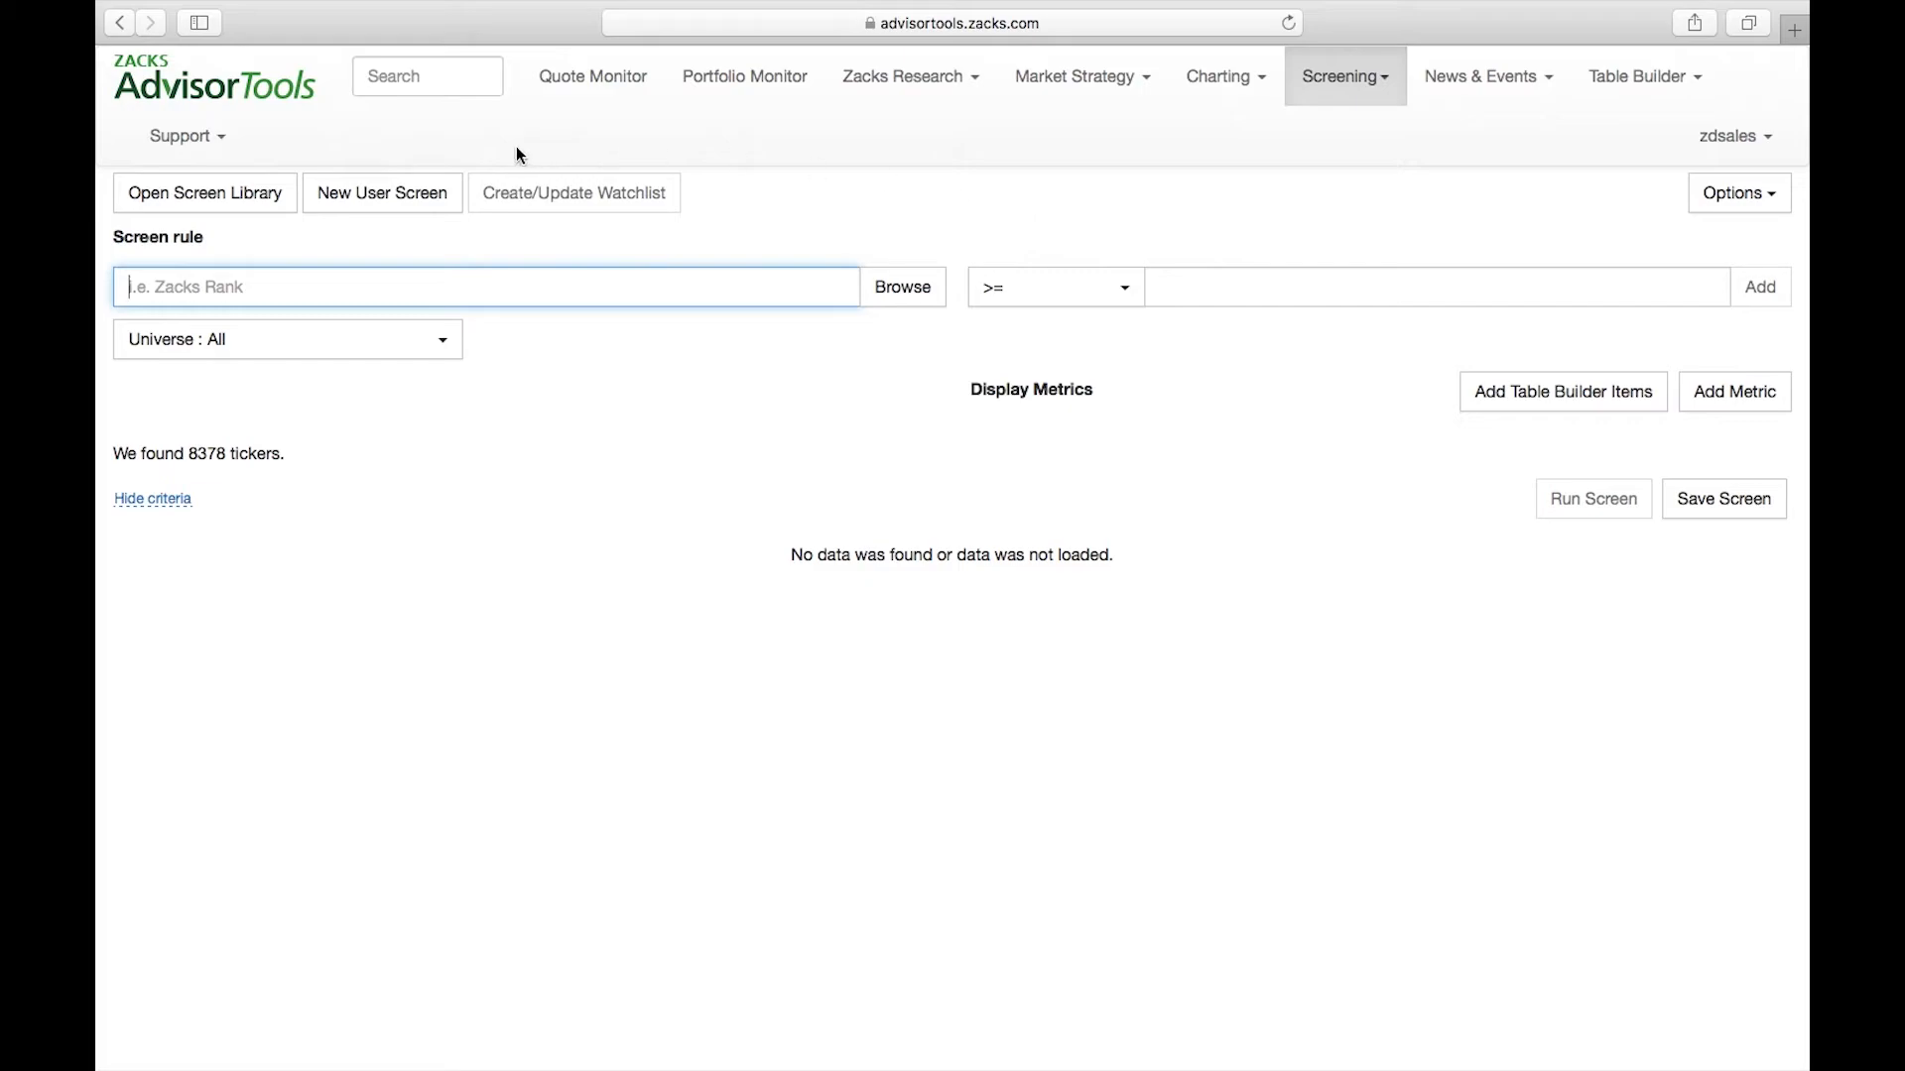
pyautogui.click(187, 136)
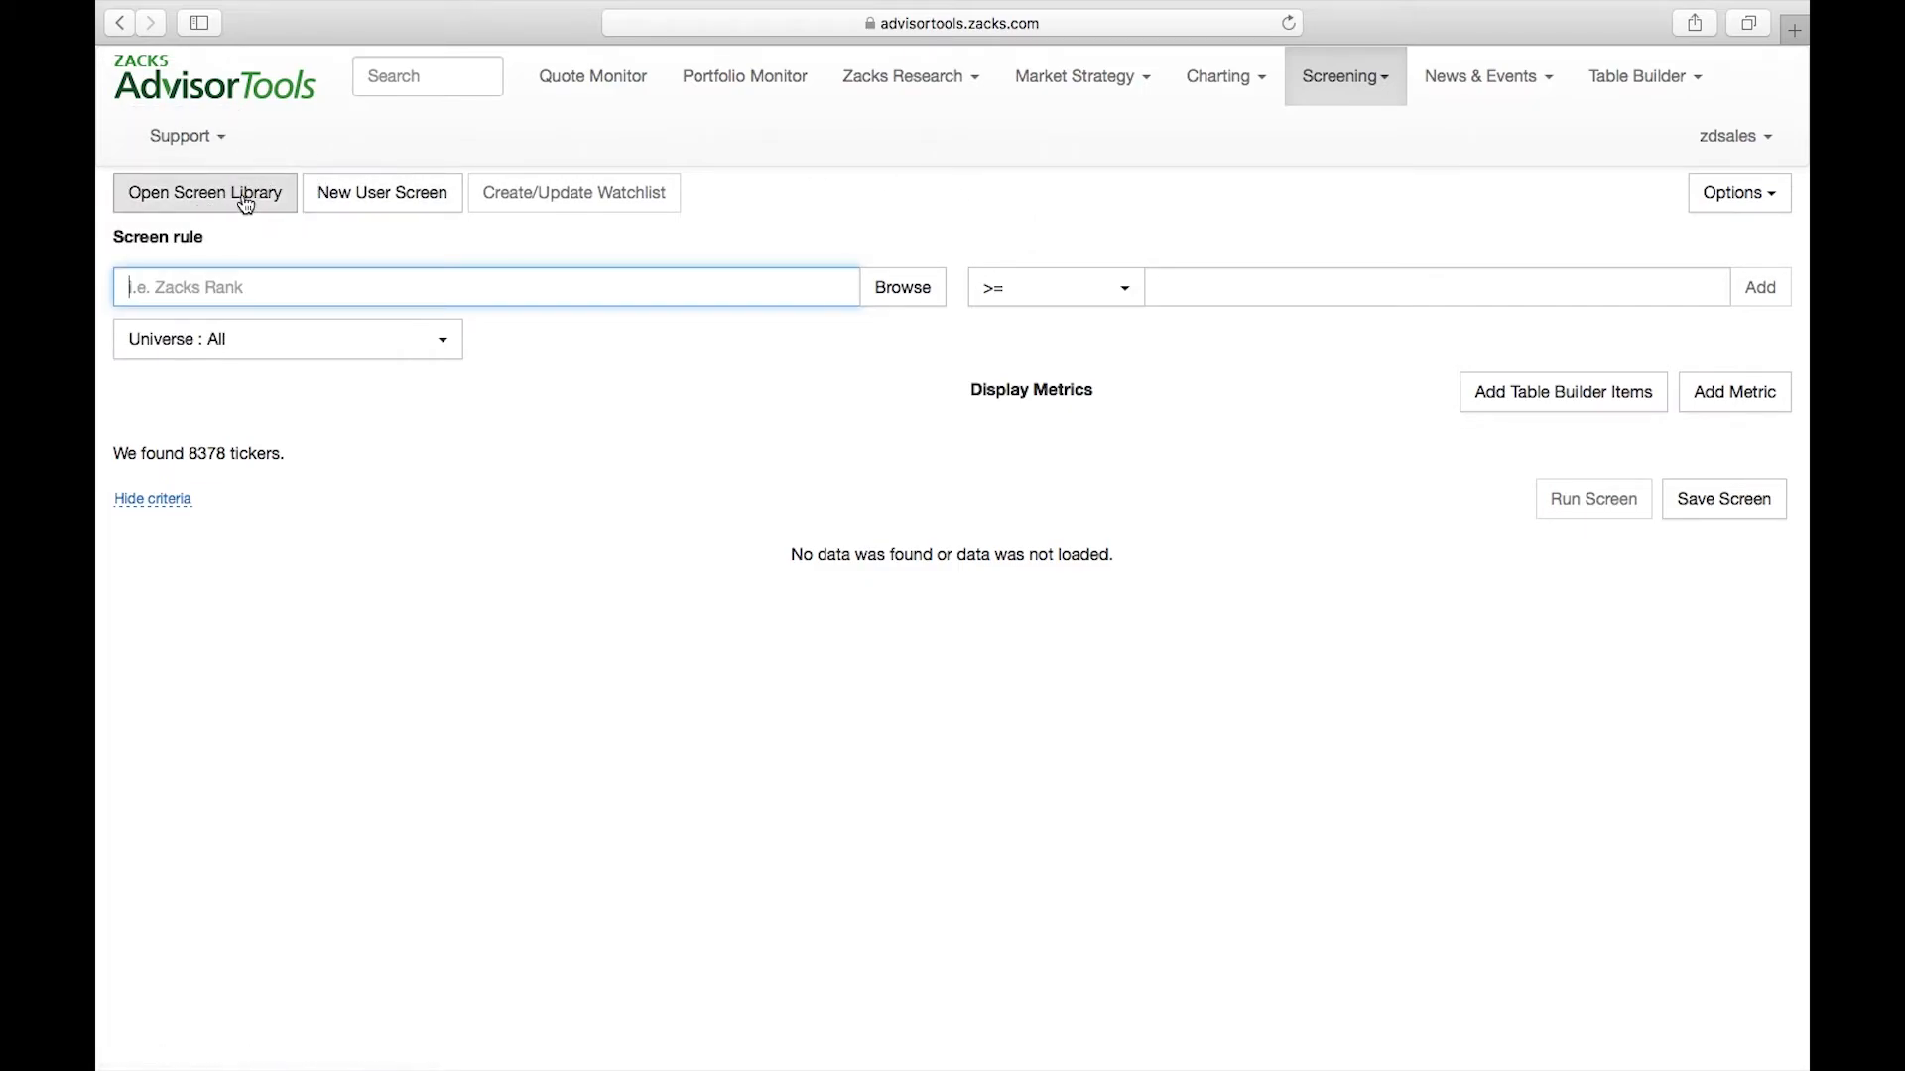
pyautogui.click(243, 203)
pyautogui.click(476, 561)
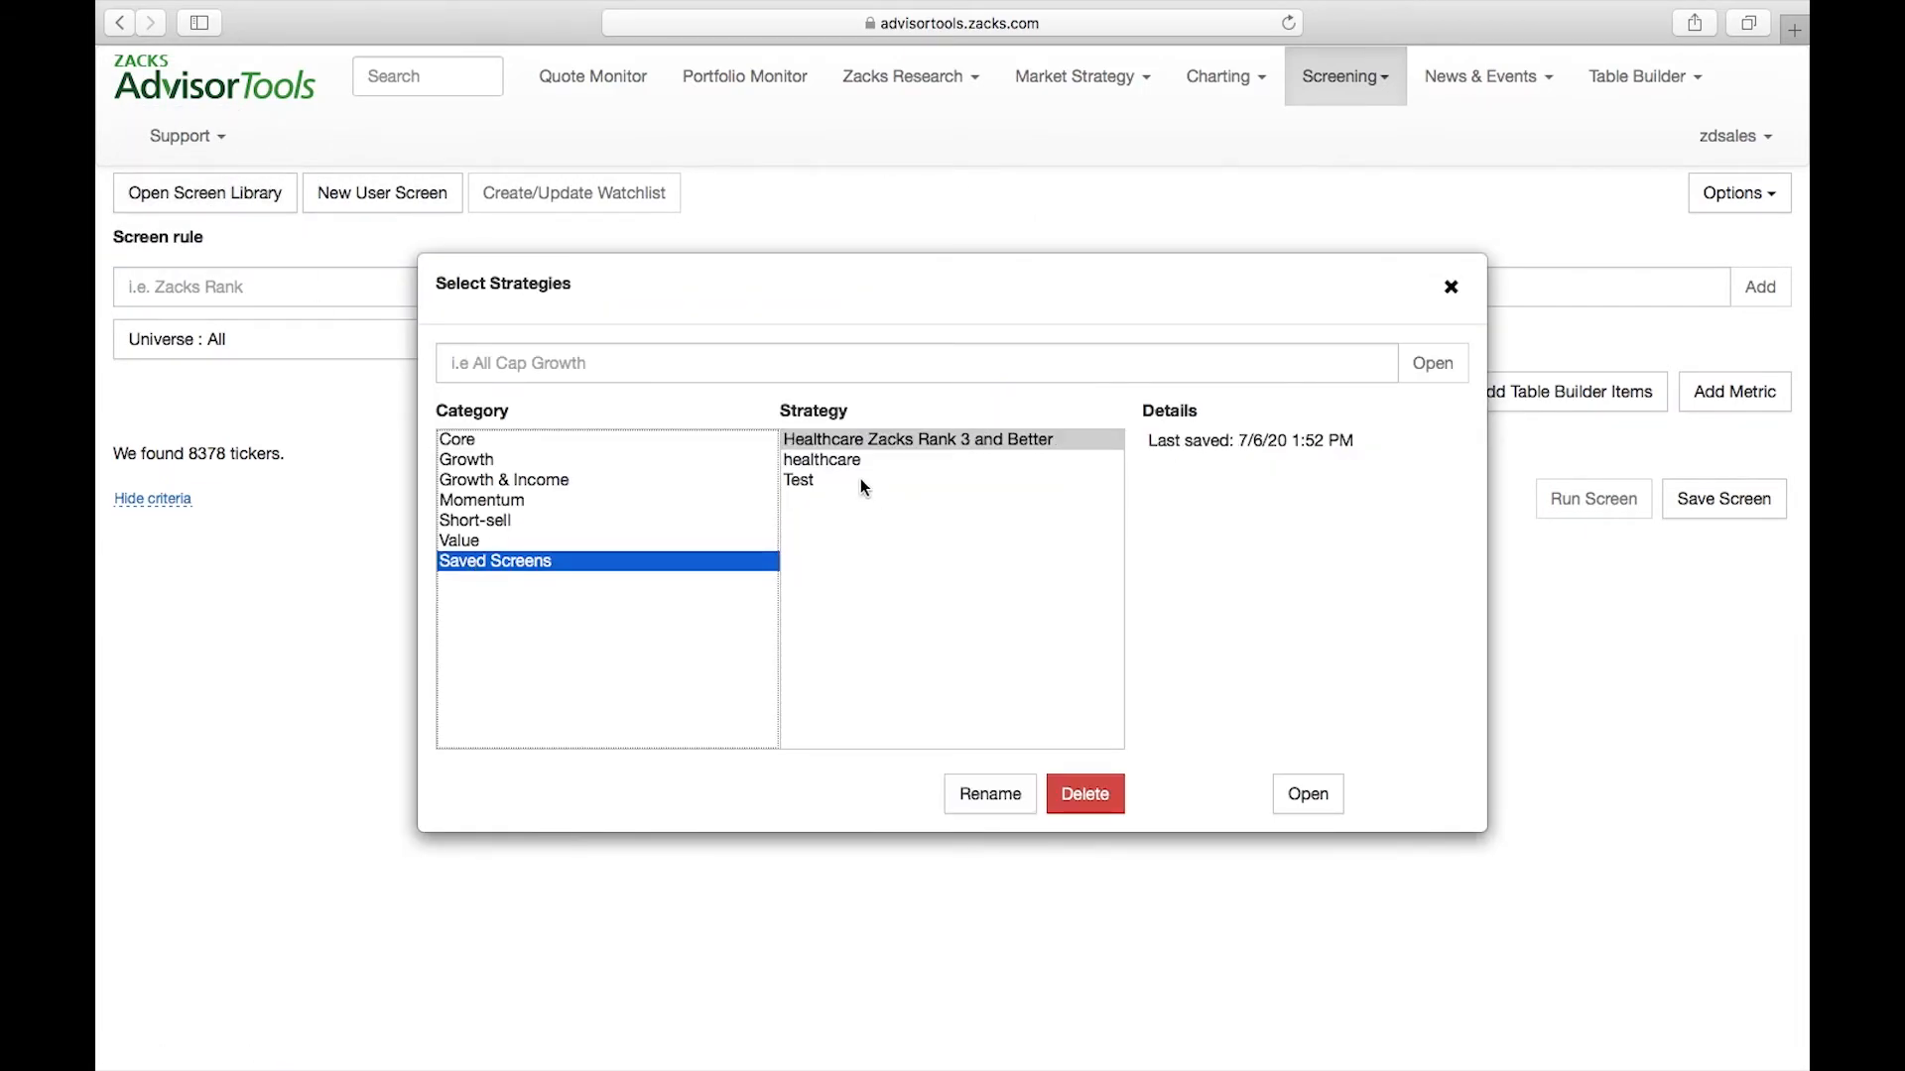
pyautogui.click(799, 481)
pyautogui.click(1307, 791)
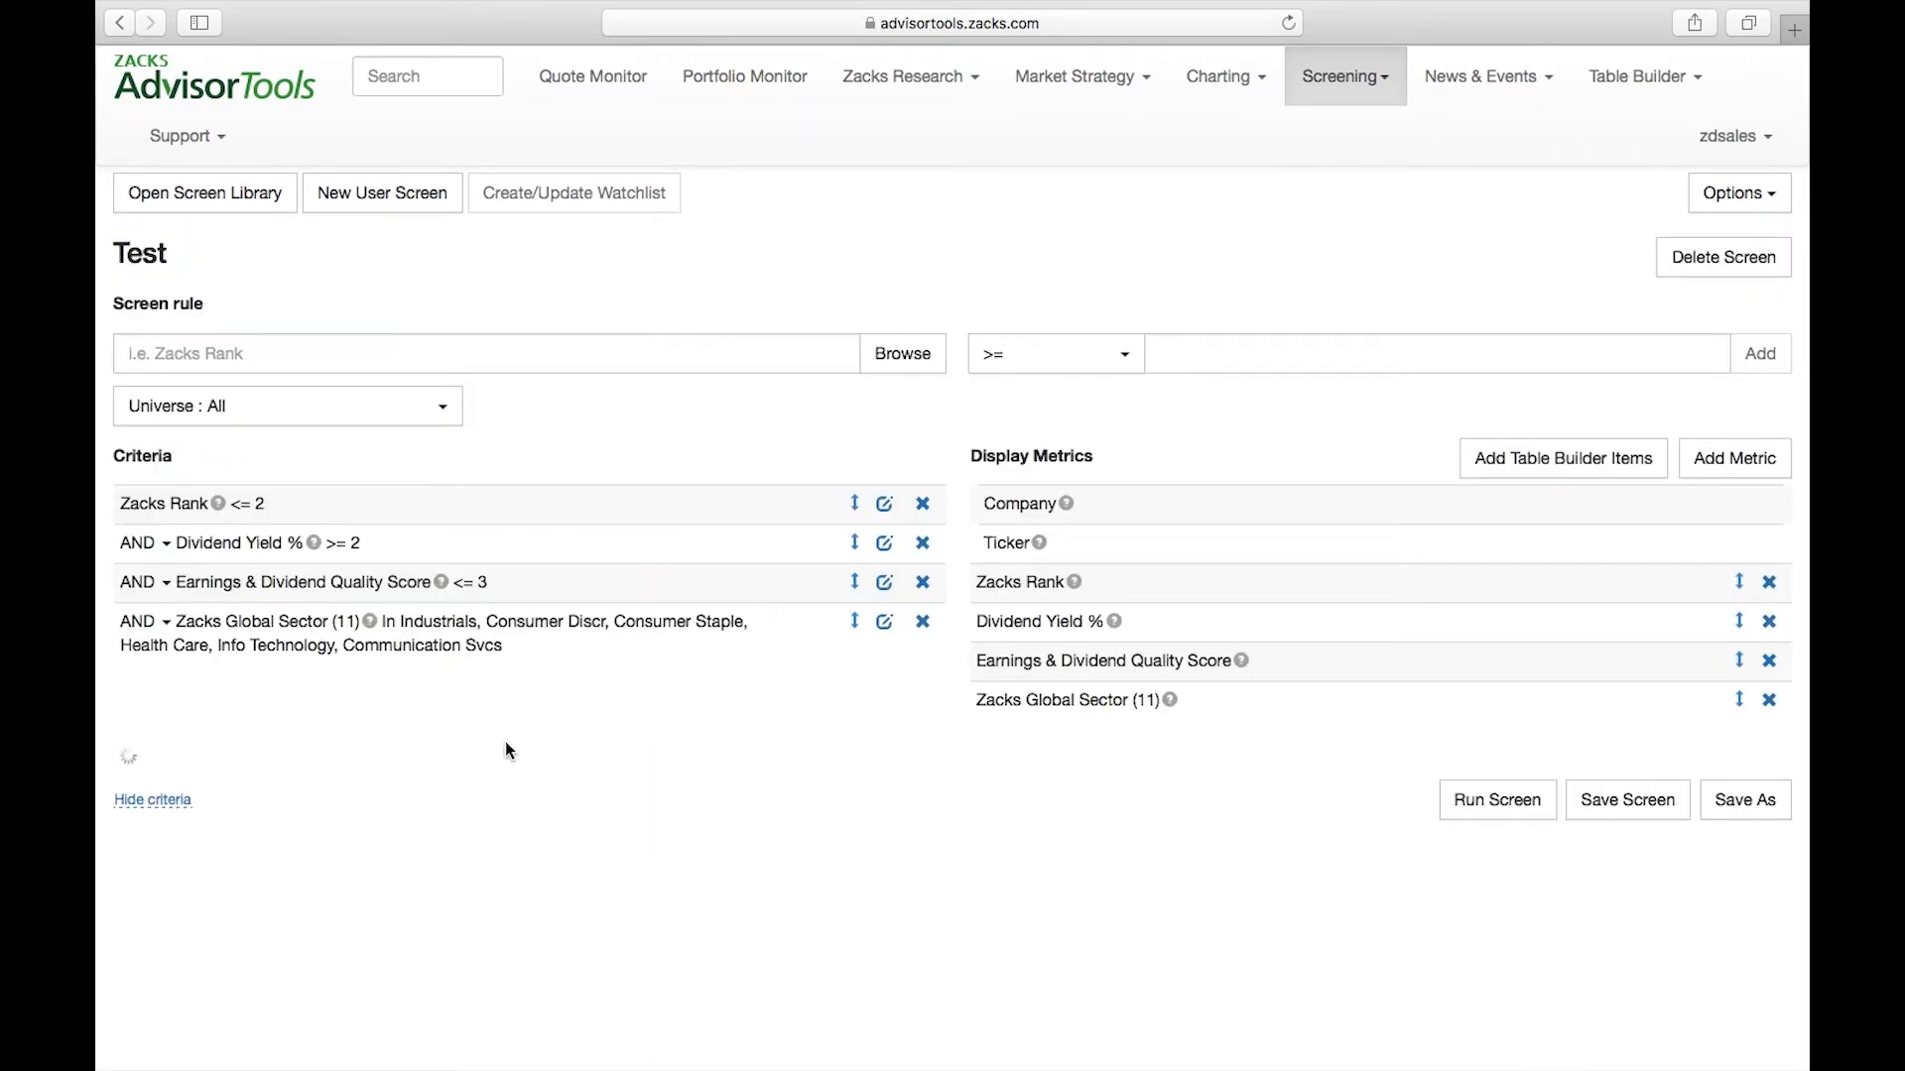
pyautogui.scroll(-1, 727, 692)
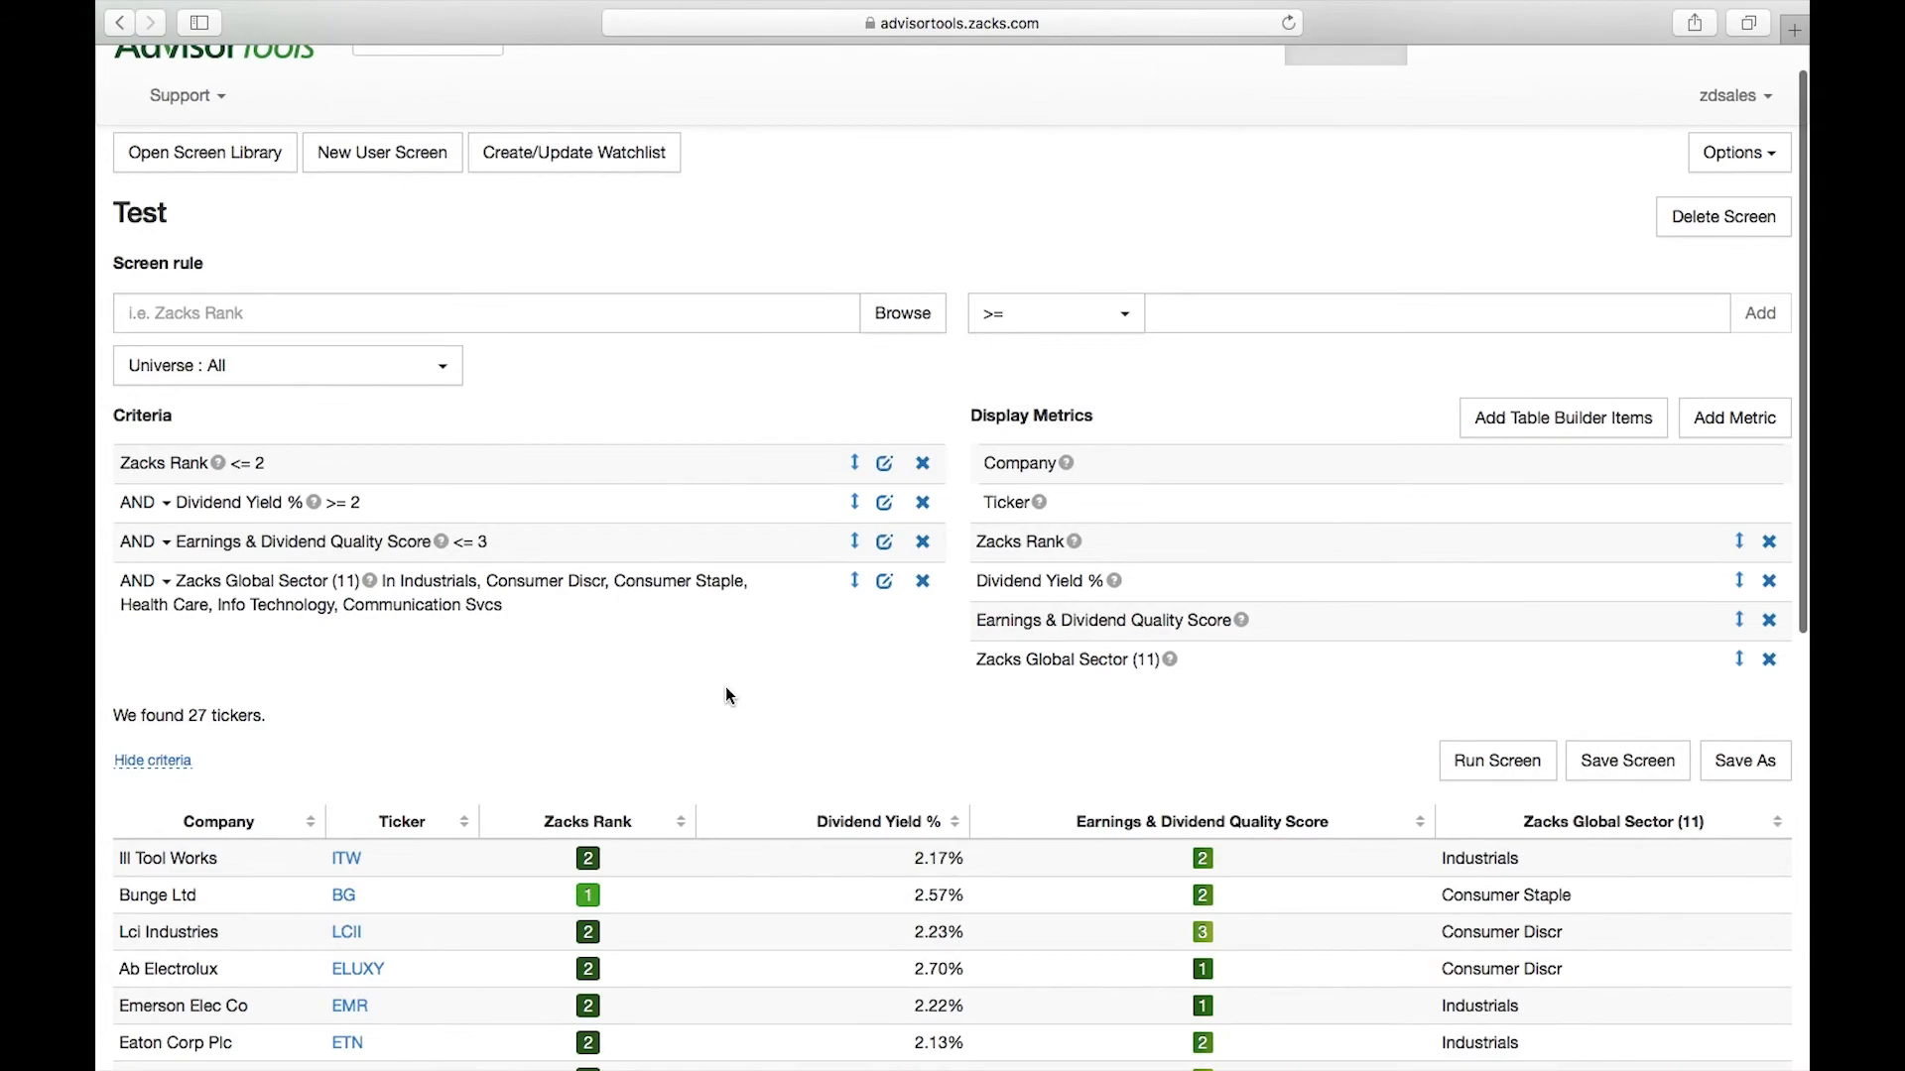
pyautogui.scroll(1, 730, 694)
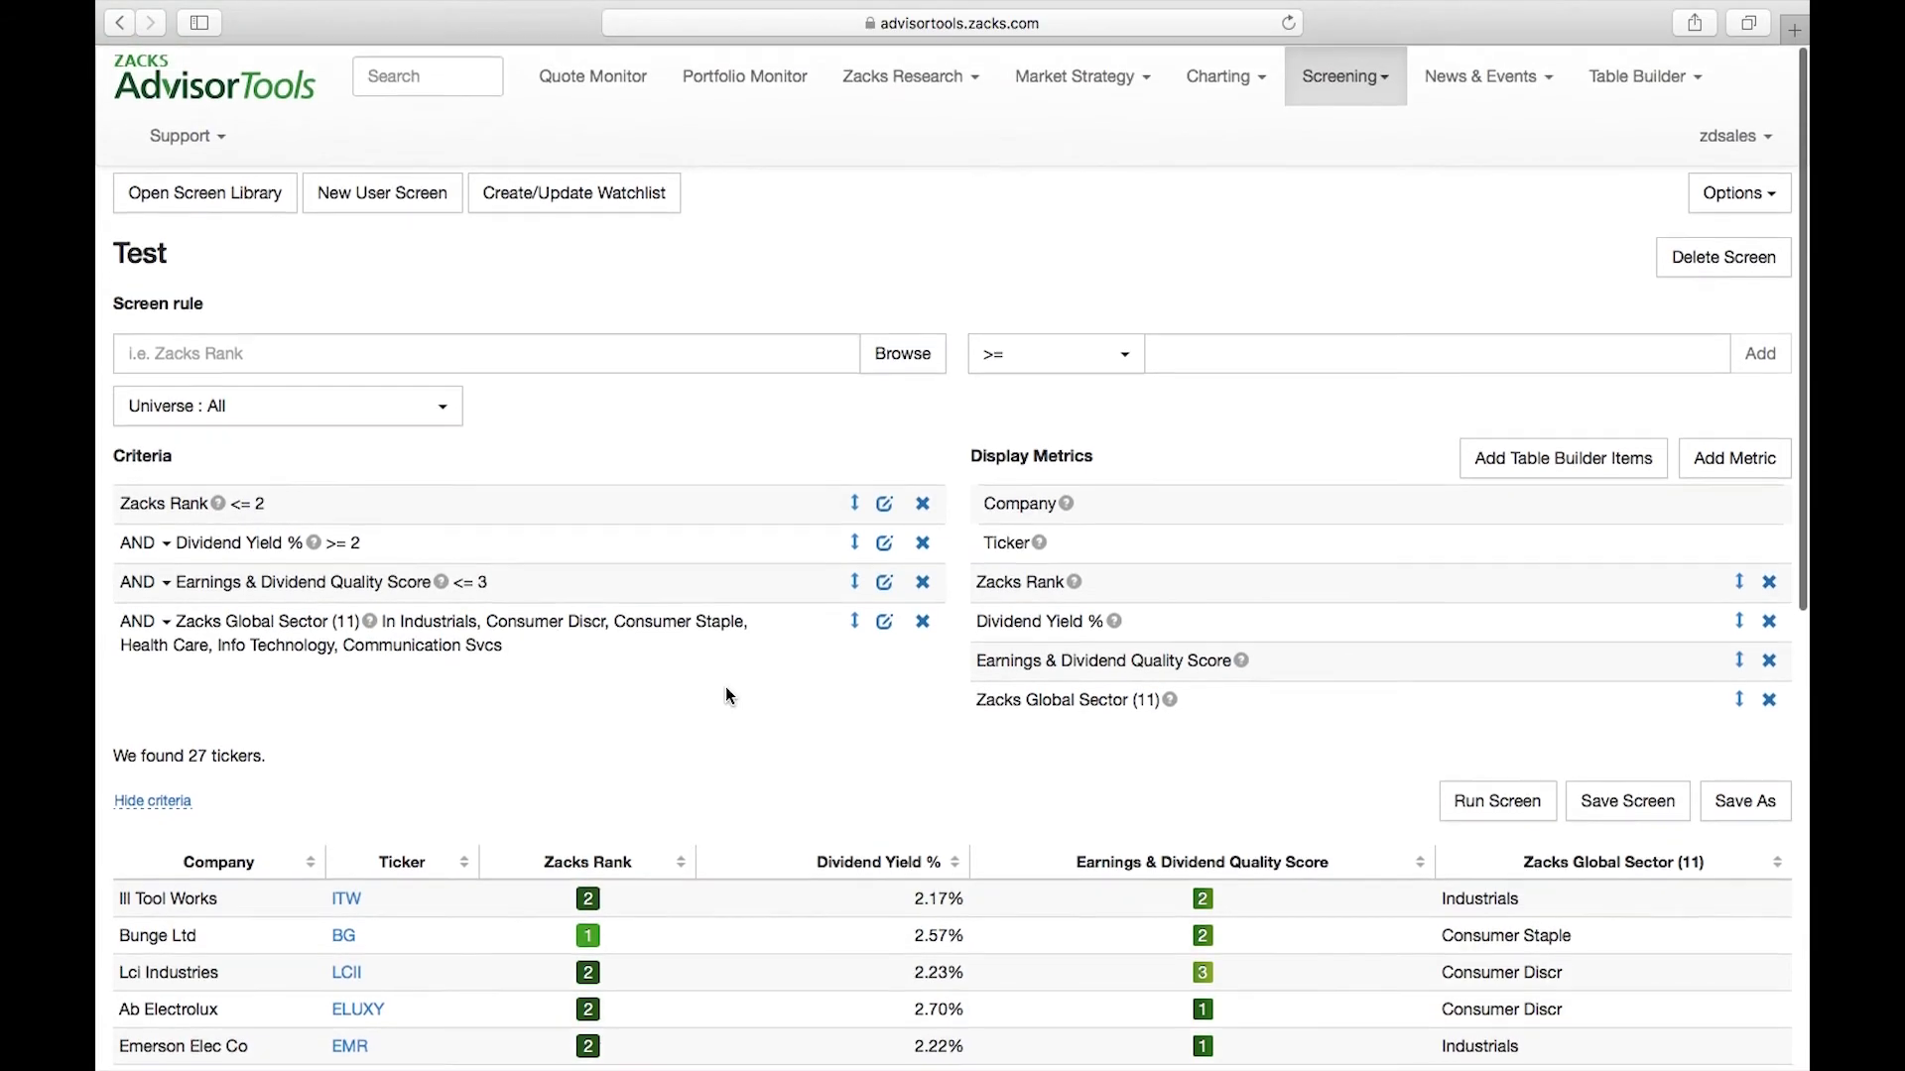
# Restrict the Test screen's universe to the S&P 500 and check the matching tickers
pyautogui.click(217, 420)
pyautogui.scroll(-1, 224, 501)
pyautogui.scroll(1, 224, 506)
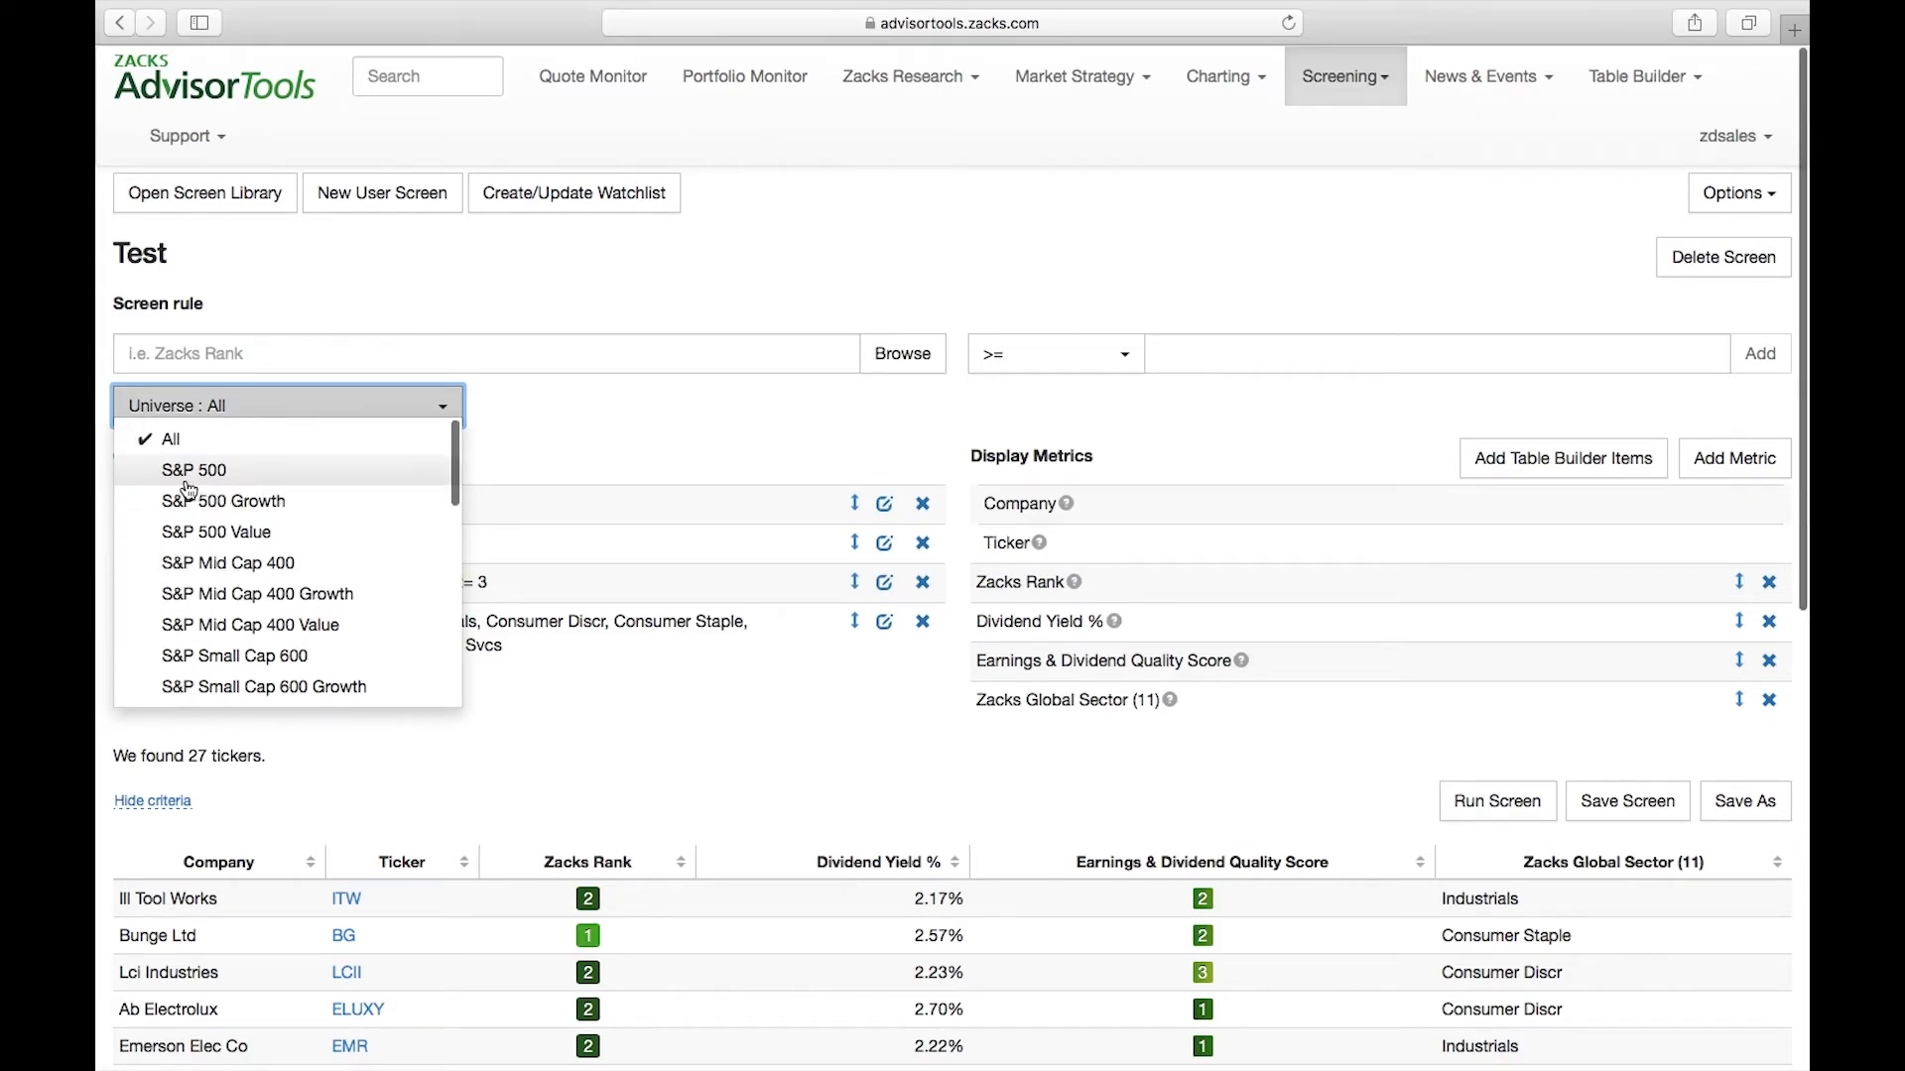
pyautogui.click(238, 475)
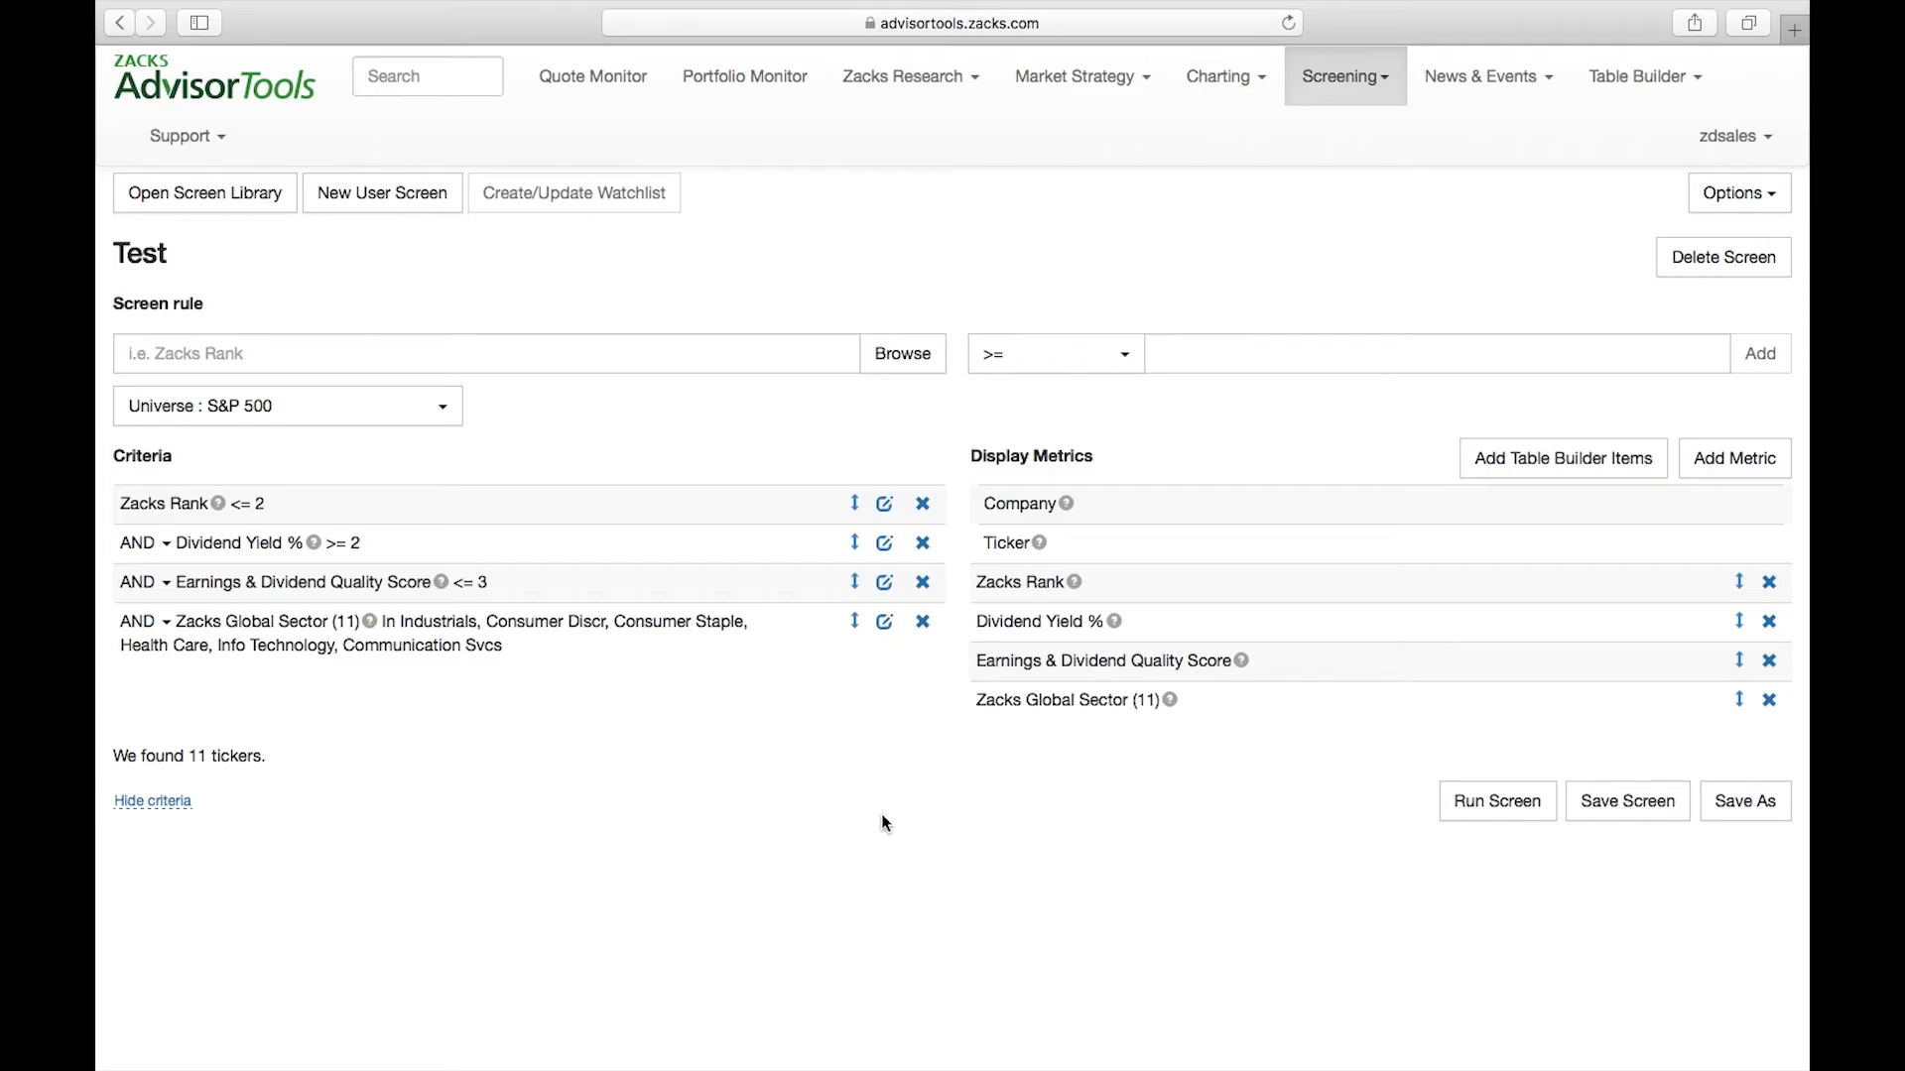
pyautogui.scroll(-3, 1266, 807)
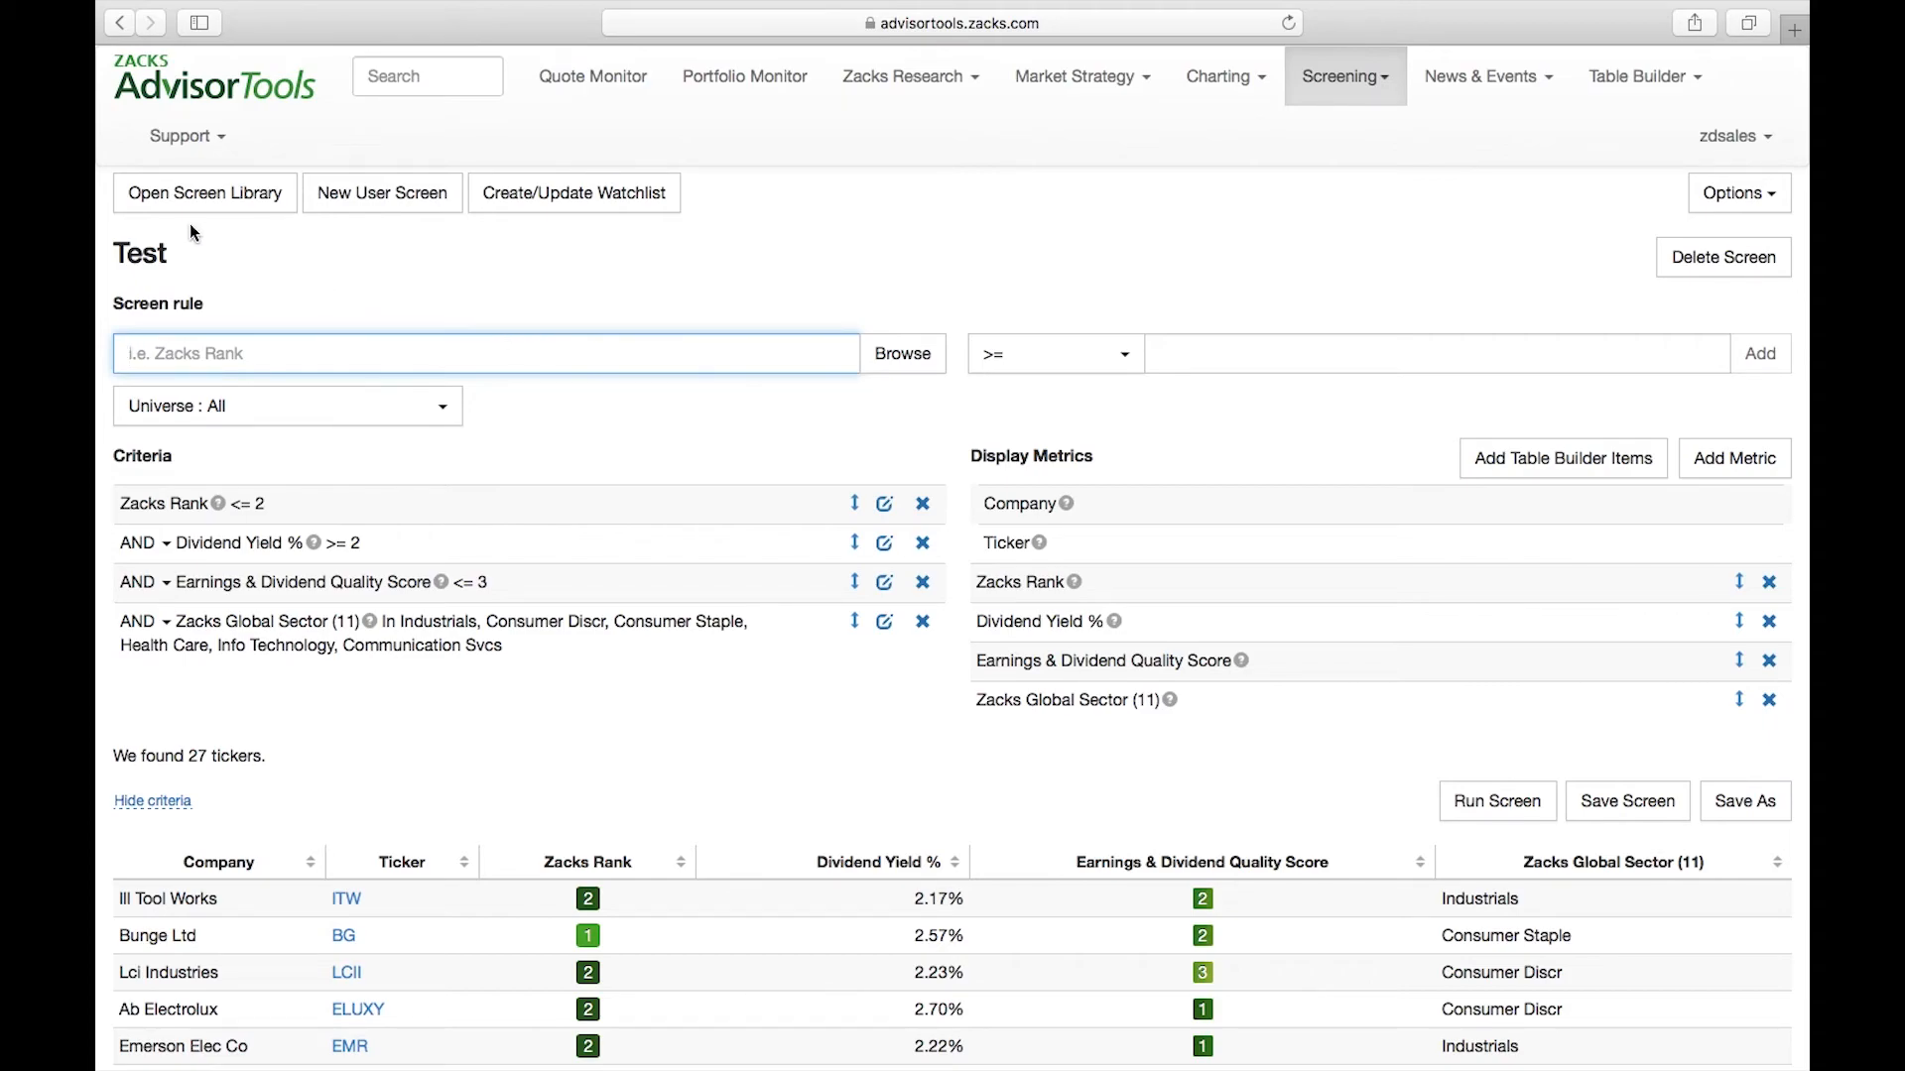
# Open the screen library and browse the strategies under Core, Growth & Income, Growth and Saved Screens
pyautogui.click(212, 203)
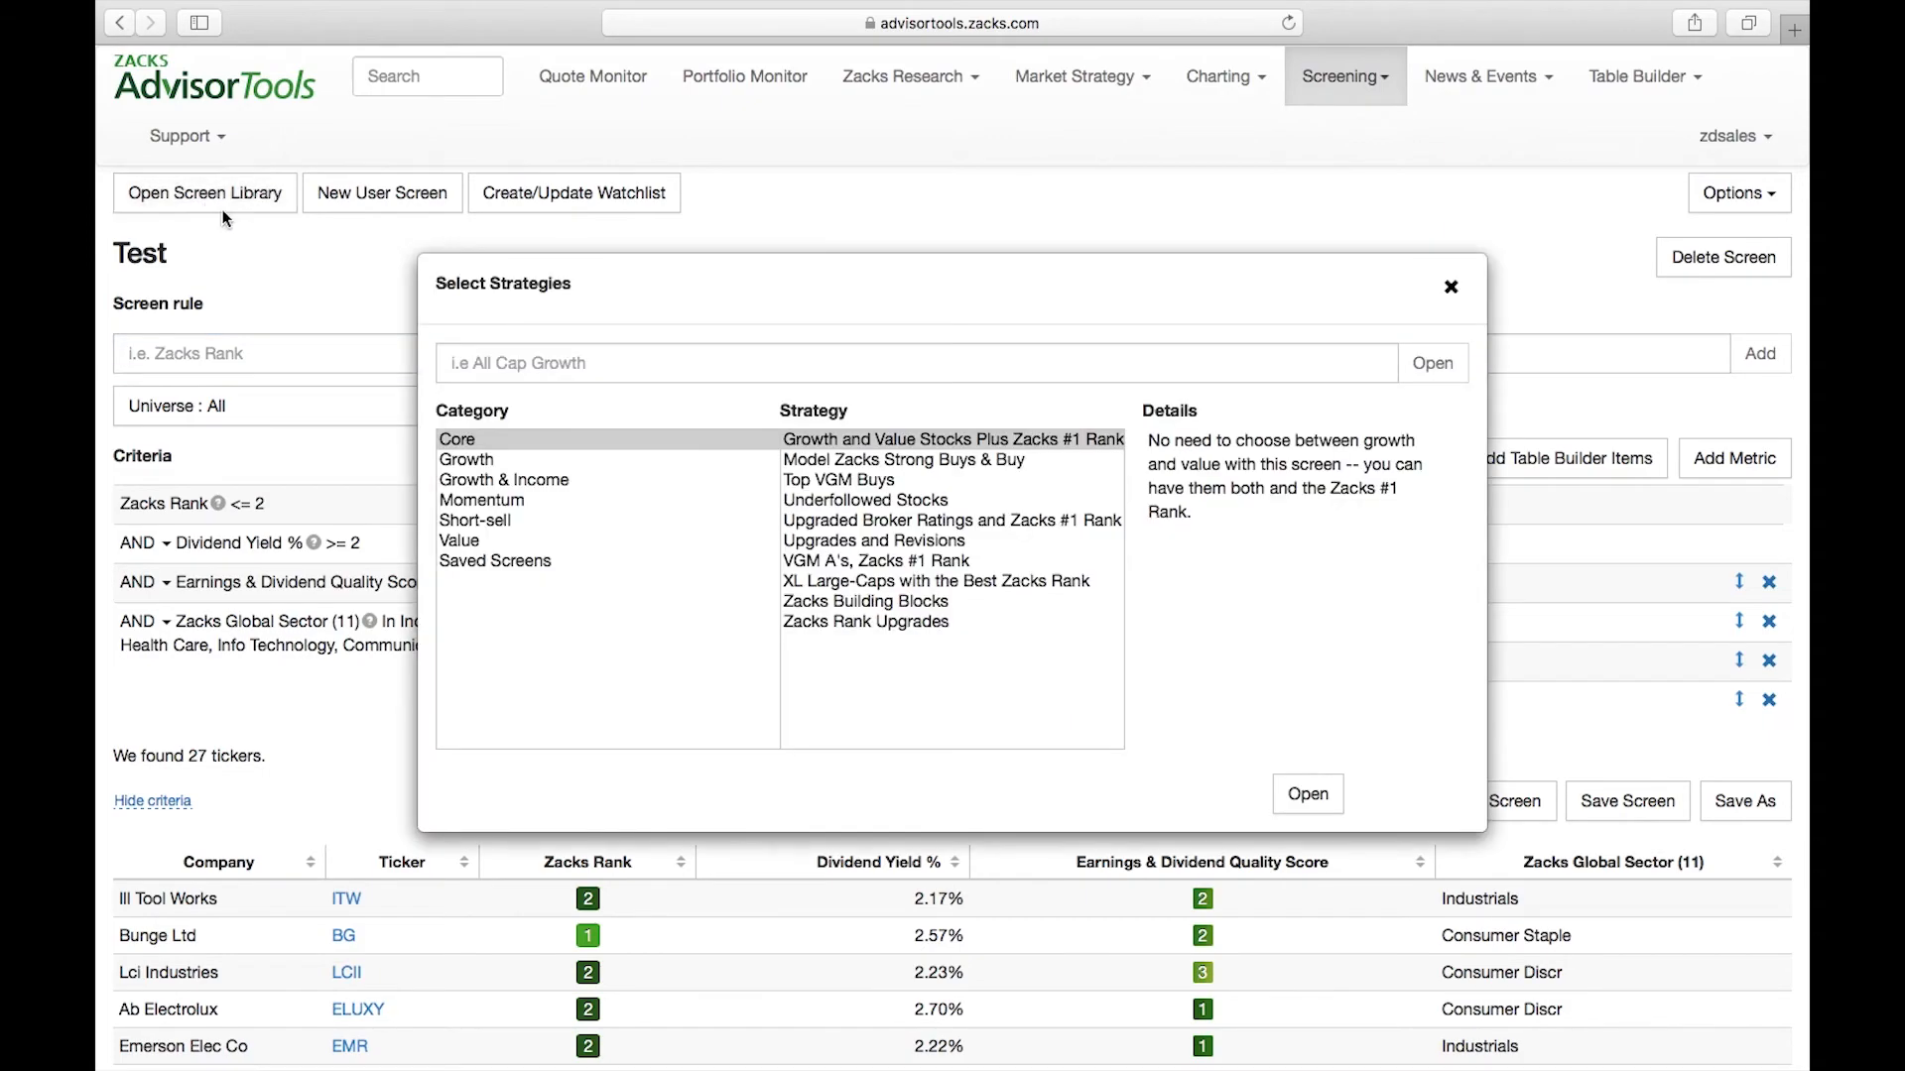
pyautogui.click(469, 443)
pyautogui.click(472, 479)
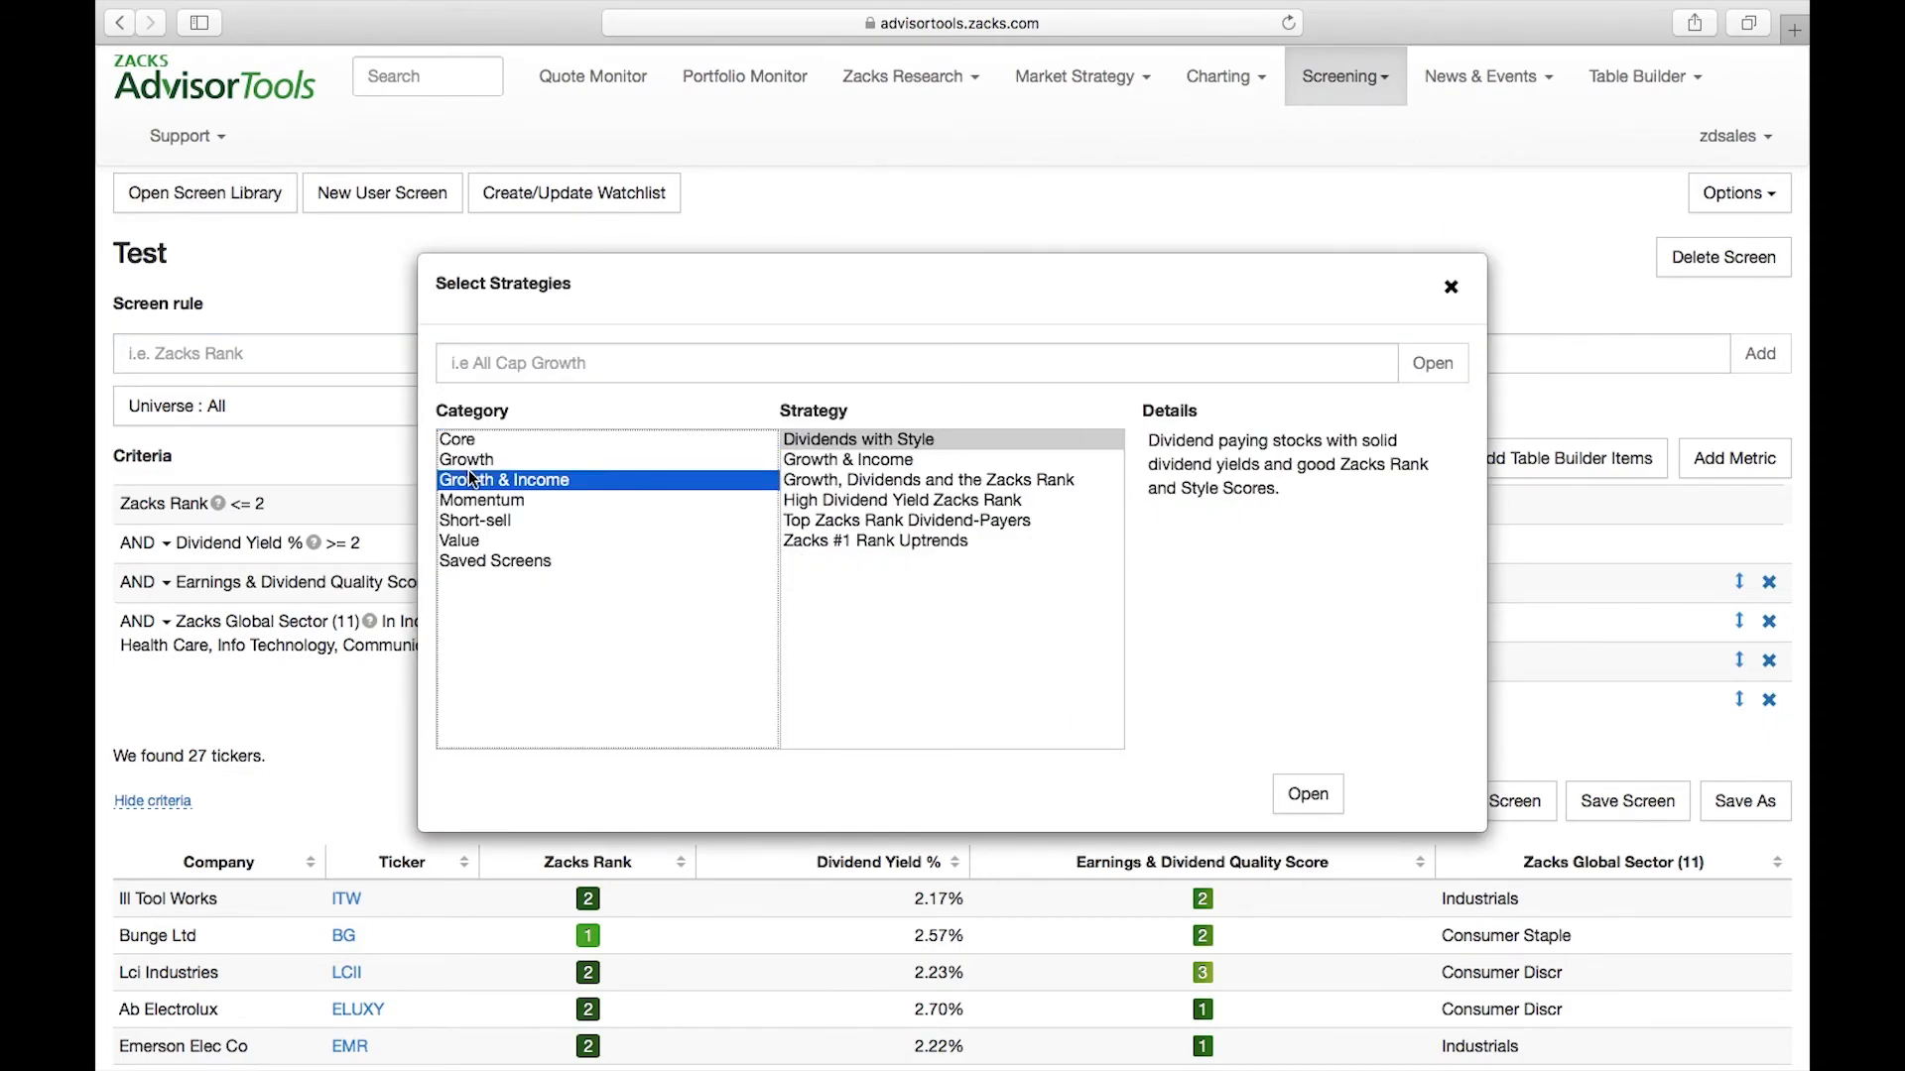
pyautogui.click(474, 461)
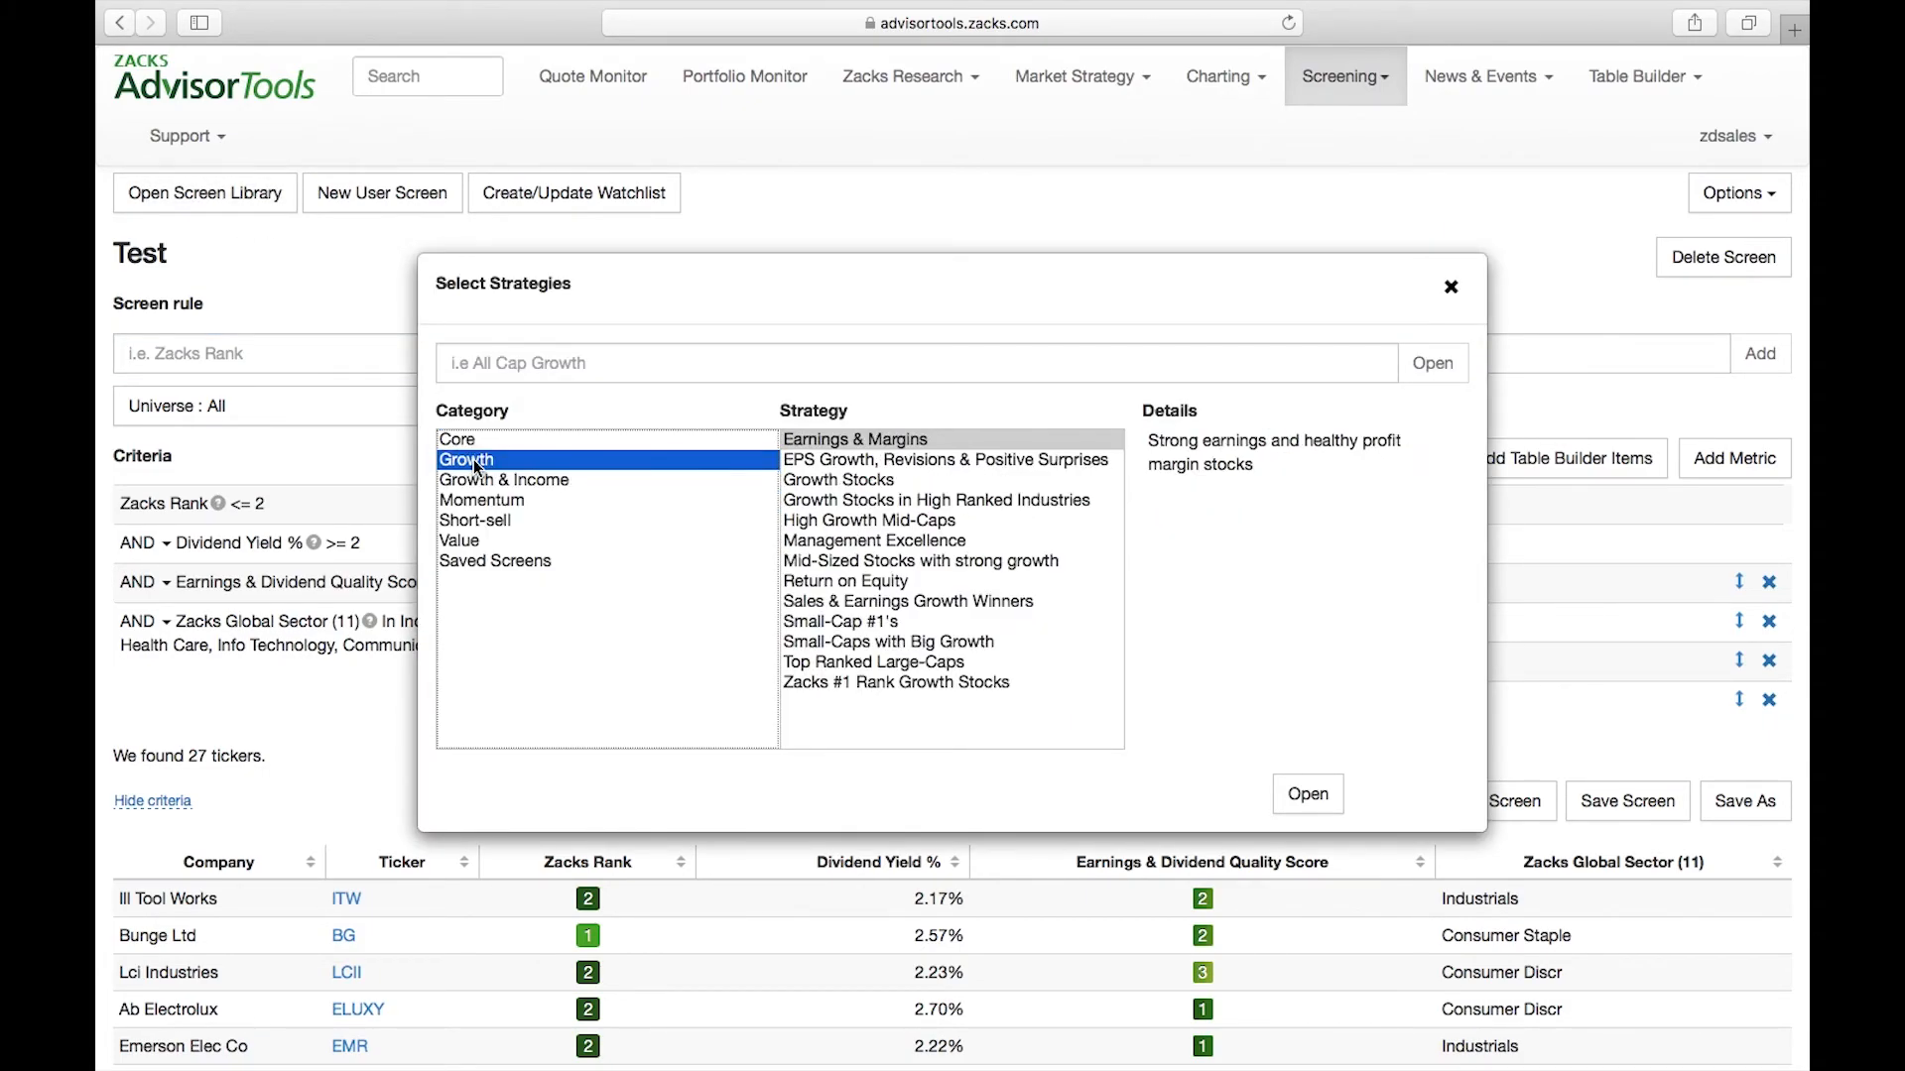
pyautogui.click(503, 563)
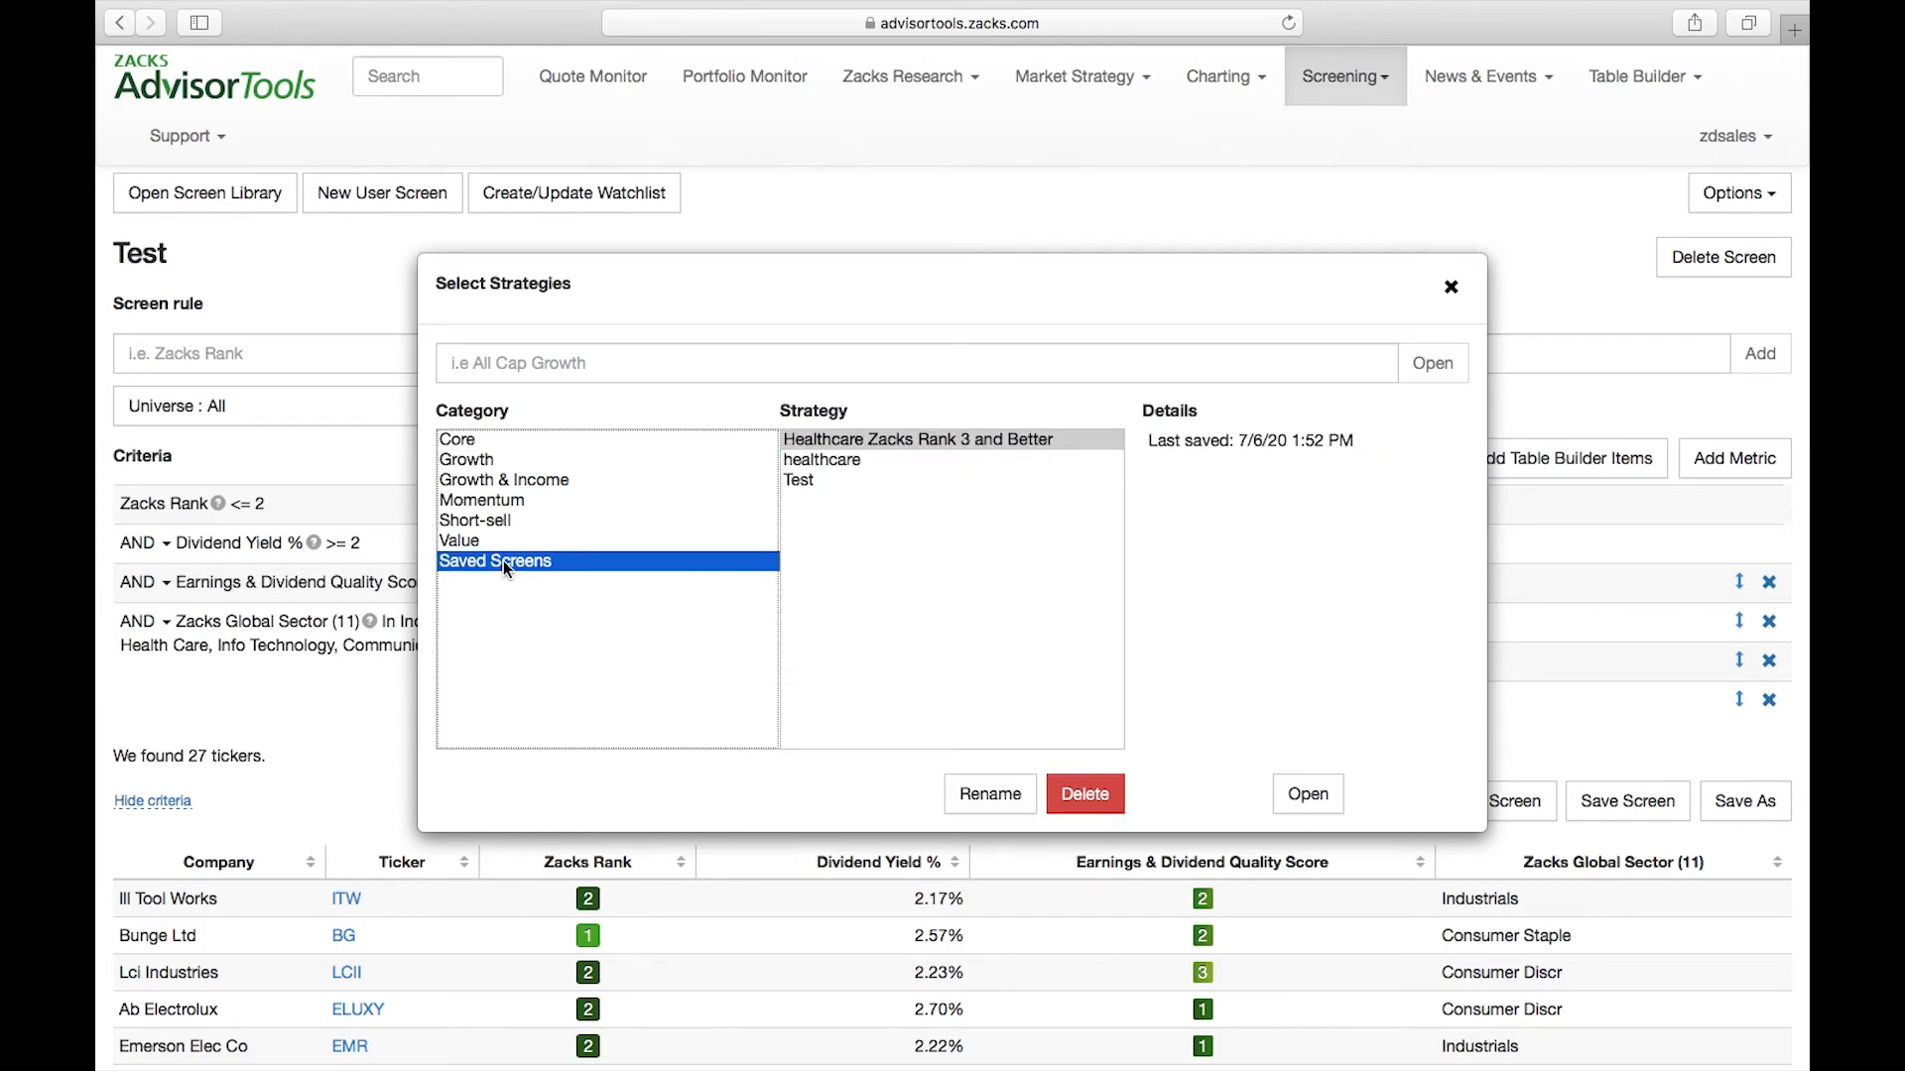
pyautogui.click(460, 443)
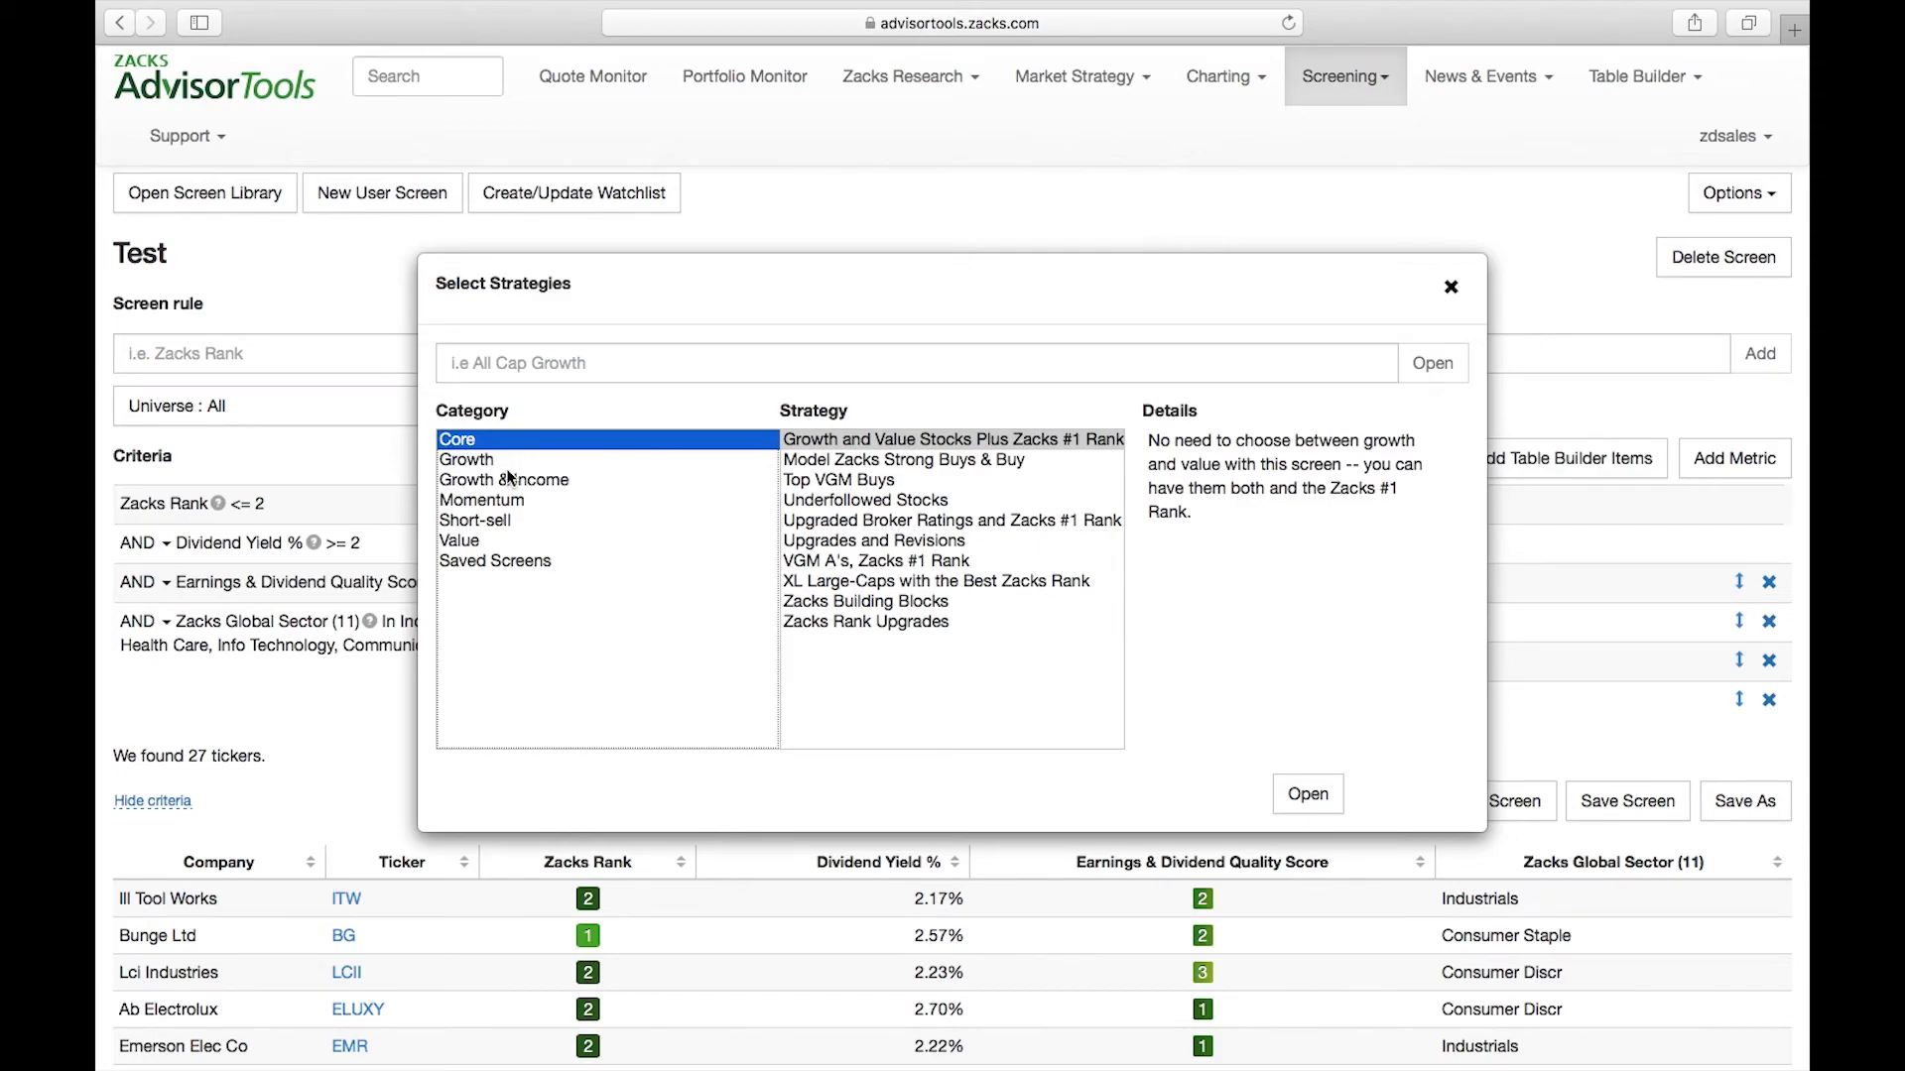
# Review the descriptions of the first Value strategies in the library and open the High Rank Value screen
pyautogui.click(464, 543)
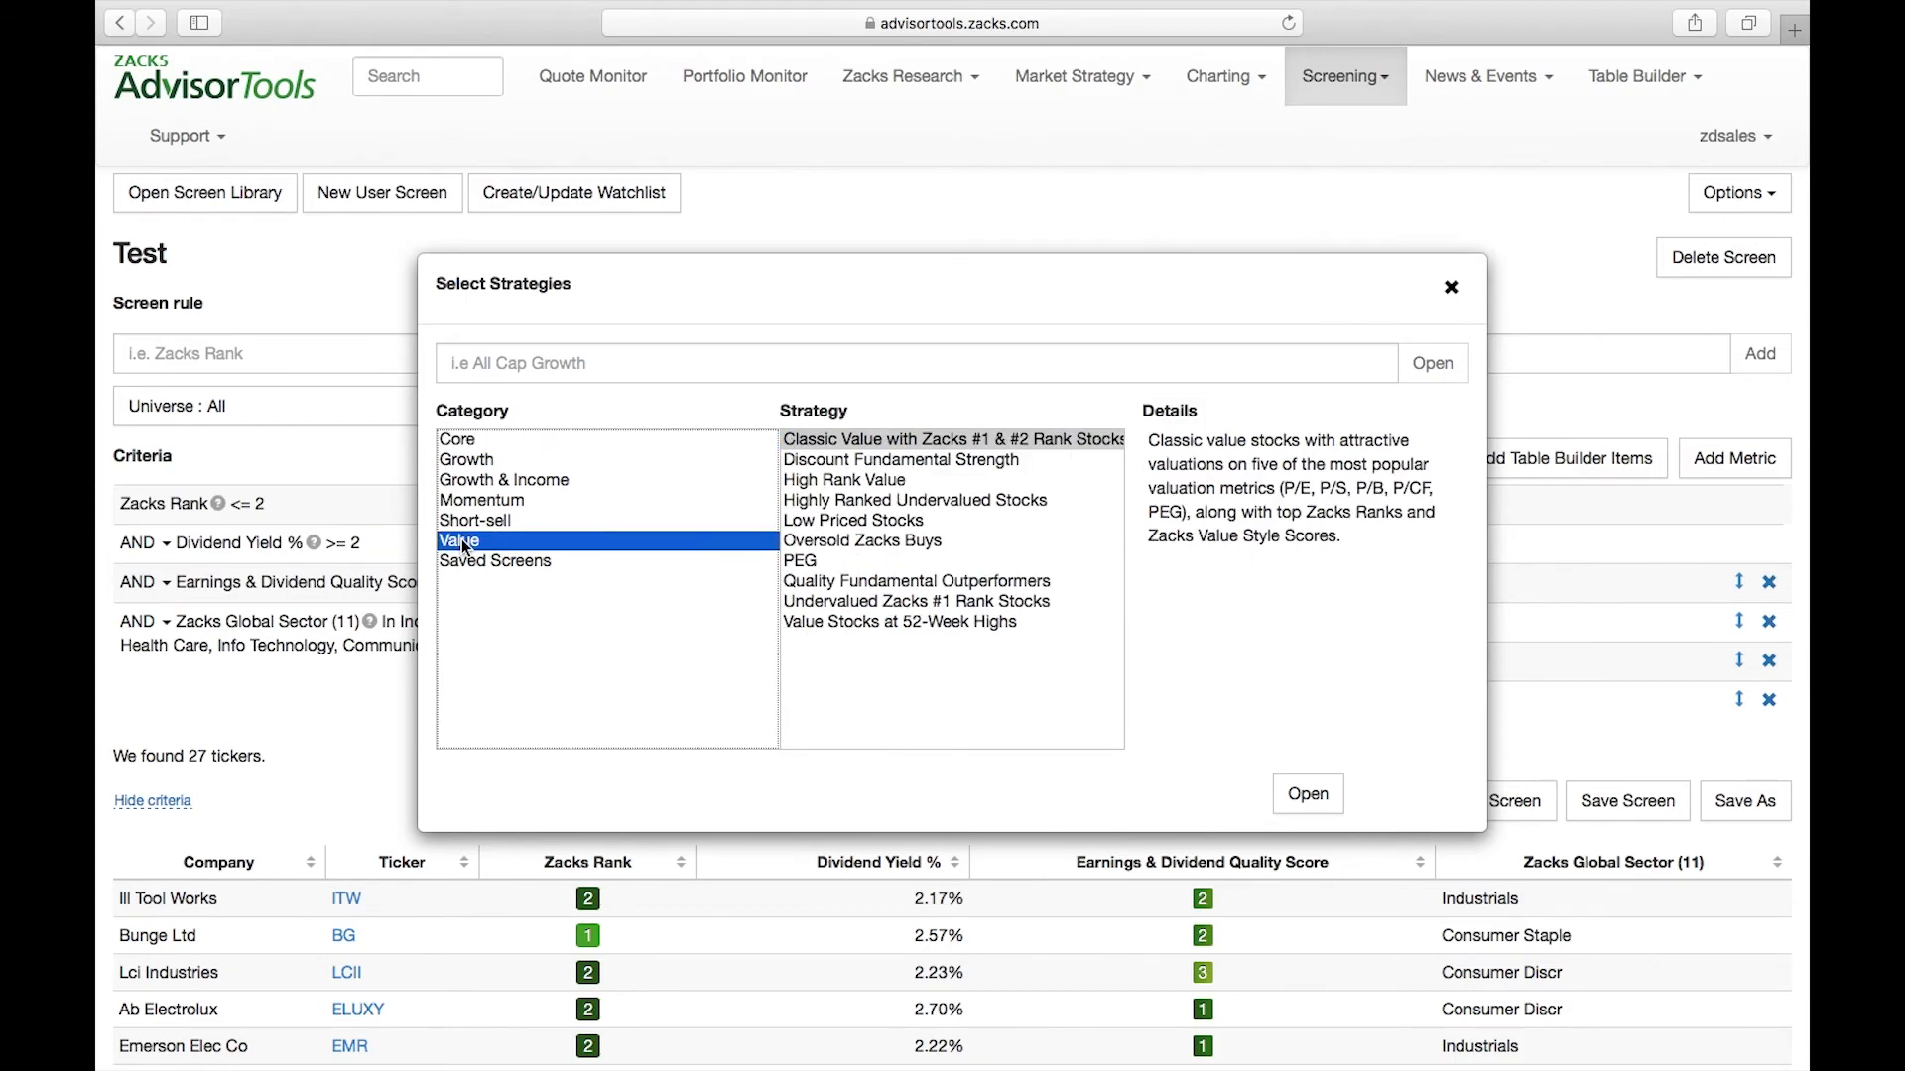
pyautogui.click(883, 437)
pyautogui.click(875, 461)
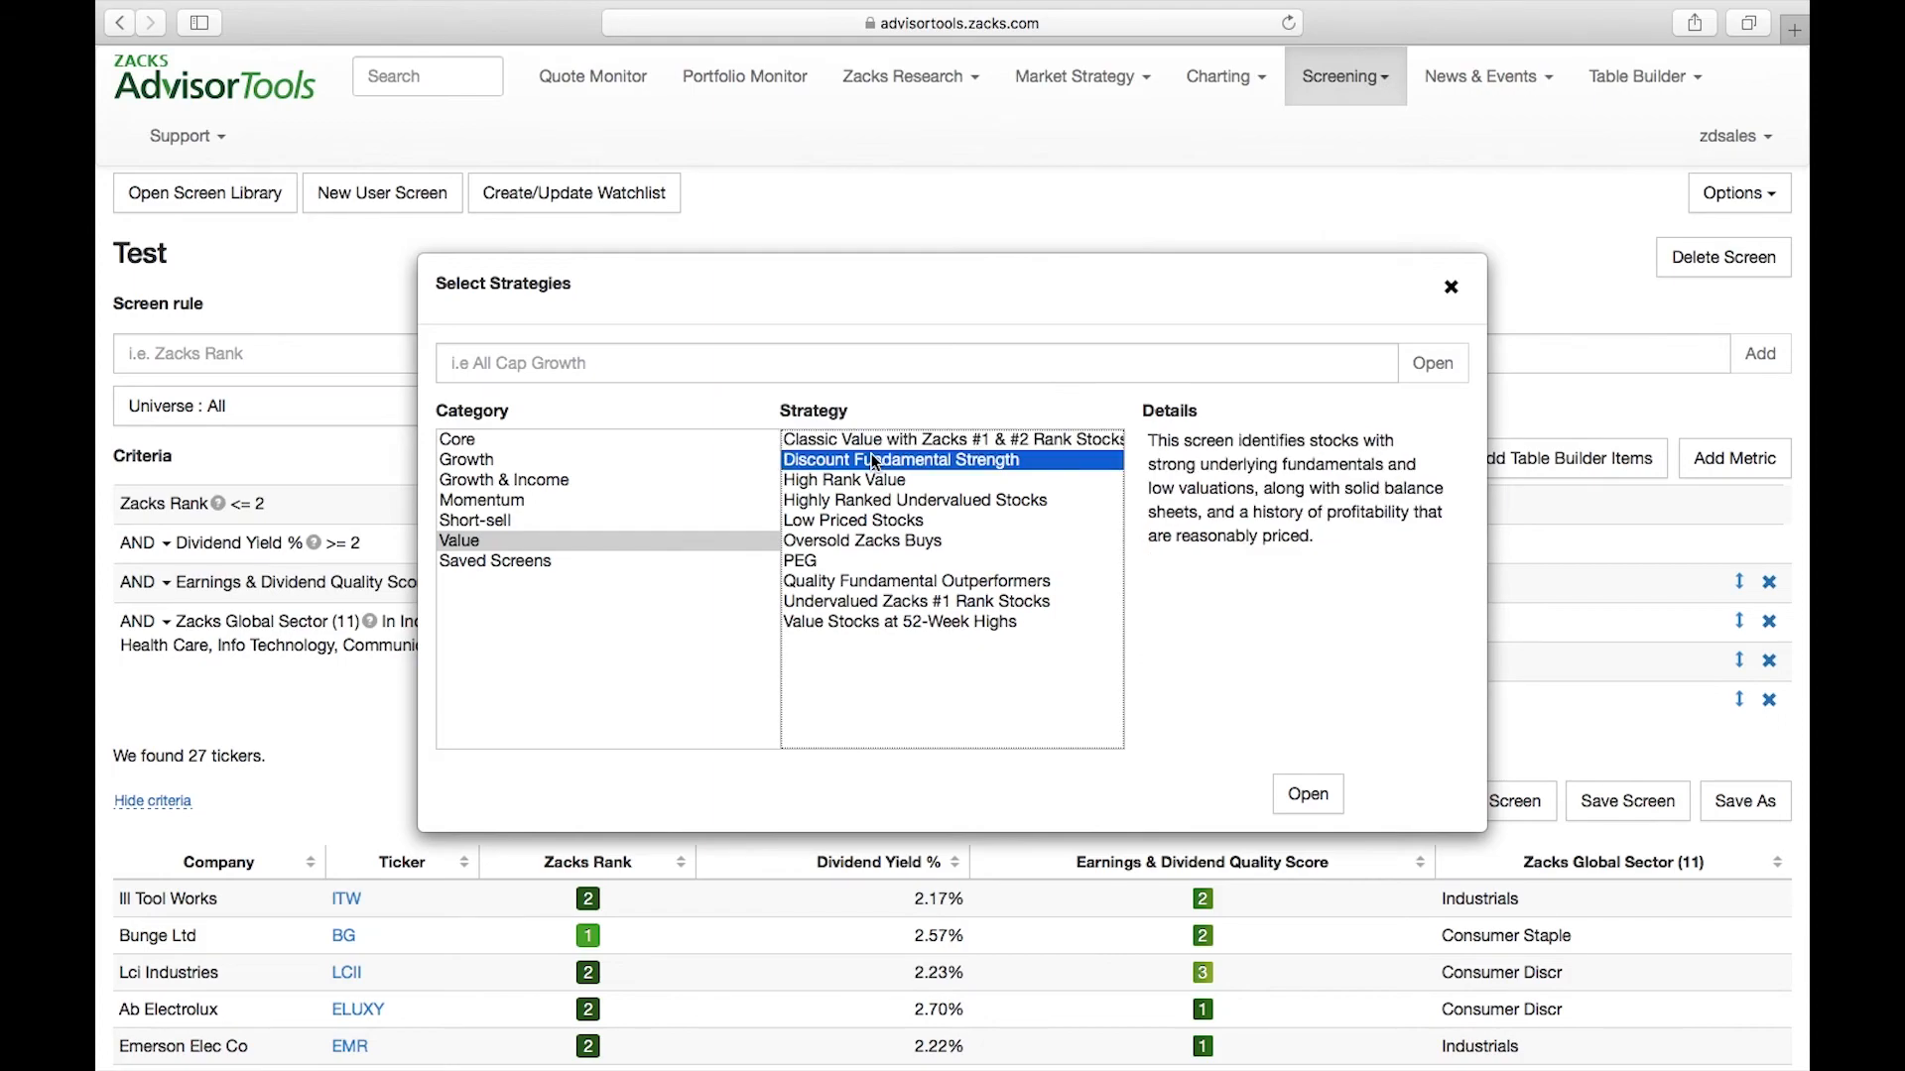
pyautogui.click(812, 484)
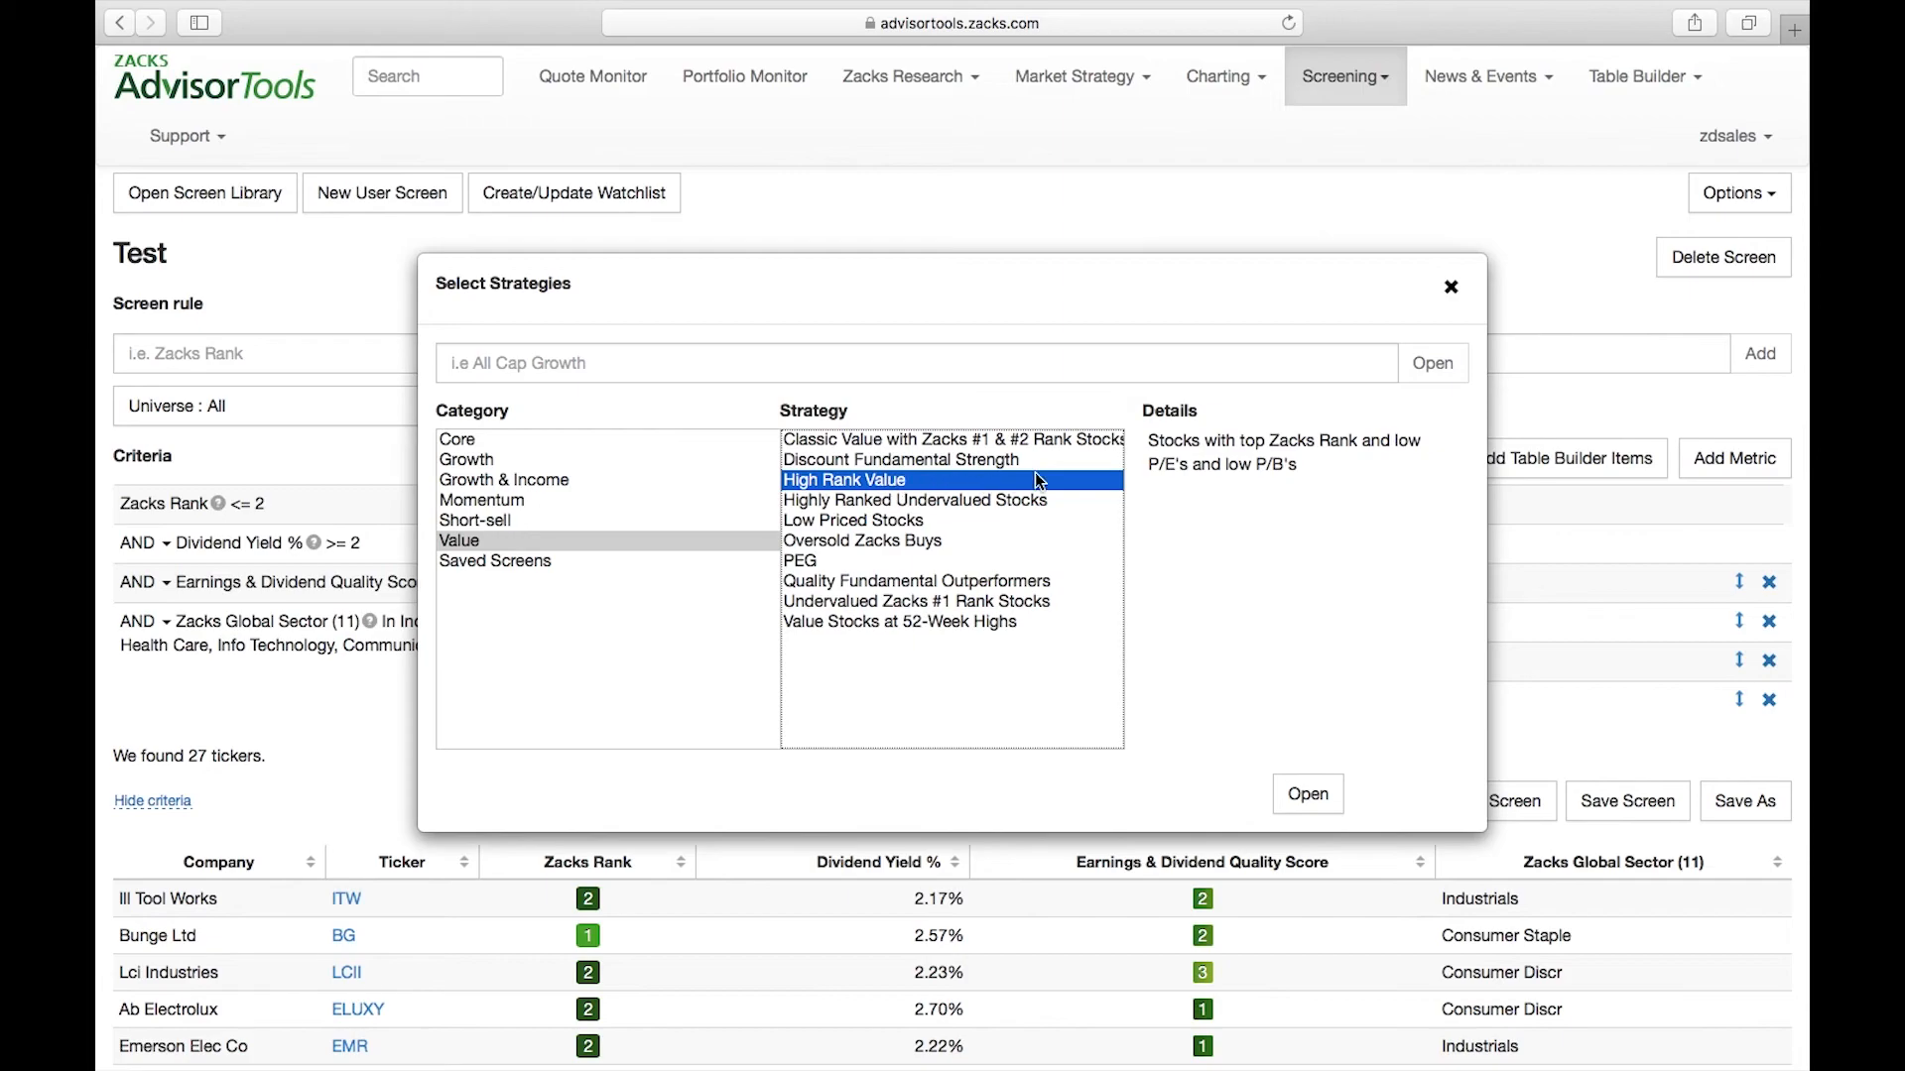
pyautogui.moveTo(1149, 441); pyautogui.dragTo(1253, 452)
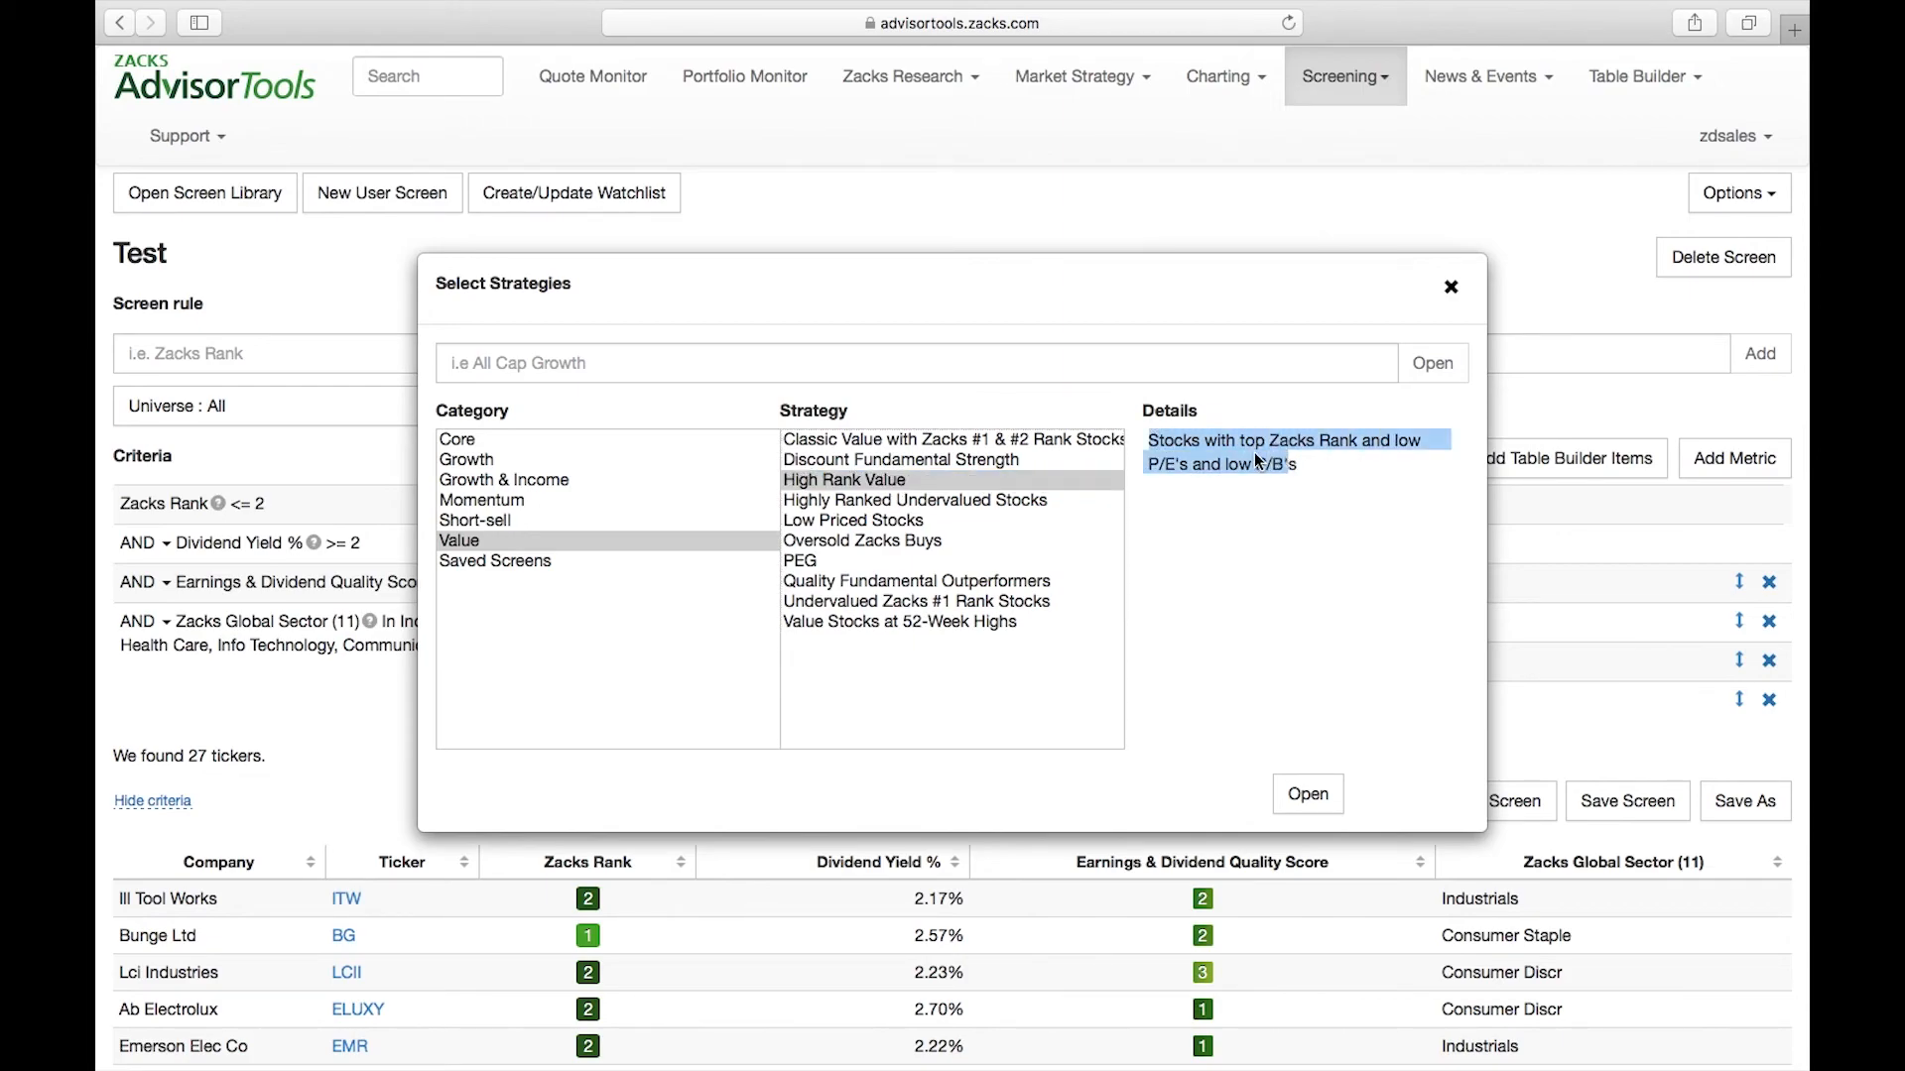
pyautogui.click(1254, 453)
pyautogui.click(854, 482)
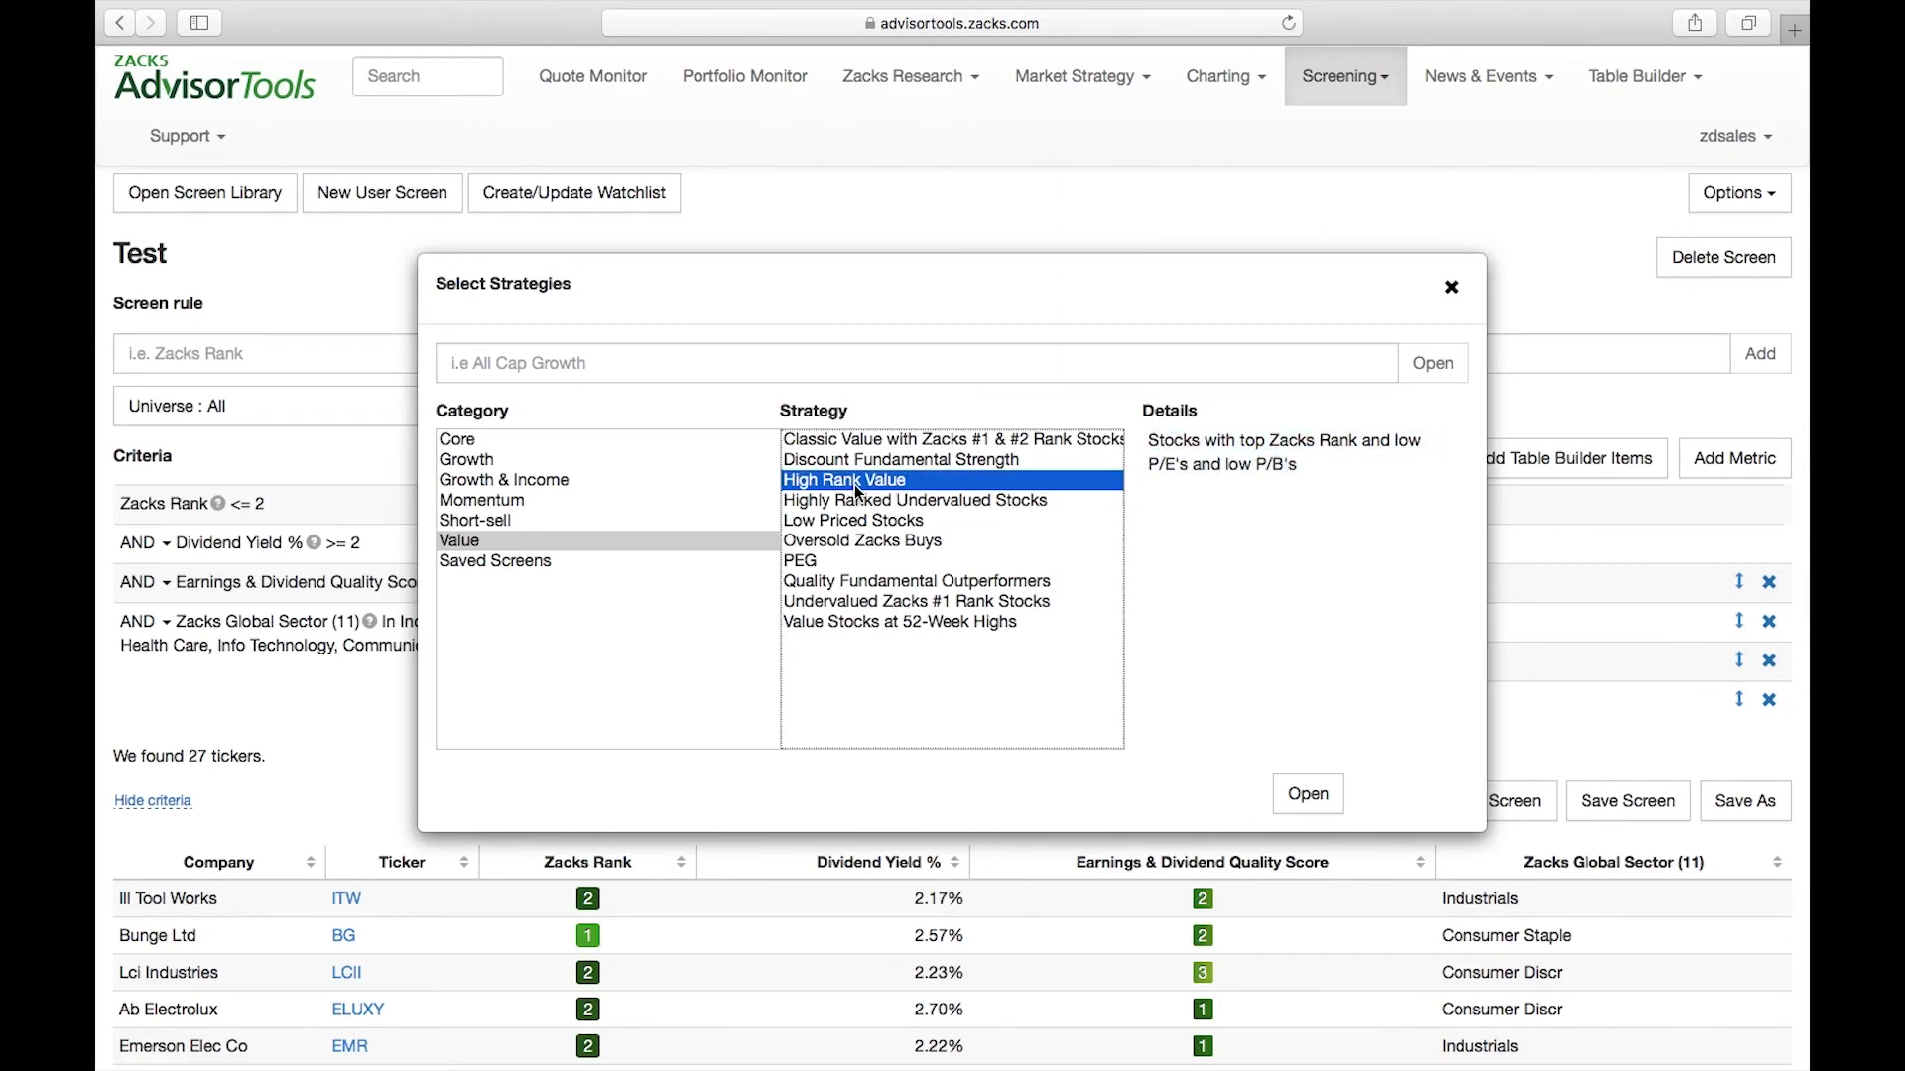
pyautogui.click(1310, 797)
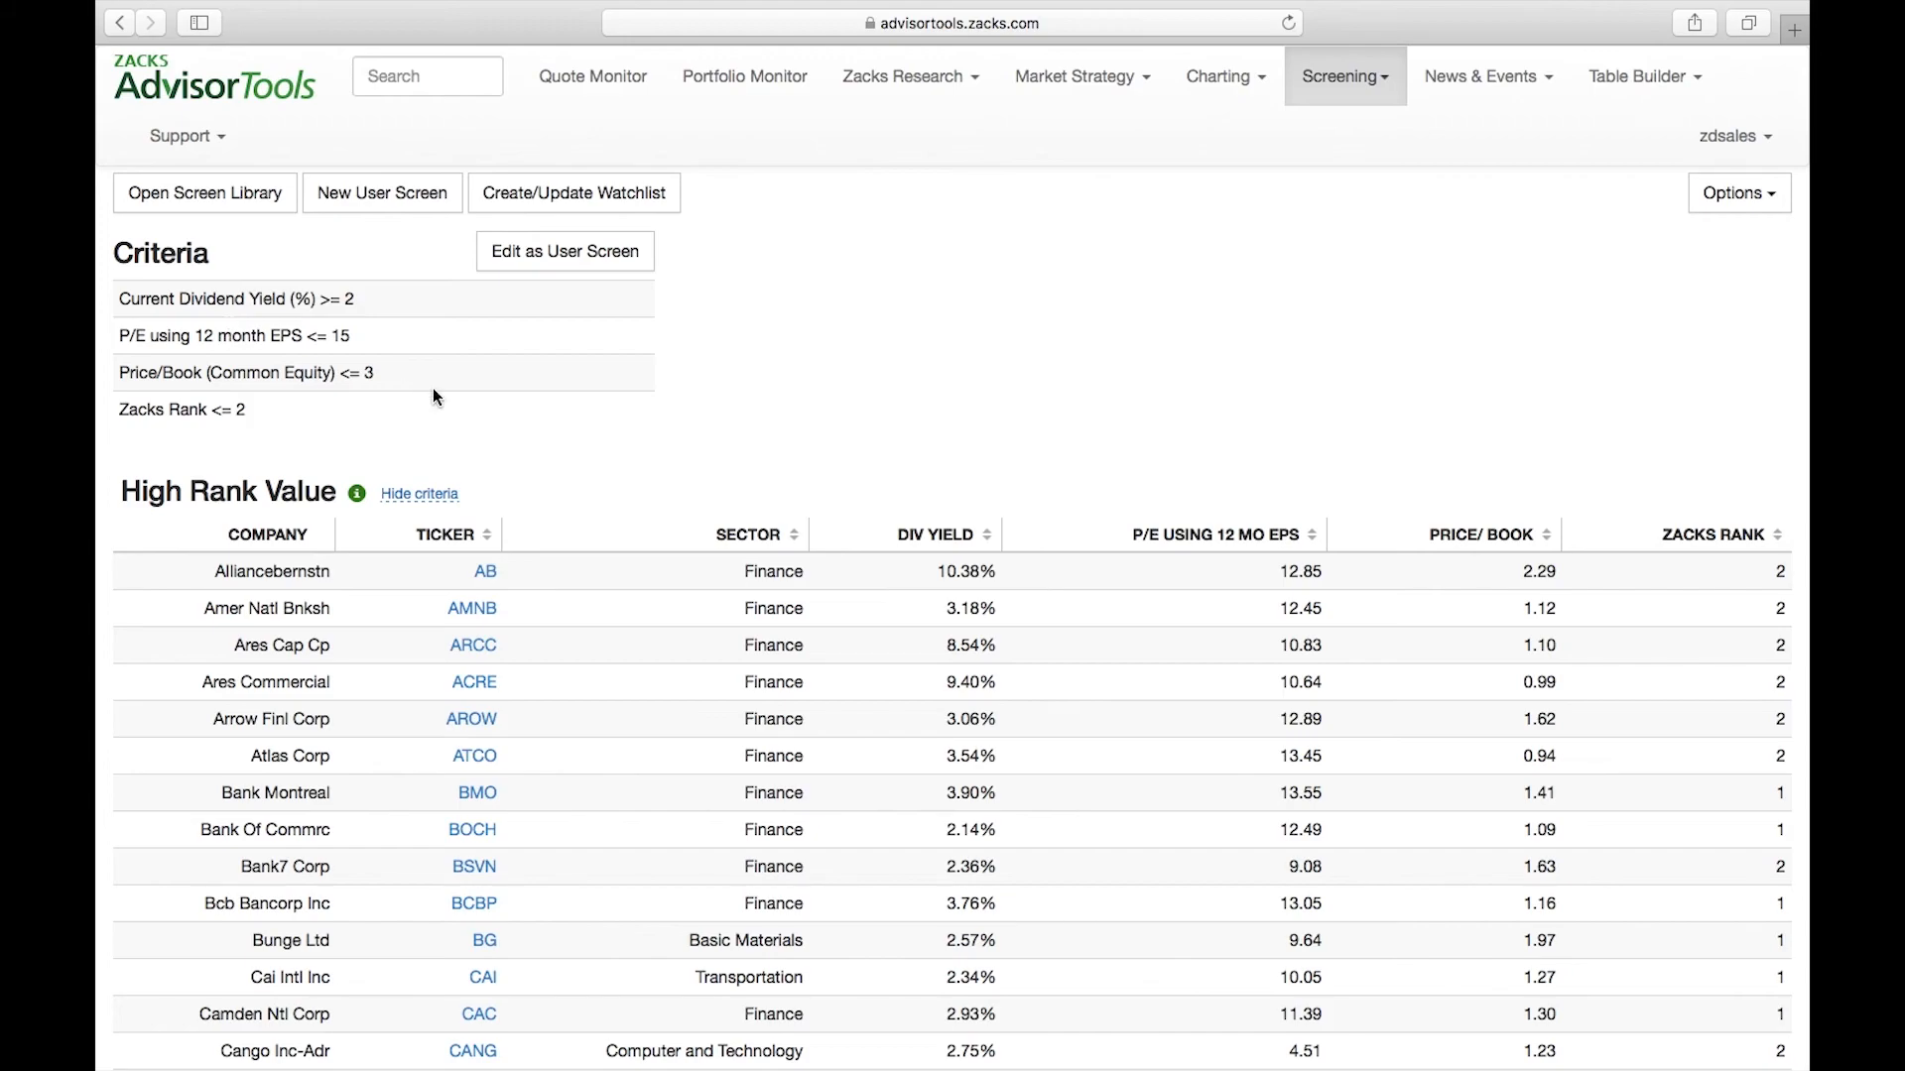
# Look over the High Rank Value results and open the predefined screen for editing as a user screen
pyautogui.scroll(-2, 433, 389)
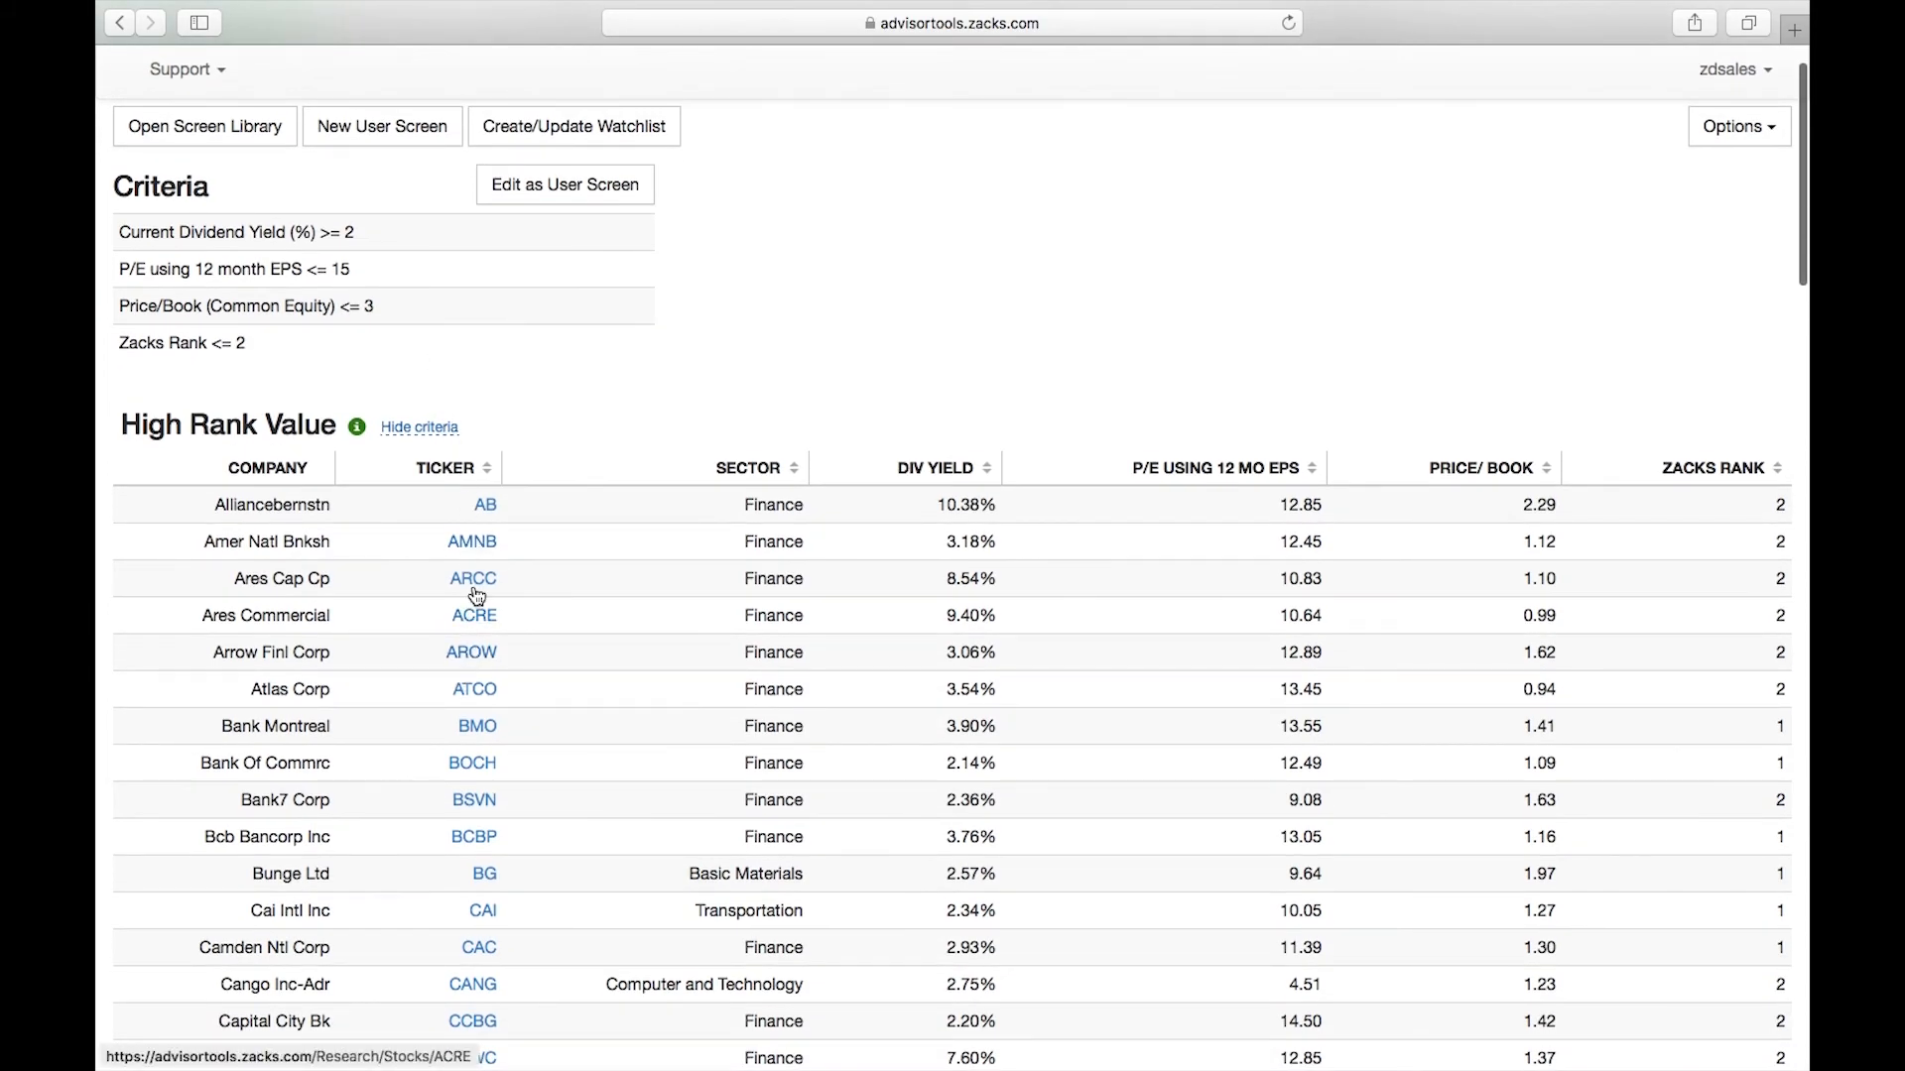
pyautogui.scroll(-3, 480, 568)
pyautogui.scroll(2, 480, 568)
pyautogui.scroll(3, 480, 567)
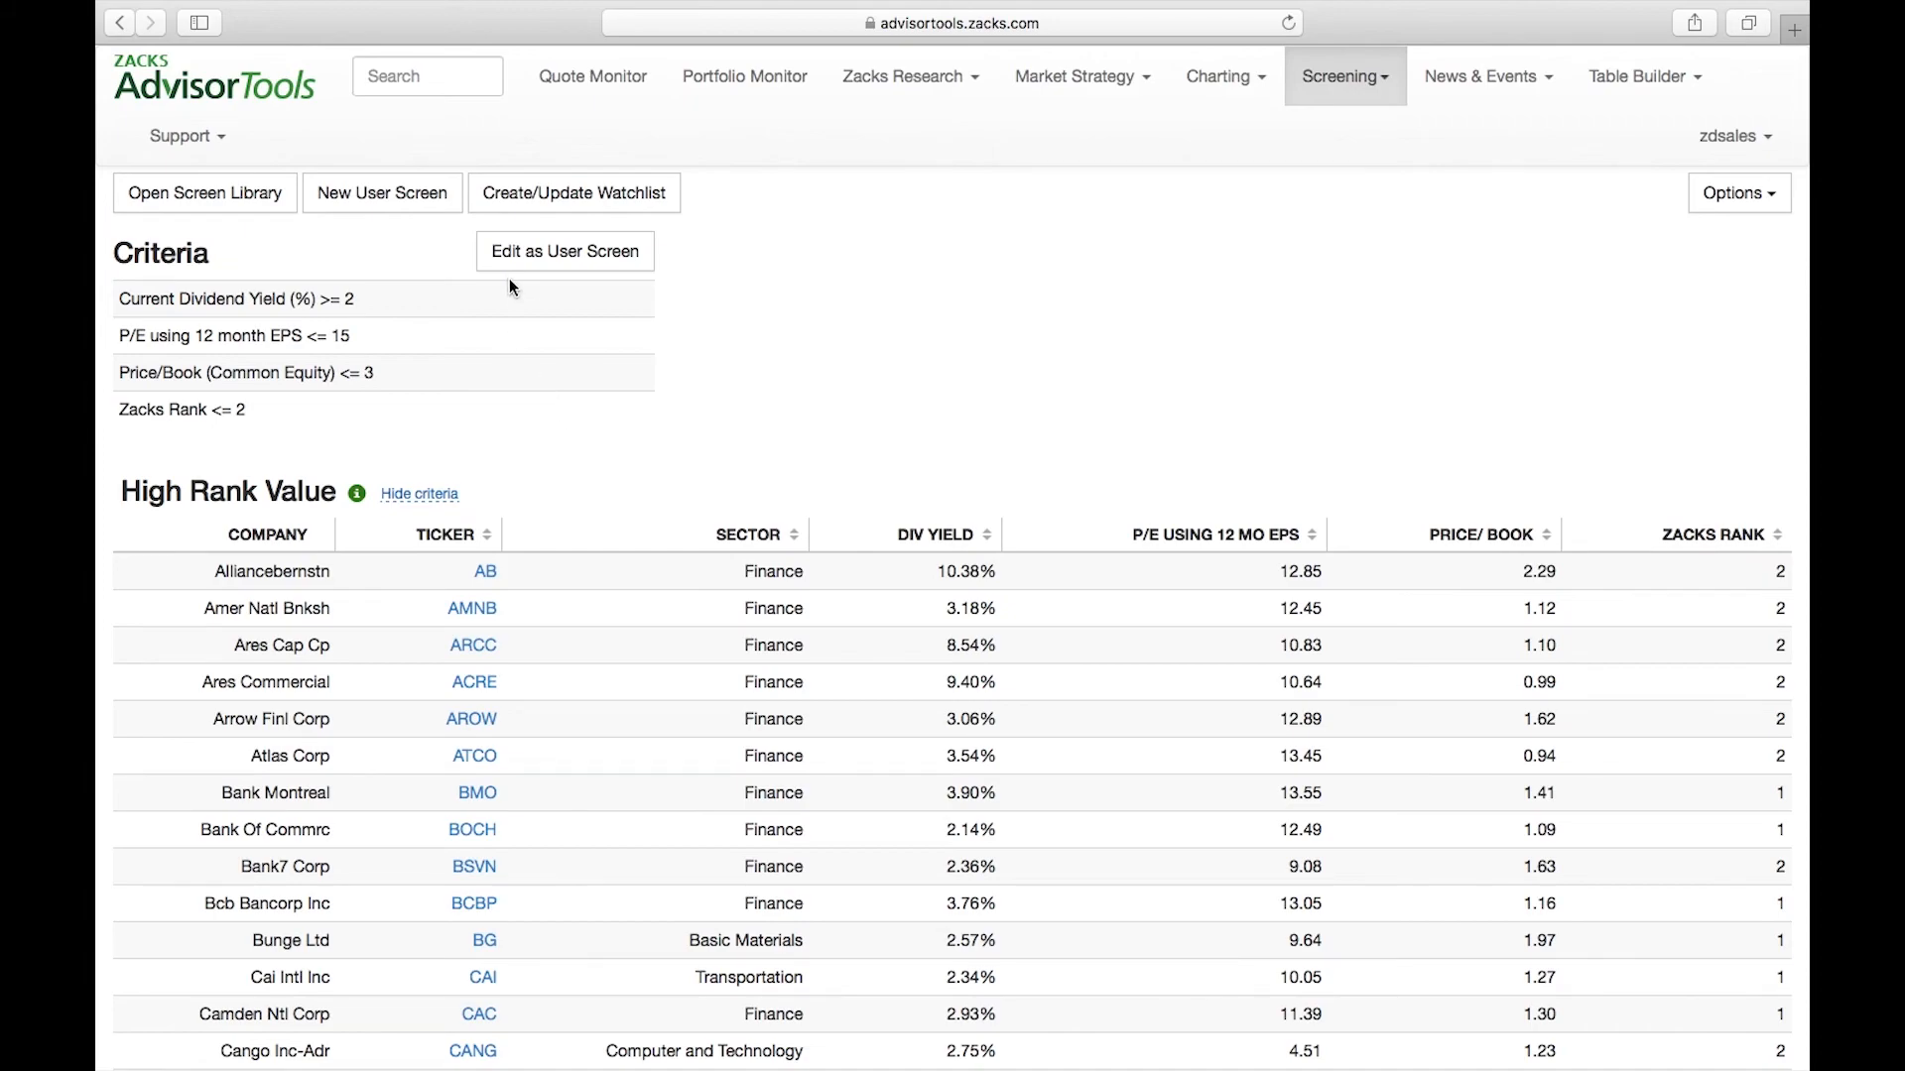
pyautogui.click(607, 260)
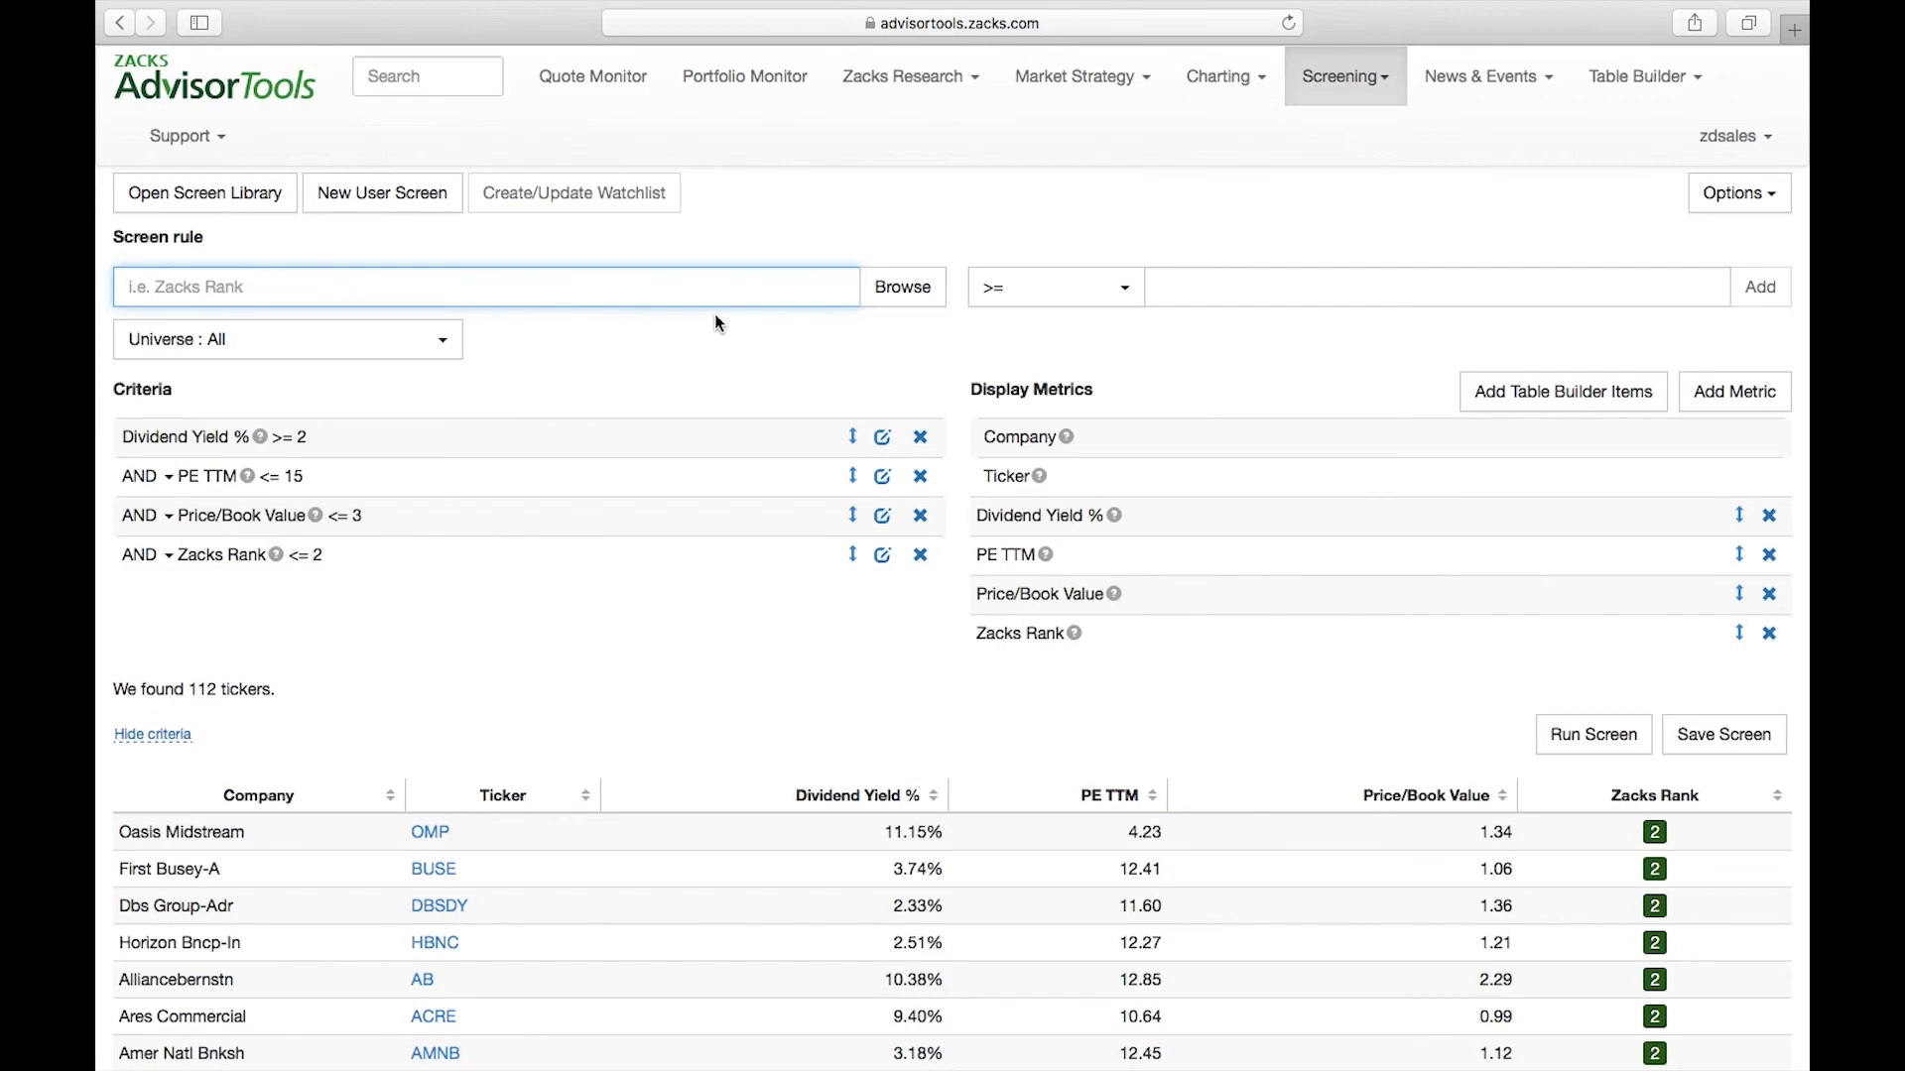